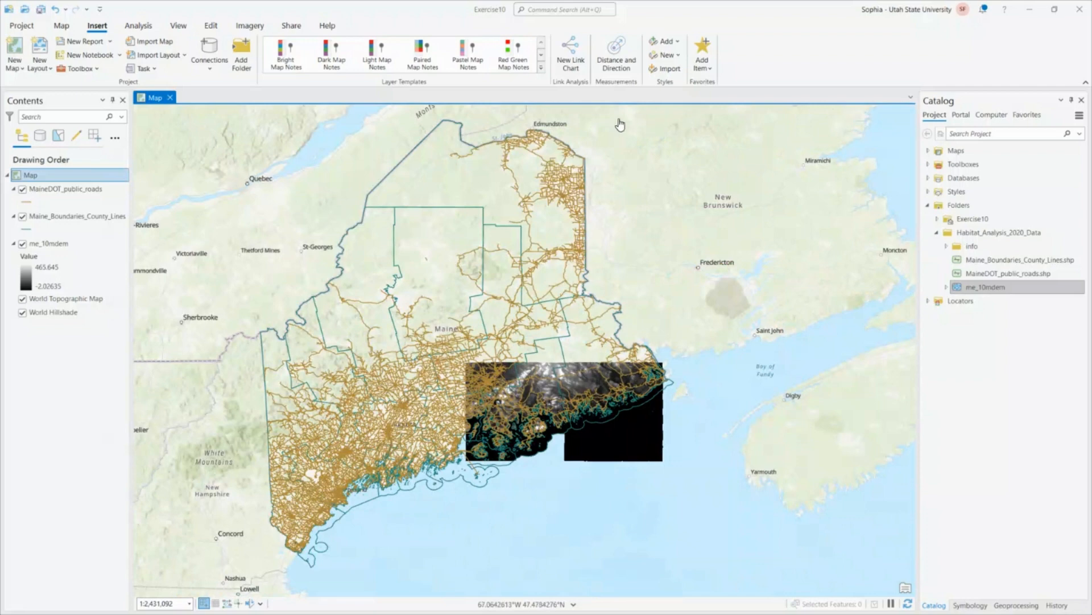
- Examine the public roads, county lines and me_10mdem layers by toggling their visibility, and inspect the DEM area along the coast
left_click_drag(508, 294, 559, 310)
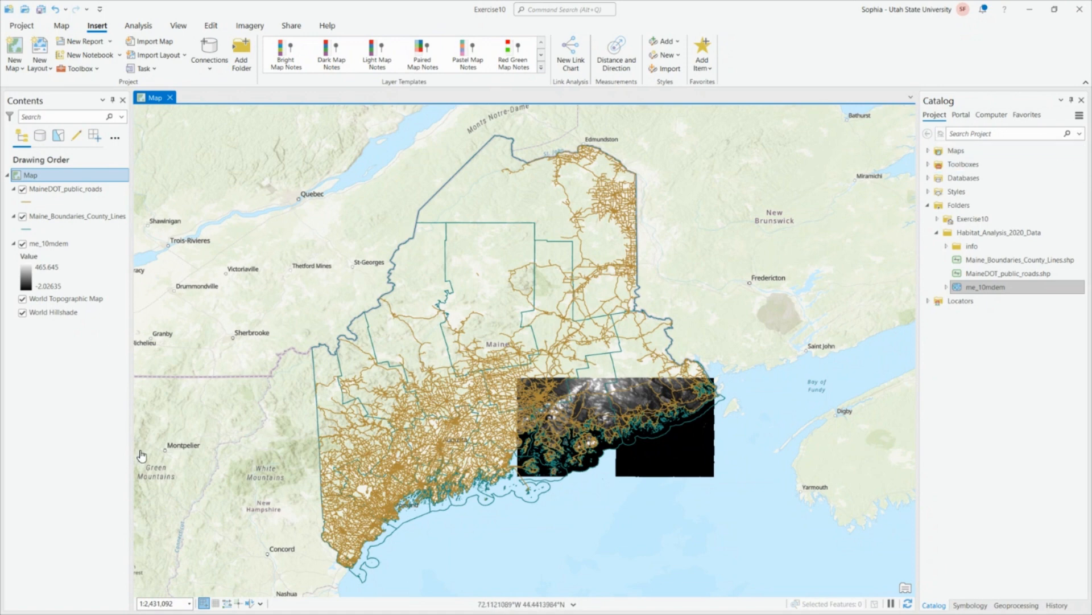
left_click(22, 189)
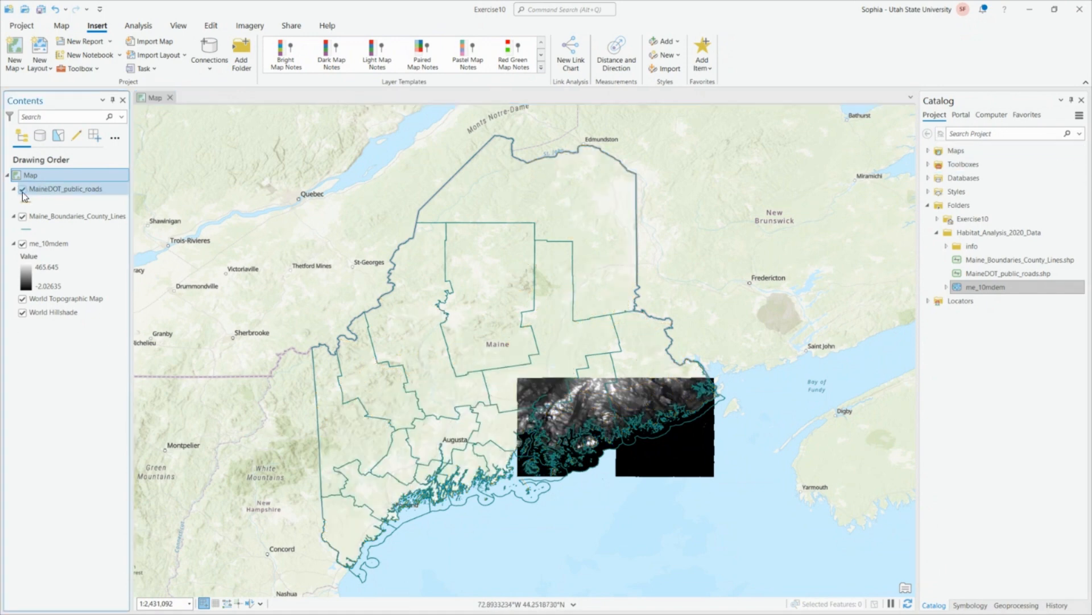
left_click(23, 217)
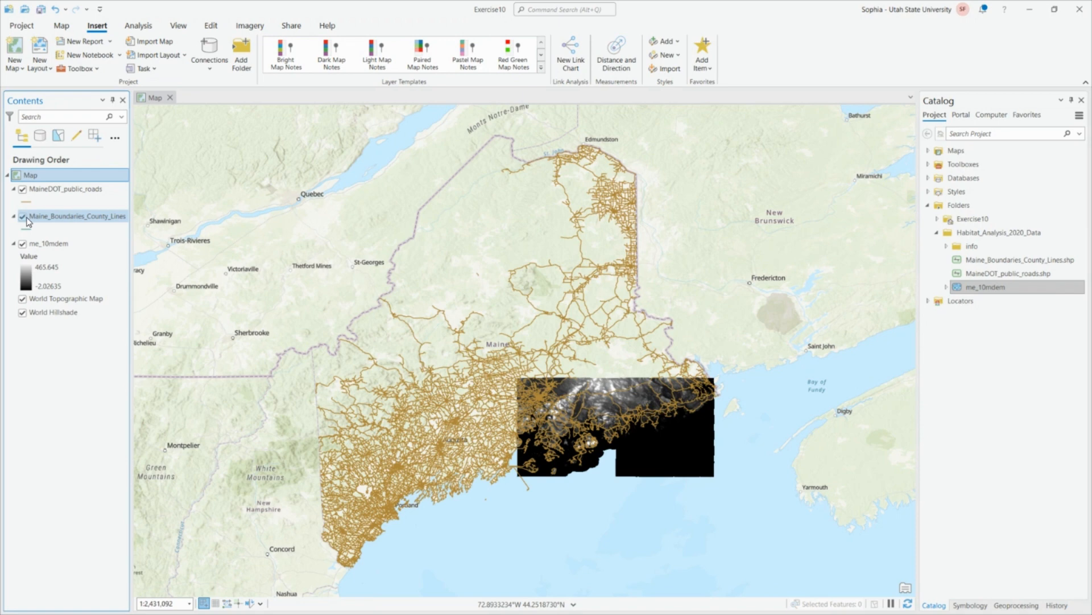
left_click(23, 244)
left_click(23, 245)
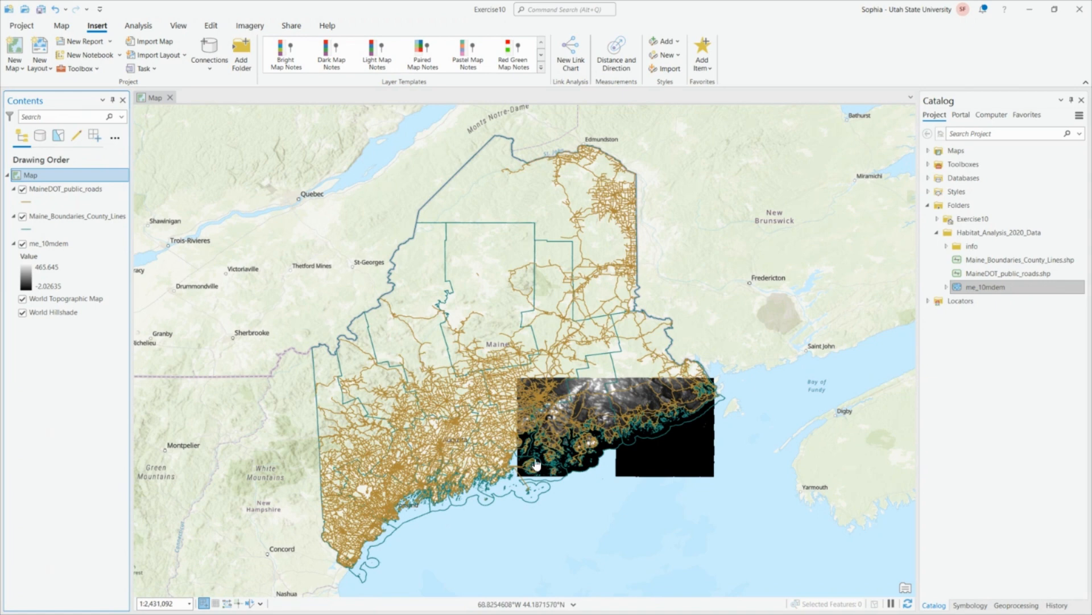
scroll(535, 464, "up", 2)
left_click_drag(535, 463, 557, 329)
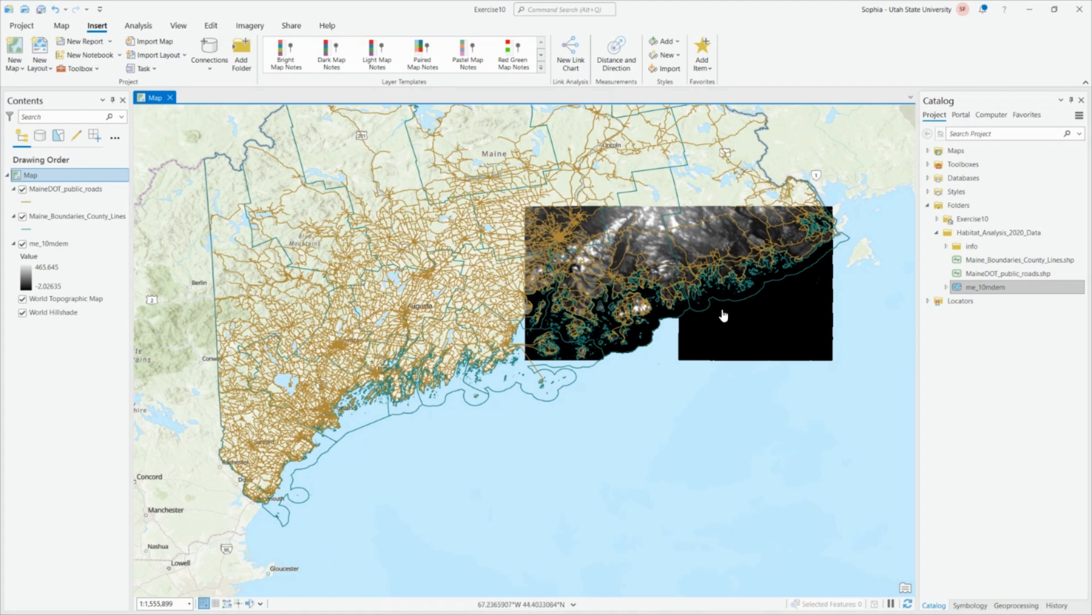
left_click_drag(681, 370, 483, 400)
mouse_move(475, 346)
left_mouse_down()
mouse_move(524, 349)
mouse_move(479, 358)
left_mouse_up()
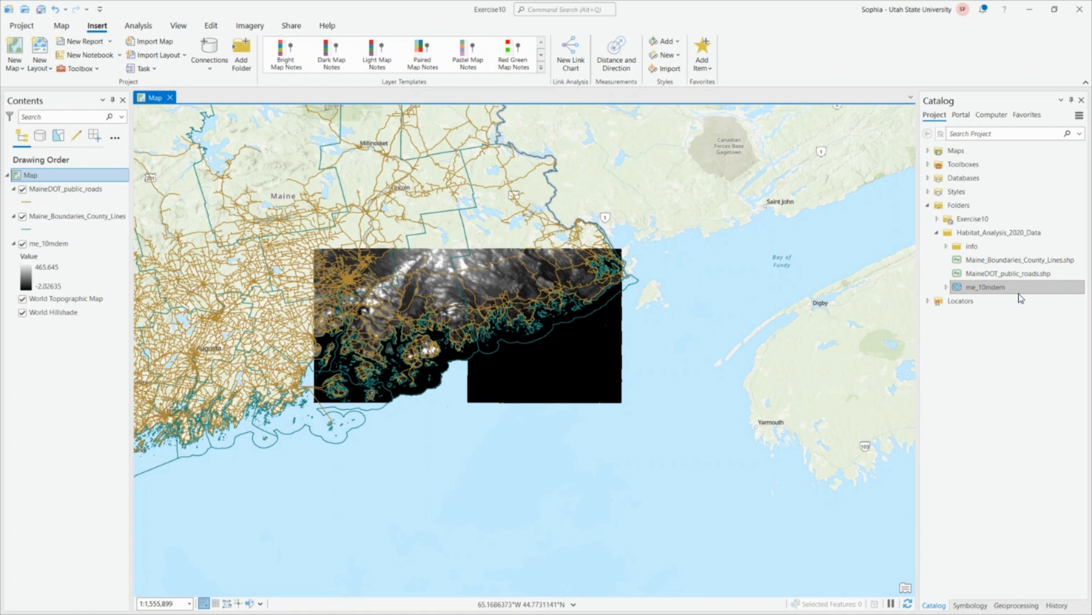
- Set the map's XY coordinate system to NAD 1983 (2011) StatePlane Maine East FIPS 1801 (Meters), as used by the MaineDOT_public_roads layer
left_click(40, 177)
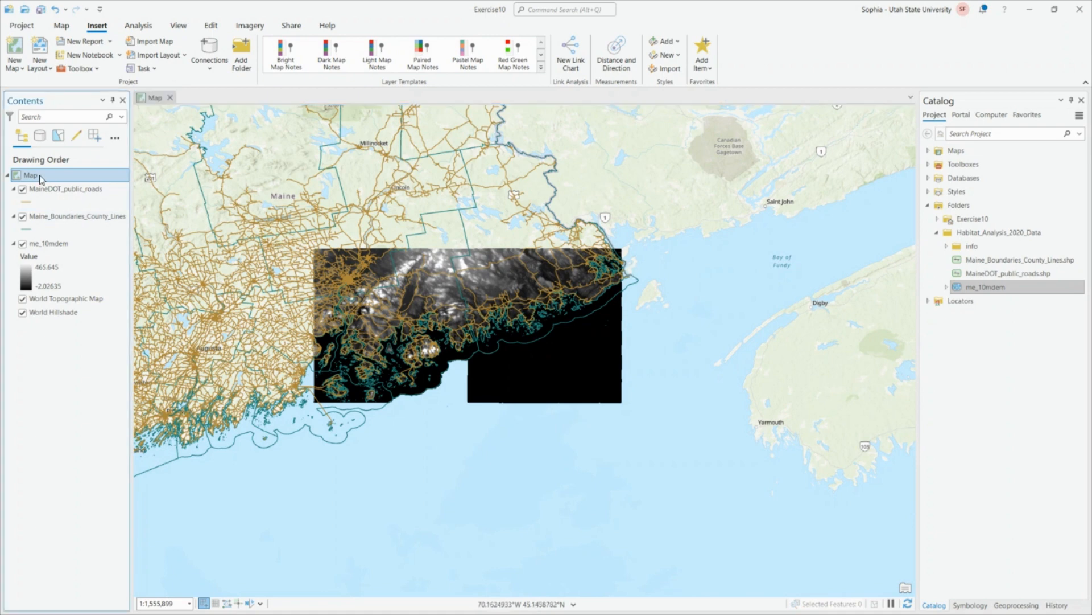
right_click(40, 178)
left_click(105, 439)
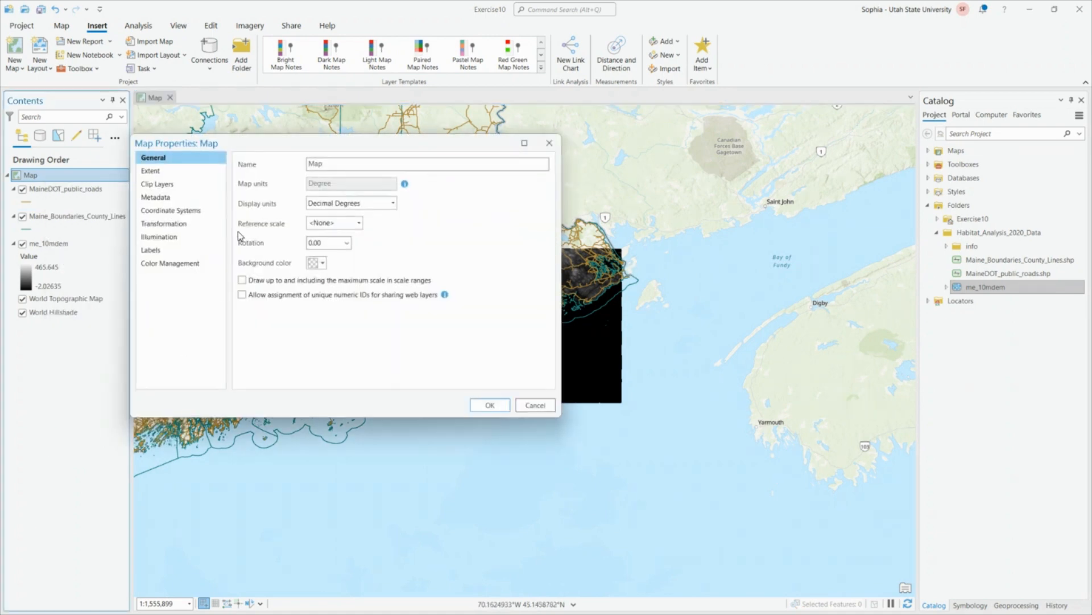
left_click(174, 211)
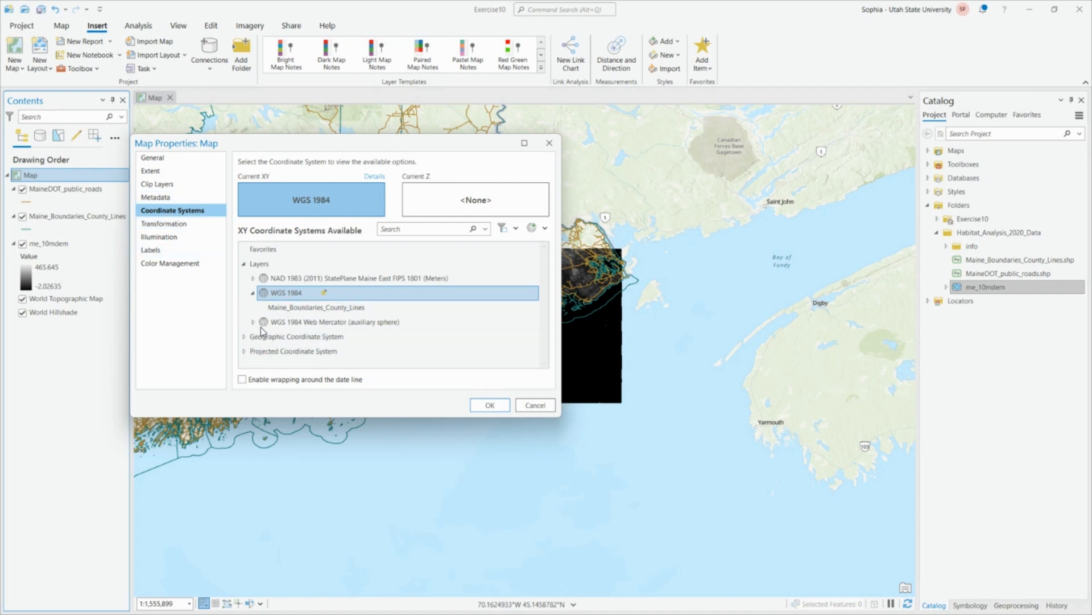
left_click(254, 278)
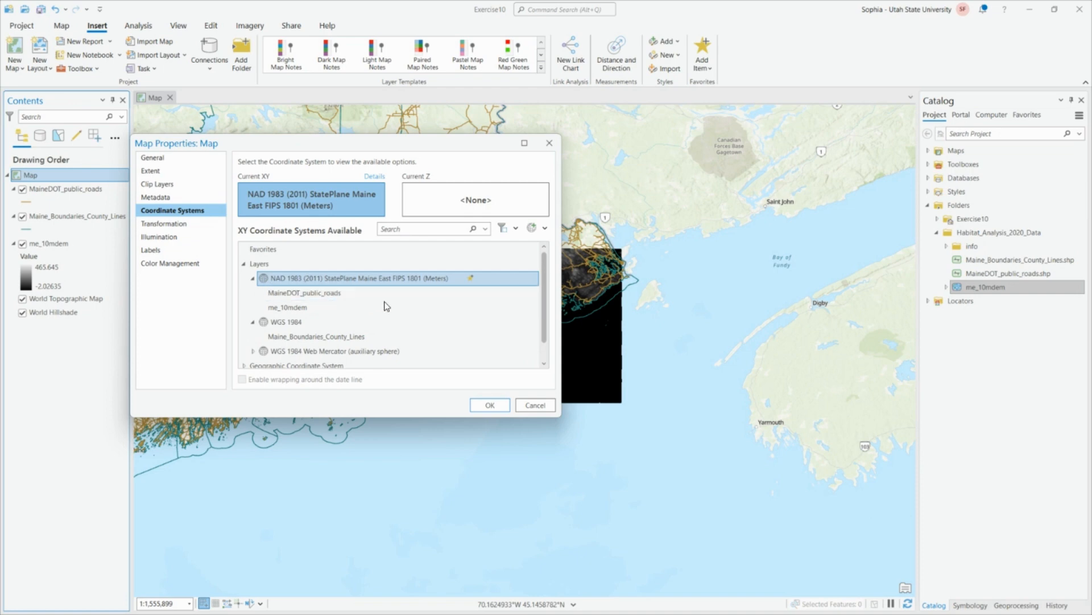
left_click(243, 264)
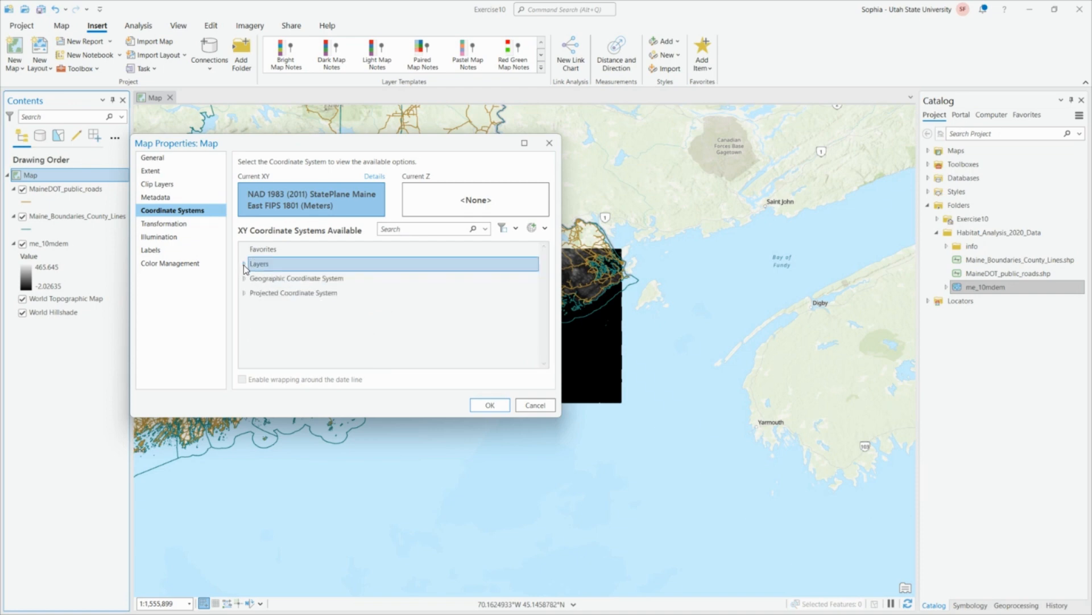
left_click(244, 264)
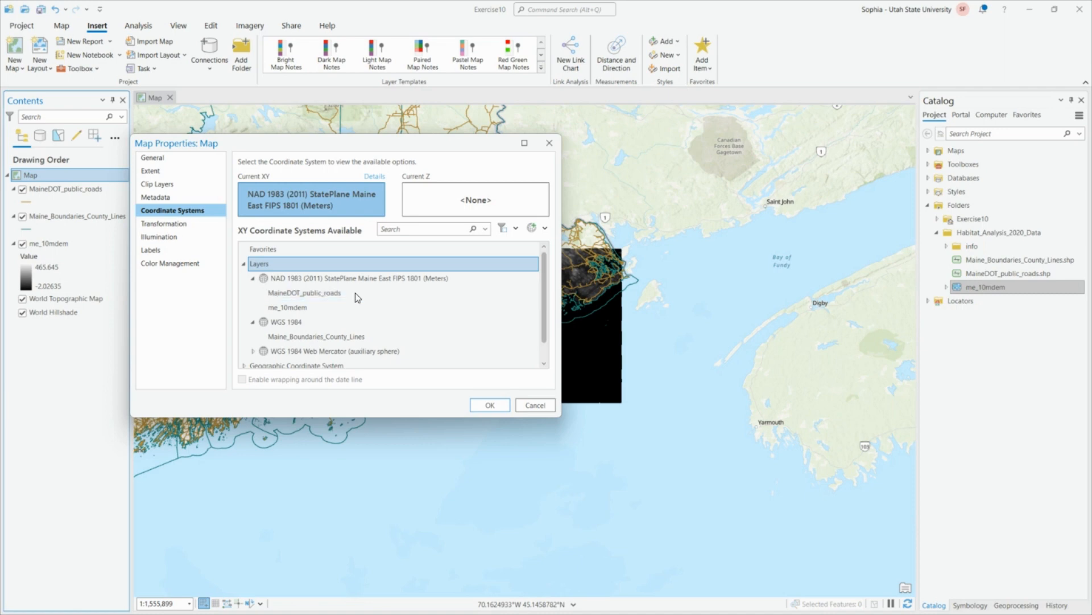
left_click(314, 300)
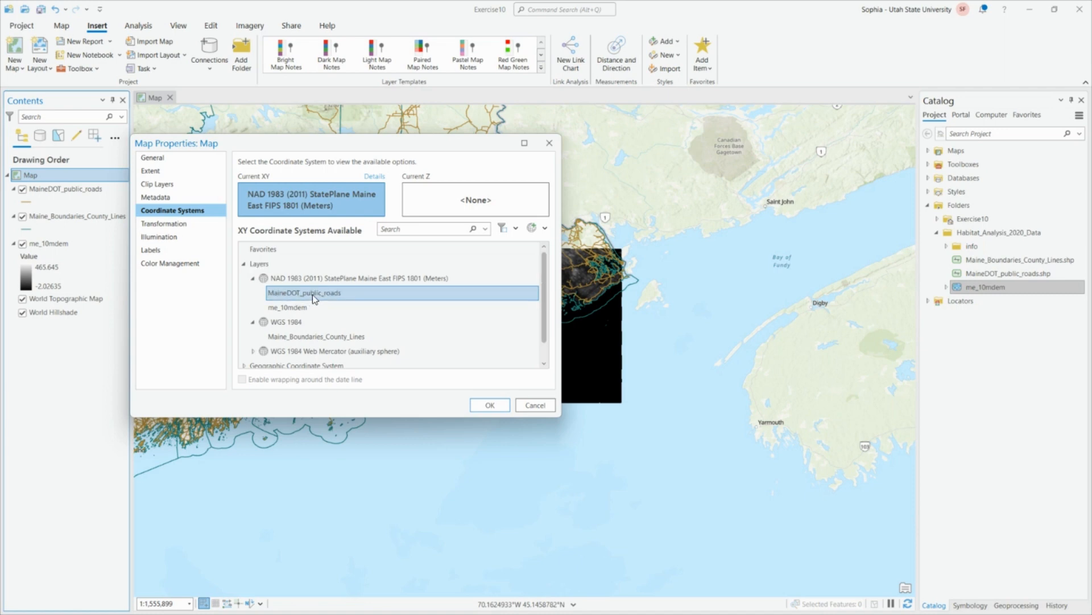
left_click(504, 404)
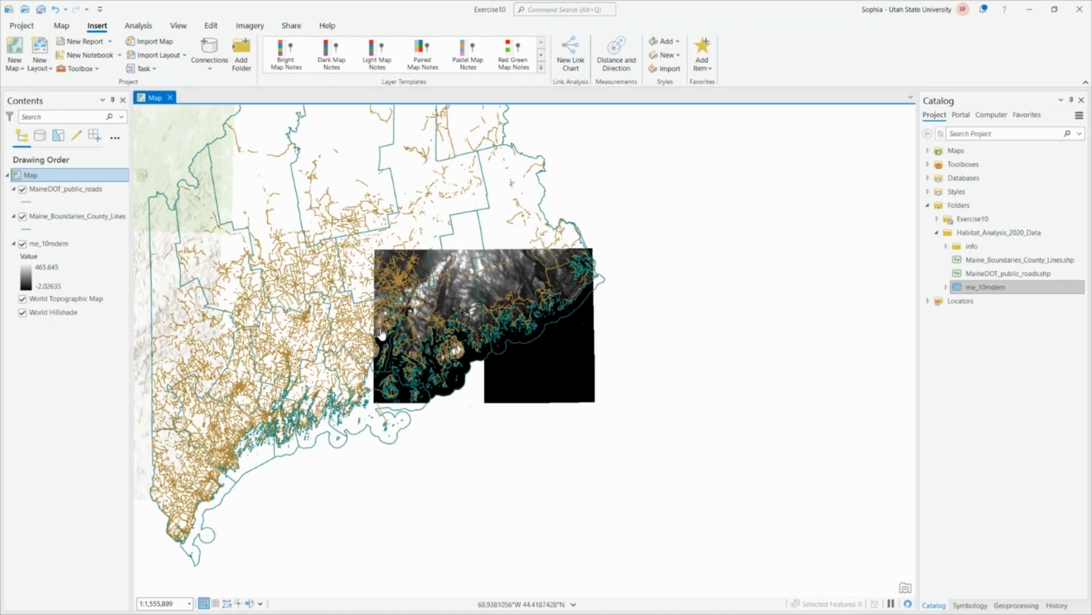
- Review the data source and spatial reference in the MaineDOT_public_roads layer's properties
left_click_drag(381, 335, 455, 380)
scroll(441, 356, "down", 2)
left_click_drag(430, 294, 355, 312)
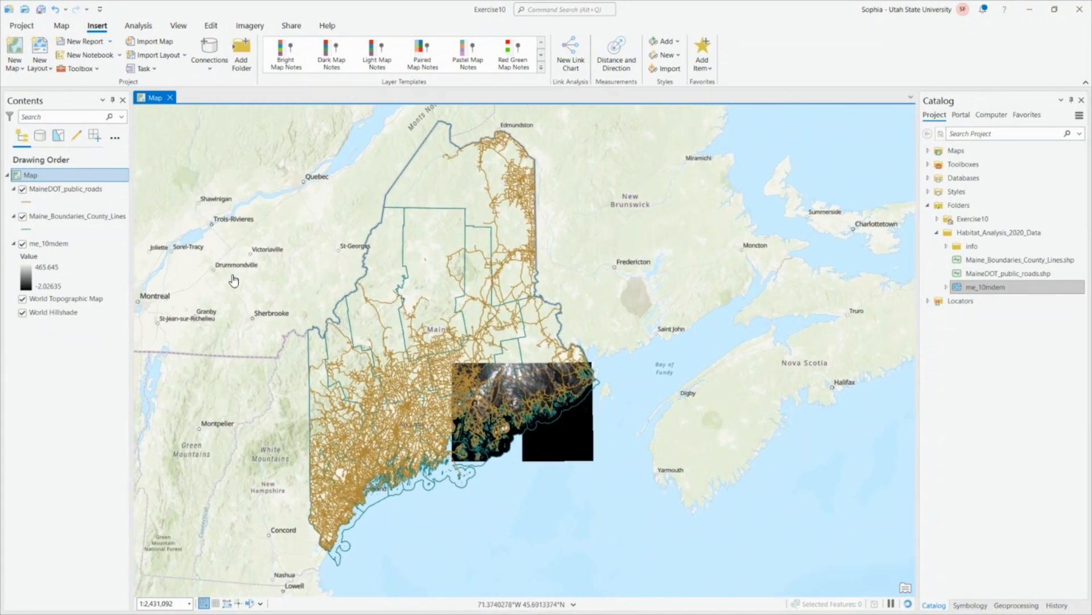
right_click(93, 191)
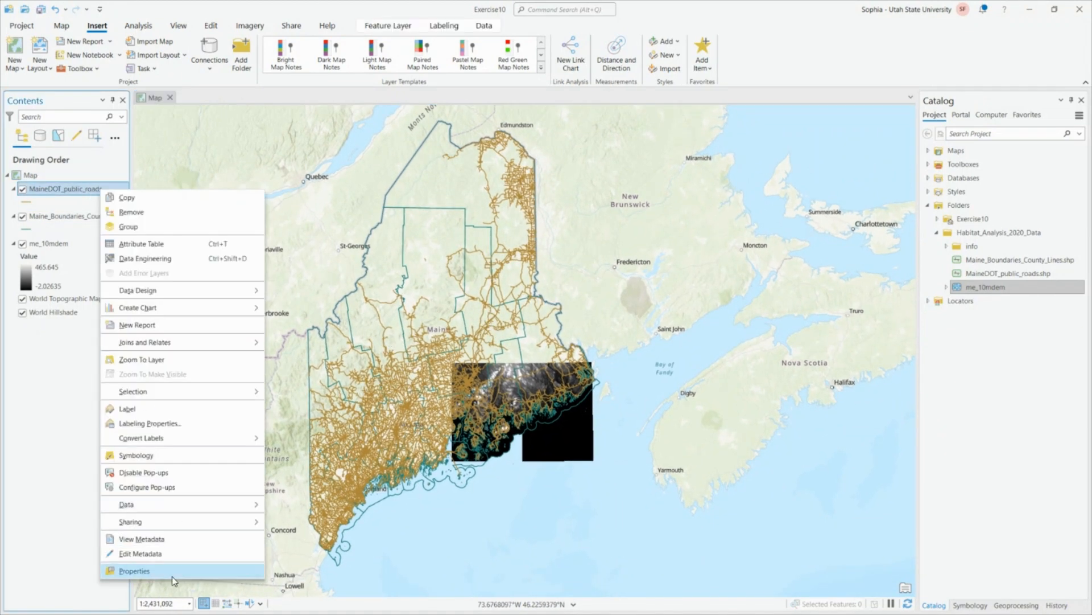
left_click(173, 570)
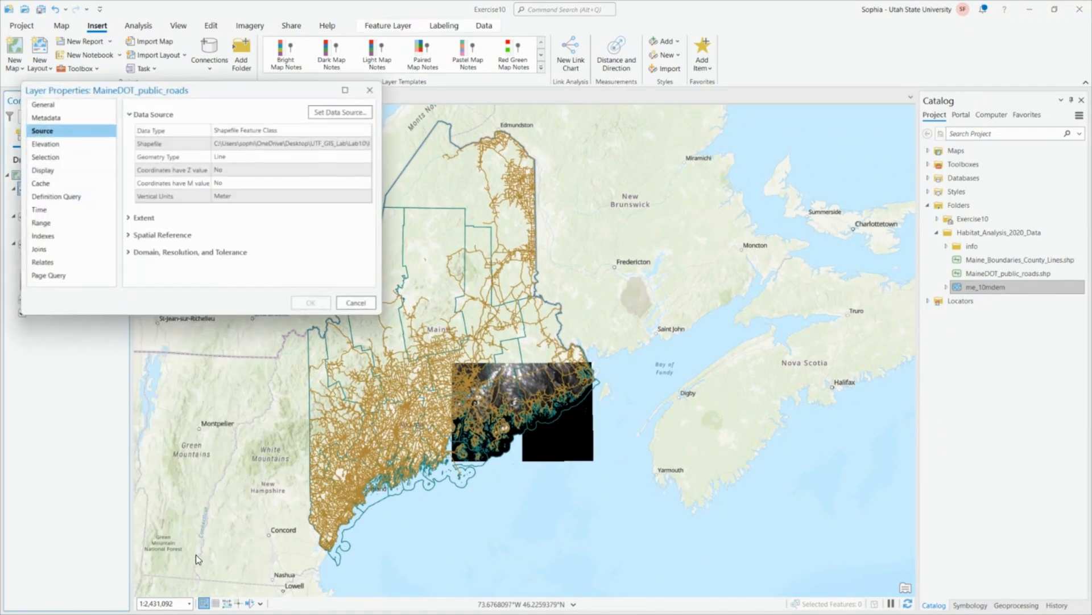
left_click(159, 235)
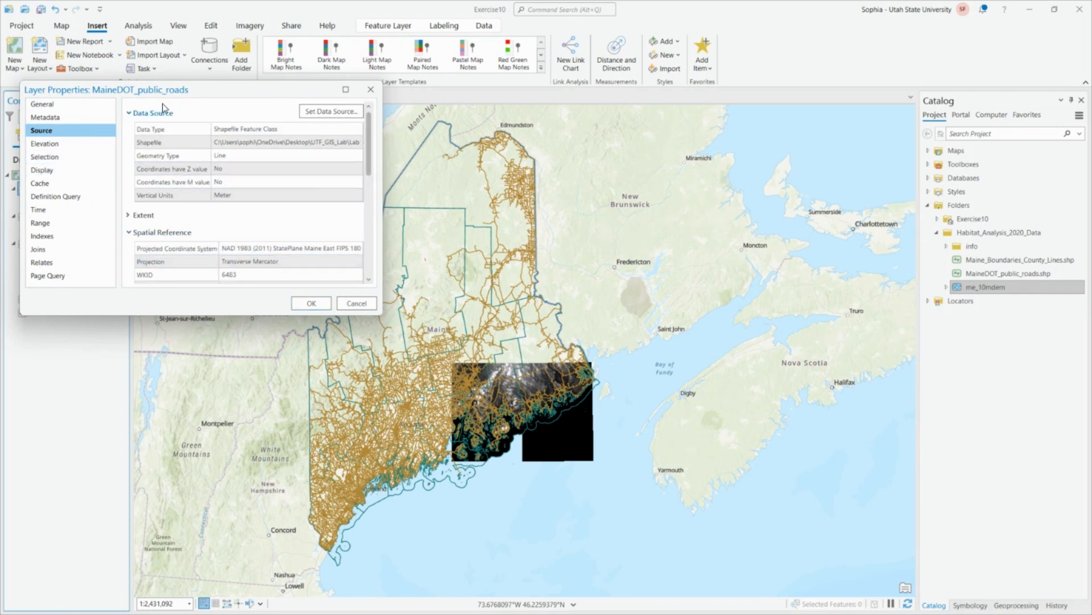
left_click_drag(193, 93, 305, 86)
left_click(421, 297)
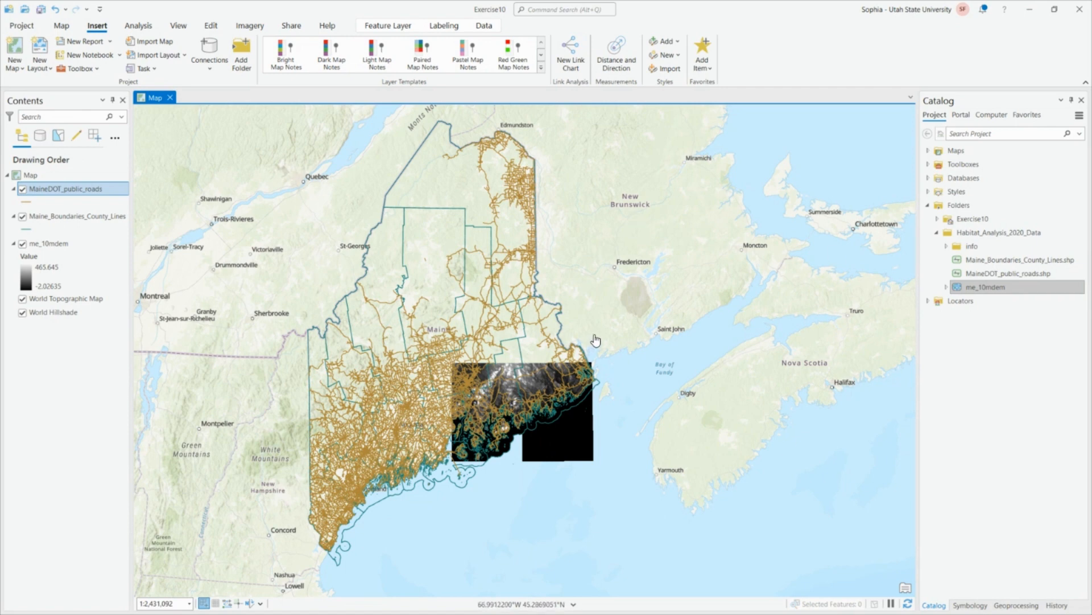
- Open the attribute table of Maine_Boundaries_County_Lines and examine the values in its TYPE field
right_click(79, 221)
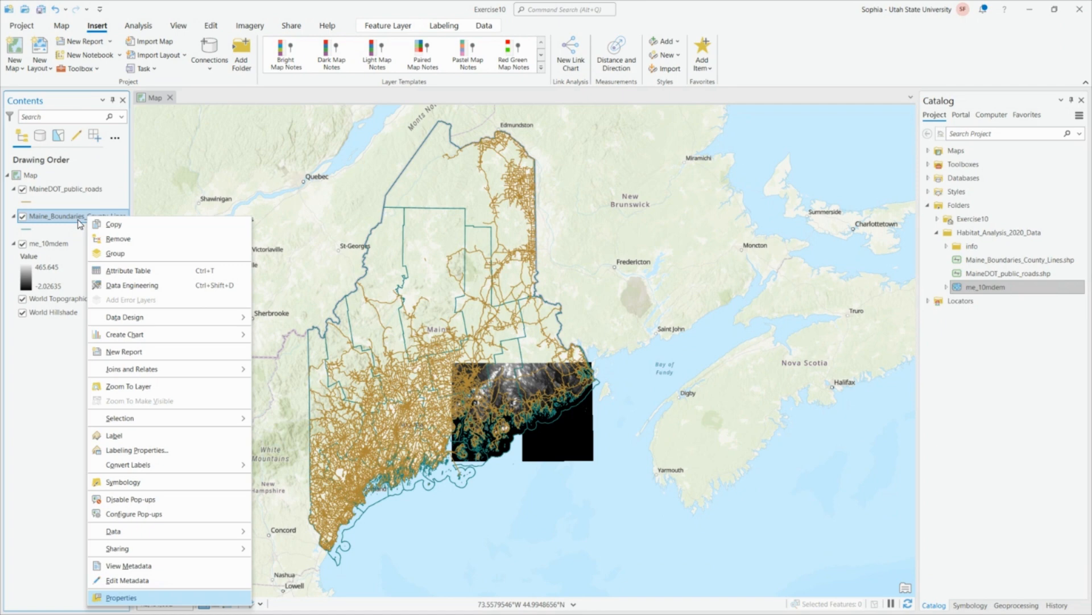
left_click(118, 272)
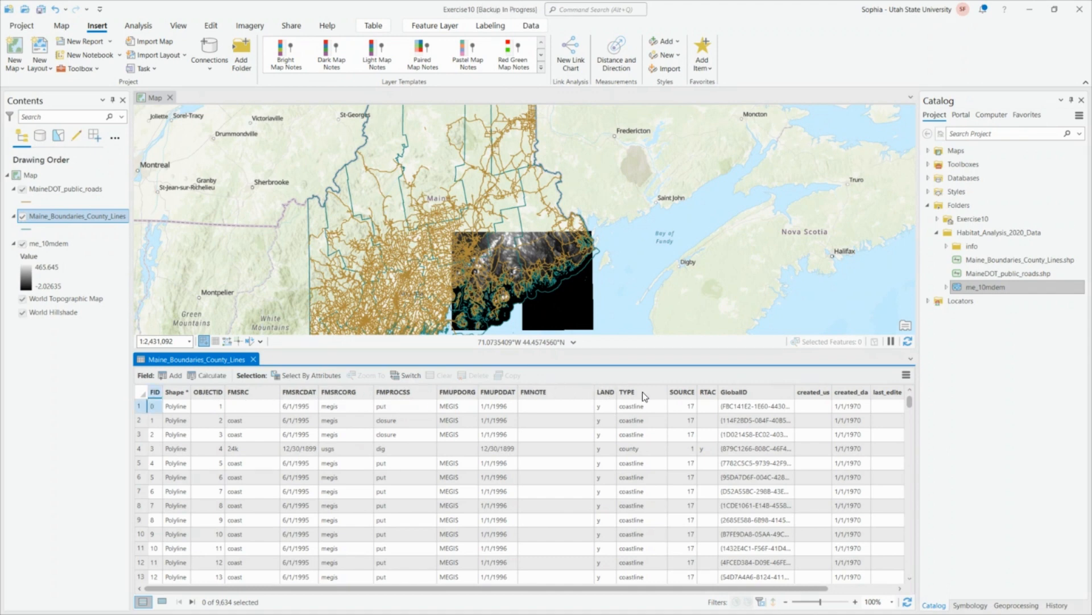
left_click(644, 405)
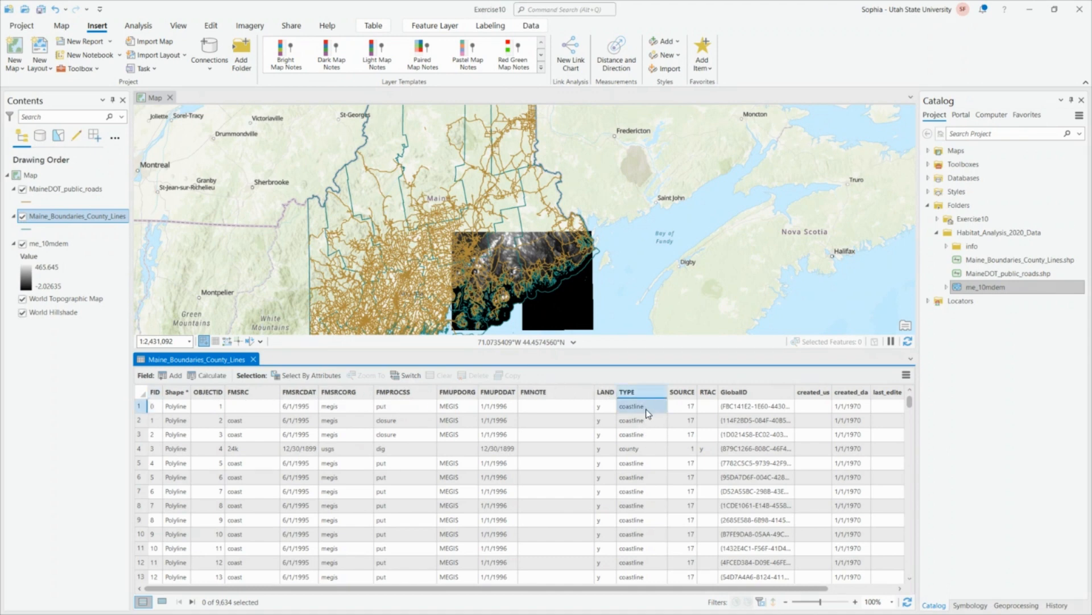
left_click(649, 450)
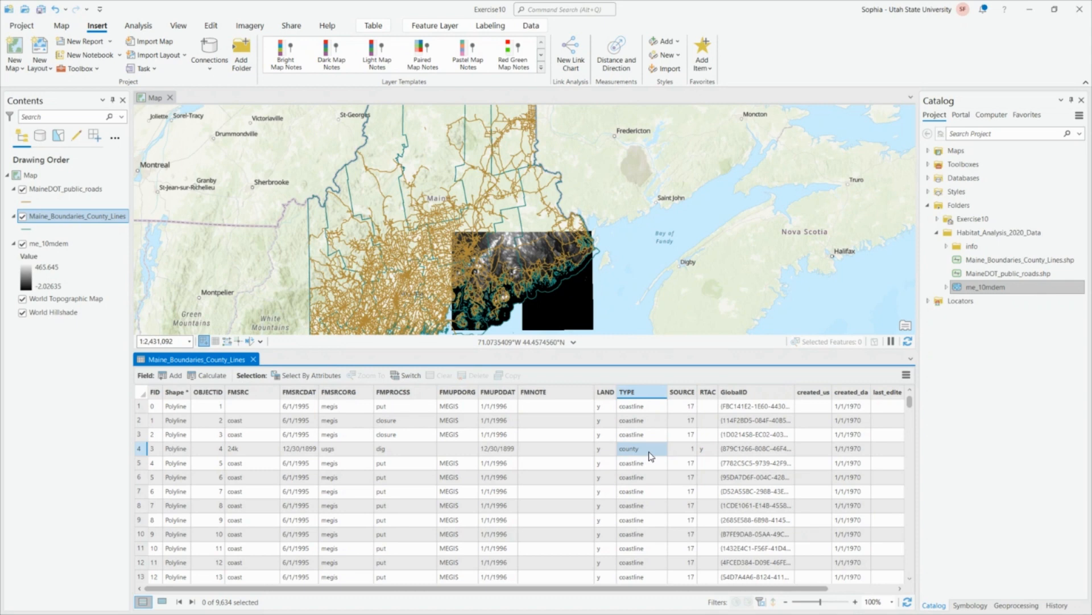
scroll(632, 529, "down", 10)
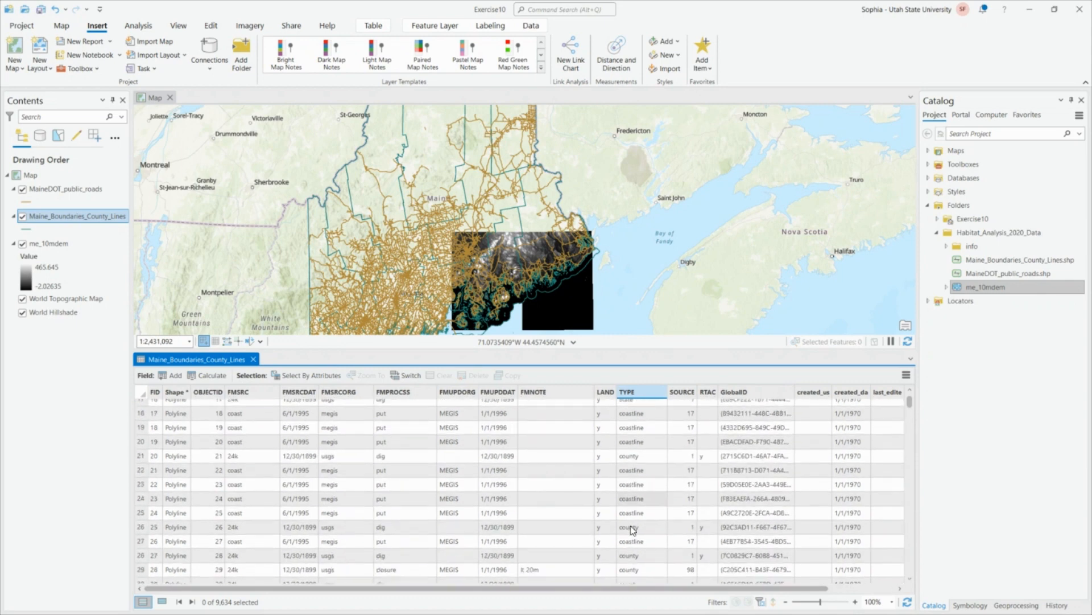
scroll(632, 529, "up", 10)
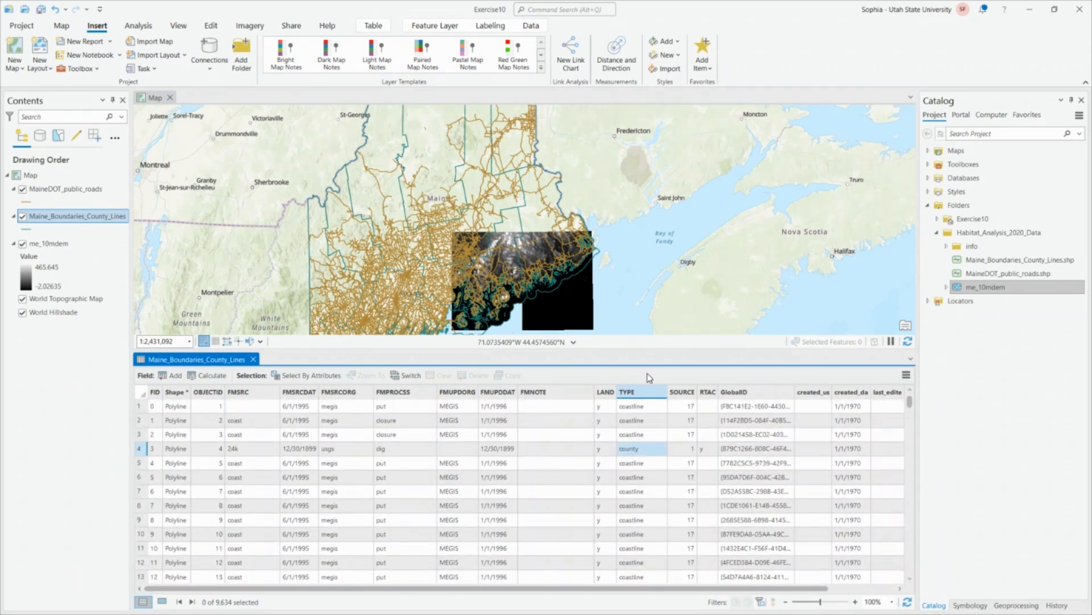
- Select the Maine_Boundaries_County_Lines features by attributes as a new selection where TYPE is equal to coastline
left_click(323, 376)
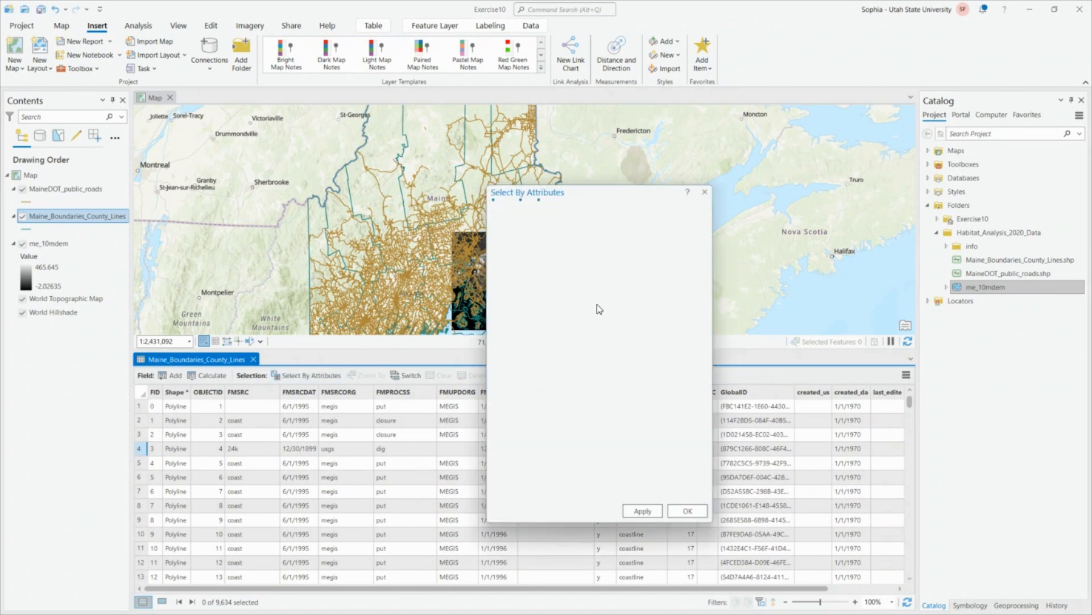
left_click_drag(611, 196, 788, 156)
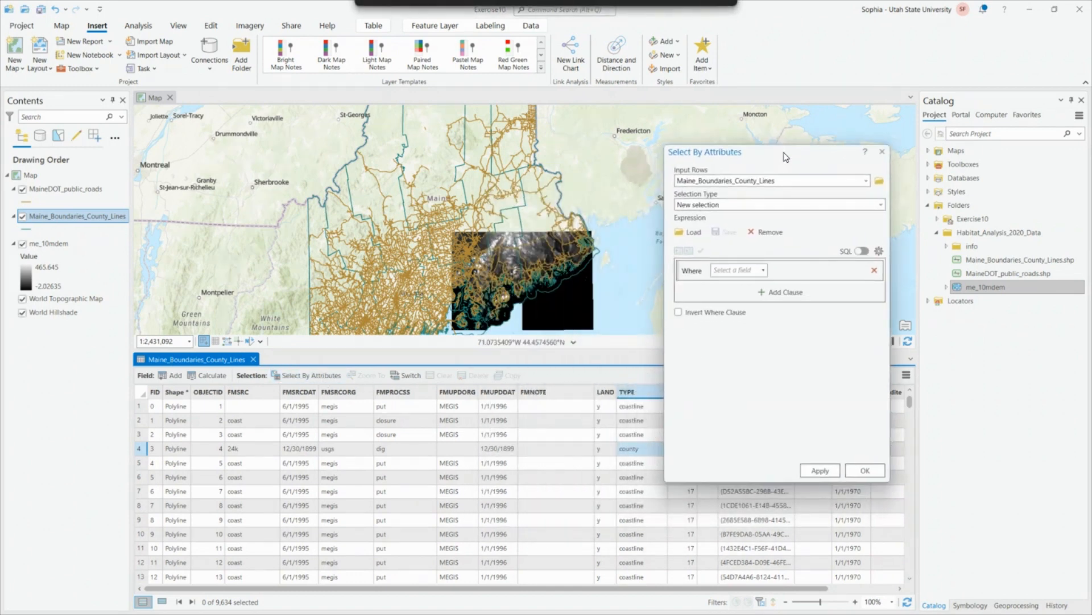
left_click(763, 269)
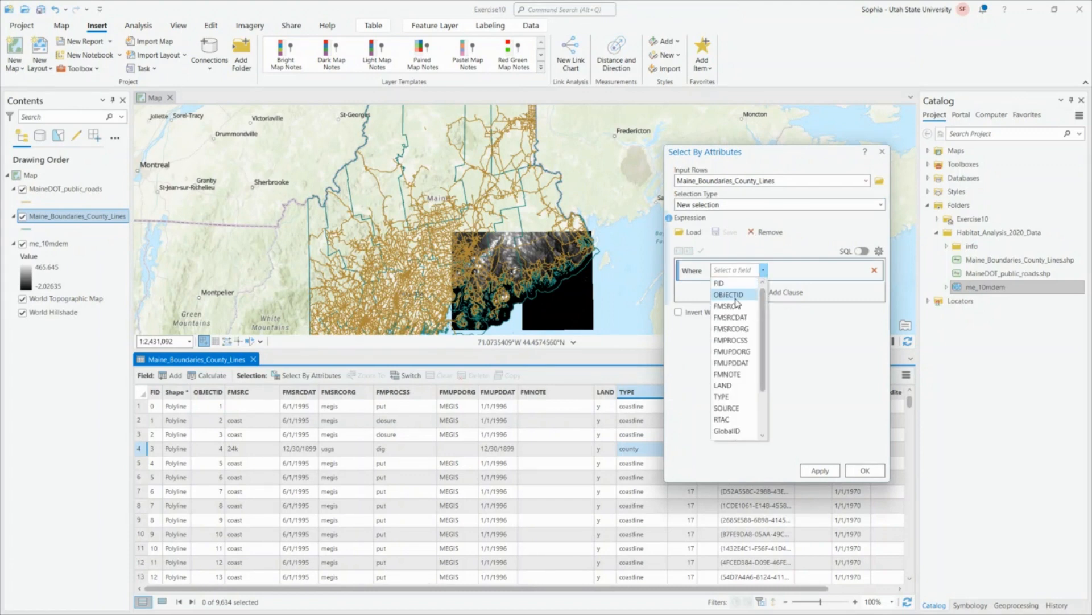
left_click(736, 396)
left_click(859, 272)
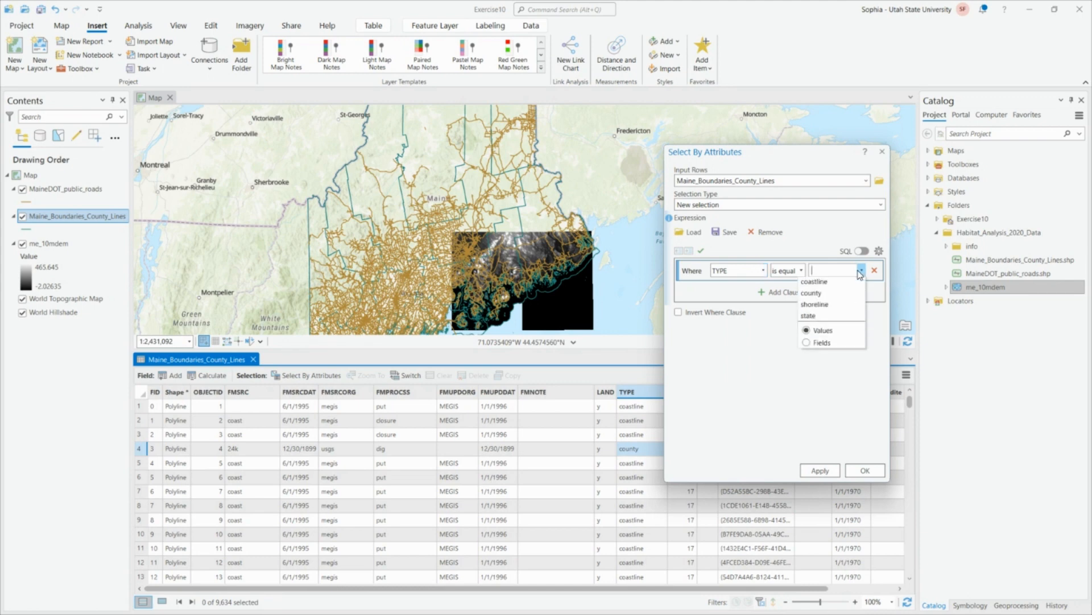
left_click(829, 295)
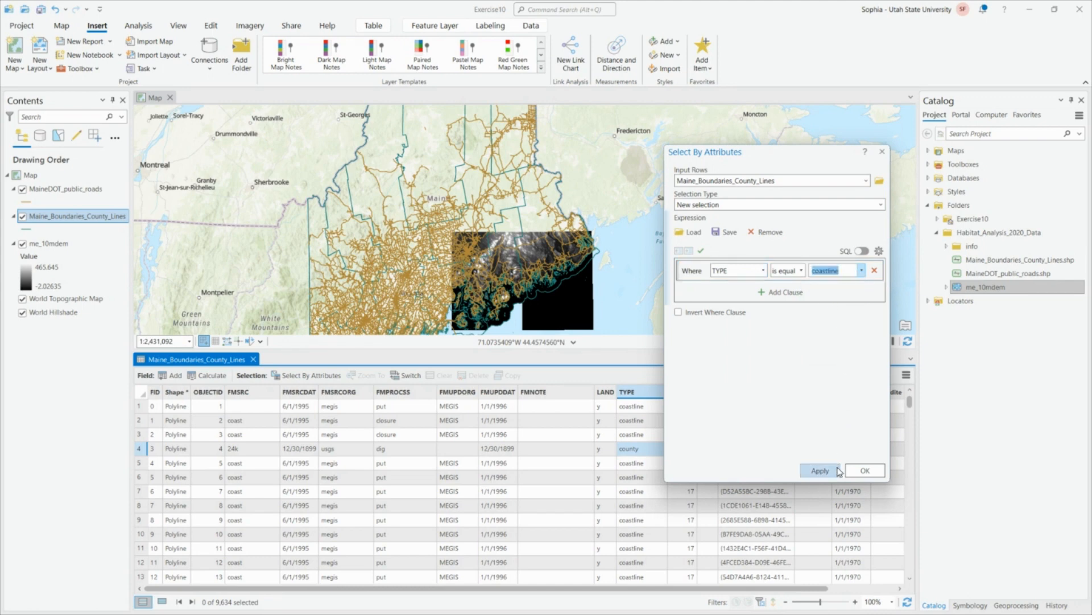
left_click(820, 470)
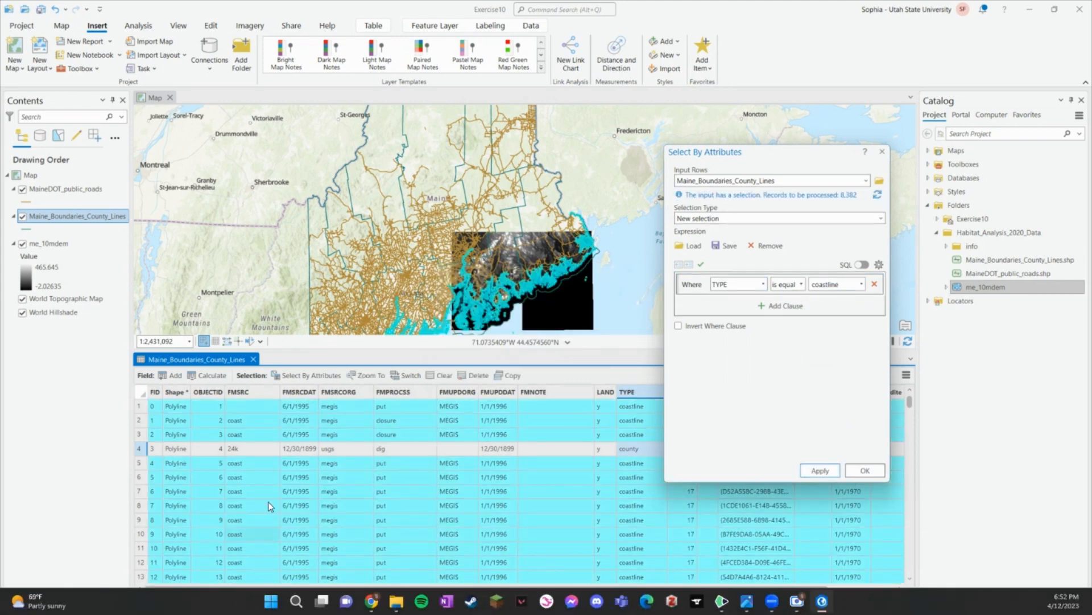
left_click_drag(464, 281, 458, 223)
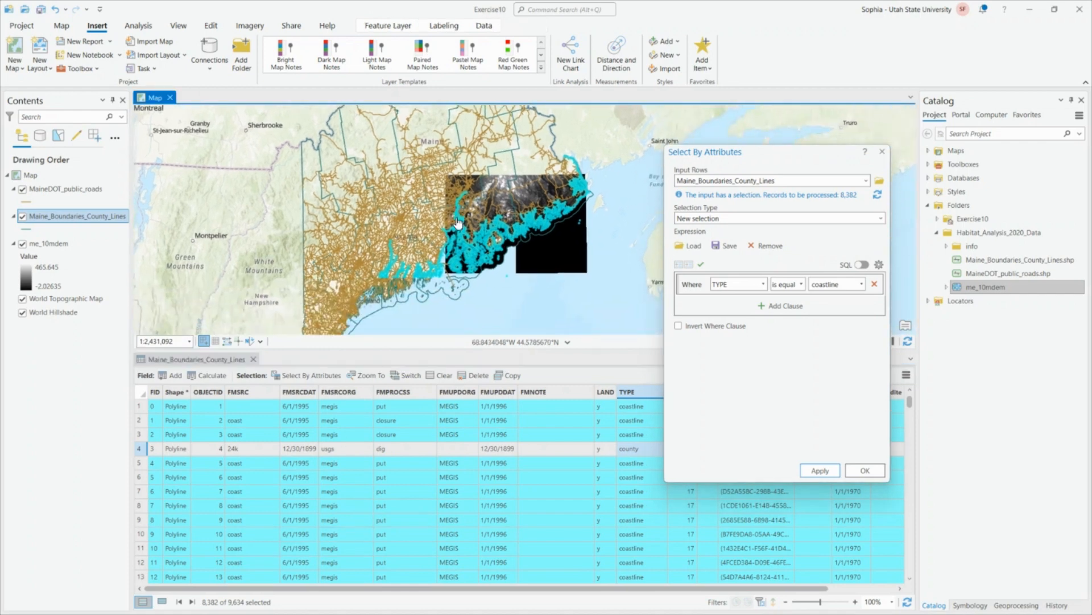
left_click(866, 470)
- Export the selected coastline features of Maine_Boundaries_County_Lines to a feature class named coast in Exercise10.gdb
left_click_drag(647, 351, 646, 407)
left_click_drag(462, 307, 528, 267)
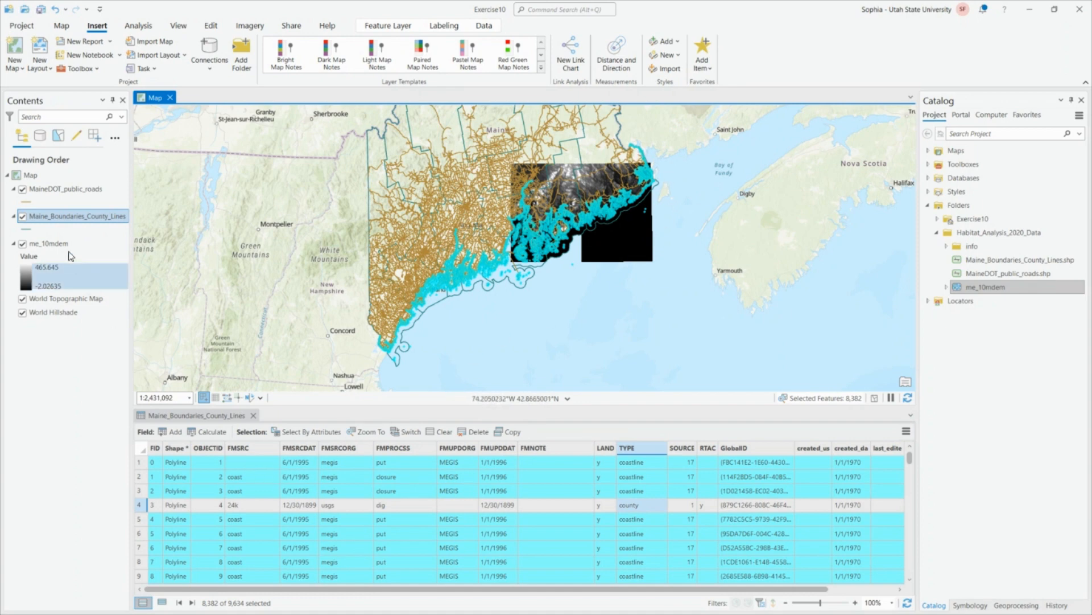
right_click(51, 219)
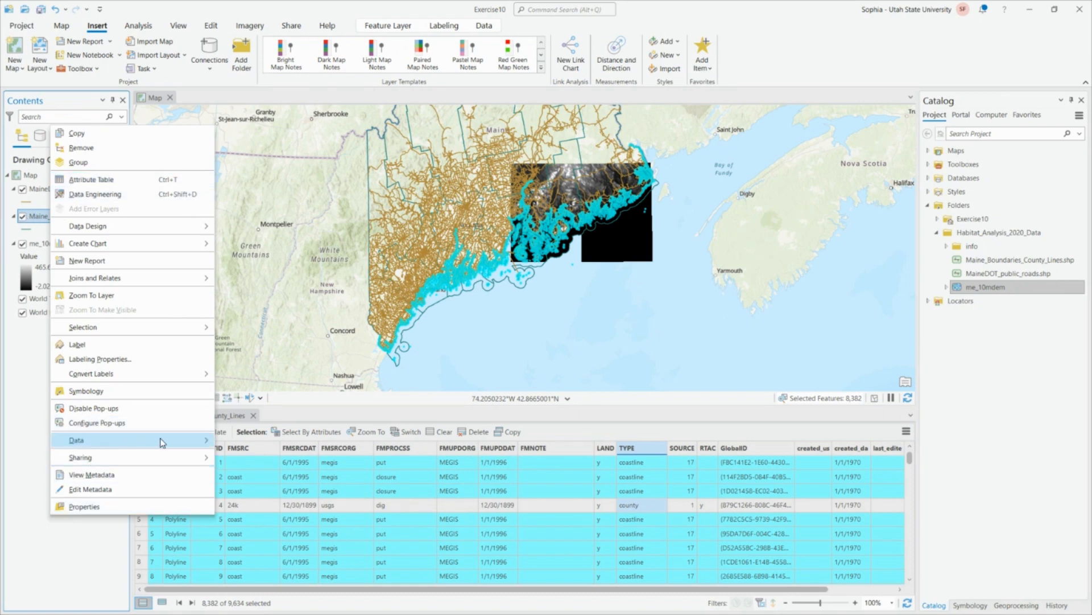
mouse_move(206, 442)
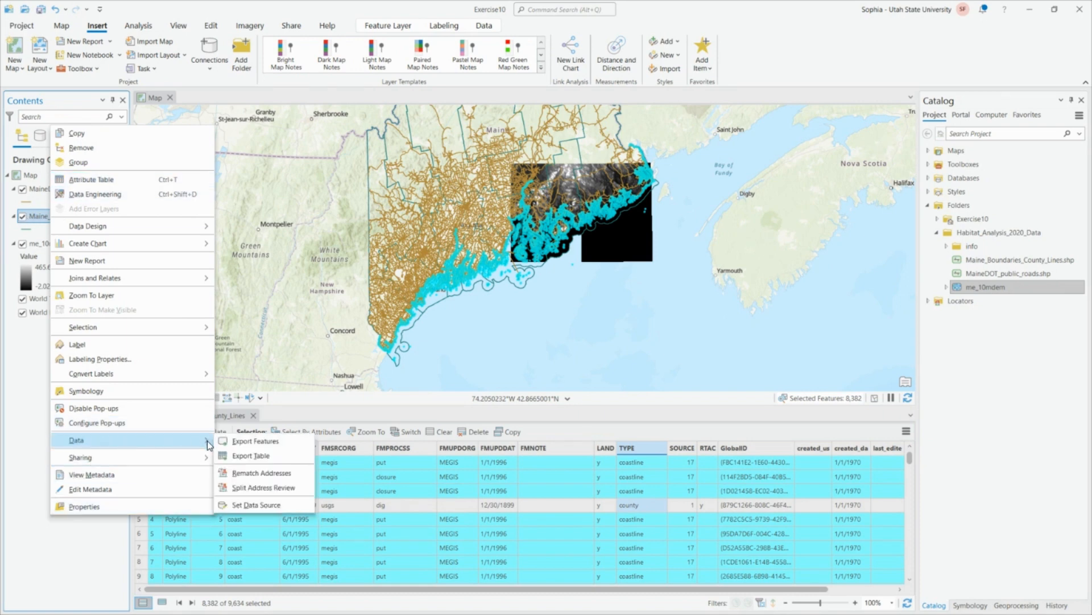
left_click(263, 444)
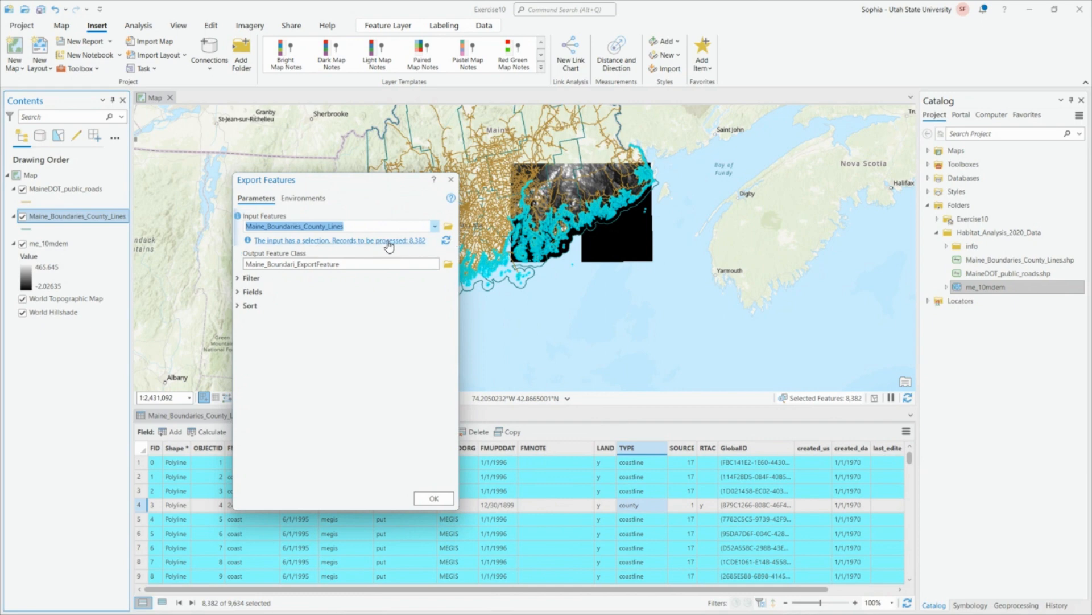
left_click(366, 264)
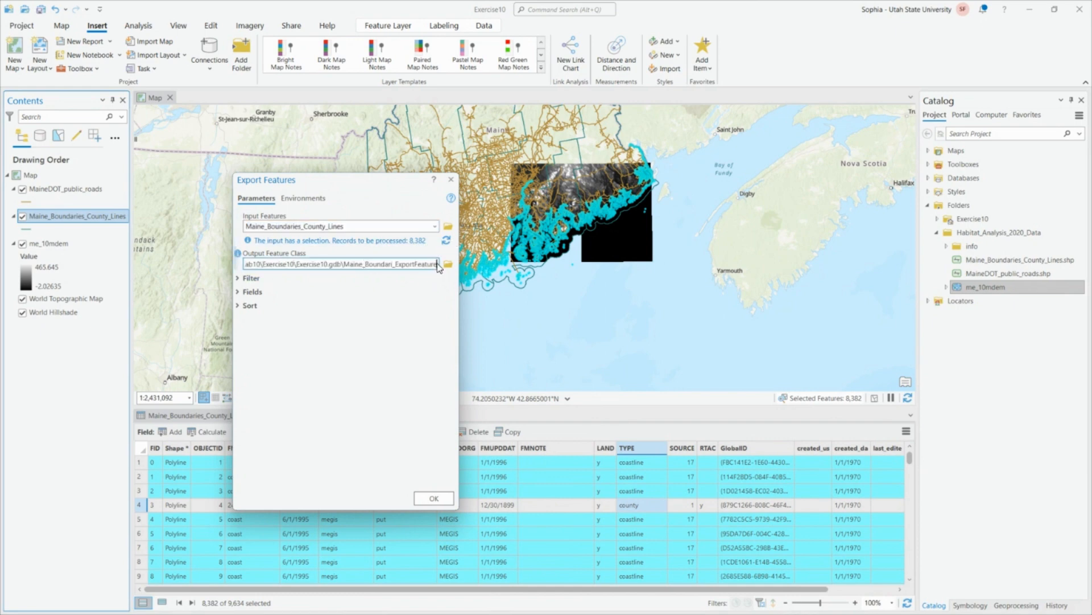
left_click_drag(436, 263, 350, 265)
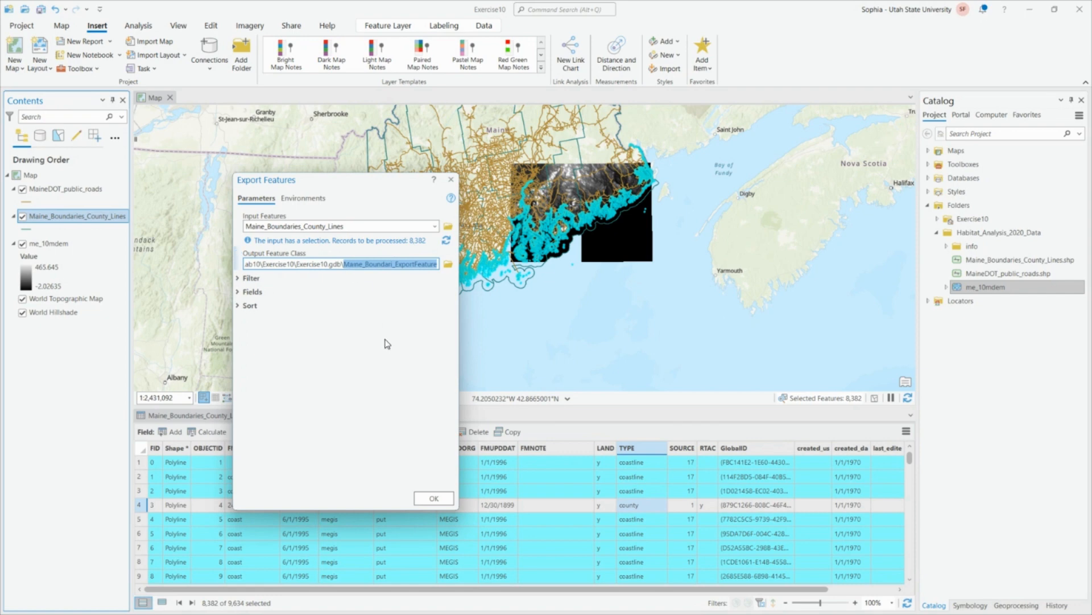
type("coas")
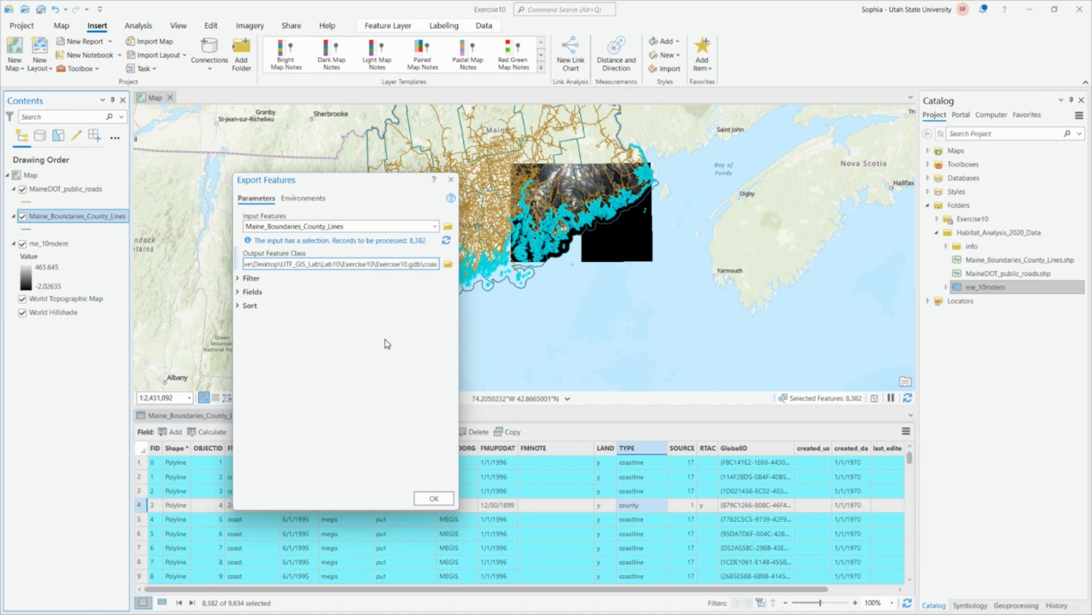
type("t")
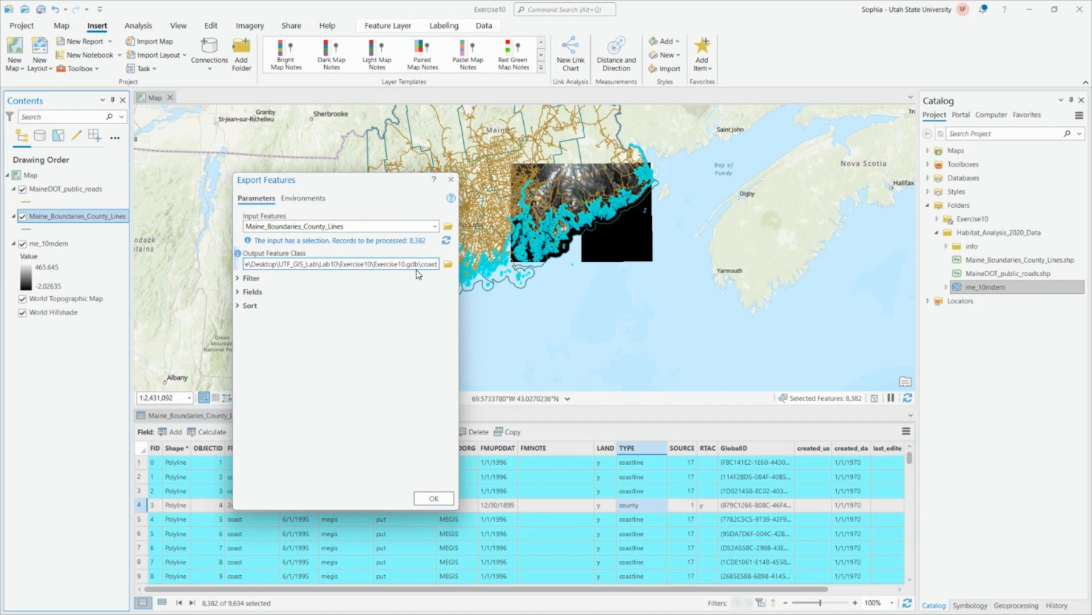
left_click(434, 498)
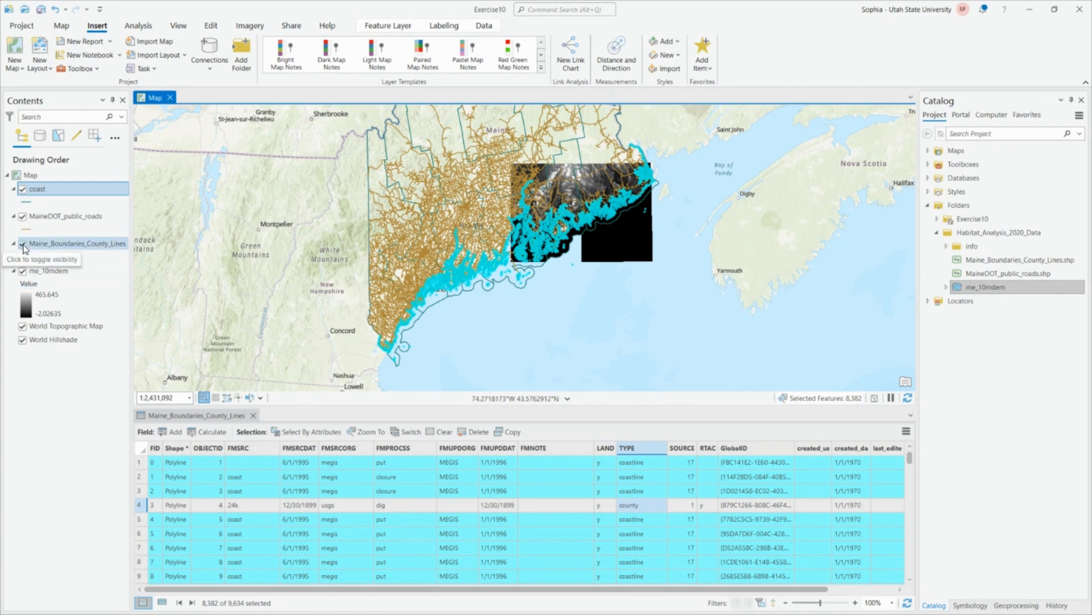
- Hide the Maine_Boundaries_County_Lines layer, then clear its feature selection and close its attribute table
left_click(22, 244)
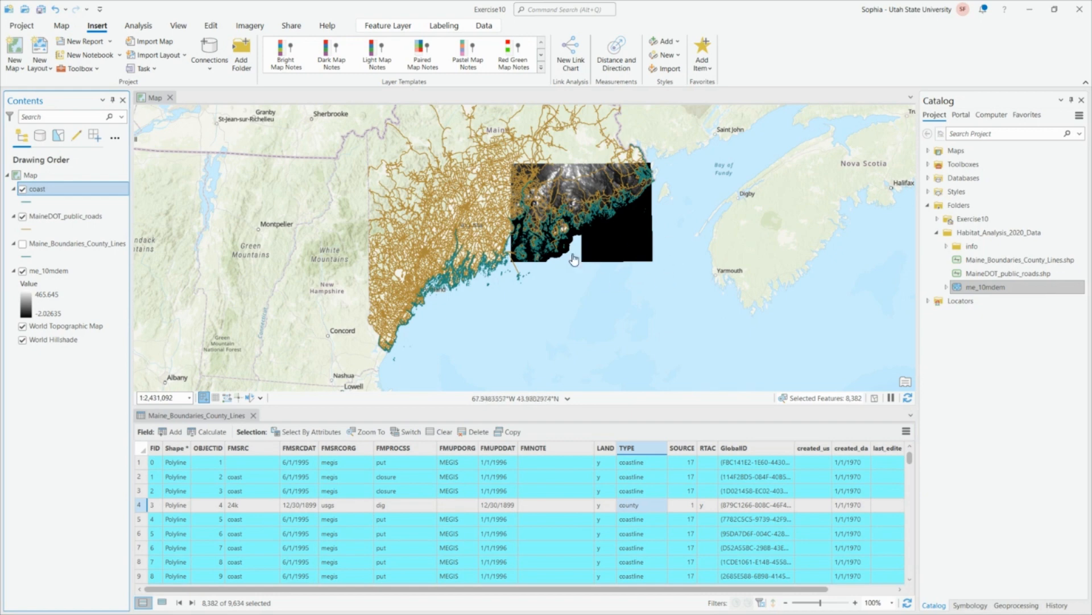
scroll(605, 219, "up", 2)
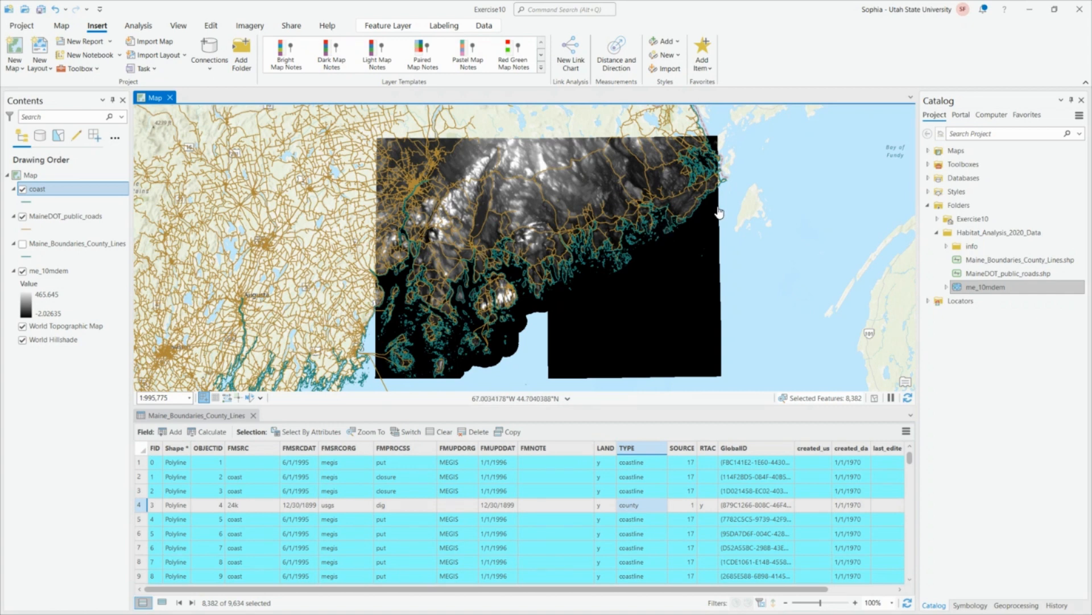
left_click(443, 432)
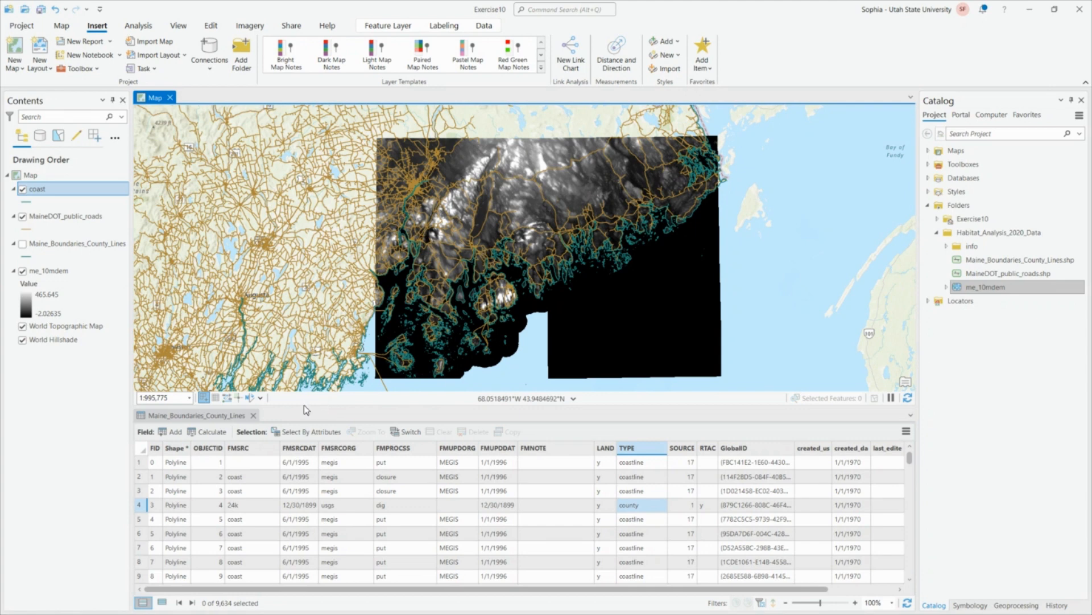
left_click(254, 415)
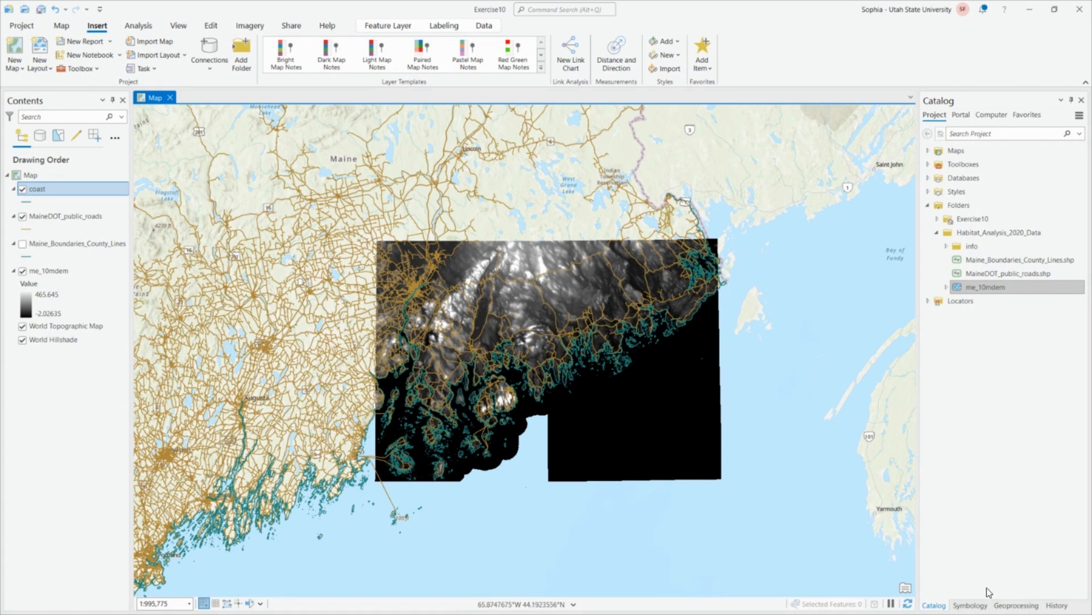
- Find the Slope geoprocessing tool and open its parameters
left_click(1013, 606)
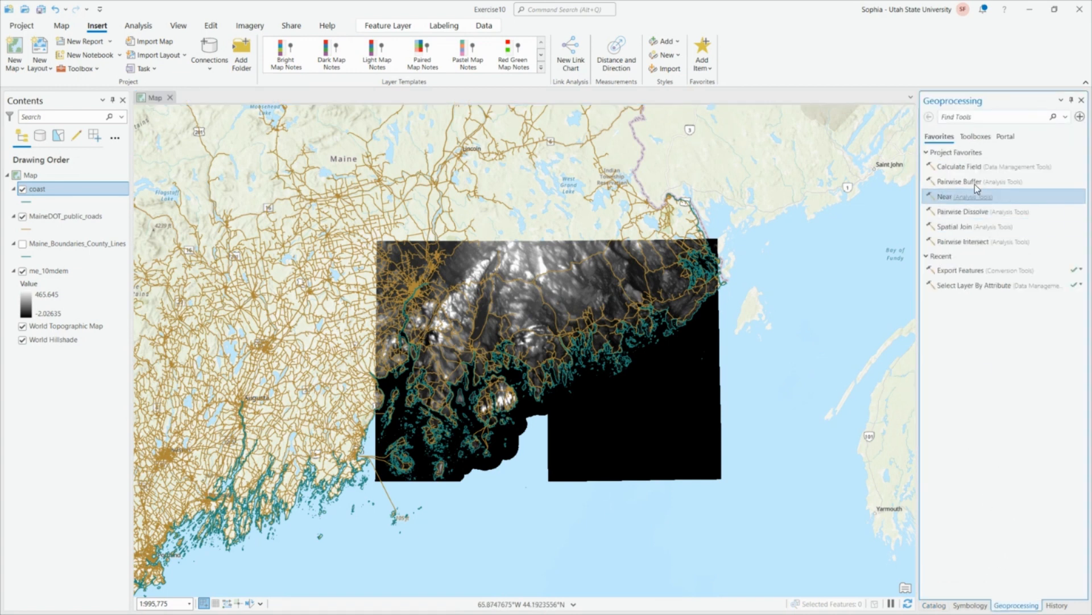
left_click(962, 117)
type("slope")
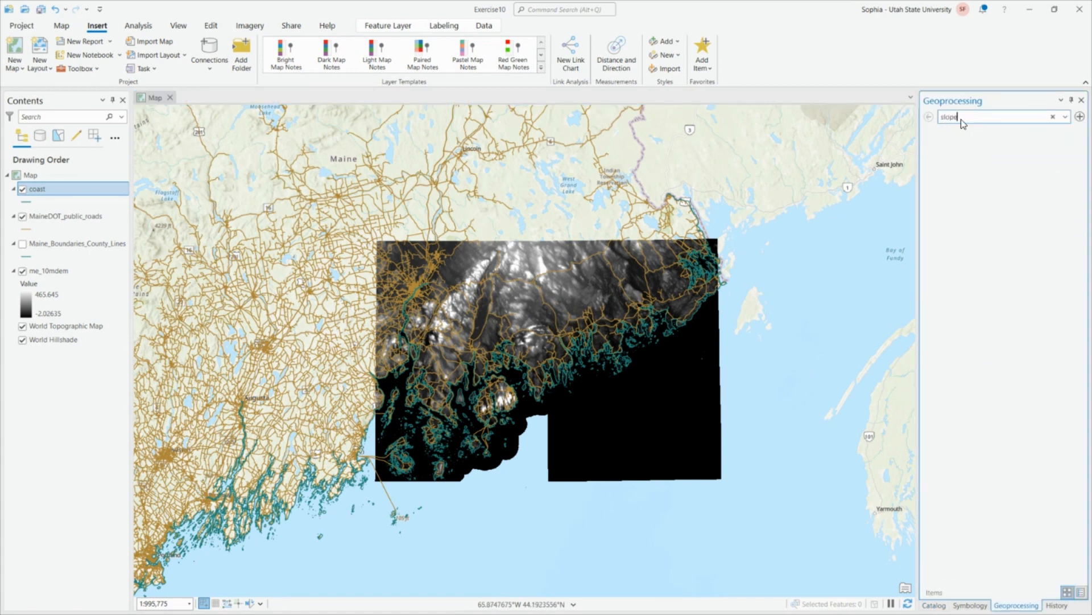
left_click(973, 222)
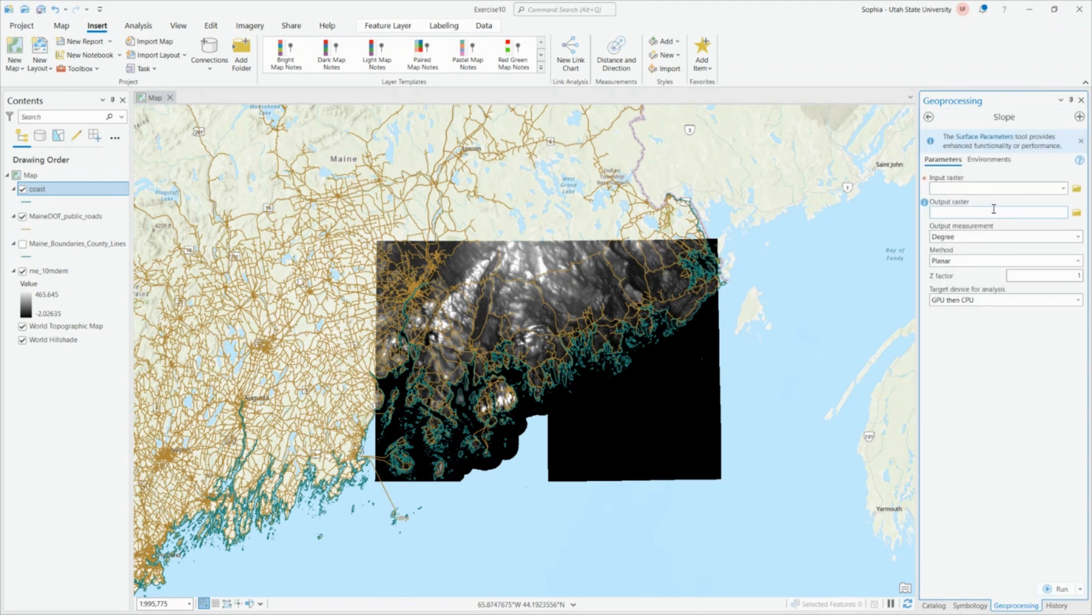
- Hide the MaineDOT_public_roads and coast layers to view the elevation raster without overlays
left_click(23, 216)
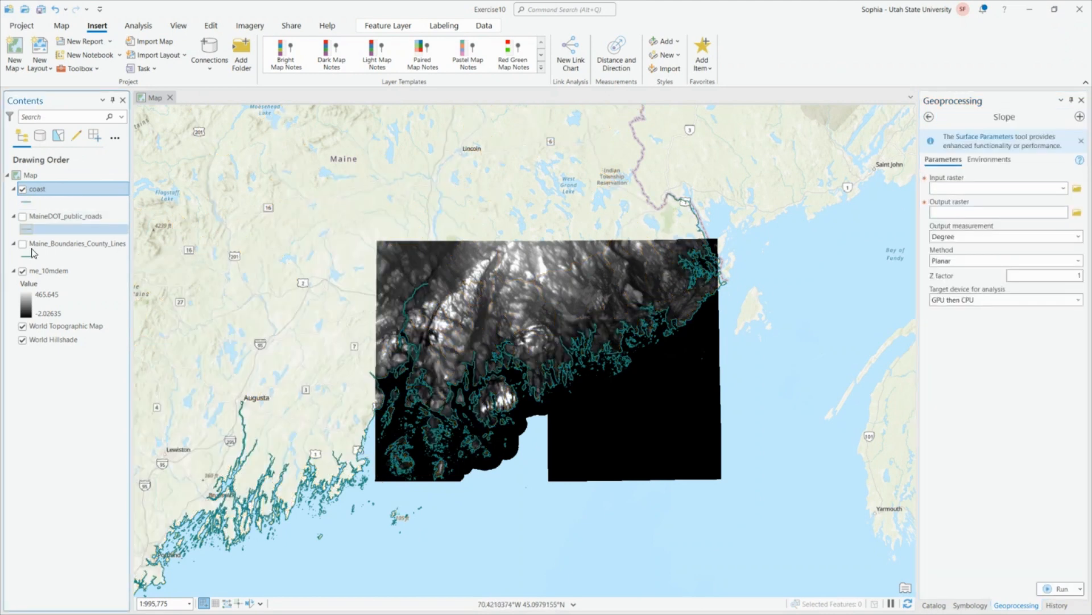
left_click(23, 188)
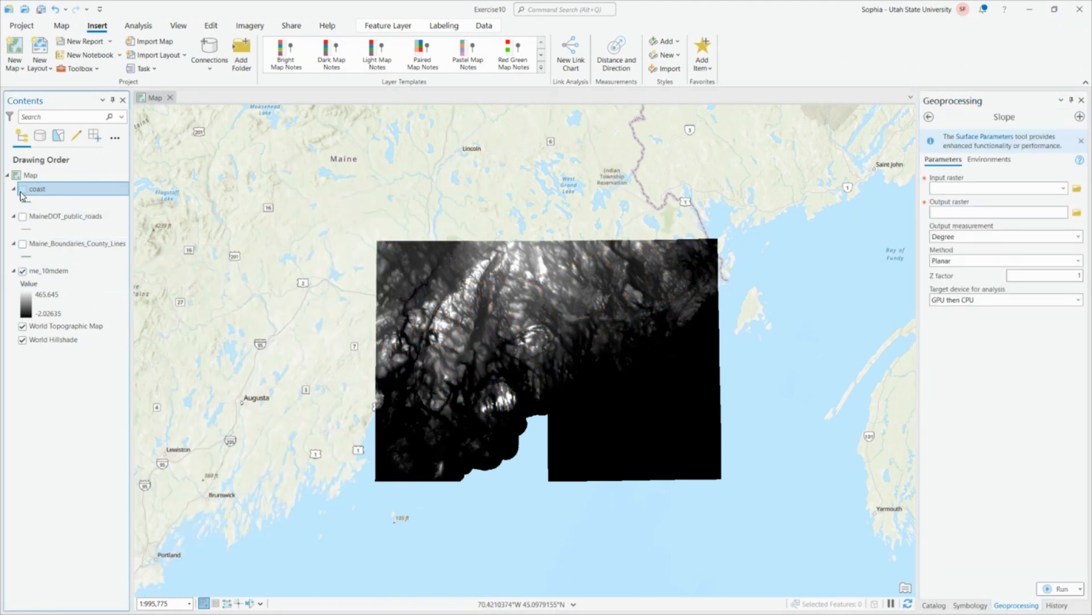
scroll(581, 310, "up", 3)
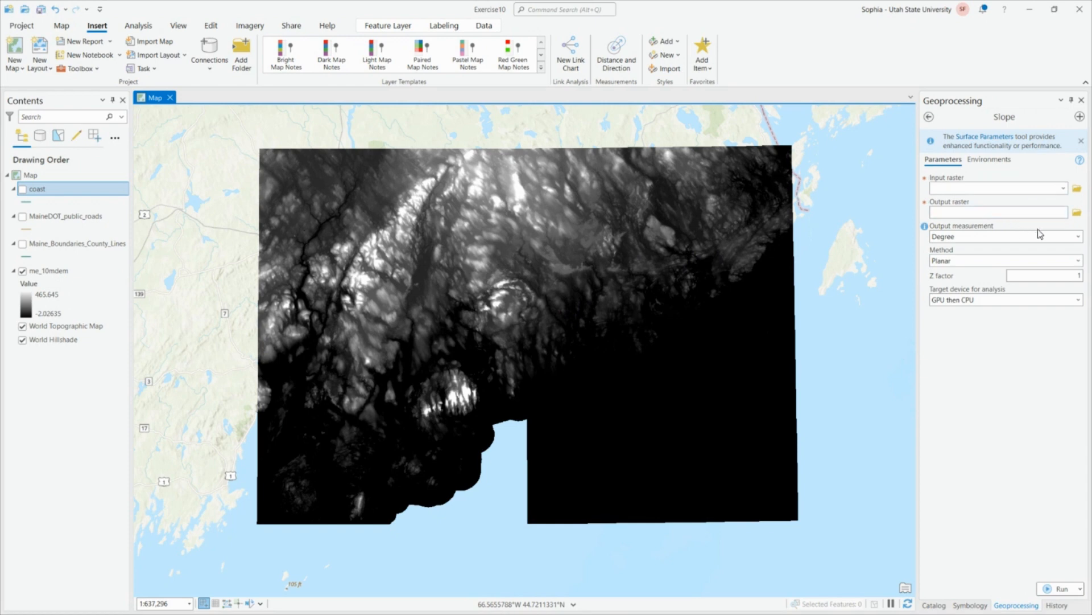
- Set the Slope tool's input raster to me_10mdem and name its output raster dem10m_slp_p in Exercise10.gdb
left_click(1063, 189)
left_click(1050, 198)
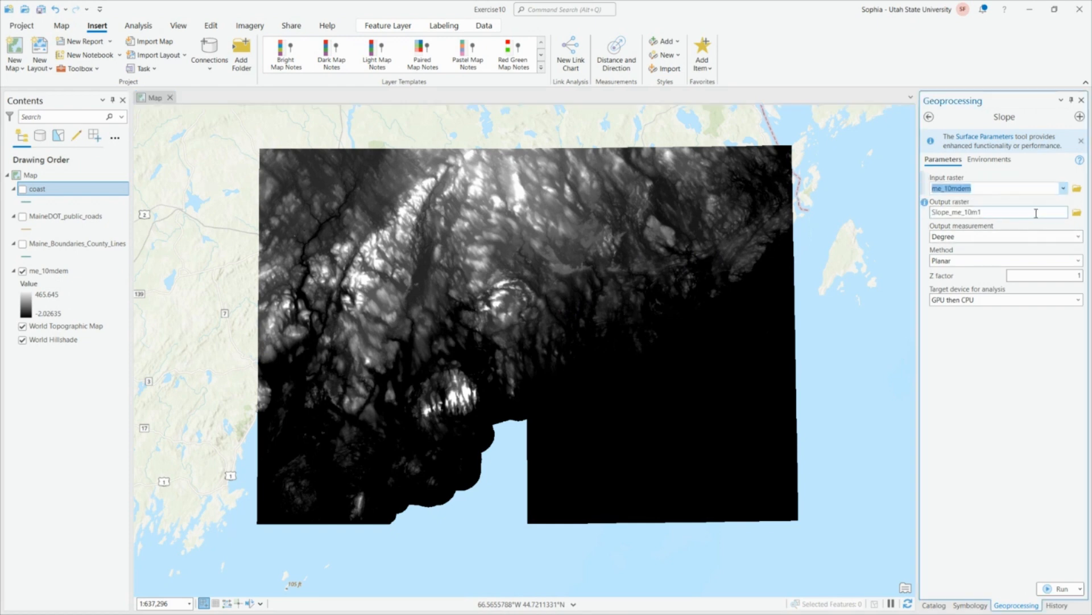
left_click_drag(1036, 212, 1067, 215)
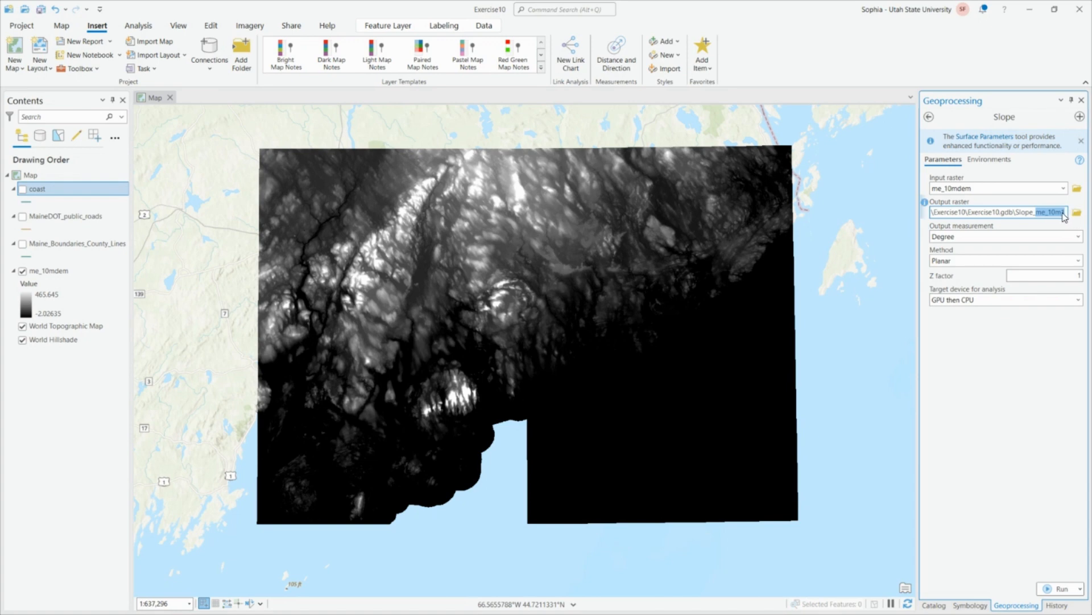
left_click(1064, 214)
left_click_drag(1017, 212, 1065, 213)
type("10")
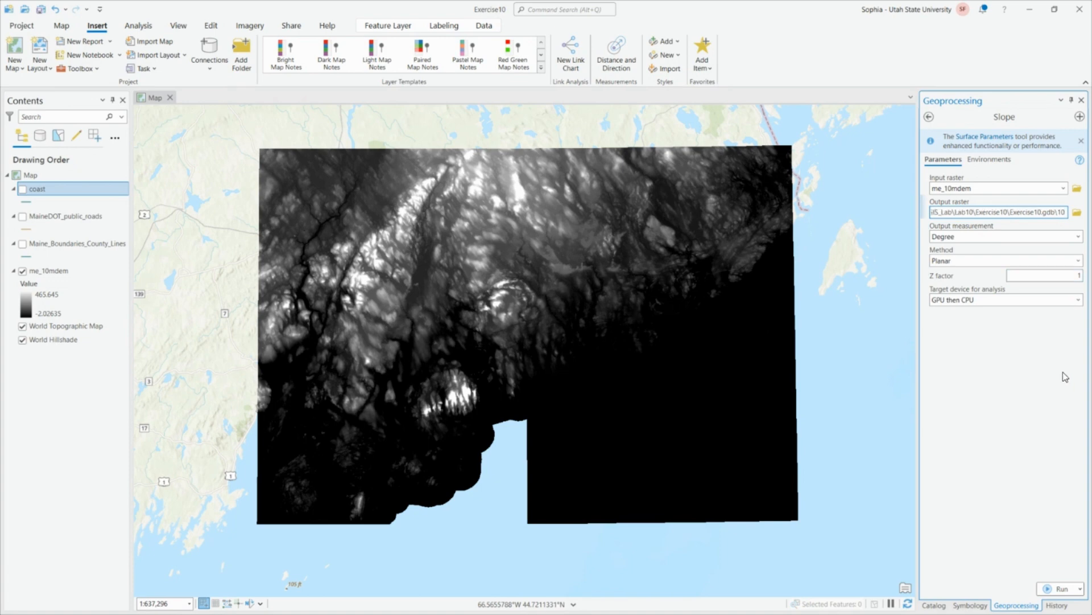
type("dem")
key("BackSpace")
key("BackSpace")
key("BackSpace")
key("BackSpace")
key("BackSpace")
type("dem10m")
type("_slp_p")
left_click(987, 371)
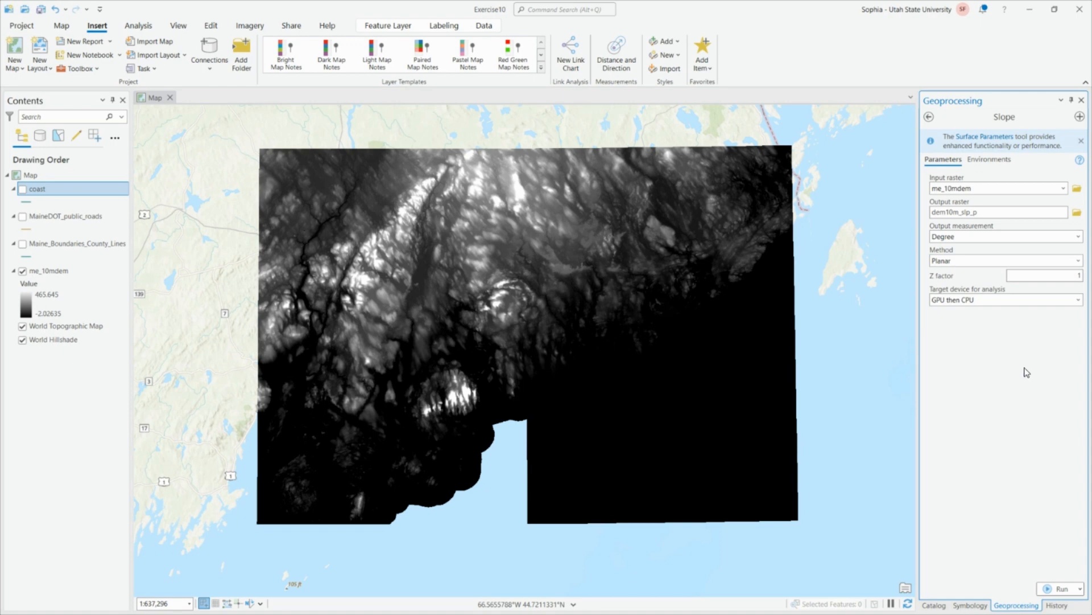
- Set the slope output measurement to Percent rise and run the tool
left_click(1061, 234)
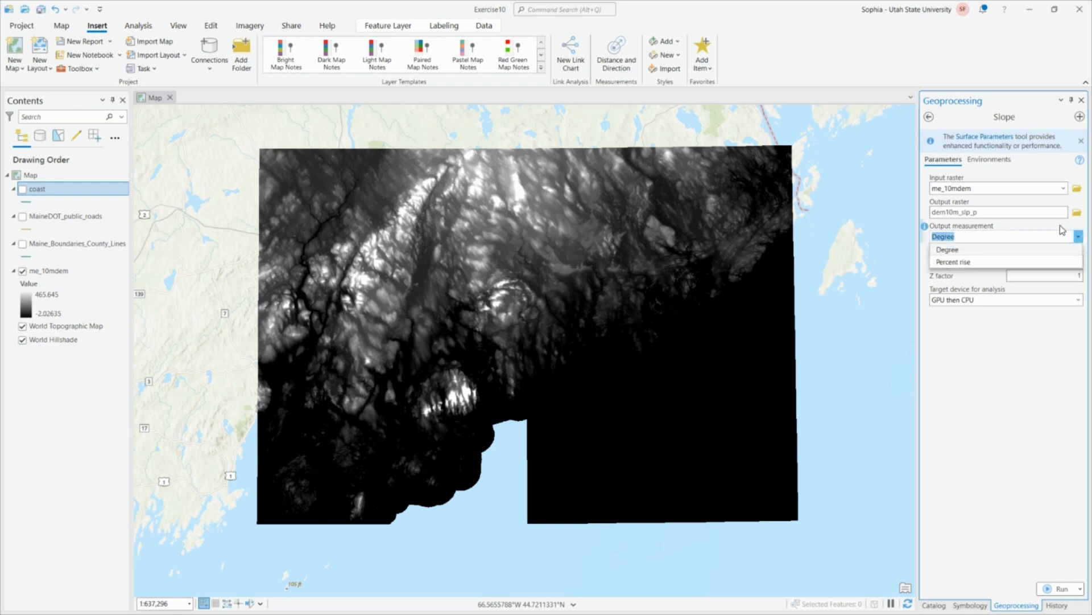
left_click(951, 262)
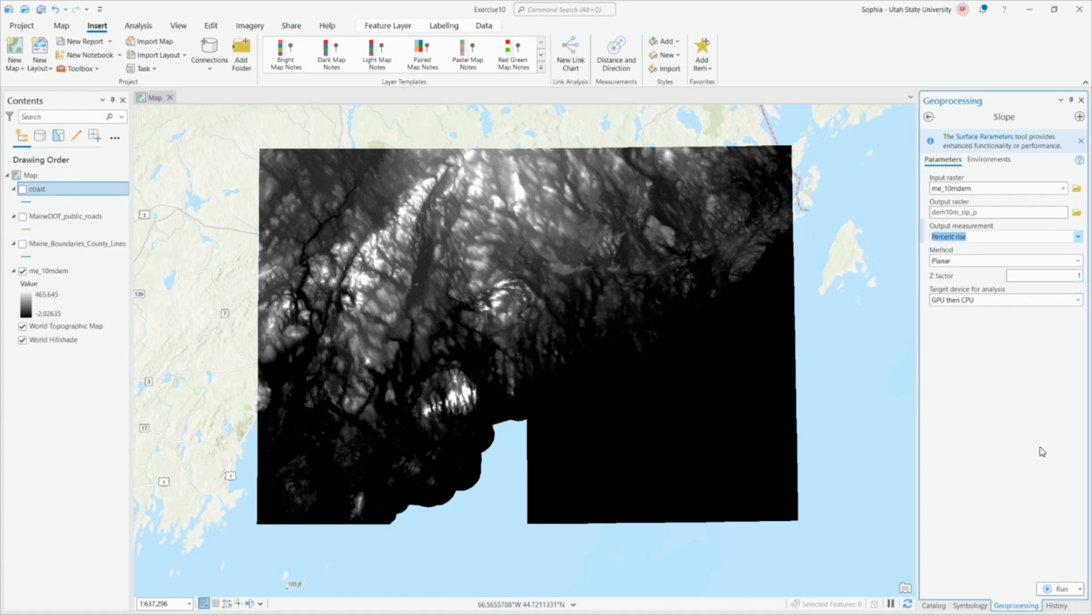
left_click(1059, 588)
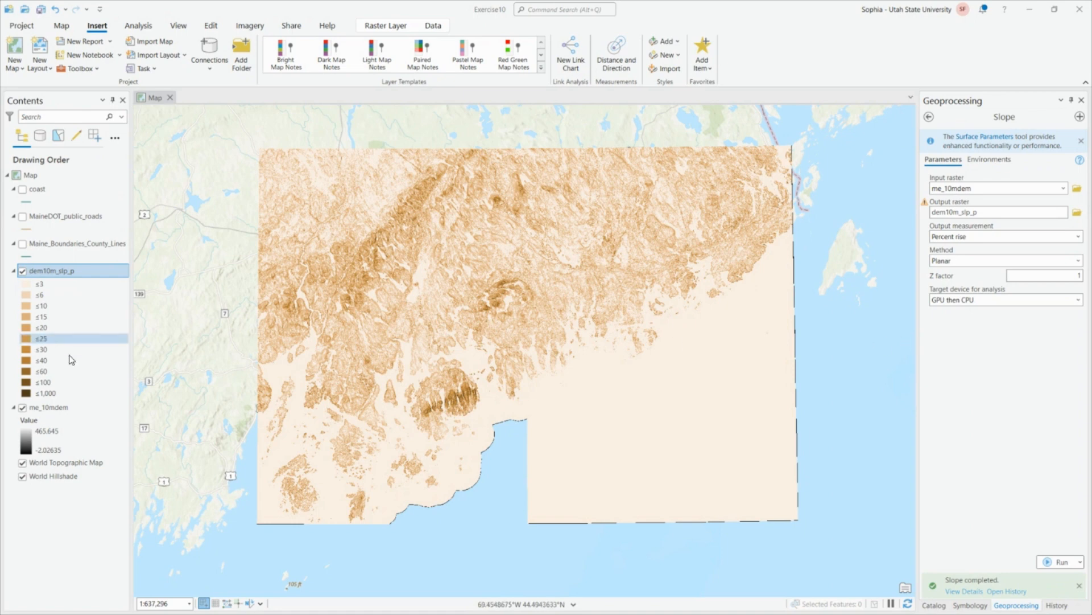
- Review the raster statistics, including maximum and mean slope, in the dem10m_slp_p layer's source properties
right_click(79, 270)
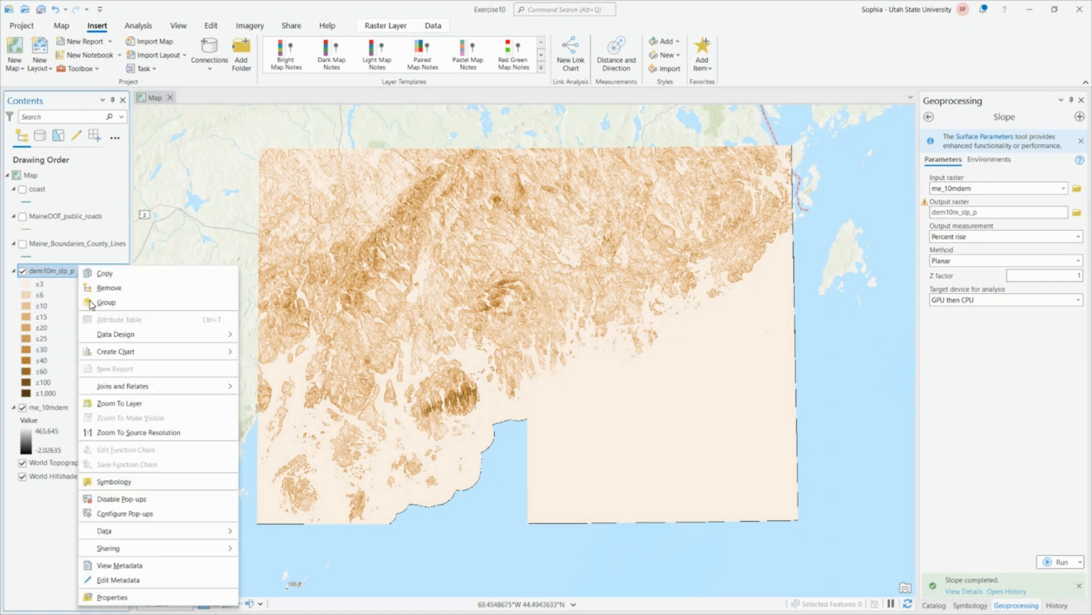
left_click(110, 595)
left_click(514, 276)
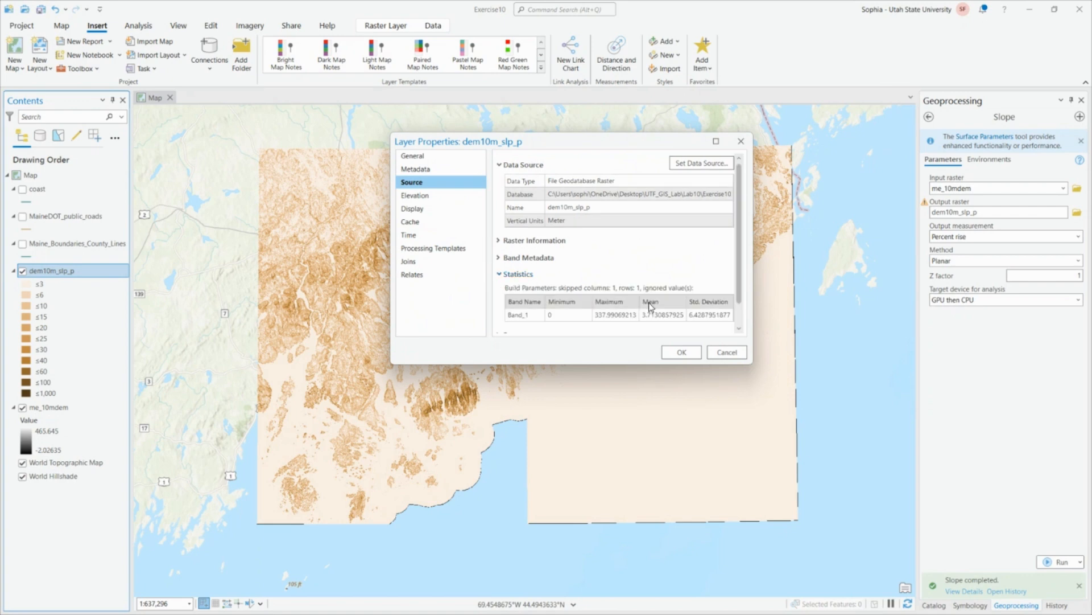
scroll(648, 308, "down", 1)
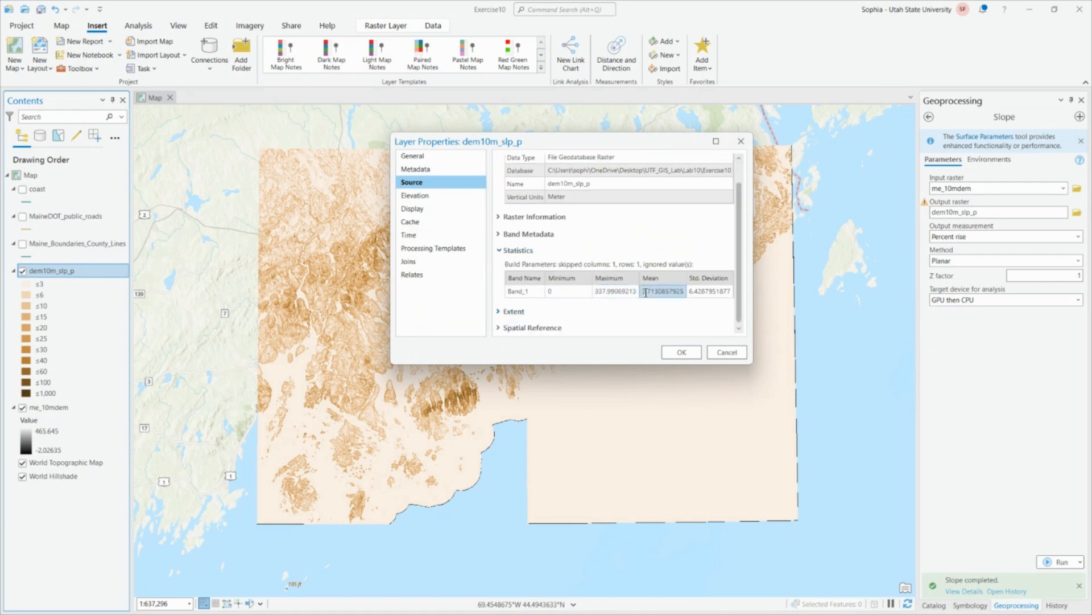
mouse_move(596, 291)
left_mouse_down()
mouse_move(639, 294)
mouse_move(585, 293)
left_mouse_up()
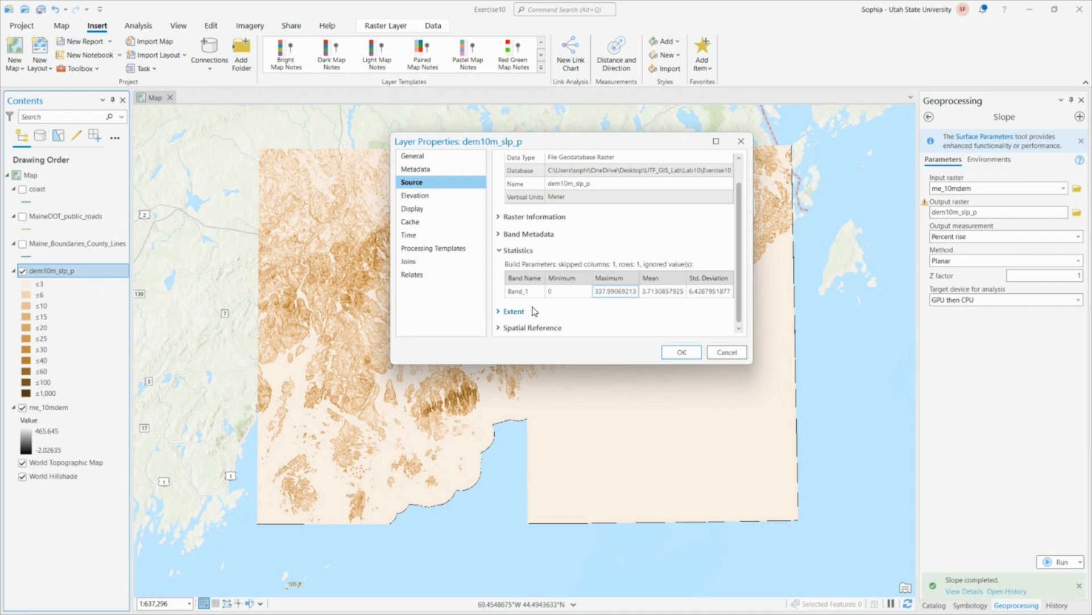
left_click(681, 352)
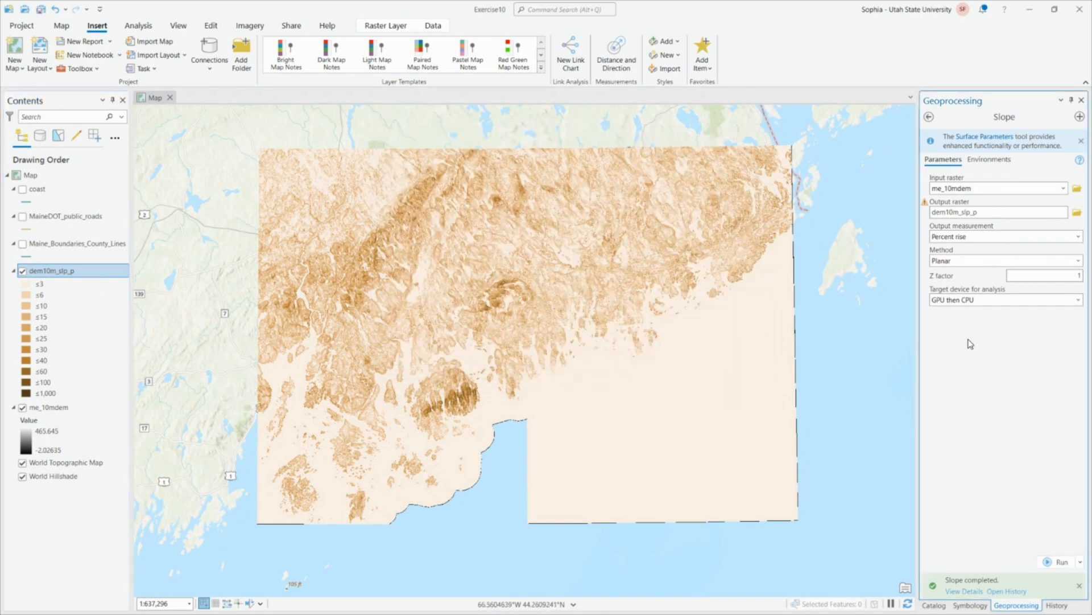
- Compare the dem10m_slp_p slope layer with the underlying me_10mdem elevation over the steep coastal hills using Swipe
scroll(543, 327, "down", 2)
scroll(492, 378, "up", 5)
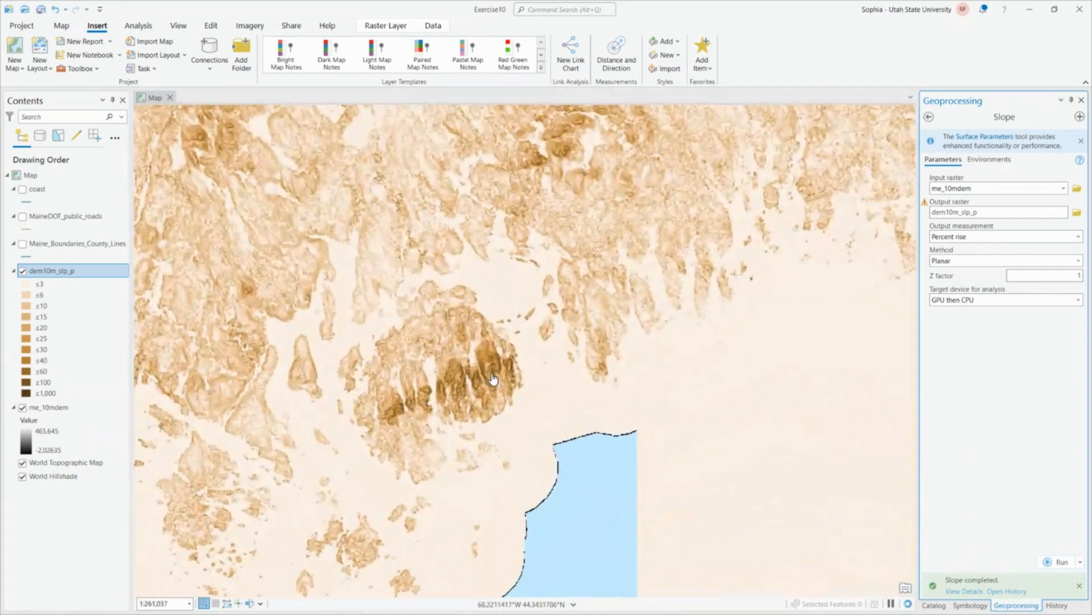
scroll(494, 378, "up", 6)
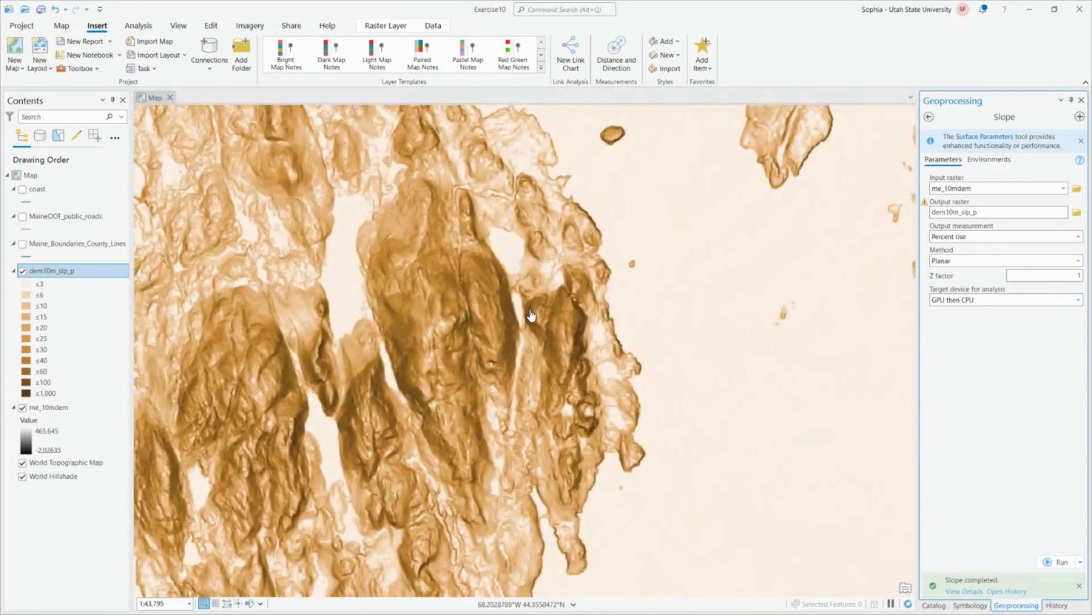
scroll(513, 324, "up", 3)
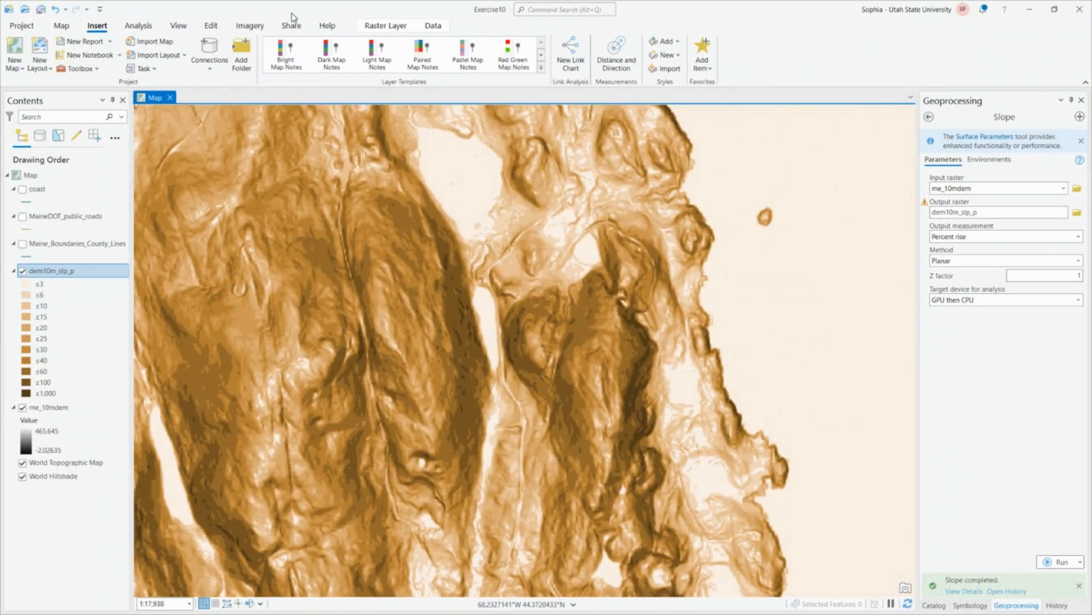
left_click(385, 25)
left_click_drag(429, 144, 471, 406)
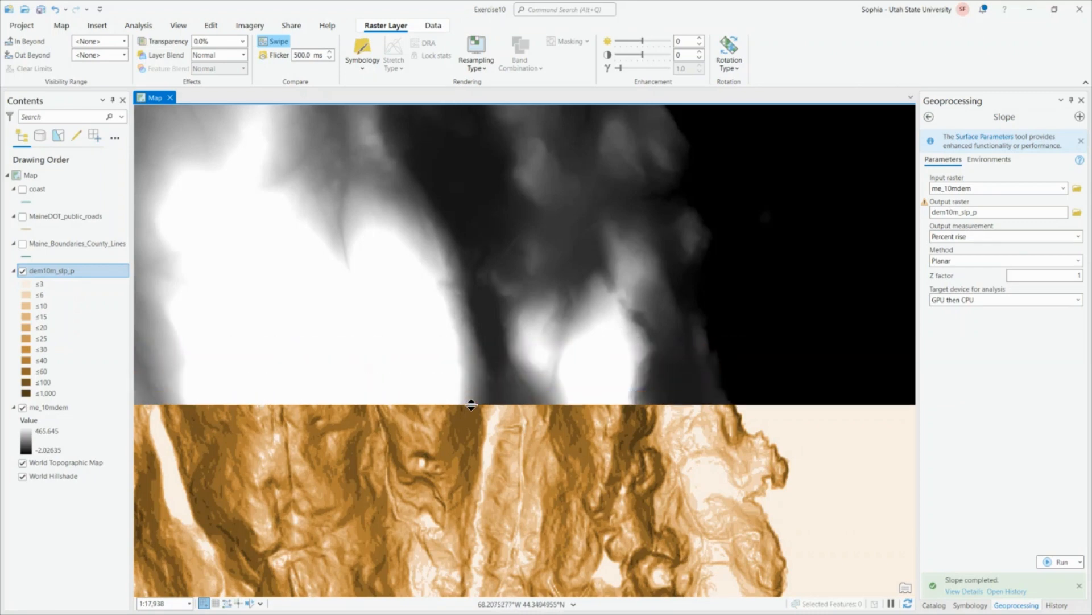
- Compare the slope and elevation rasters across their full extent with Swipe, then return to the Explore tool
left_click_drag(471, 405, 473, 267)
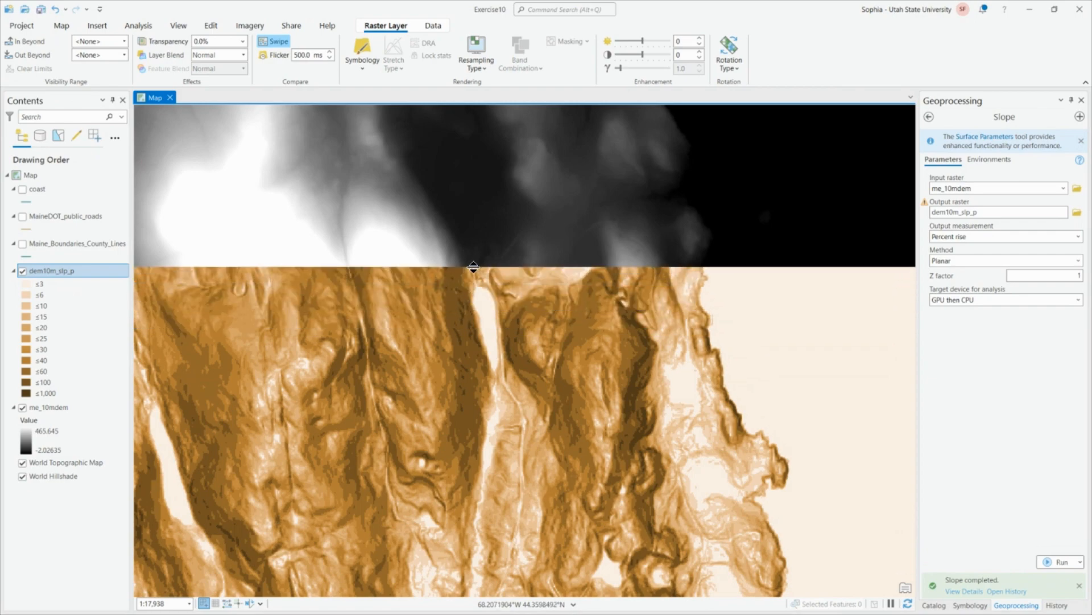
scroll(478, 250, "down", 5)
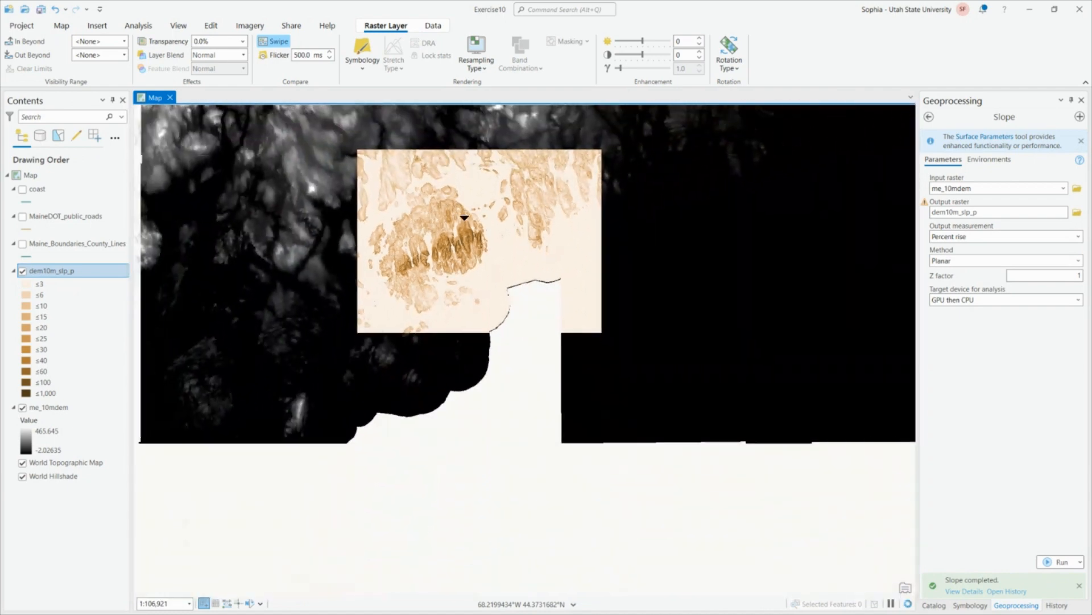
scroll(465, 218, "down", 6)
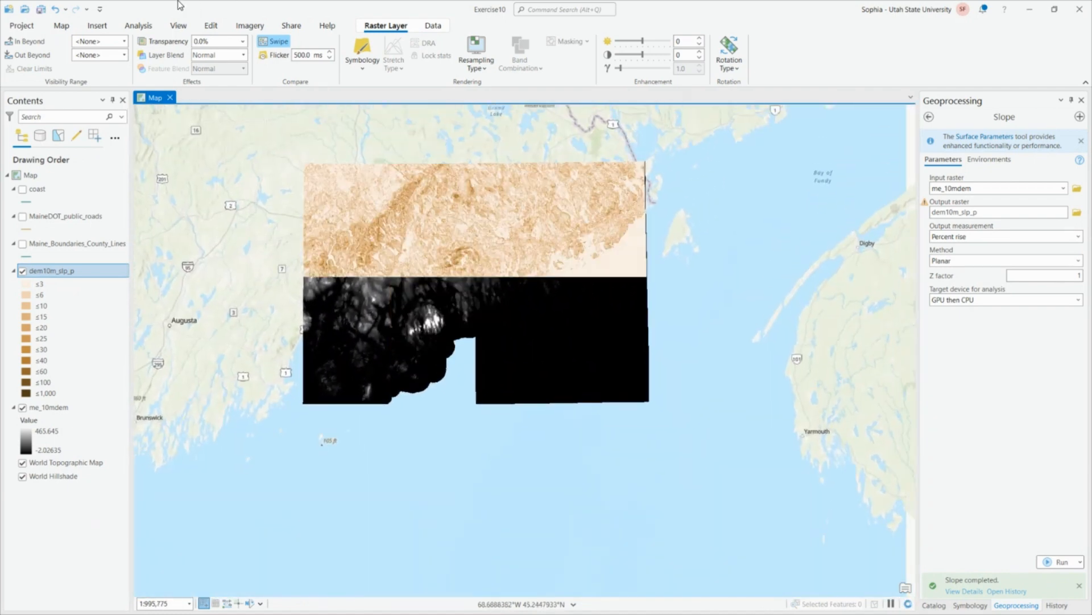
left_click(61, 25)
left_click(93, 55)
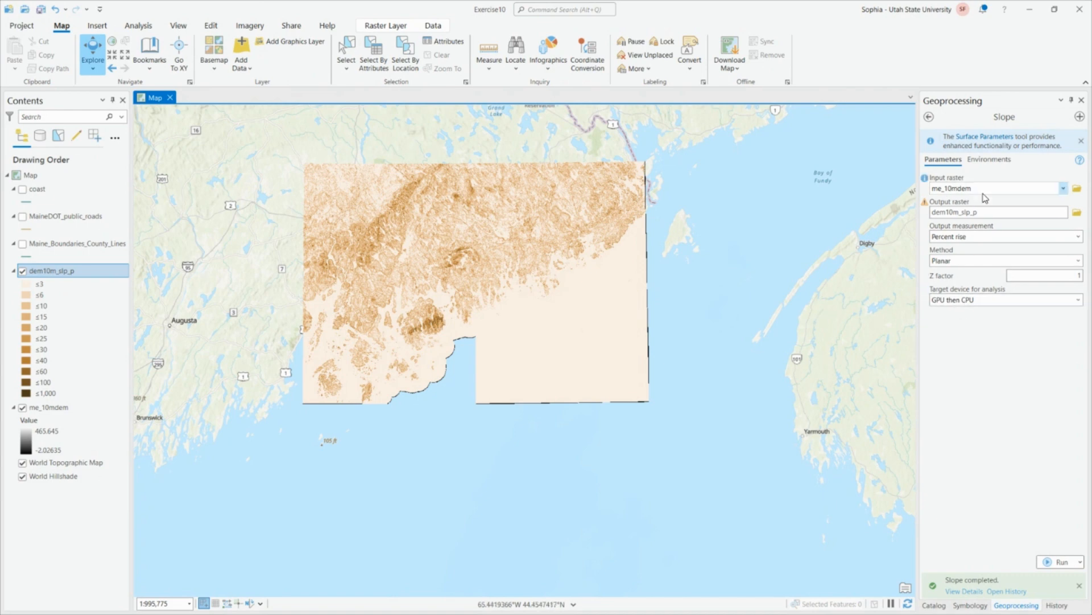
- Find the Reclassify tool in the Spatial Analyst toolbox and open it
left_click(929, 116)
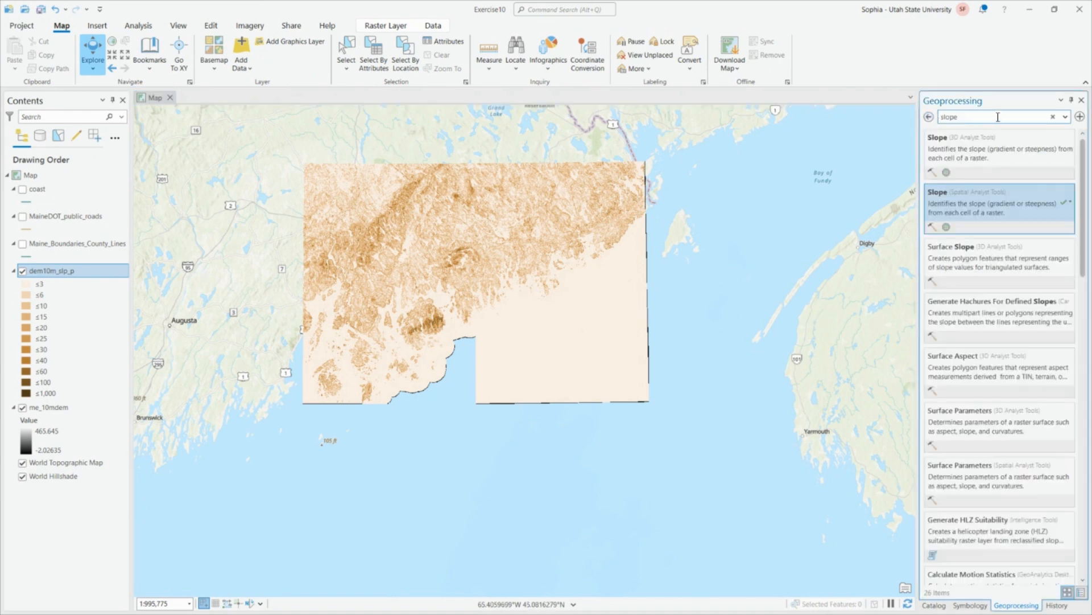
left_click(998, 117)
left_click(967, 223)
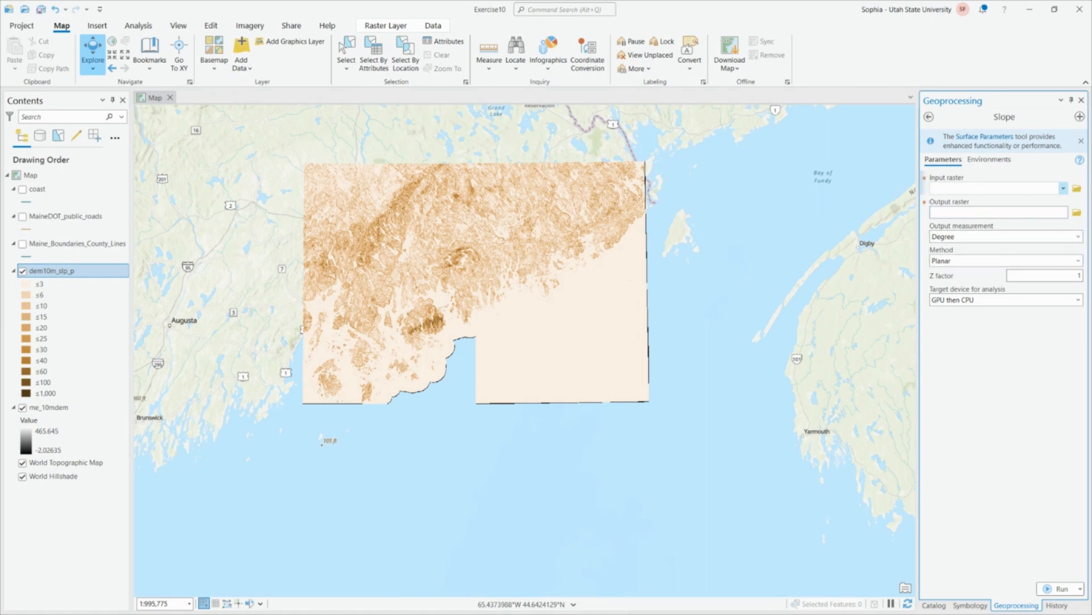
left_click(929, 116)
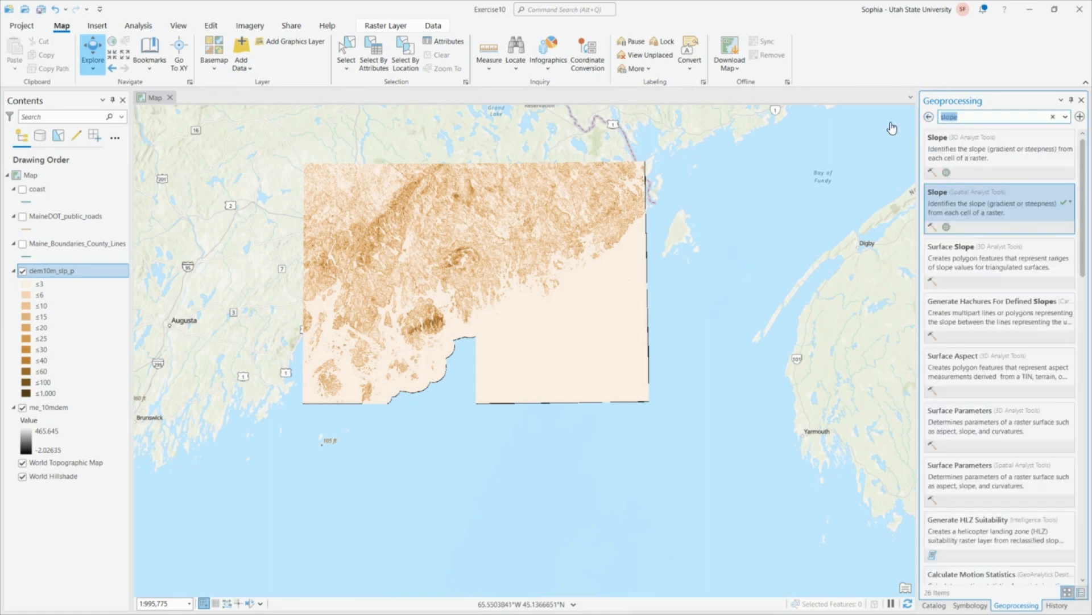
type("reclassify")
left_click(993, 202)
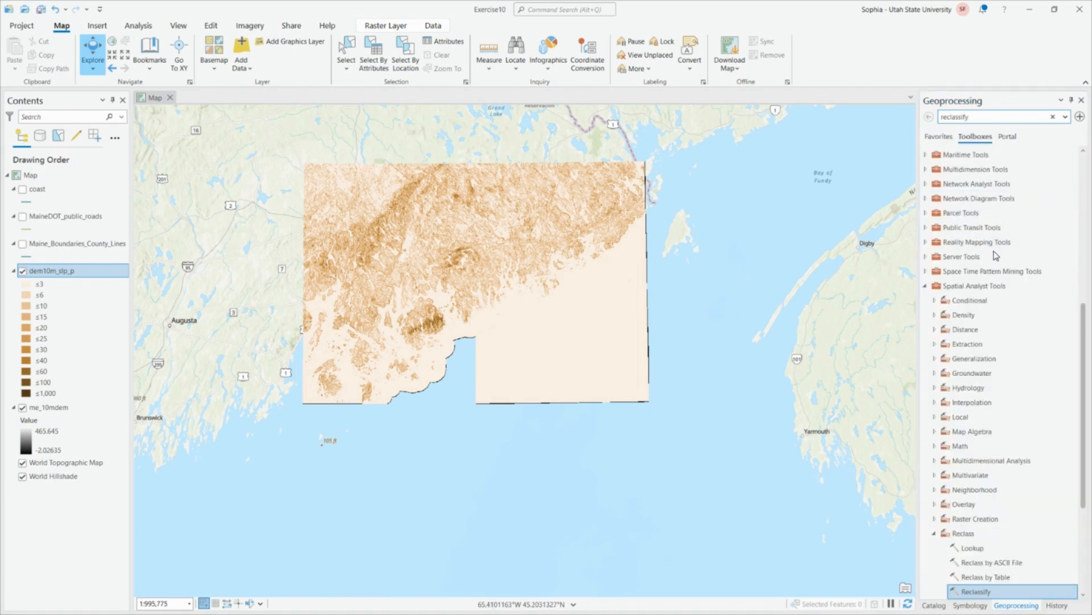
left_click(983, 591)
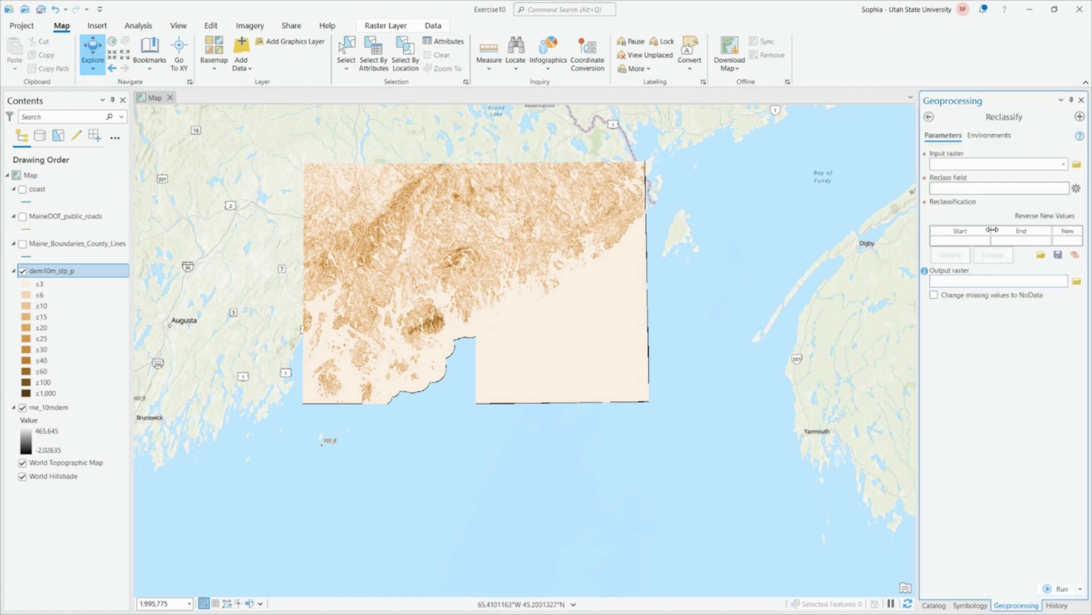
- Set the Reclassify input raster to dem10m_slp_p and keep VALUE as the reclass field
left_click(1063, 164)
left_click(987, 186)
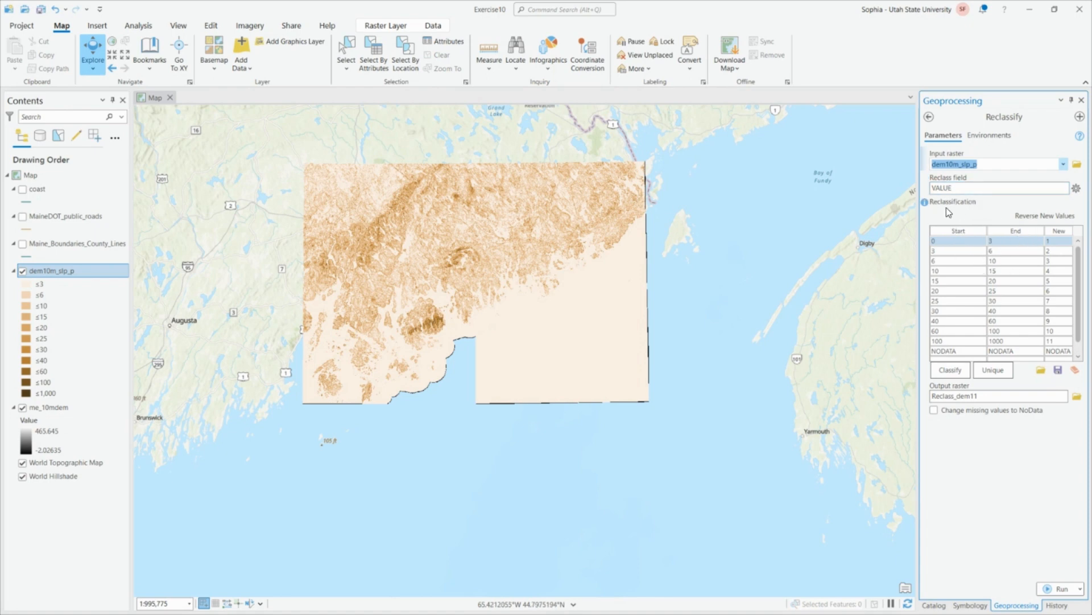
key("Tab")
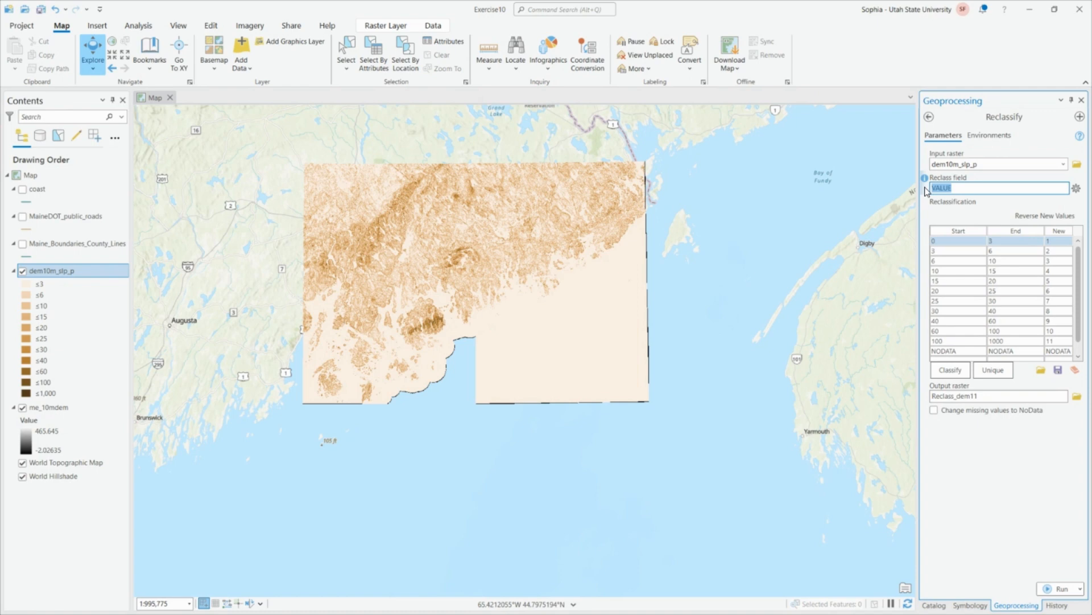
left_click(955, 187)
left_click(1011, 486)
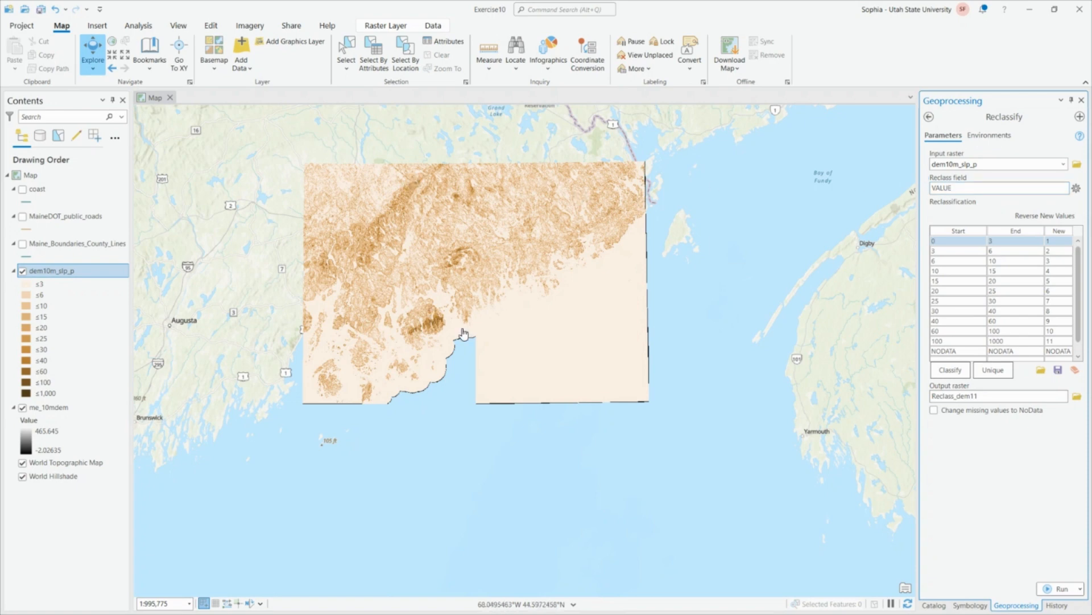
- Try to replace the default reclassification ranges with a manual range from 0 to 80 assigned NODATA
left_click(1075, 370)
left_click(977, 240)
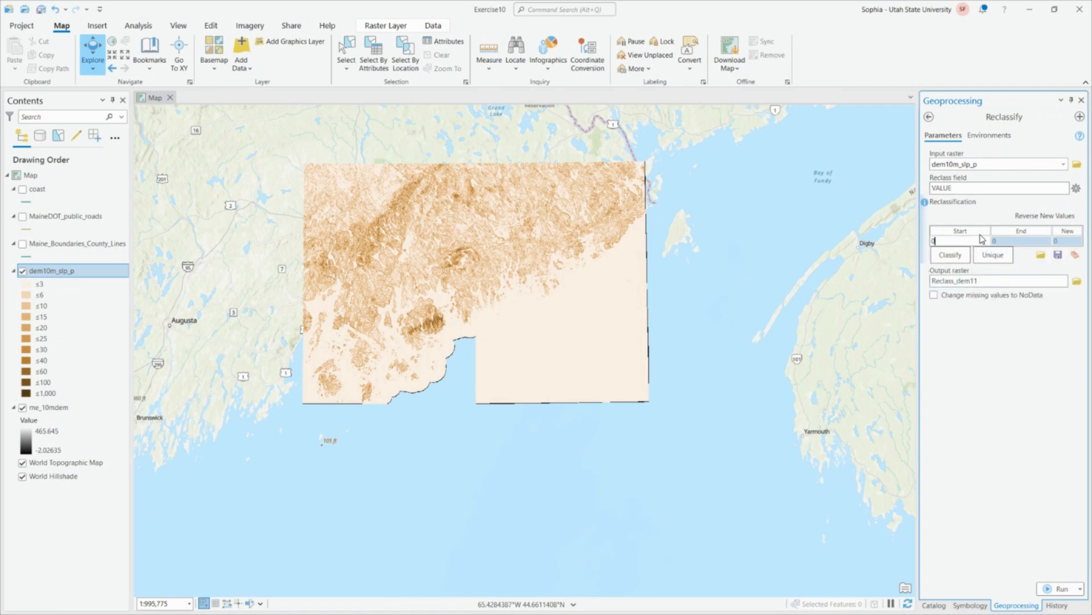
key("Tab")
type("80")
key("Tab")
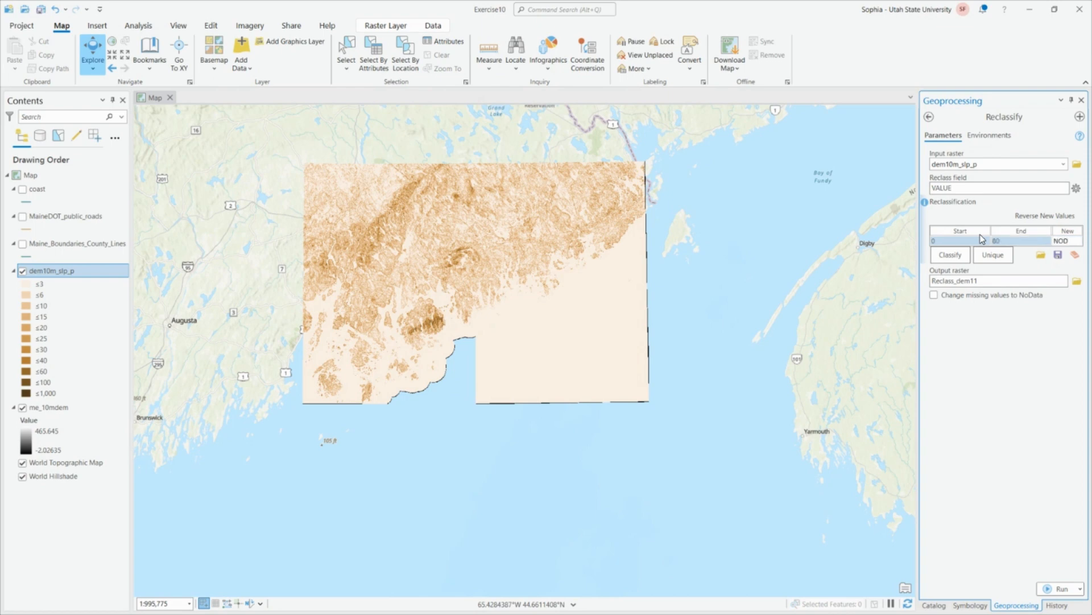
key("Return")
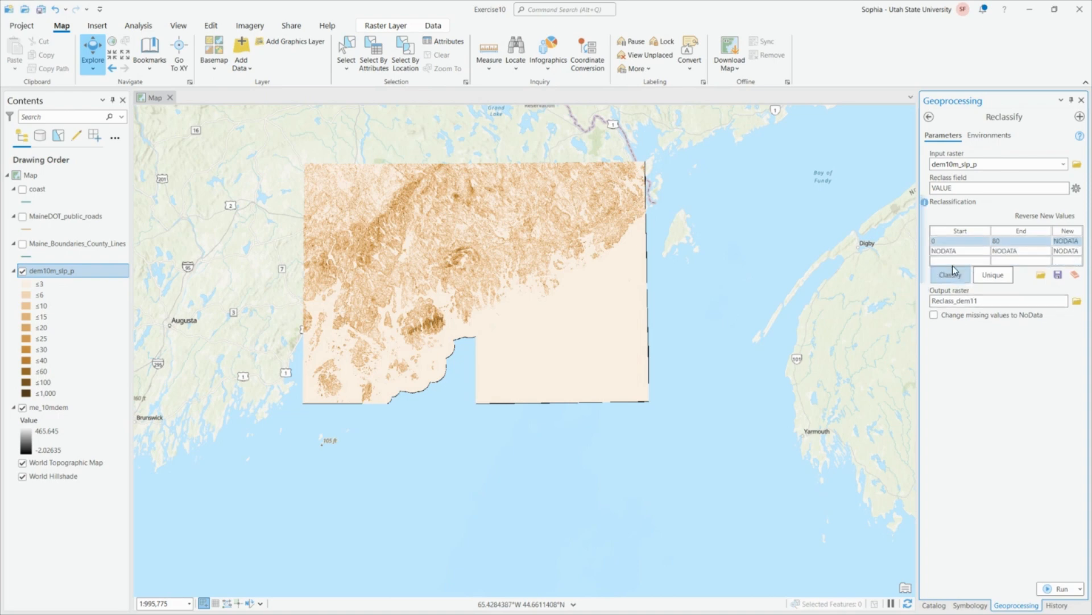
left_click(957, 276)
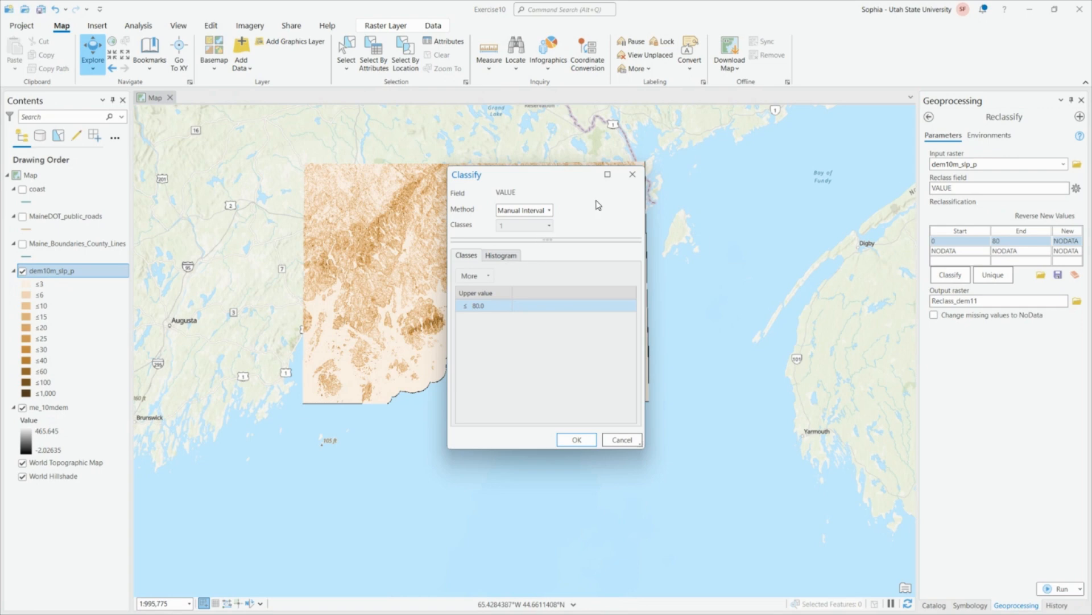
left_click(632, 173)
left_click(930, 116)
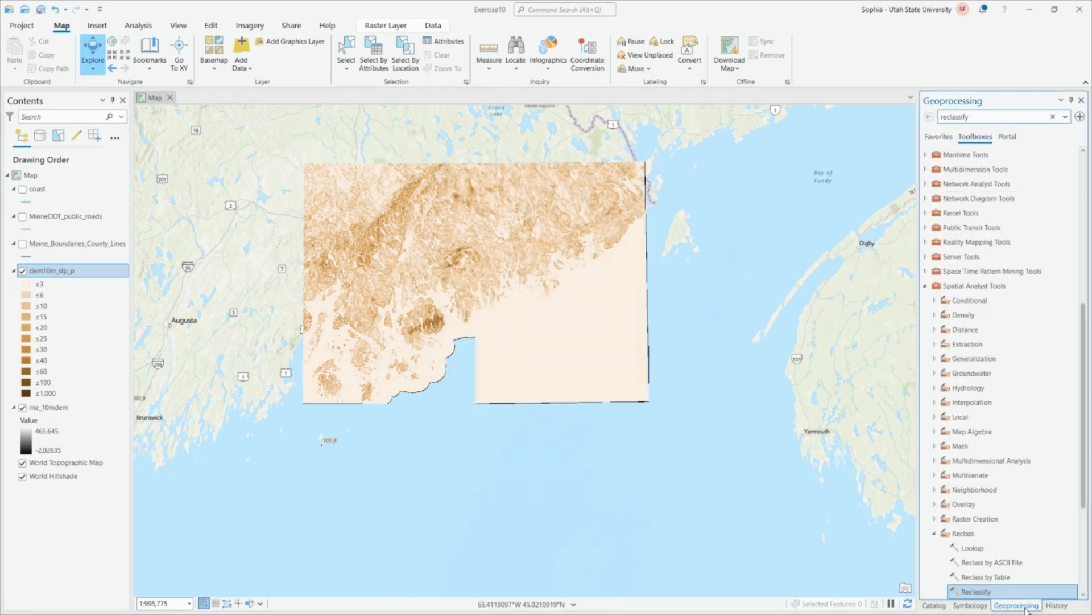
- Reopen the Reclassify tool and choose dem10m_slp_p as its input raster
left_click(995, 595)
left_click(1063, 164)
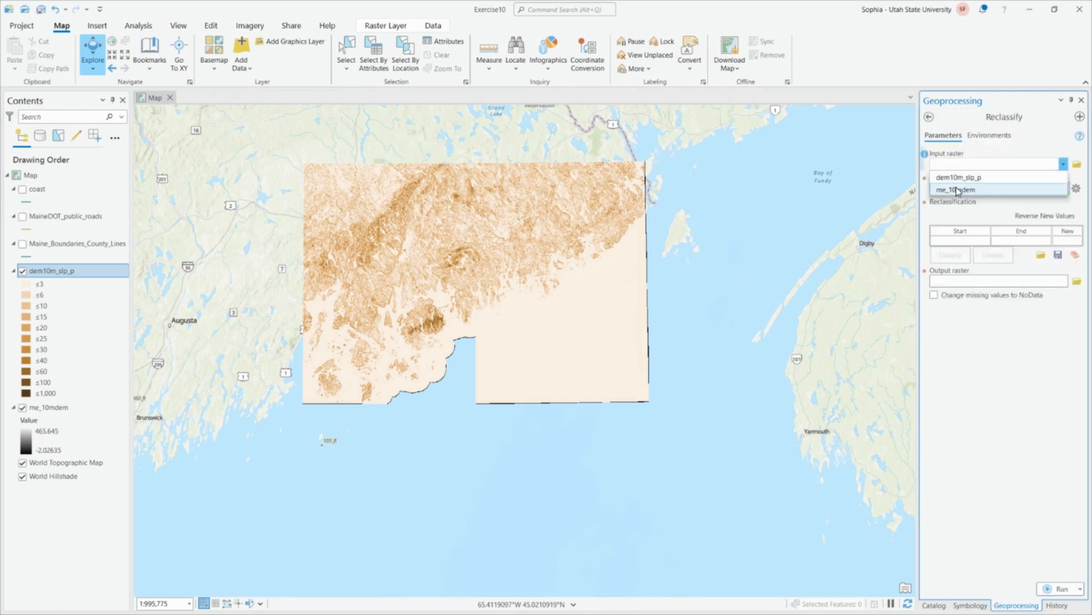
left_click(959, 177)
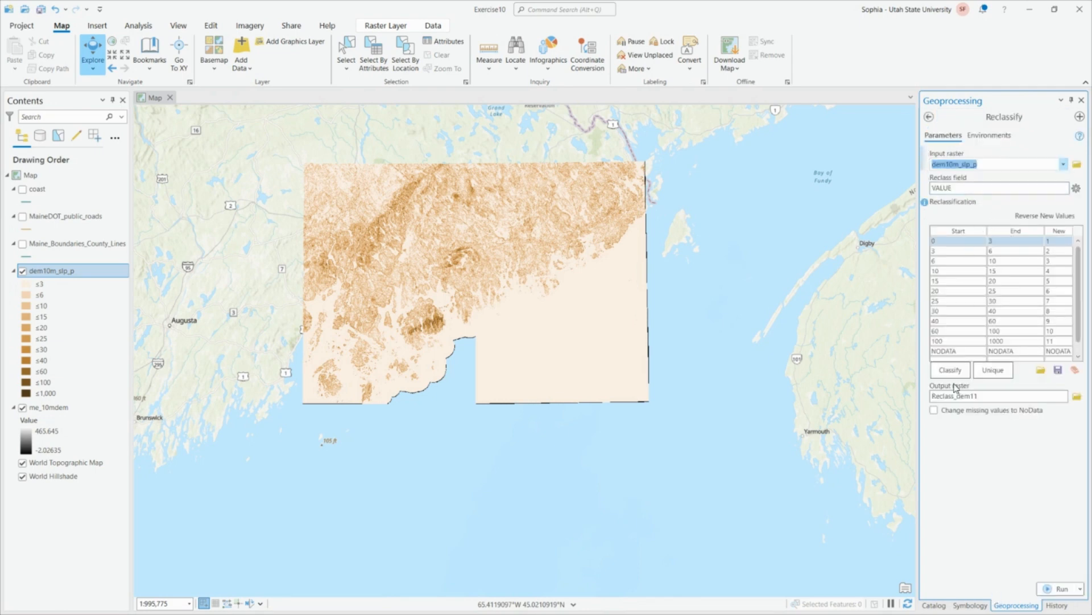
- Classify the slope values into 2 classes with the Natural Breaks (Jenks) method
left_click(951, 370)
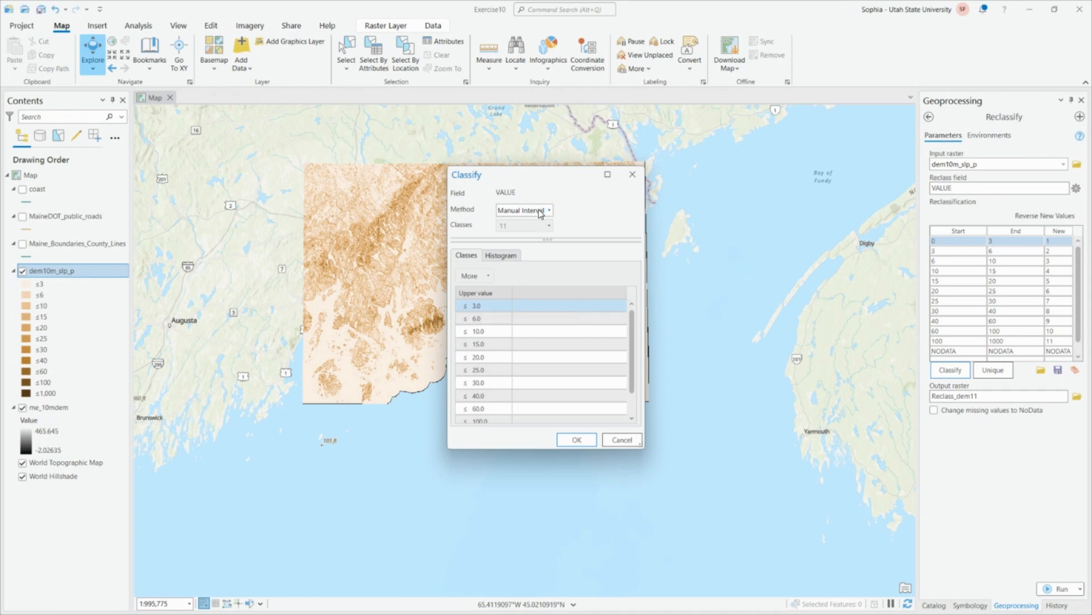
left_click(541, 210)
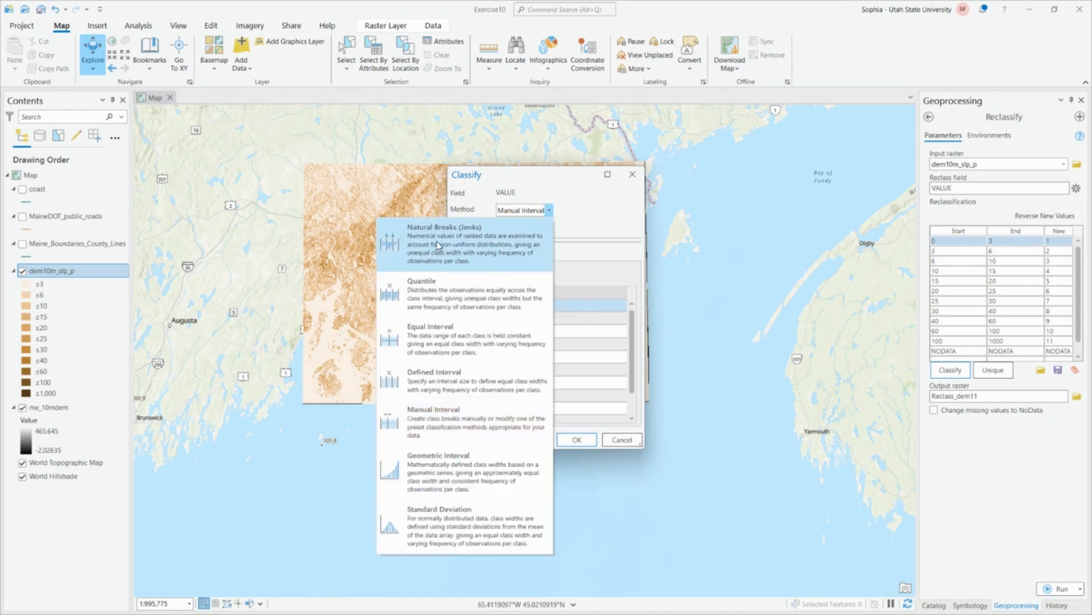
left_click(518, 258)
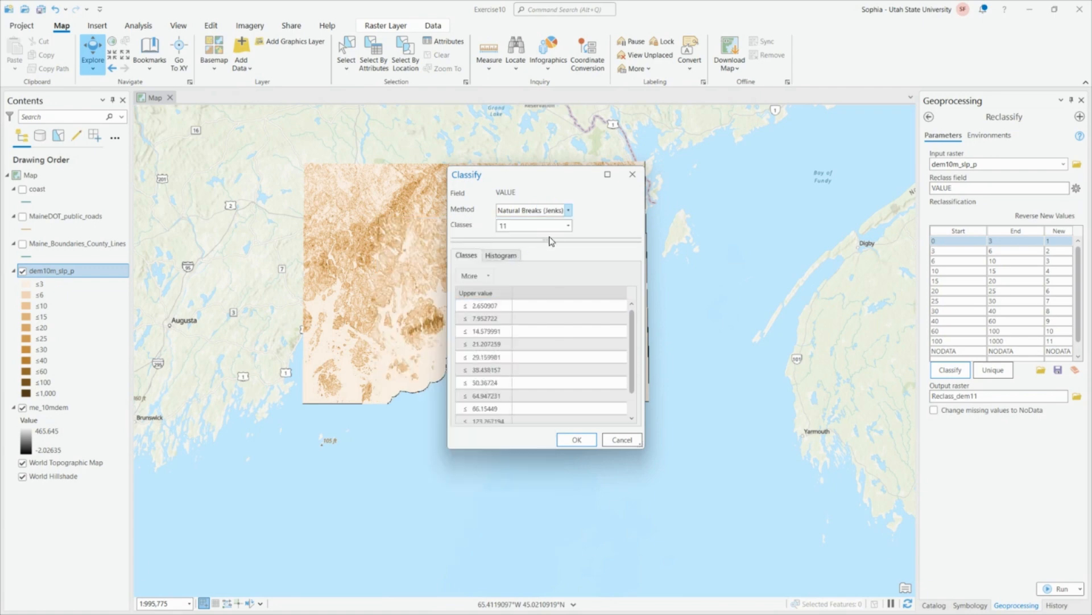
left_click(568, 226)
scroll(515, 259, "up", 4)
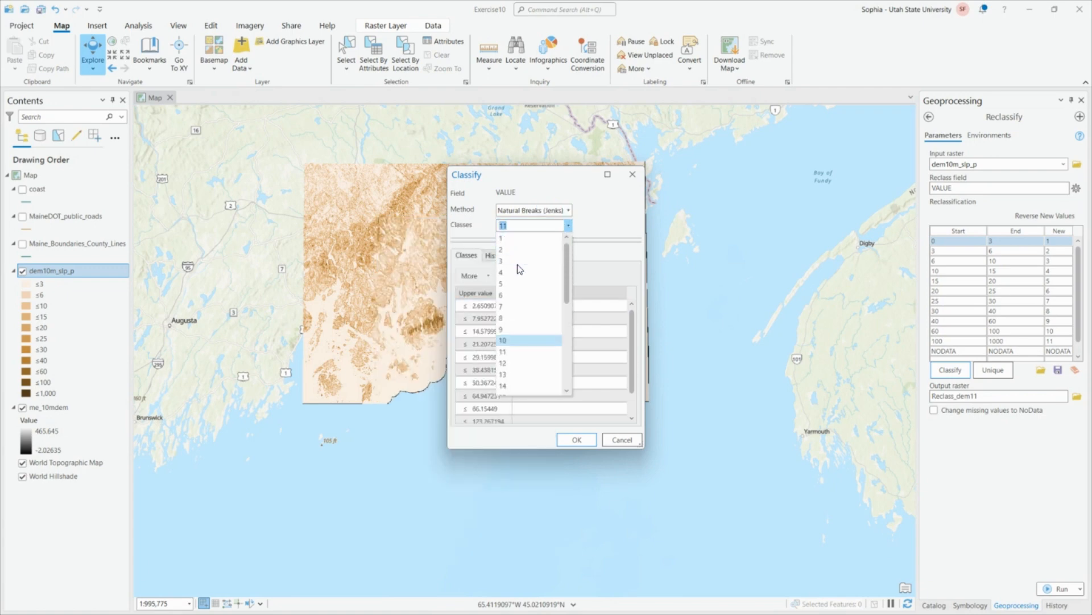
left_click(511, 256)
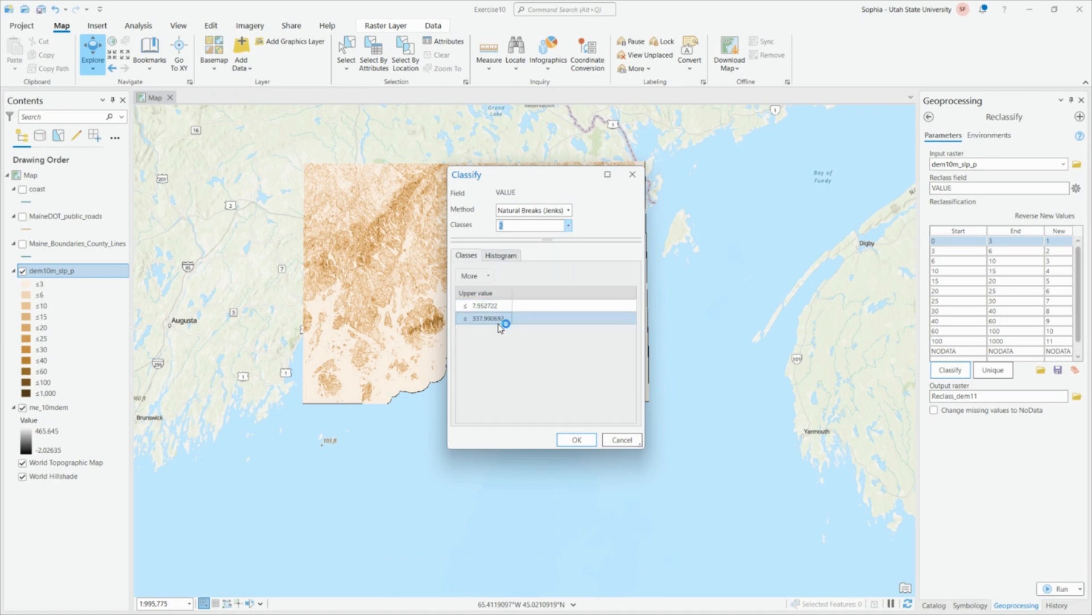
- Set the first class's upper value to 80 and accept the classification
double_click(493, 308)
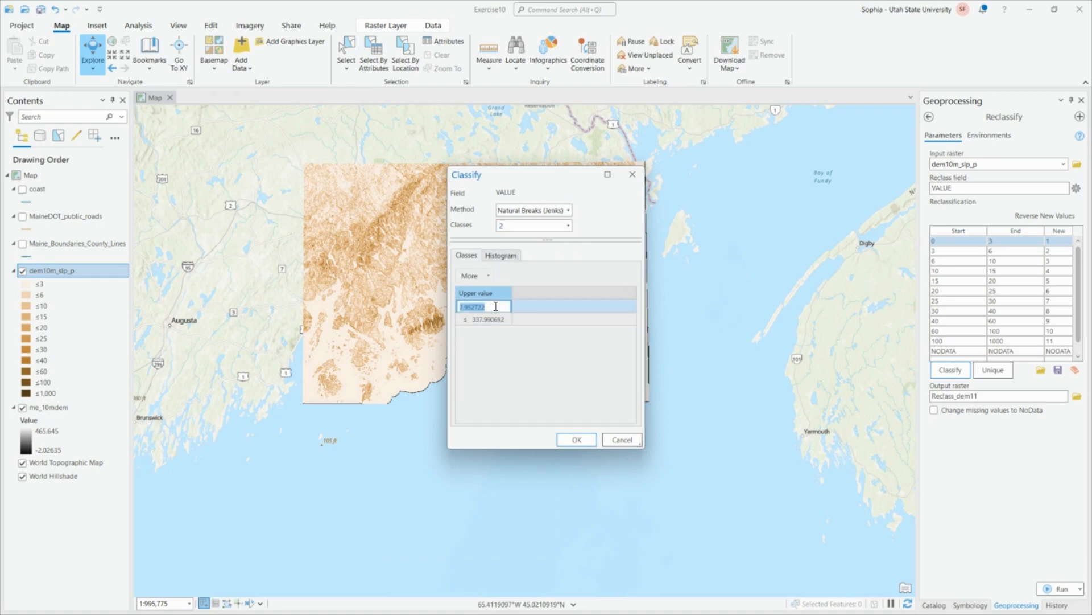
left_click(503, 360)
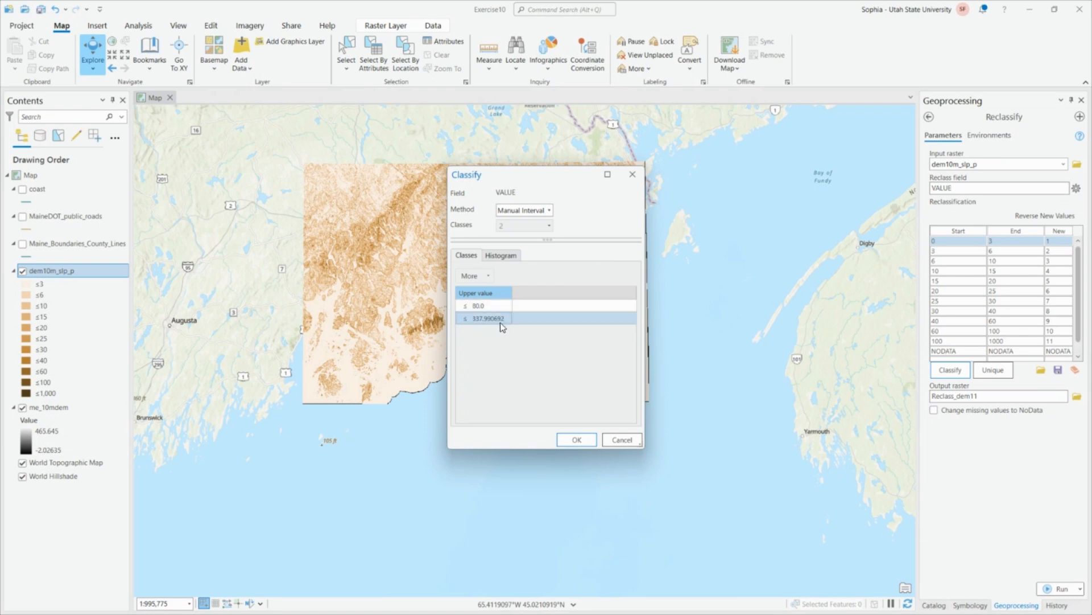
left_click(575, 440)
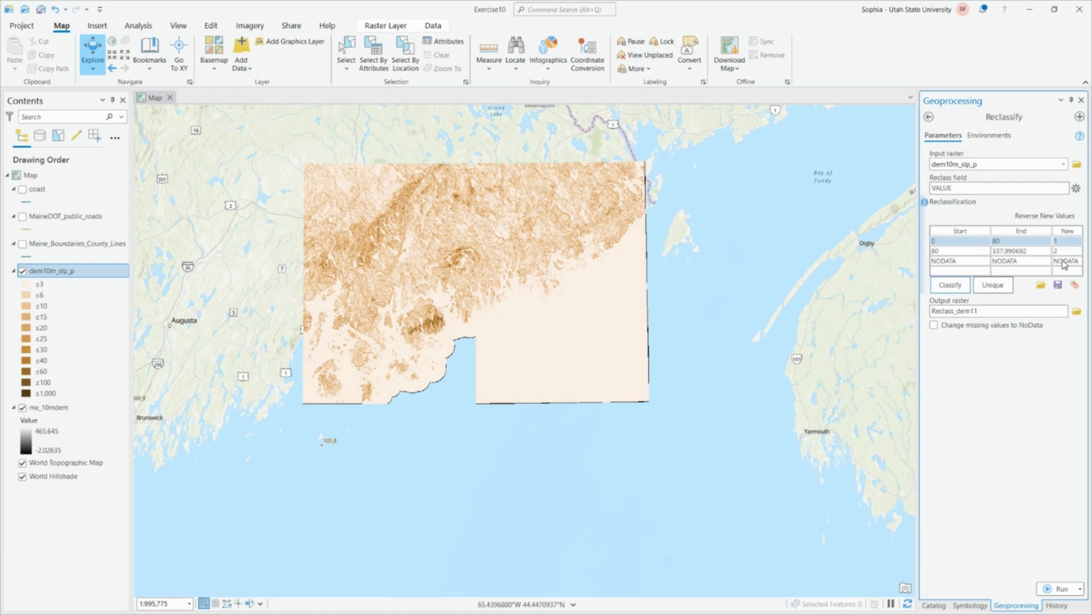
- Assign NODATA as the new value for slopes from 0 to 80, and 1 for slopes above 80
left_click(1060, 242)
key("Return")
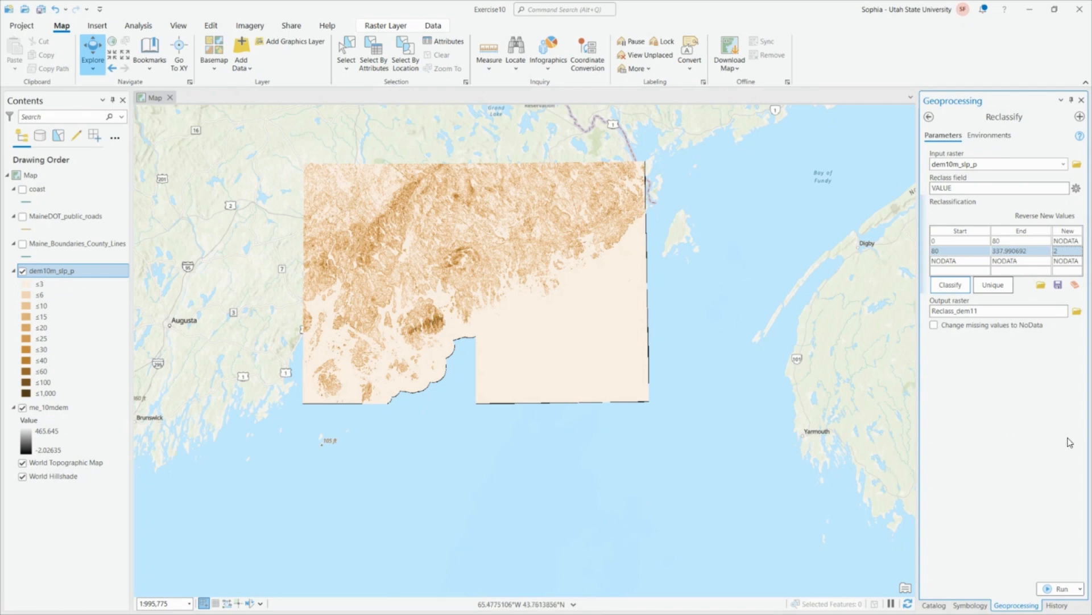
key("Up")
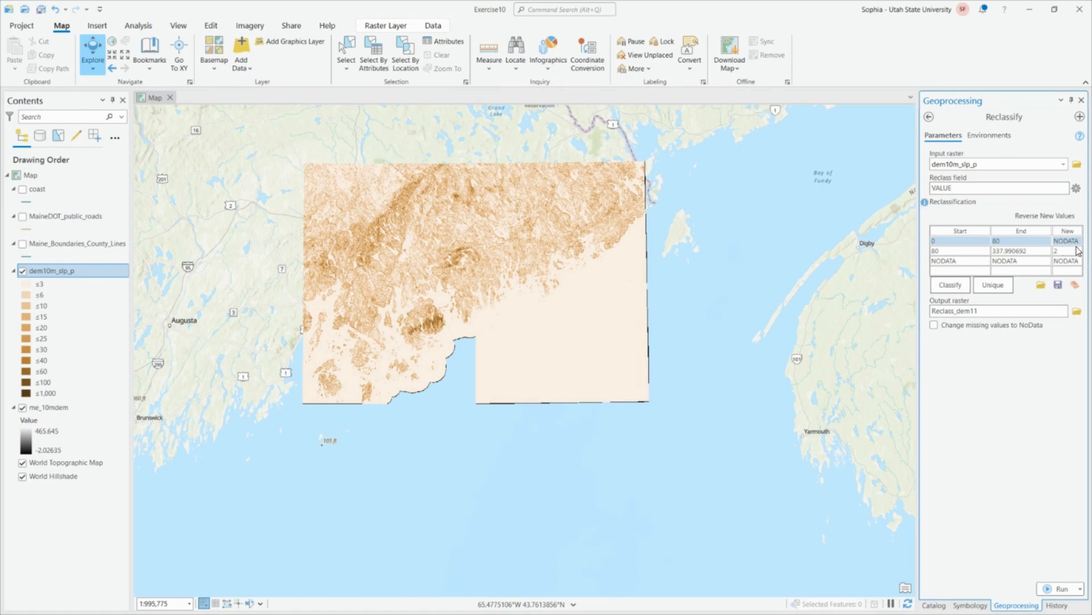
left_click(1062, 251)
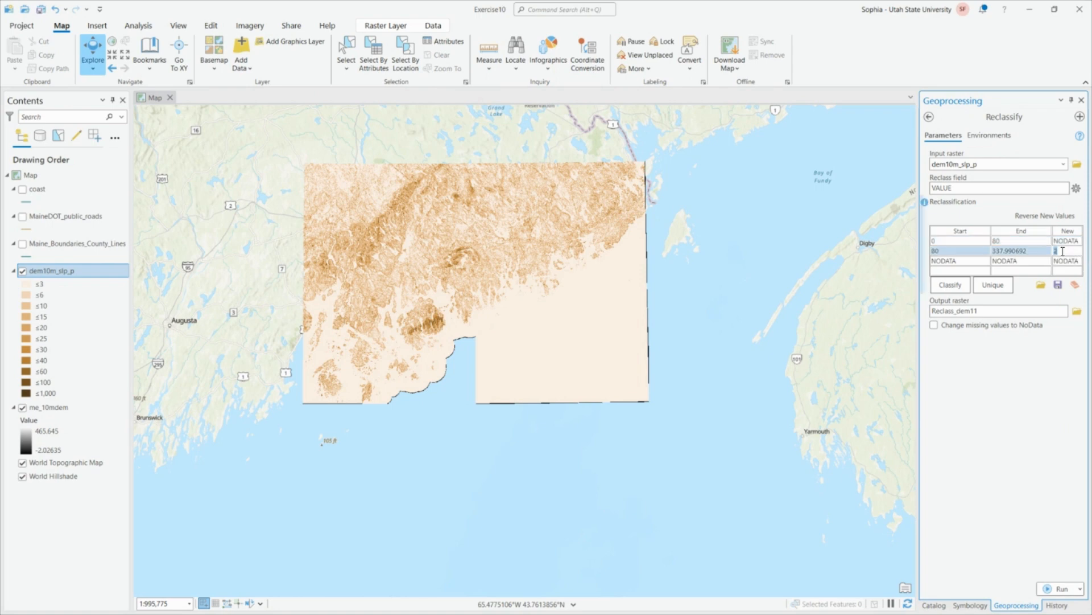
type("1")
key("Return")
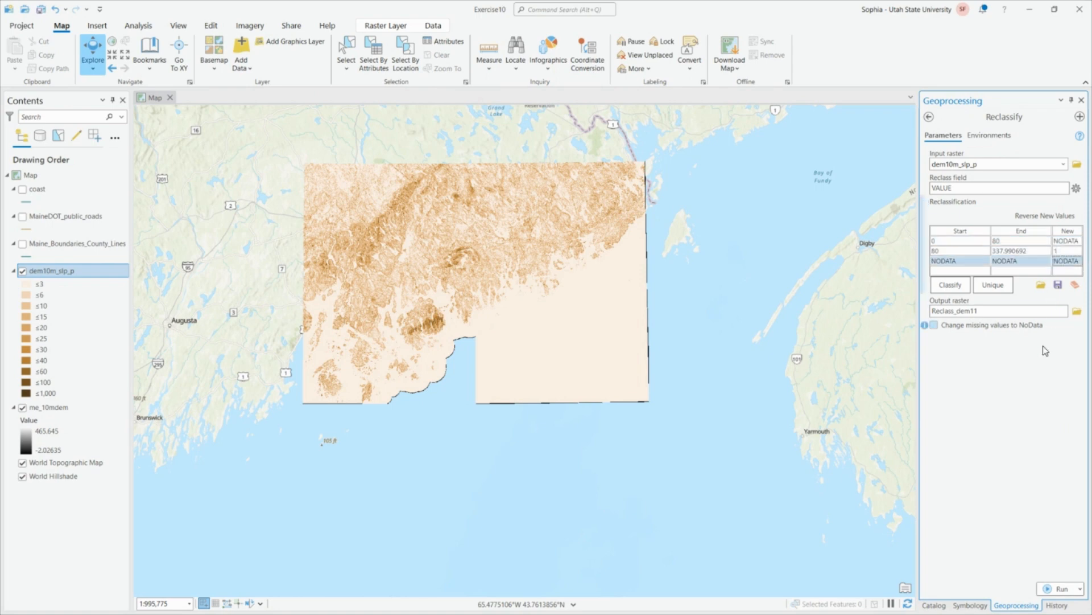
- Name the output raster dem_slp_rec in Exercise10.gdb and run the Reclassify tool
left_click(1003, 311)
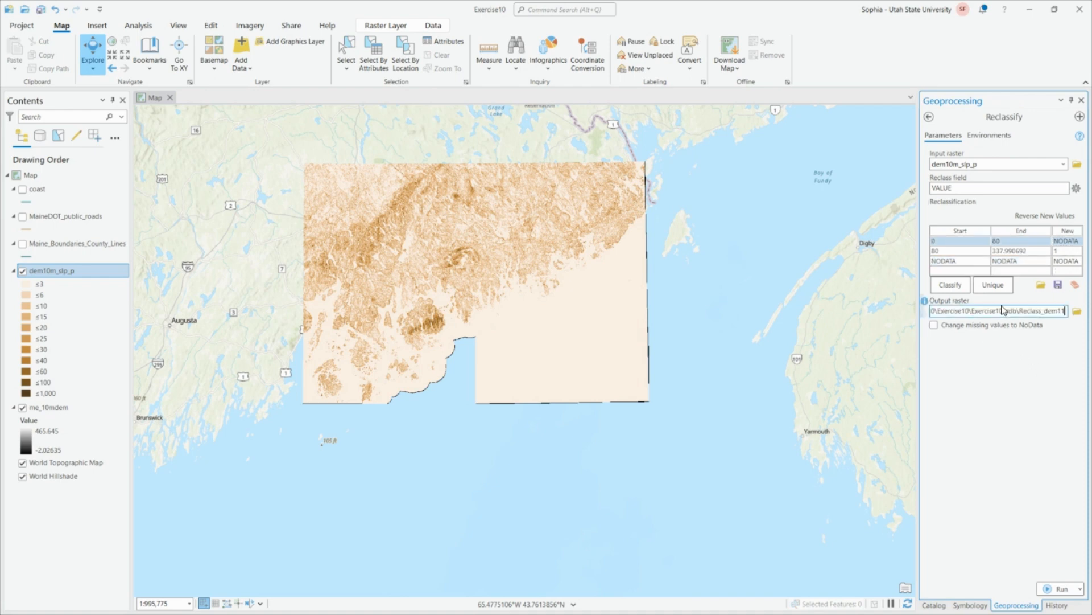
left_click_drag(1066, 312, 1020, 312)
type("dem")
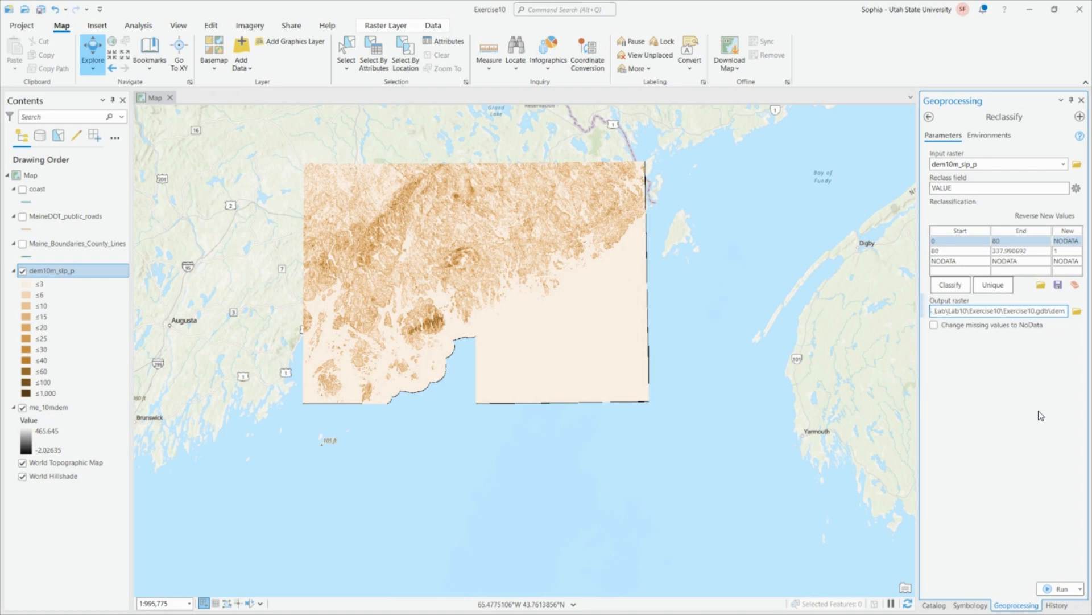
type("_slp_rec")
left_click(1050, 434)
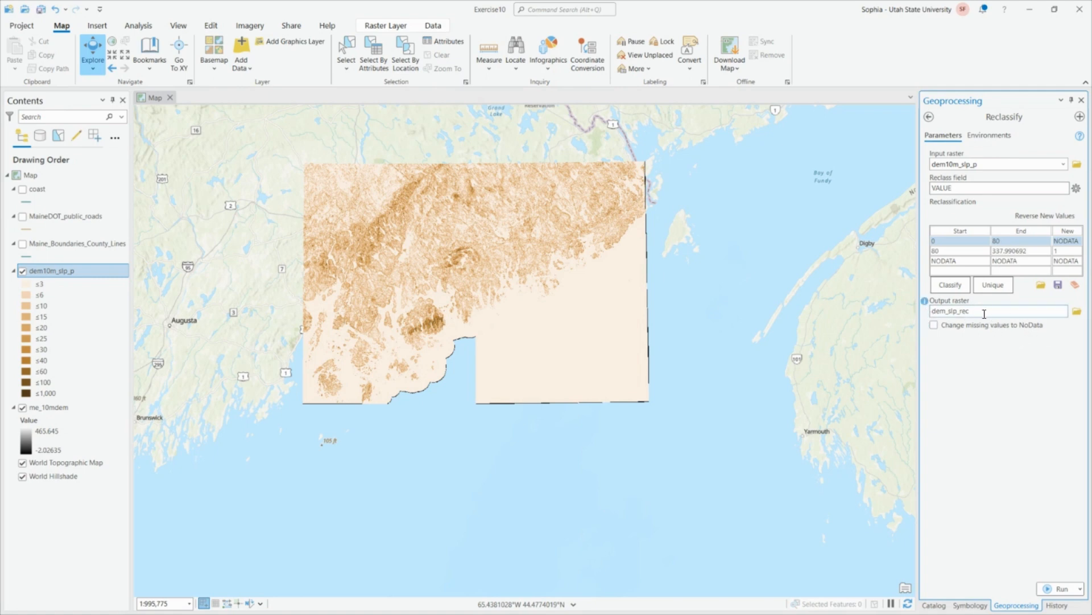
left_click(1051, 590)
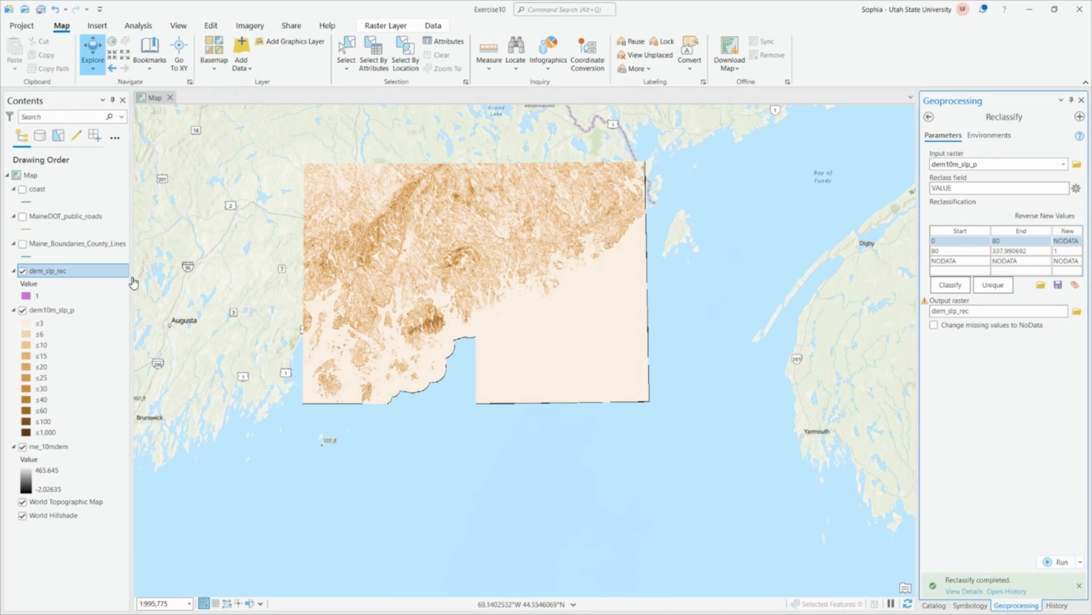
- Zoom to the dem_slp_rec layer and hide me_10mdem, World Topographic Map, World Hillshade and dem10m_slp_p
right_click(57, 280)
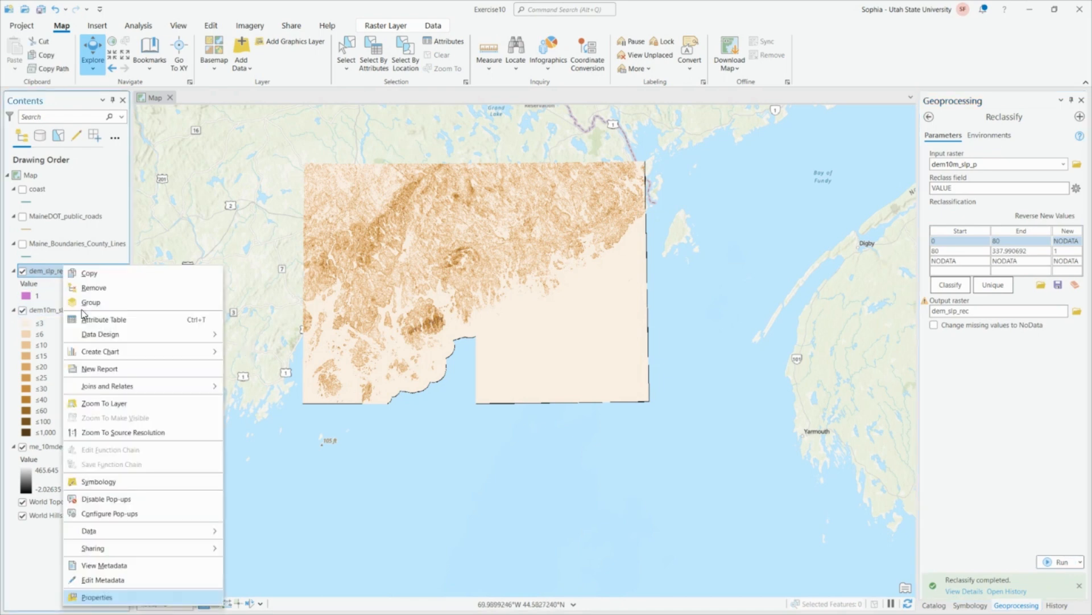
left_click(117, 403)
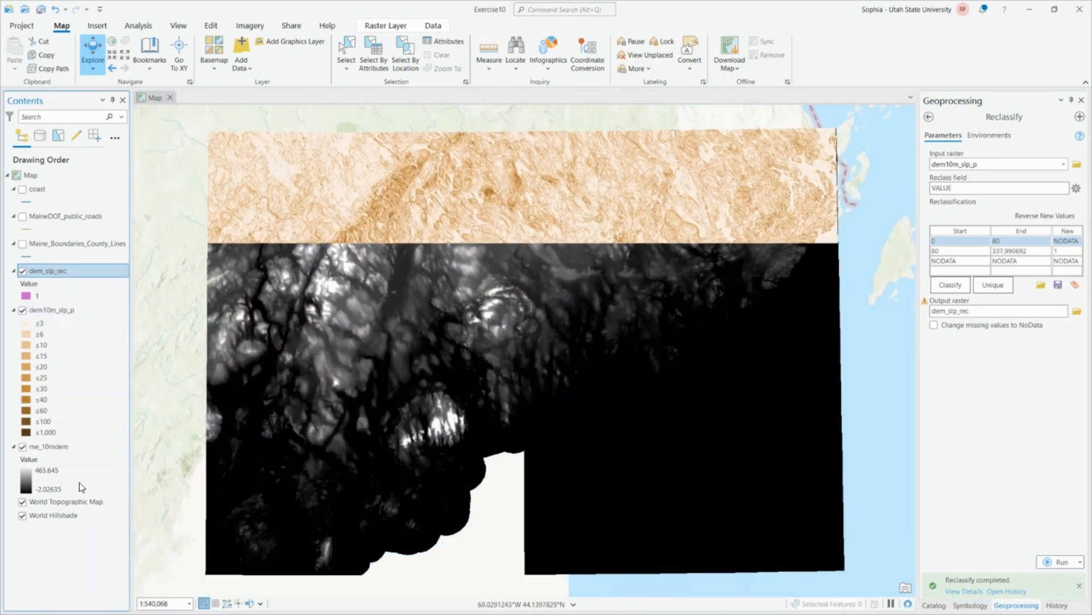
left_click(23, 446)
left_click(22, 501)
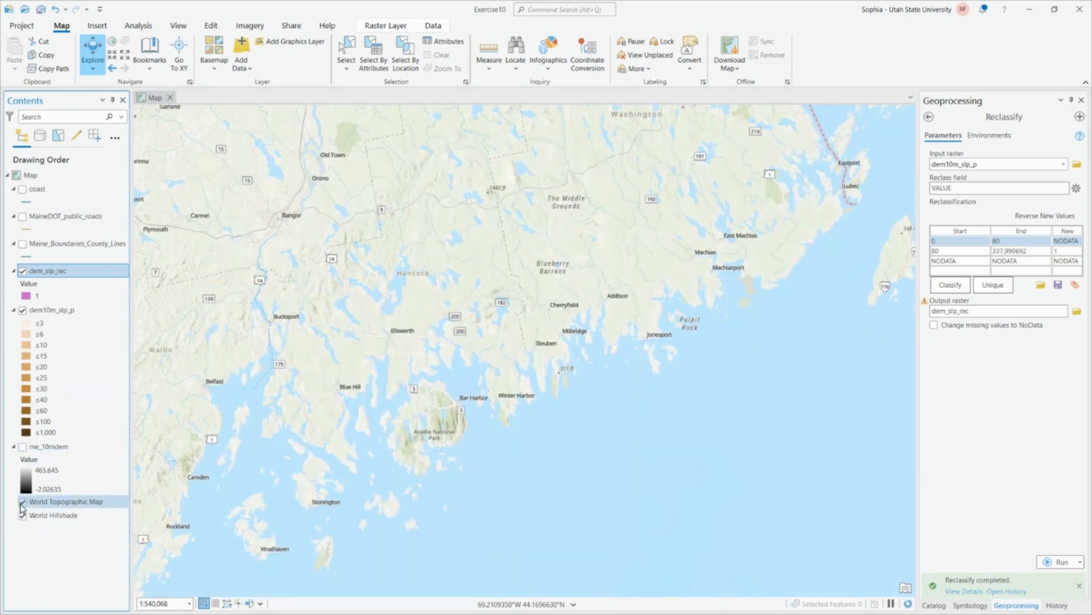
left_click(23, 515)
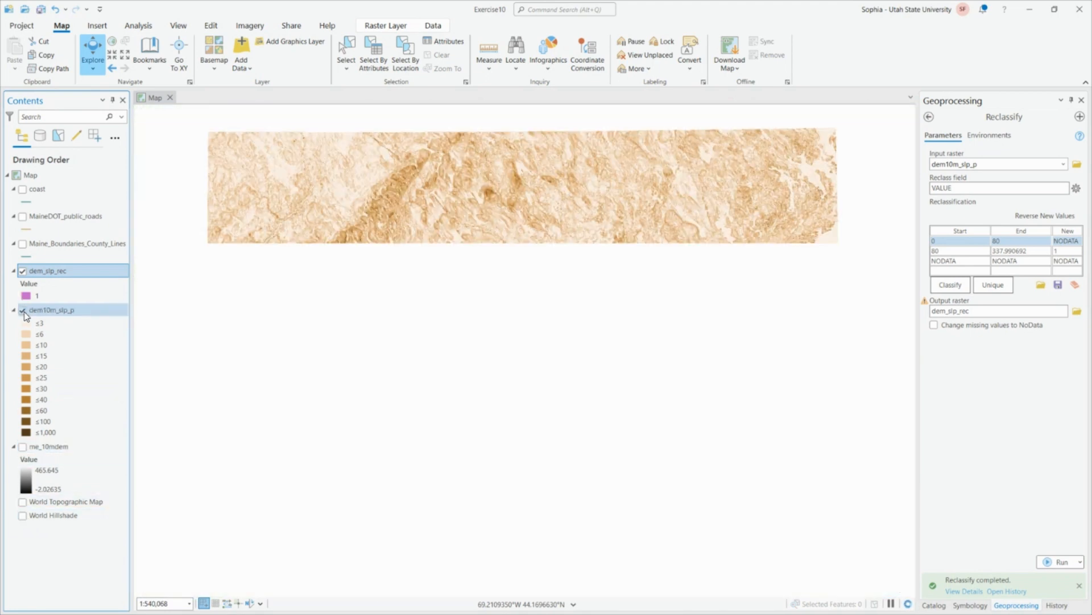
left_click(23, 310)
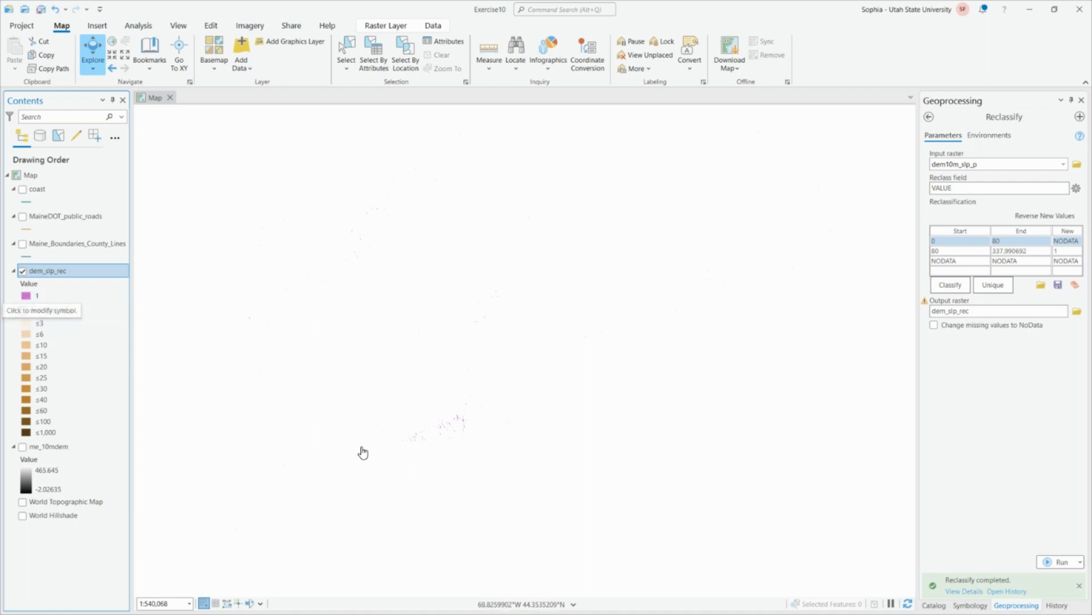
- Examine the distribution of the steep-slope cells in the dem_slp_rec raster, both up close and across the full extent
scroll(439, 436, "up", 2)
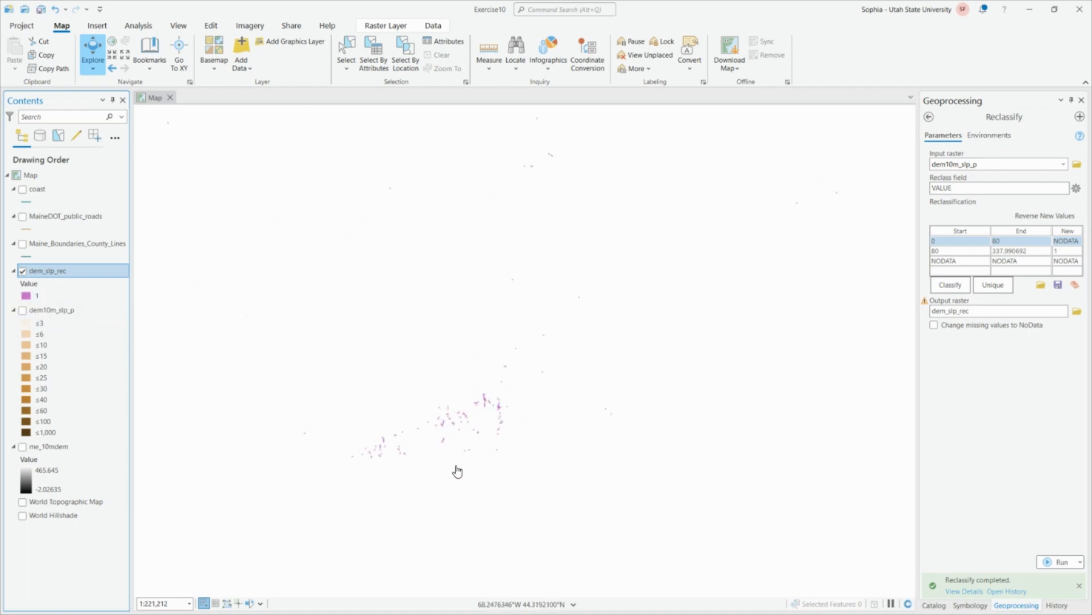
scroll(465, 427, "up", 2)
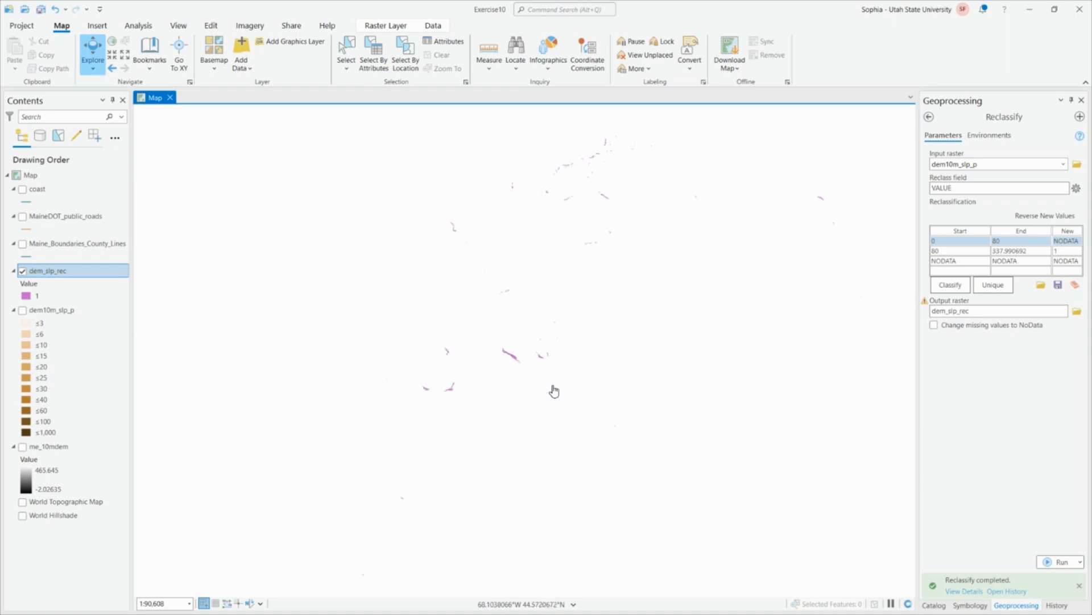
scroll(495, 290, "up", 2)
scroll(595, 347, "down", 5)
scroll(491, 407, "up", 5)
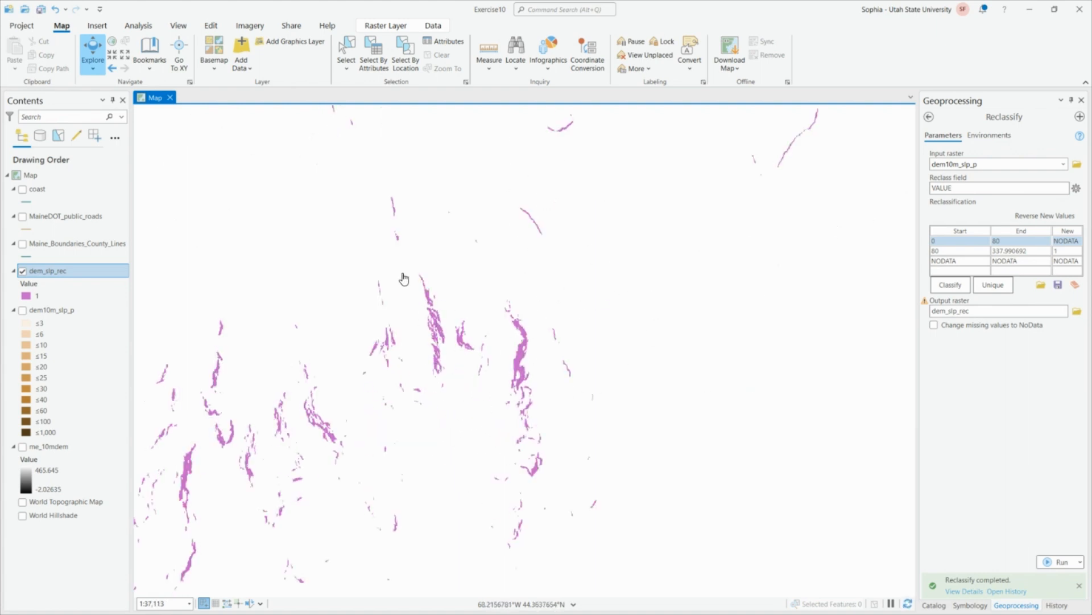
scroll(399, 416, "down", 5)
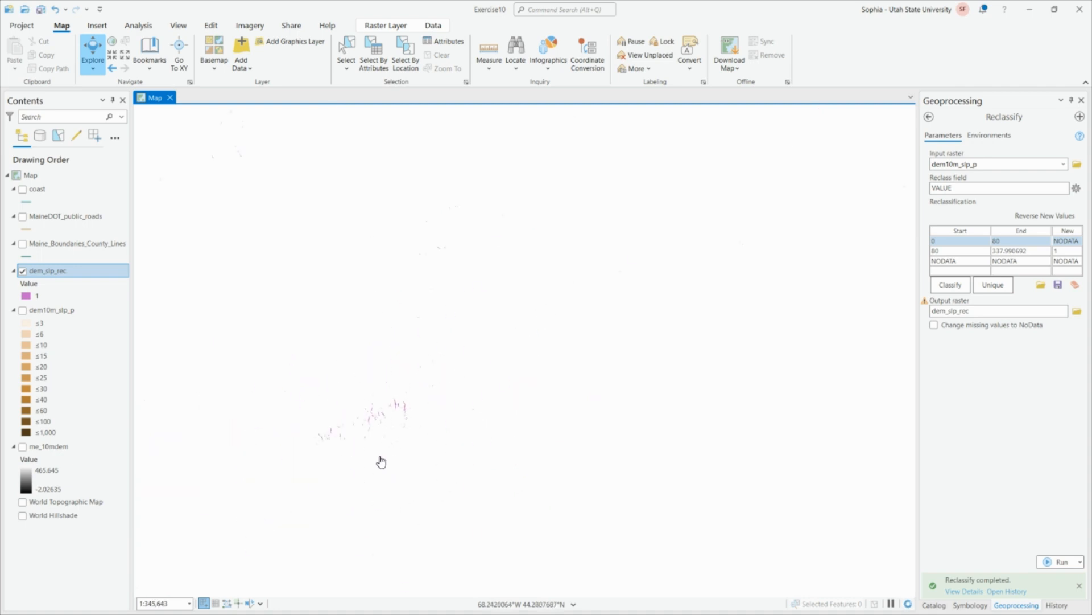
scroll(444, 407, "down", 1)
left_click_drag(487, 406, 557, 350)
- Change the map's basemap to Imagery and select the dem_slp_rec layer
left_click(216, 64)
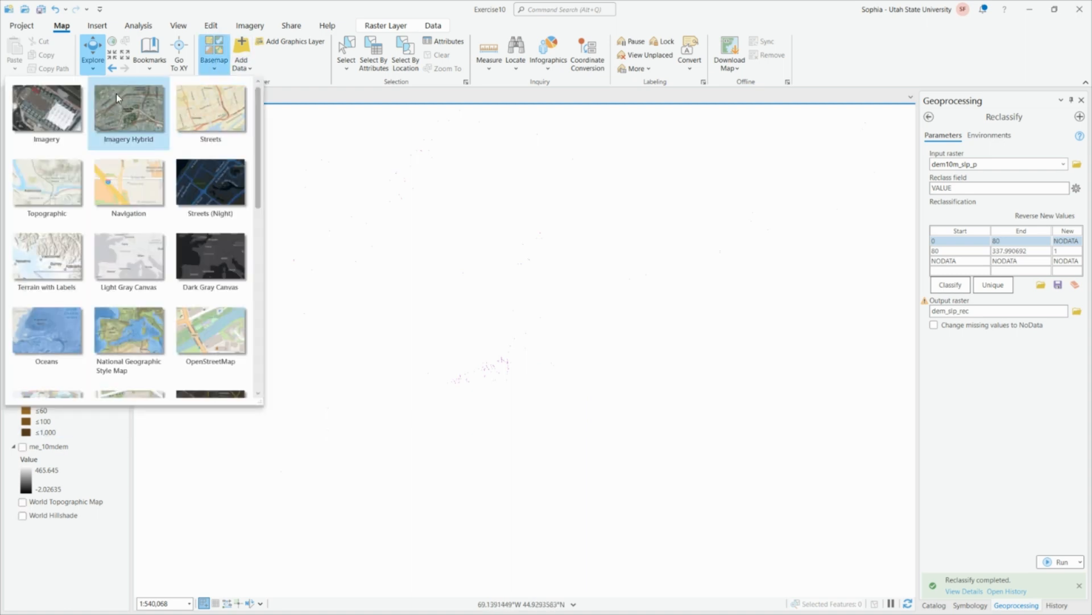
left_click(65, 120)
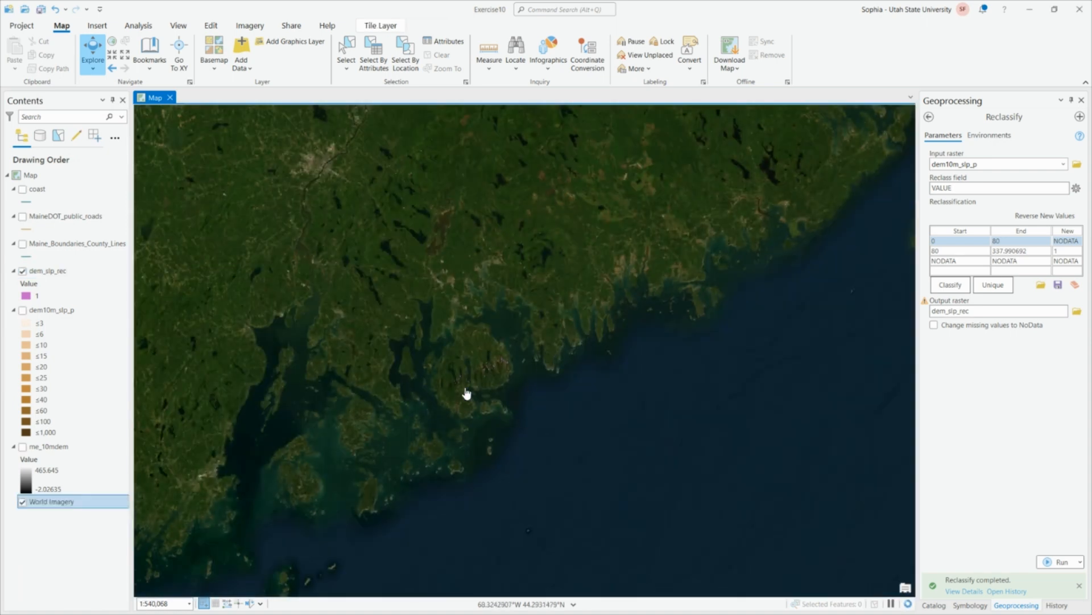
scroll(492, 391, "up", 2)
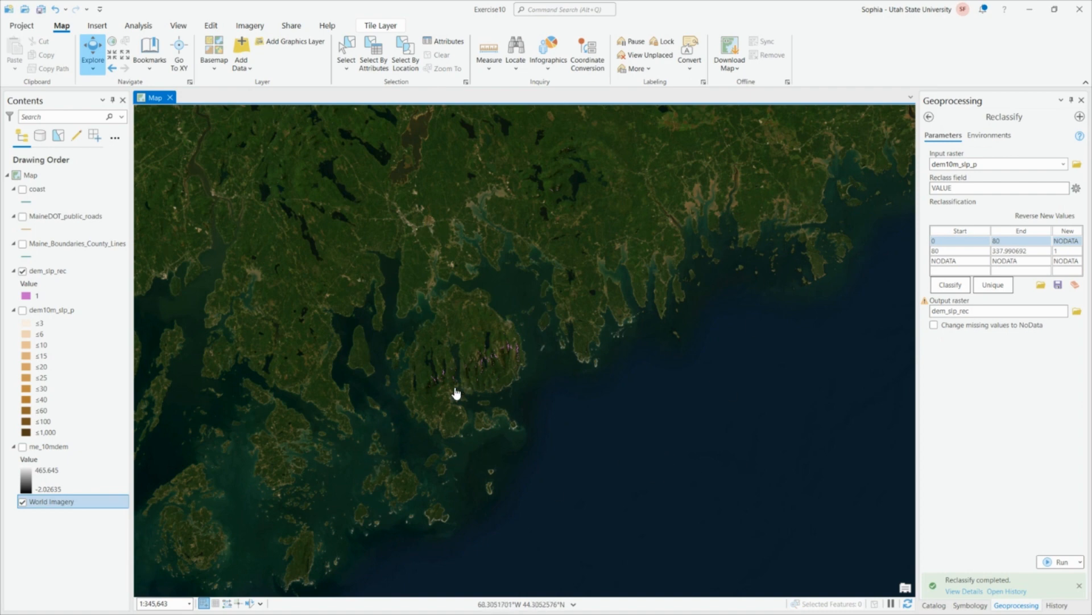
left_click(51, 272)
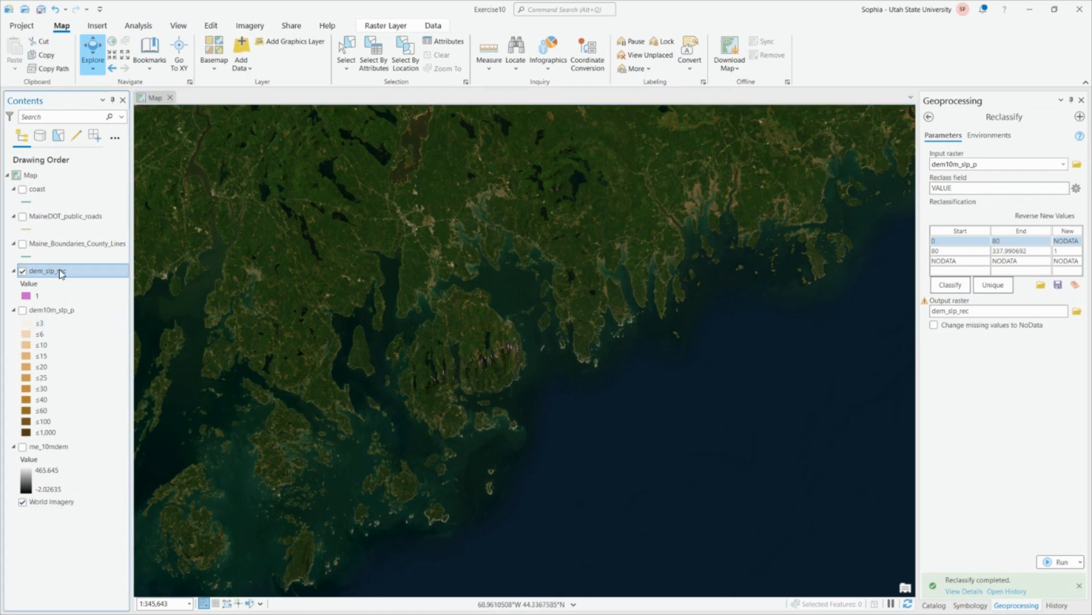
- Find and open the Raster to Polygon tool, and set dem_slp_rec as its input raster
left_click(929, 116)
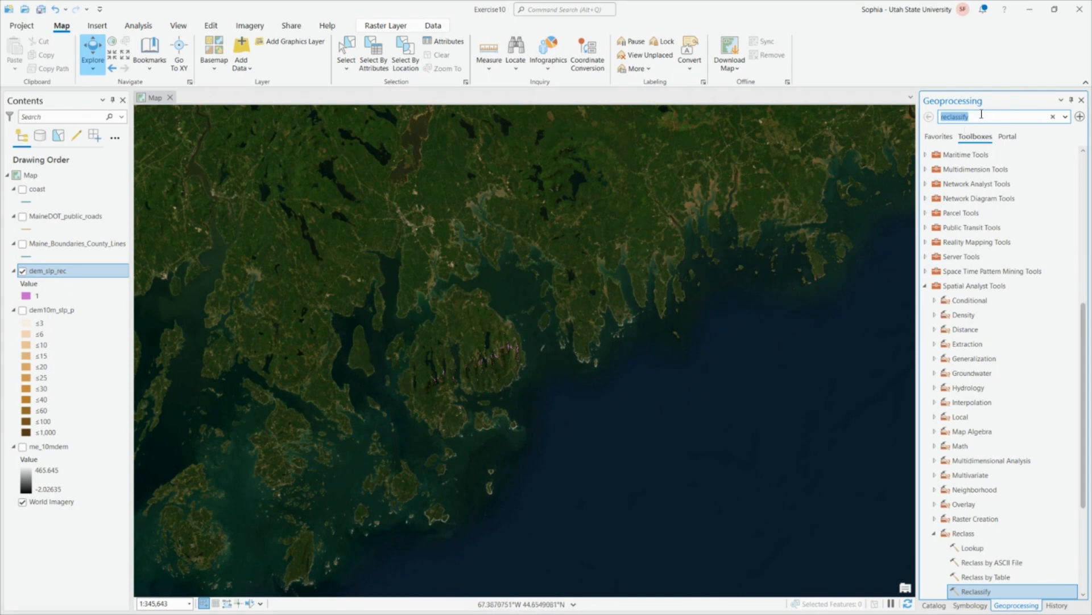
key("BackSpace")
type("raster to")
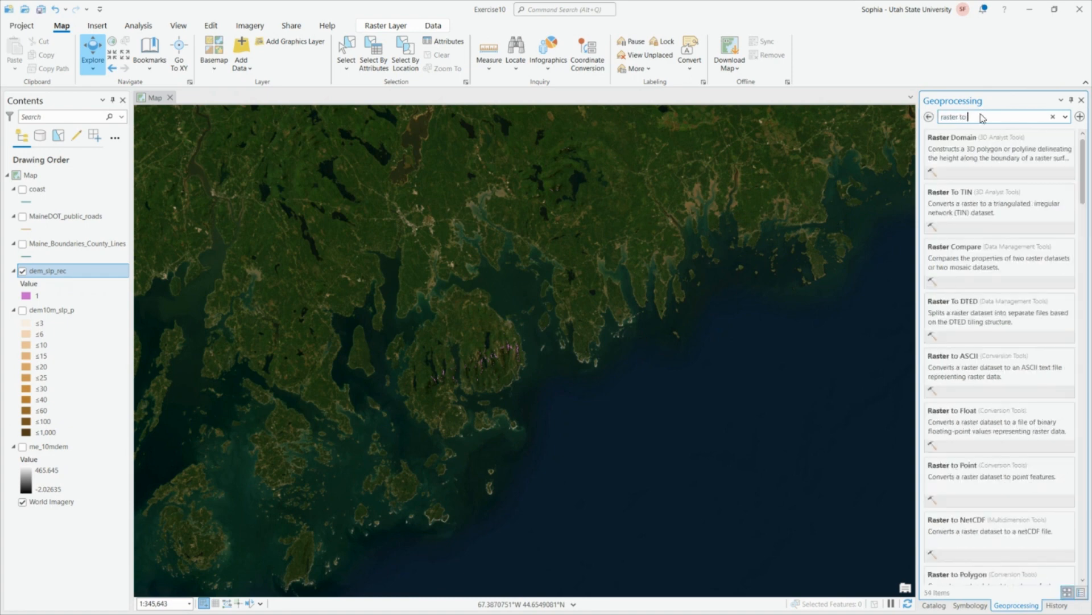
type(" polygon")
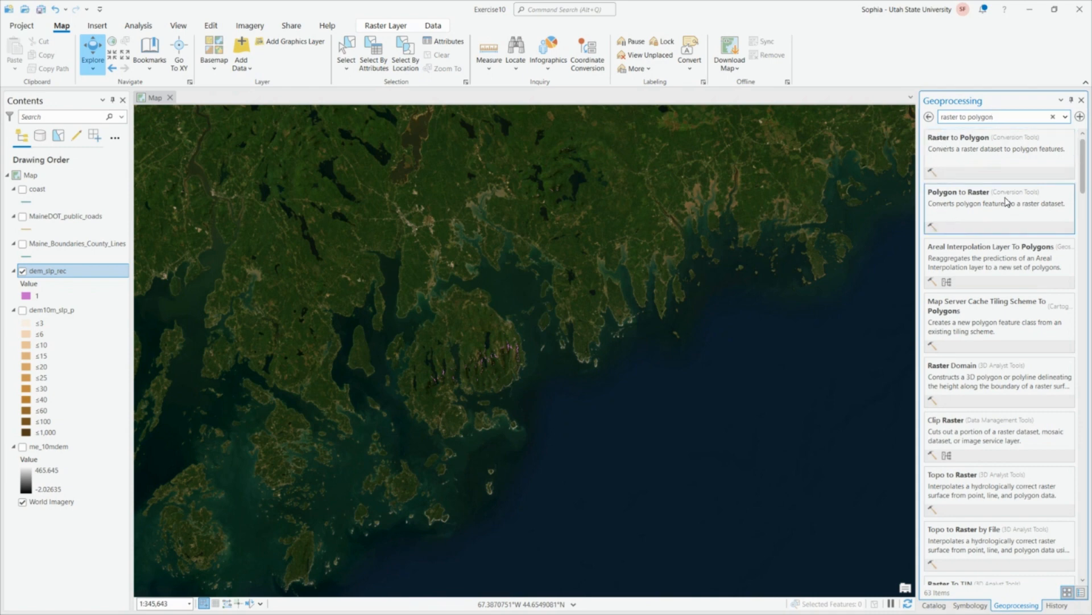
left_click(967, 149)
left_click(976, 164)
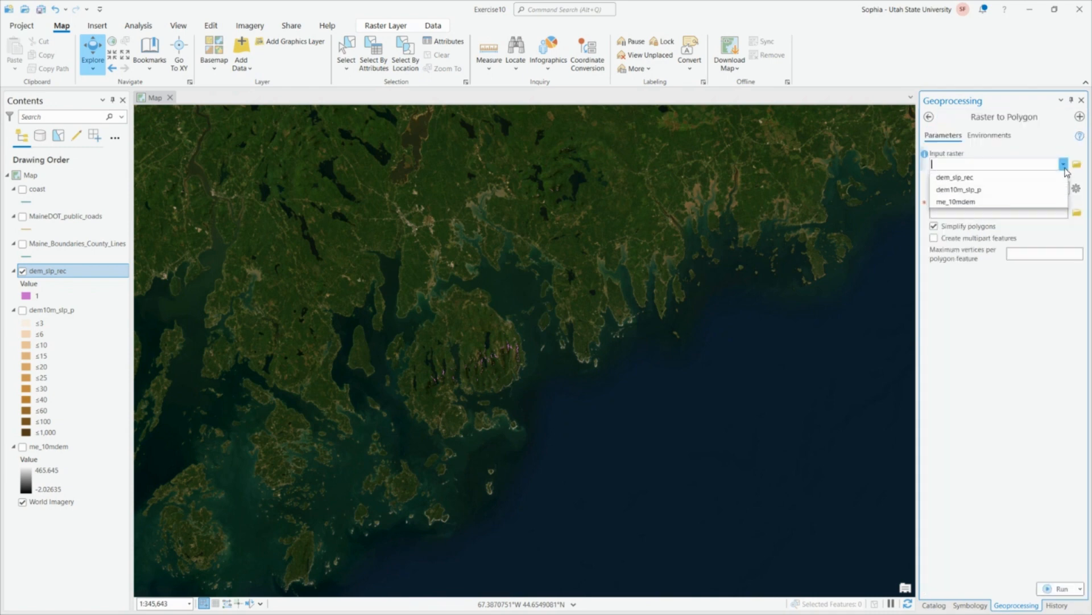
left_click(976, 176)
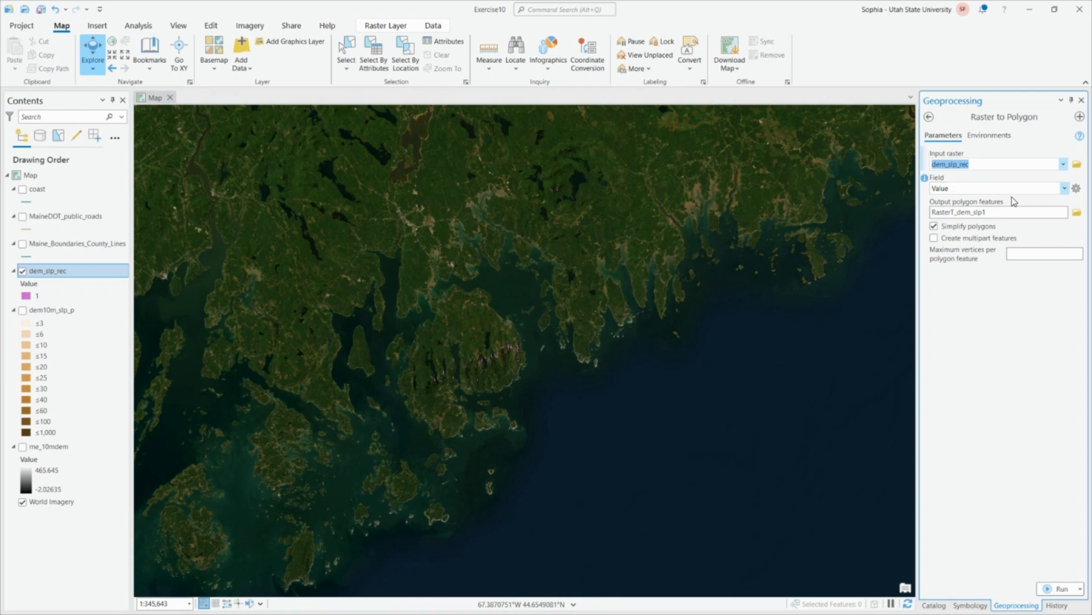
- Name the output polygon features slp_rec_poly in Exercise10.gdb and run the Raster to Polygon tool
left_click(1031, 212)
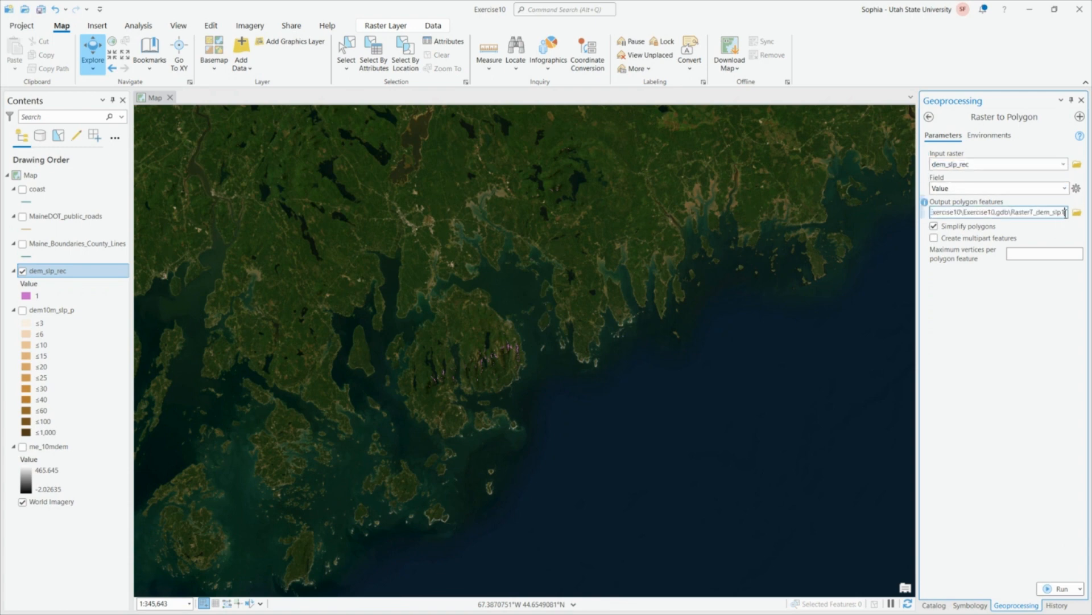
left_click_drag(1046, 214, 1017, 214)
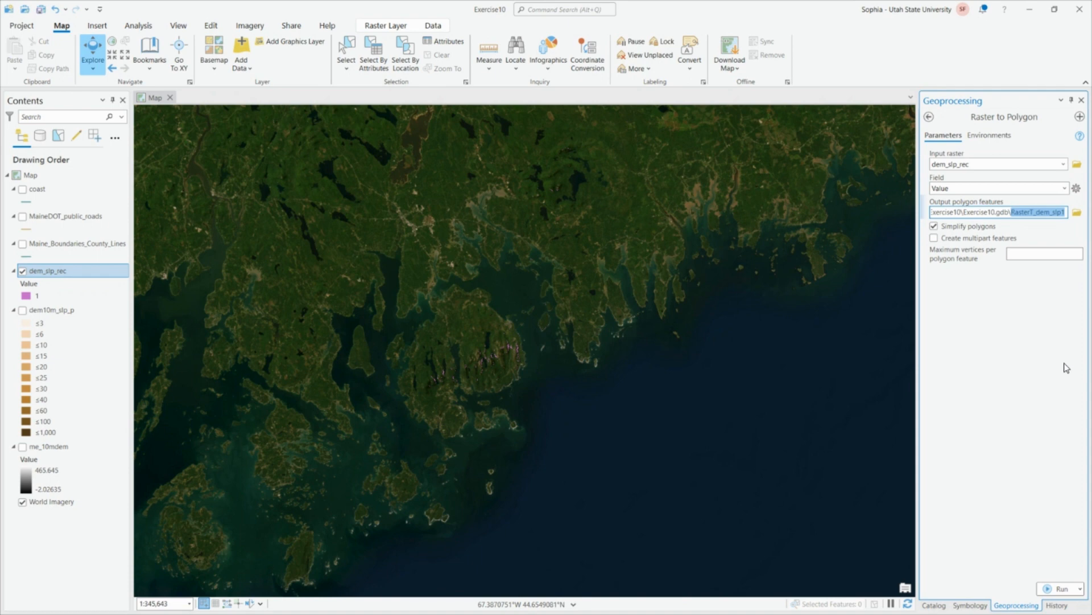
type("steep")
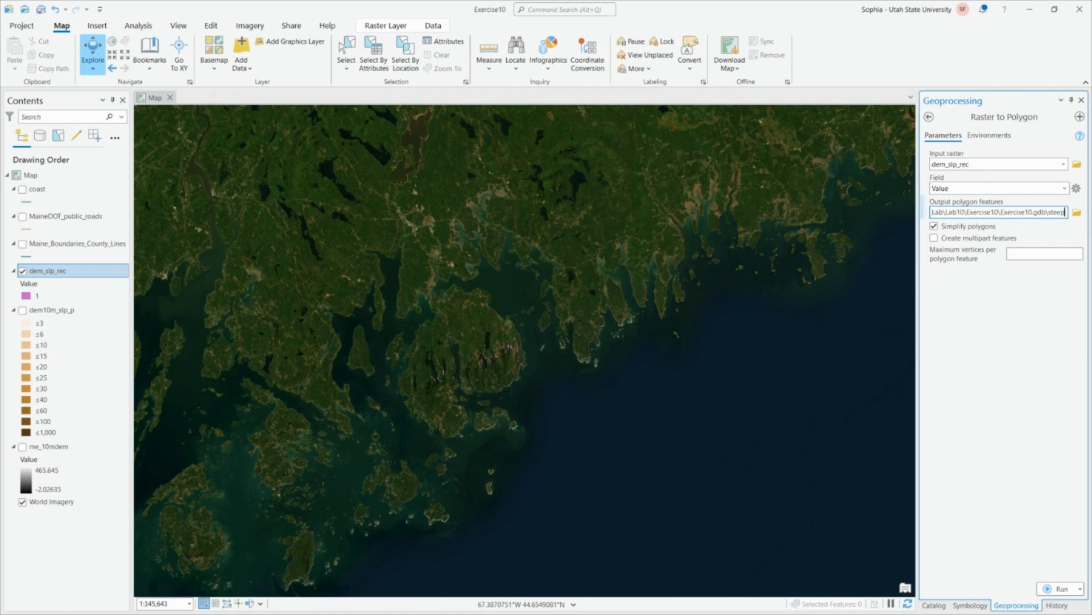
key("BackSpace")
key("BackSpace")
key("BackSpace")
key("BackSpace")
key("BackSpace")
type("slop")
key("BackSpace")
key("BackSpace")
type("p_rec_poly")
left_click(1023, 333)
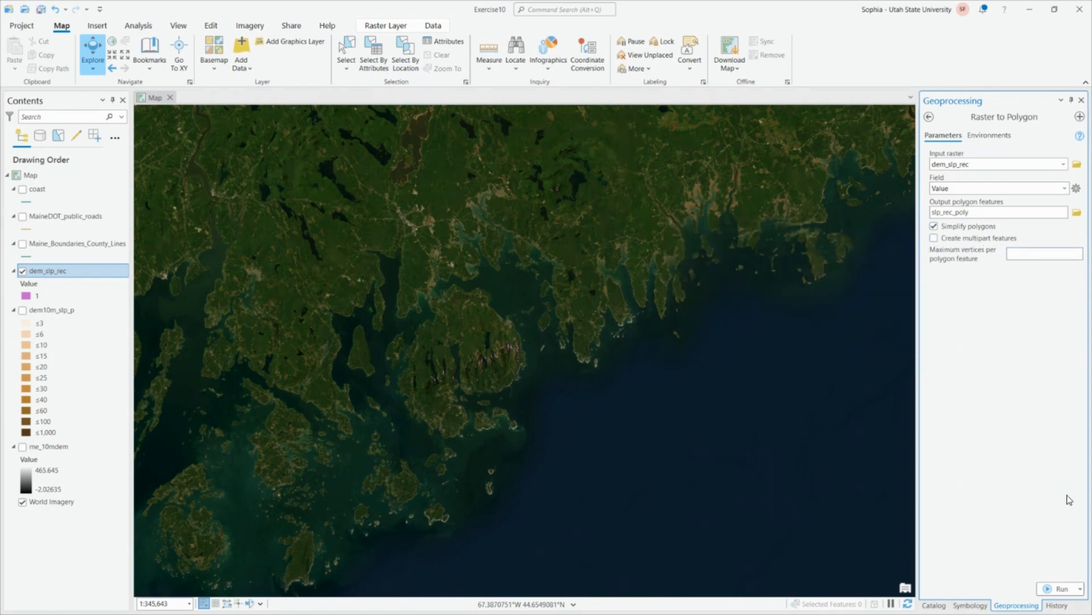
left_click(1062, 589)
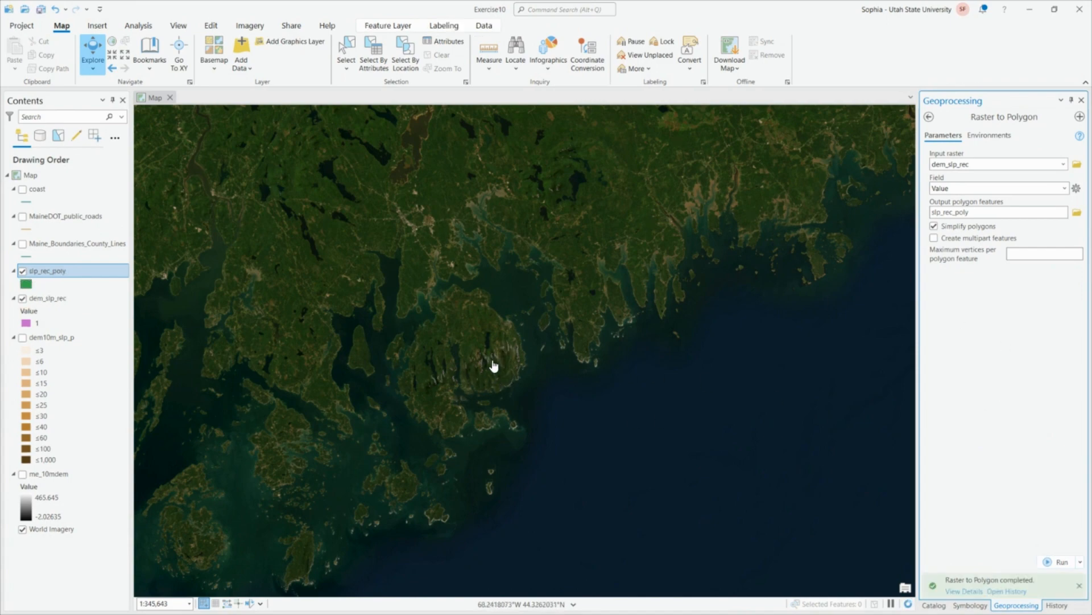
- Compare the simplified outlines of the slp_rec_poly polygons with the underlying dem_slp_rec raster cells by toggling the polygon layer
scroll(494, 366, "up", 5)
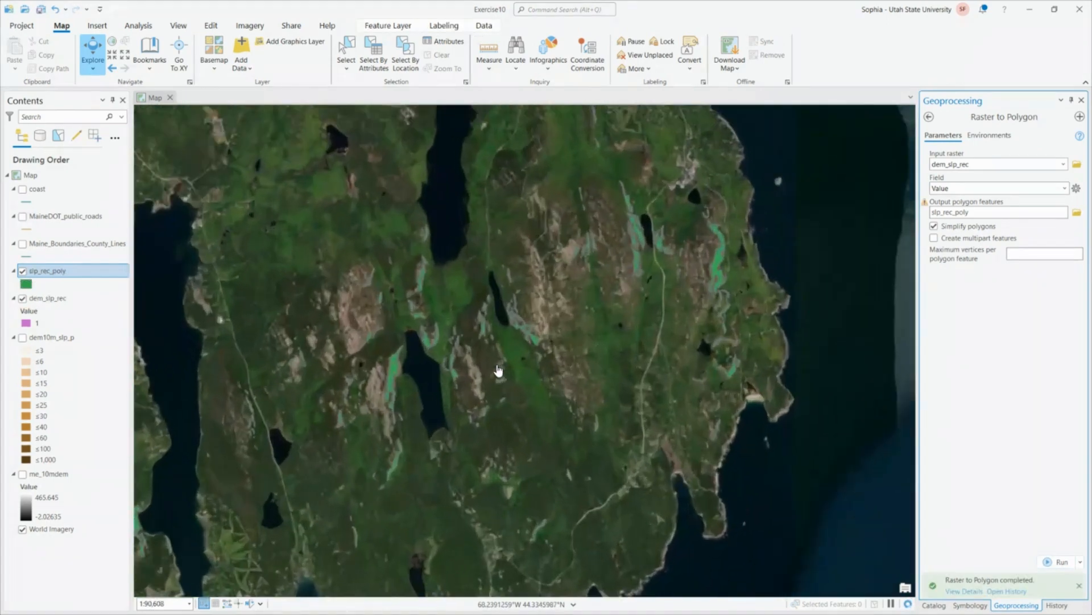
scroll(498, 371, "up", 3)
scroll(539, 324, "up", 4)
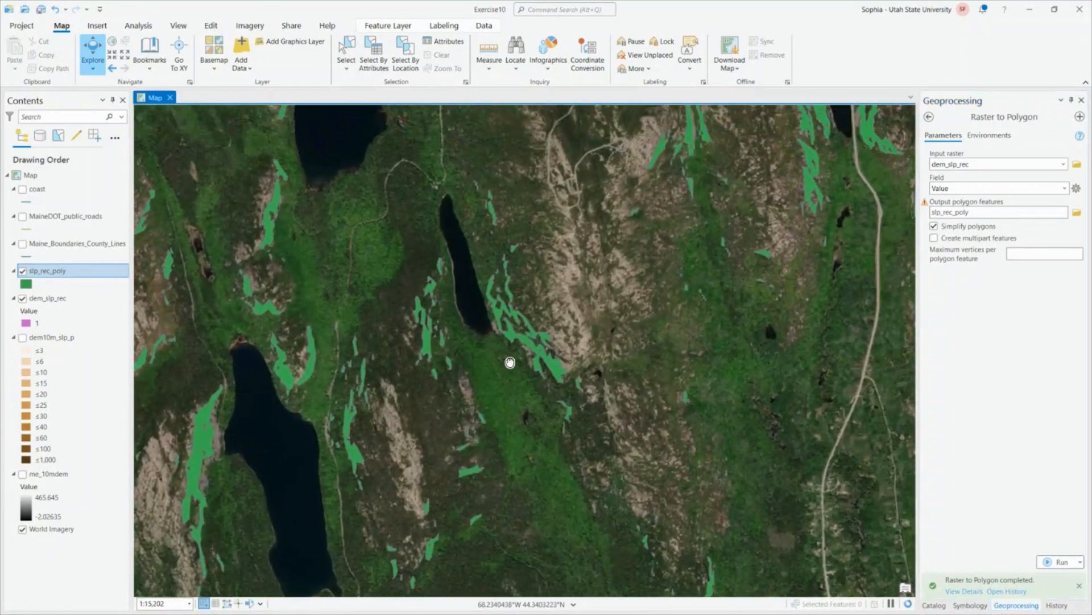
scroll(515, 364, "up", 4)
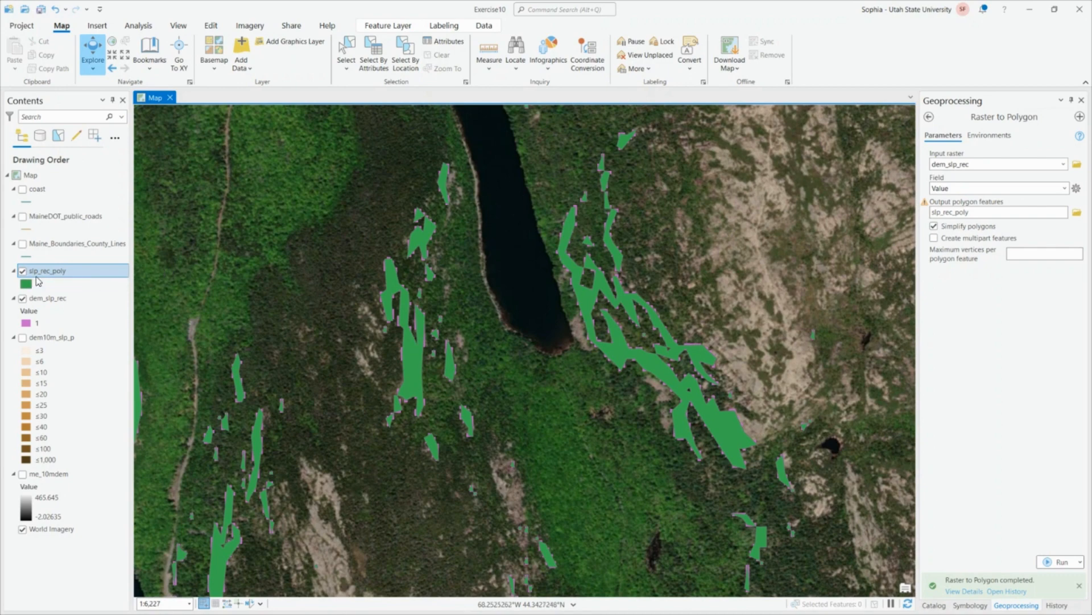
left_click(22, 271)
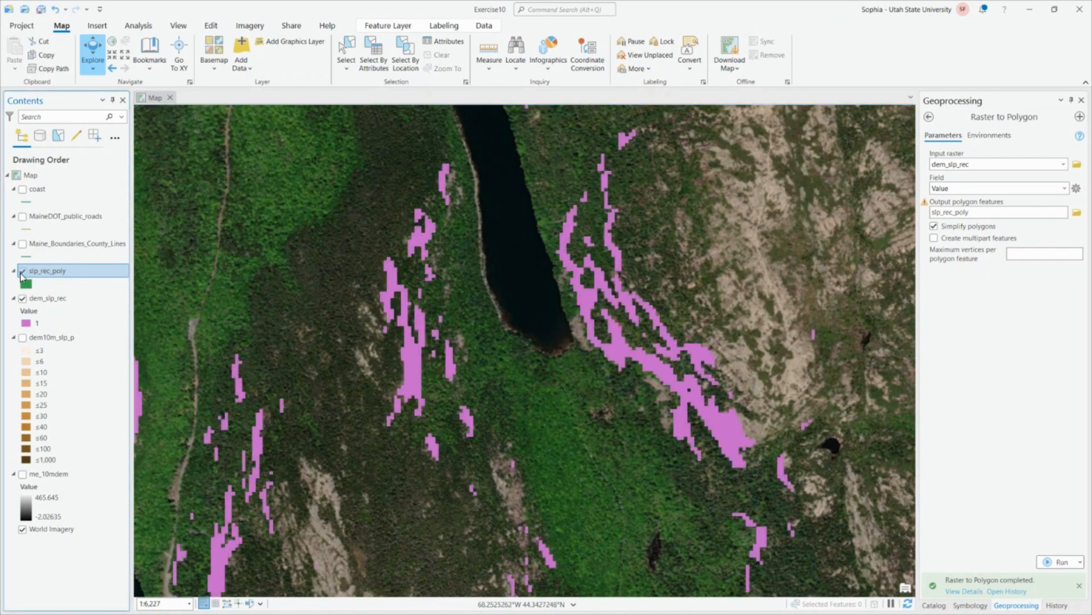
left_click(22, 272)
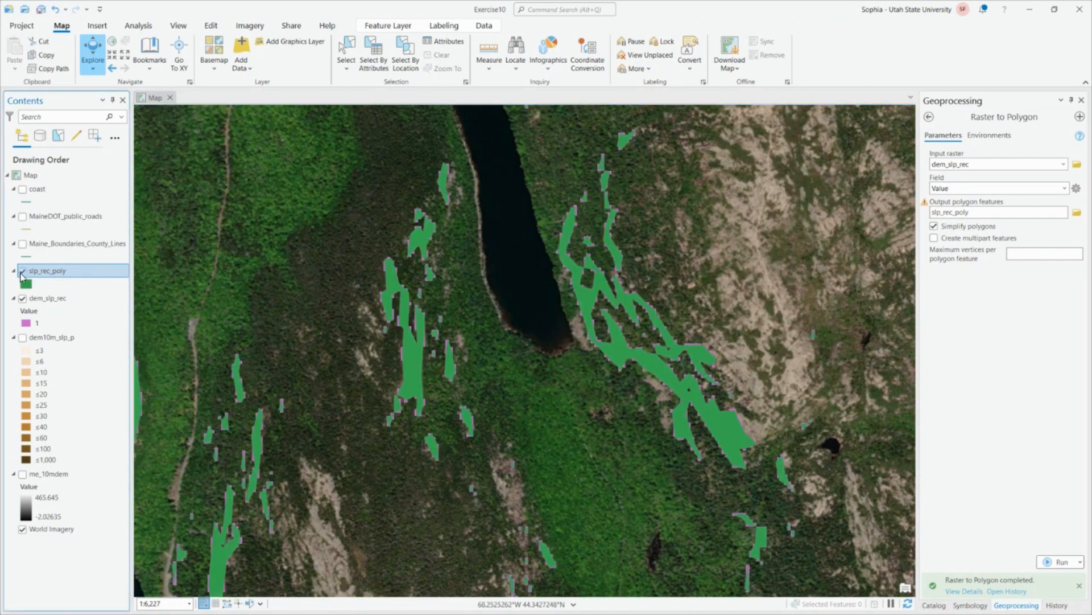
left_click(22, 272)
scroll(515, 307, "down", 5)
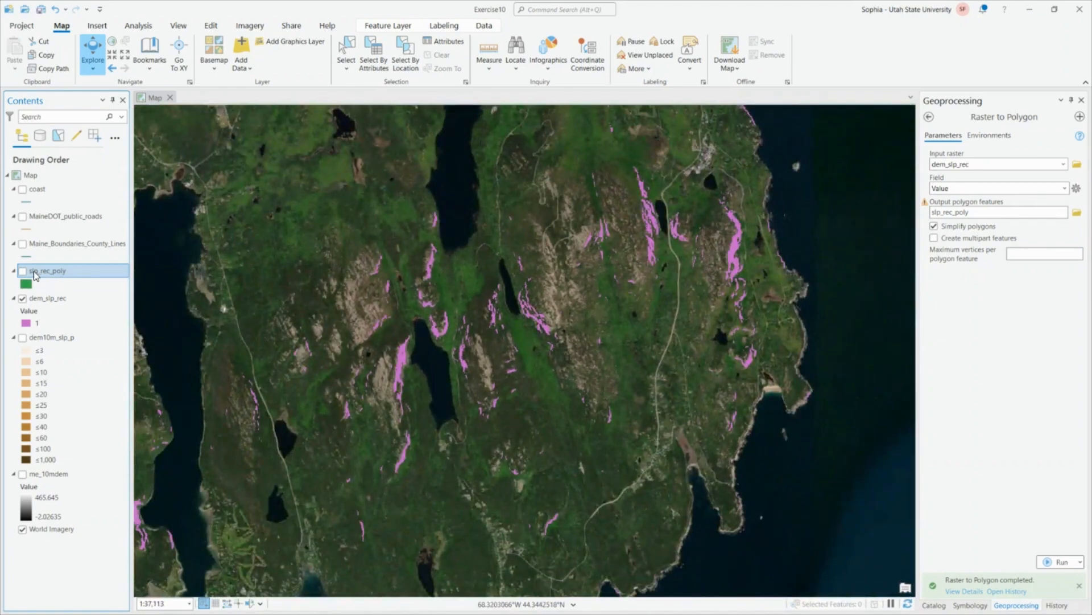
left_click(23, 272)
scroll(334, 293, "down", 3)
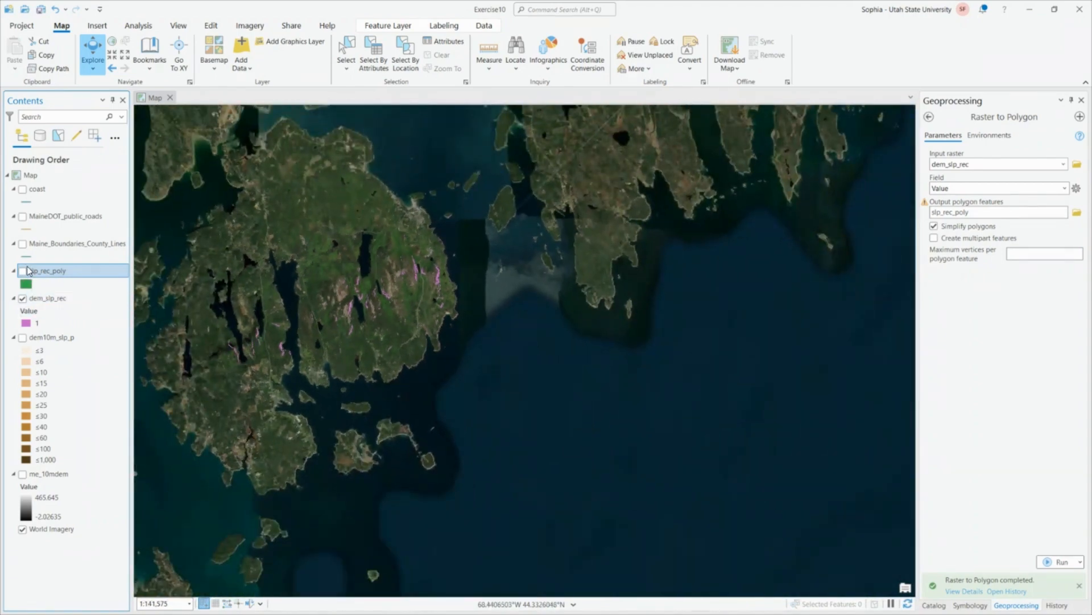
- Hide the dem_slp_rec layer and collapse the legends of dem_slp_rec, dem10m_slp_p and me_10mdem
left_click(17, 296)
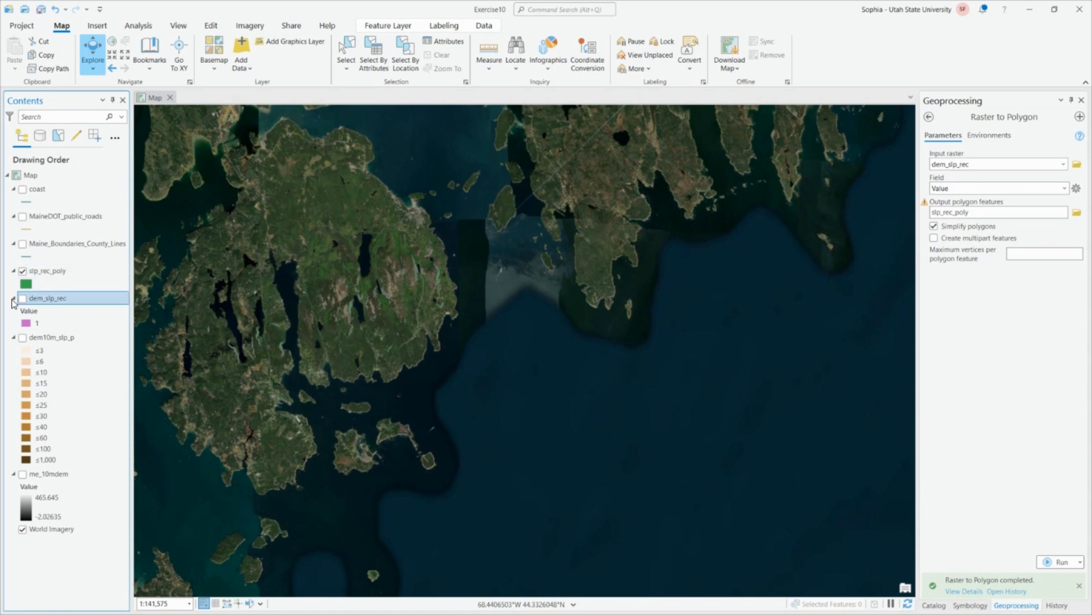
left_click(14, 299)
left_click(14, 312)
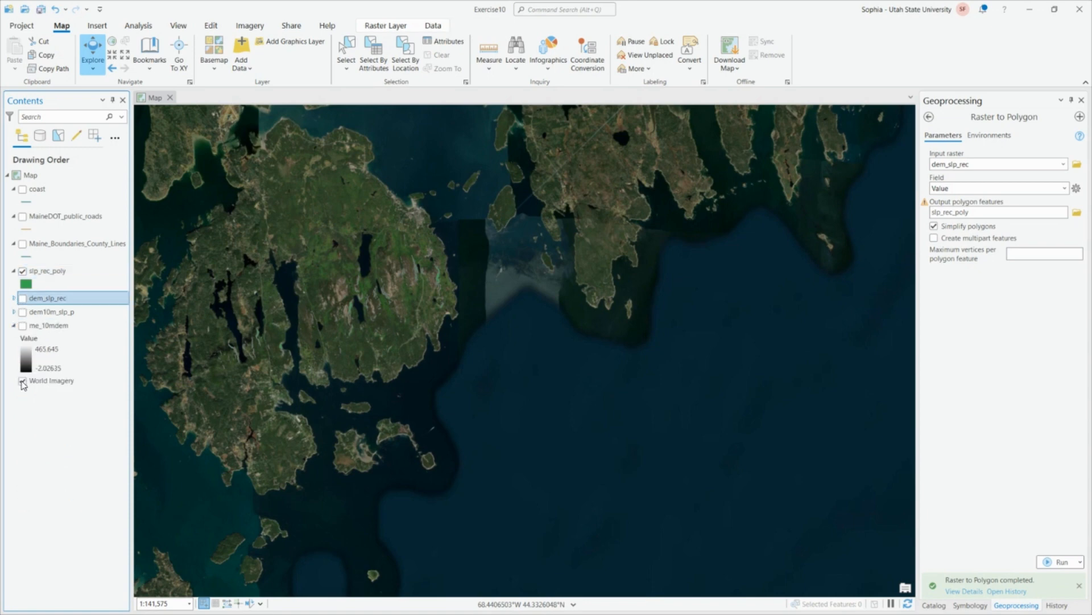
left_click(14, 325)
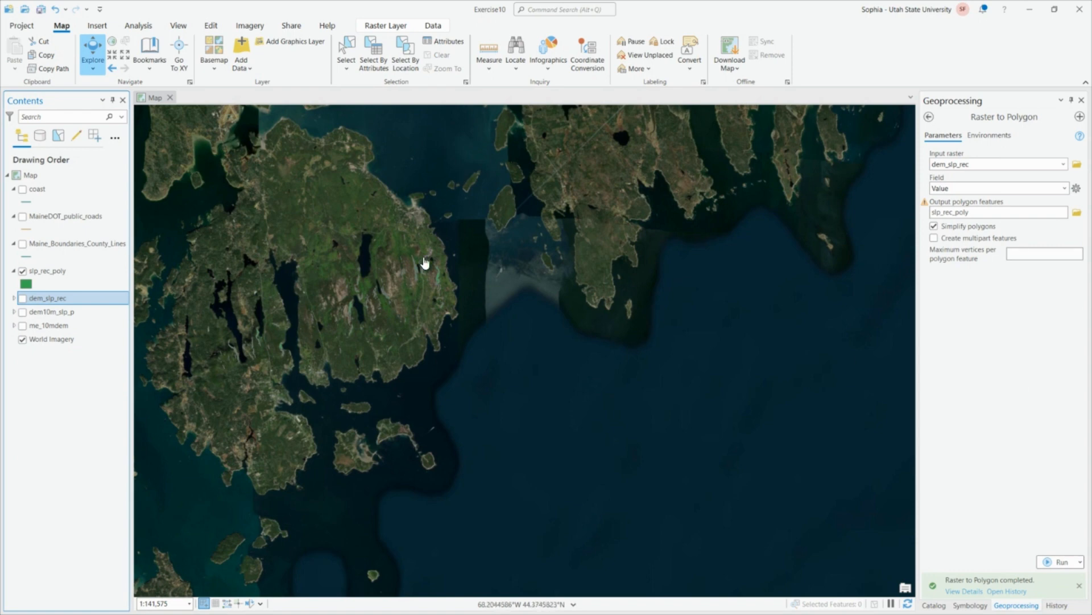
- Show the coast layer over the imagery together with the steep-slope polygons
scroll(337, 299, "down", 1)
scroll(337, 299, "up", 1)
left_click_drag(337, 299, 415, 310)
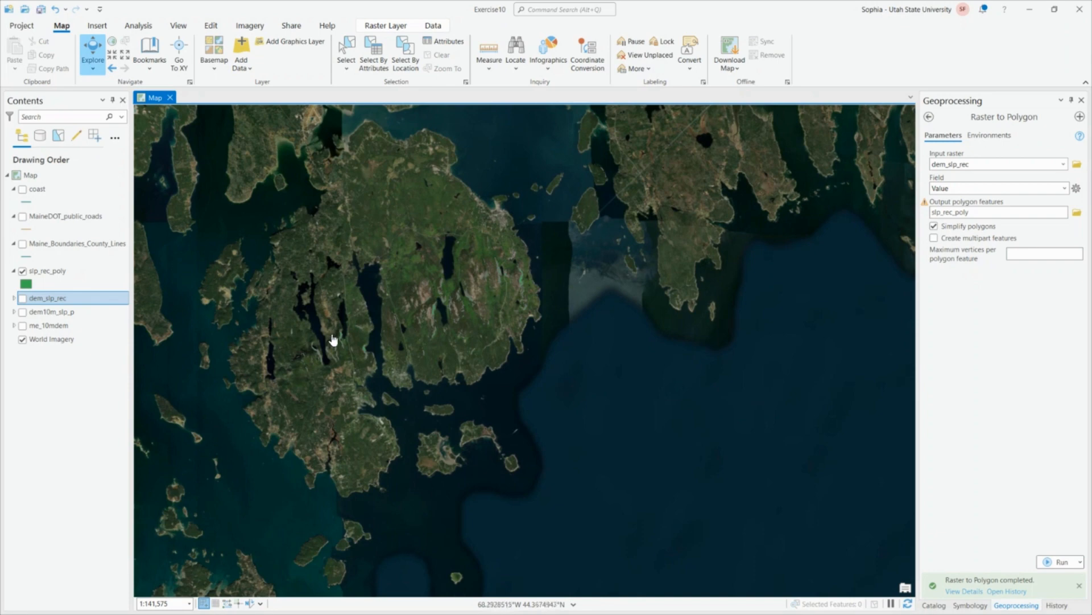
left_click(31, 191)
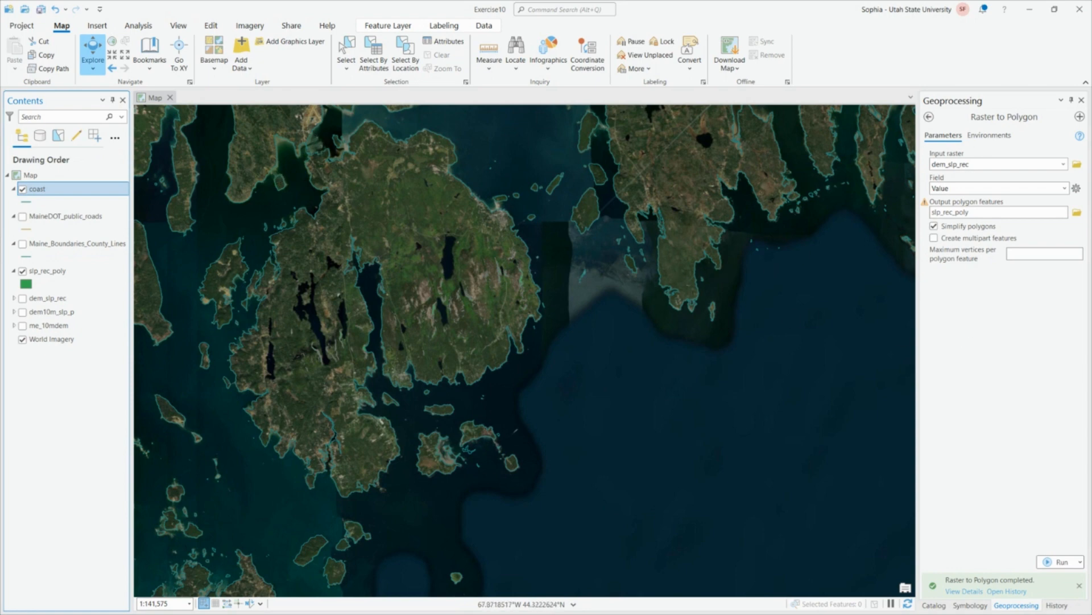
- Select the slp_rec_poly polygons within a geodesic distance of 100 meters of the coast layer as a new selection
left_click(63, 272)
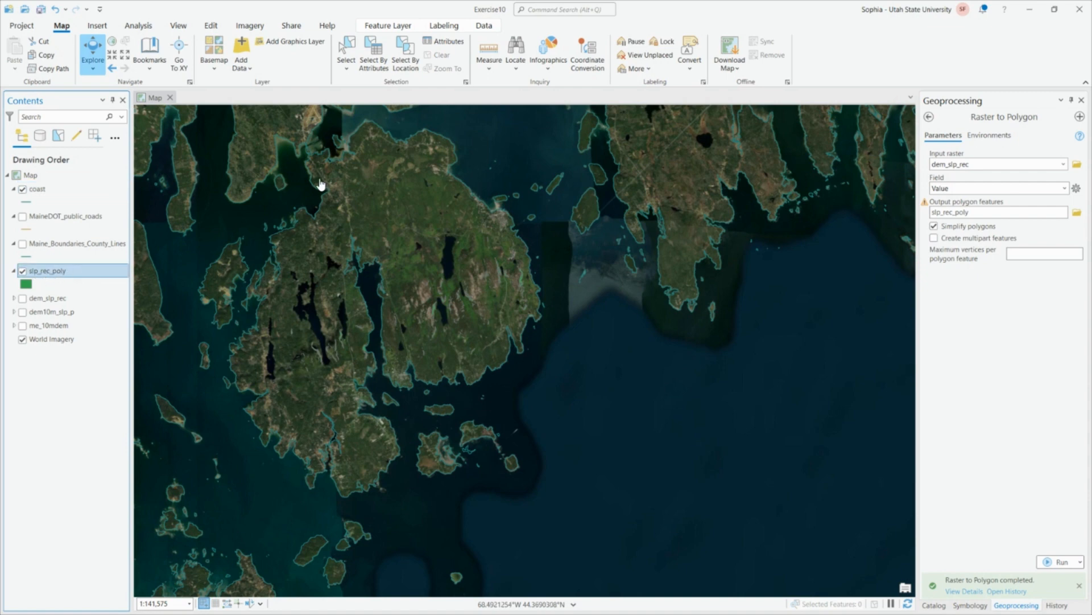
left_click(405, 56)
left_click_drag(677, 122, 754, 255)
left_click(857, 316)
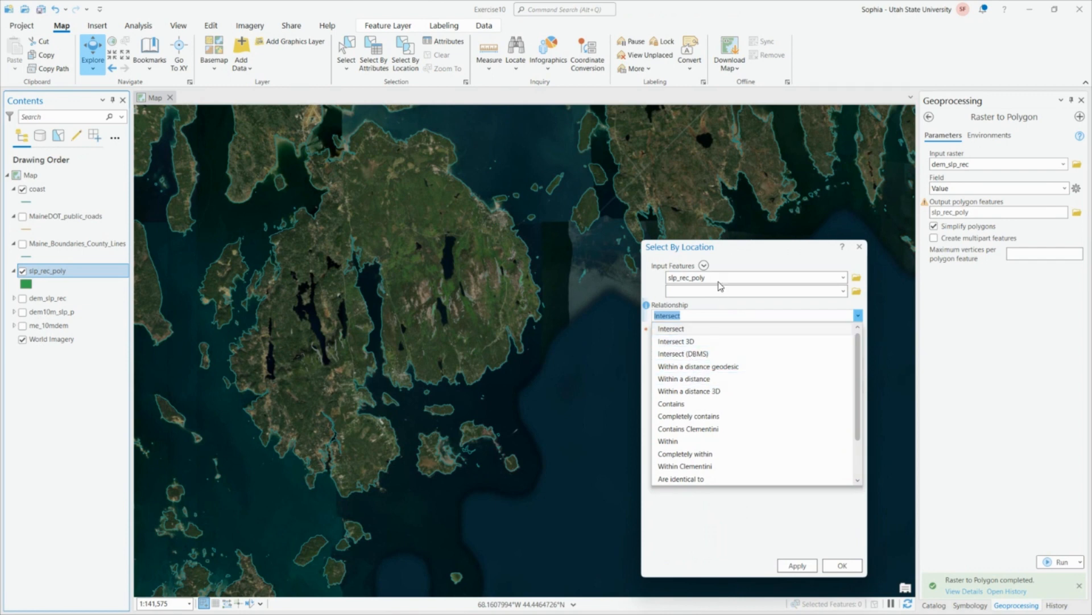
left_click(722, 367)
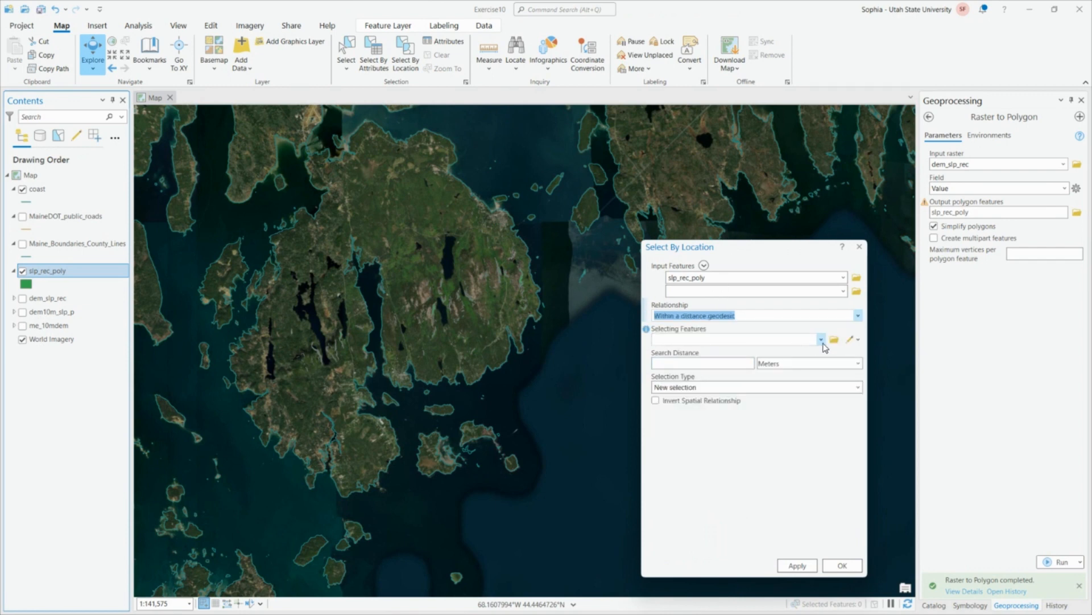
left_click(824, 343)
left_click(722, 352)
left_click(741, 364)
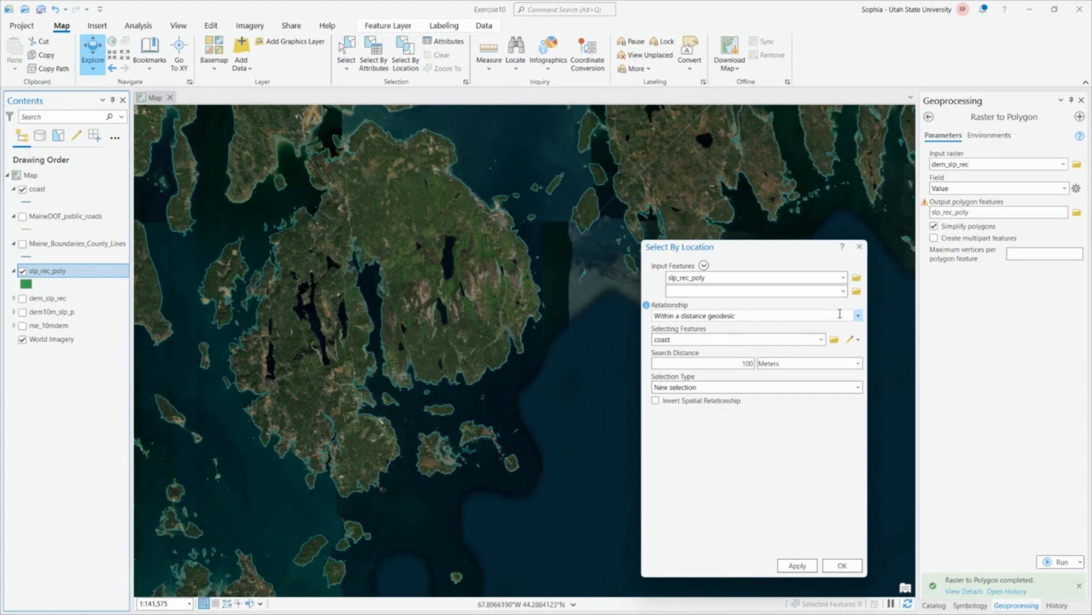
left_click(857, 316)
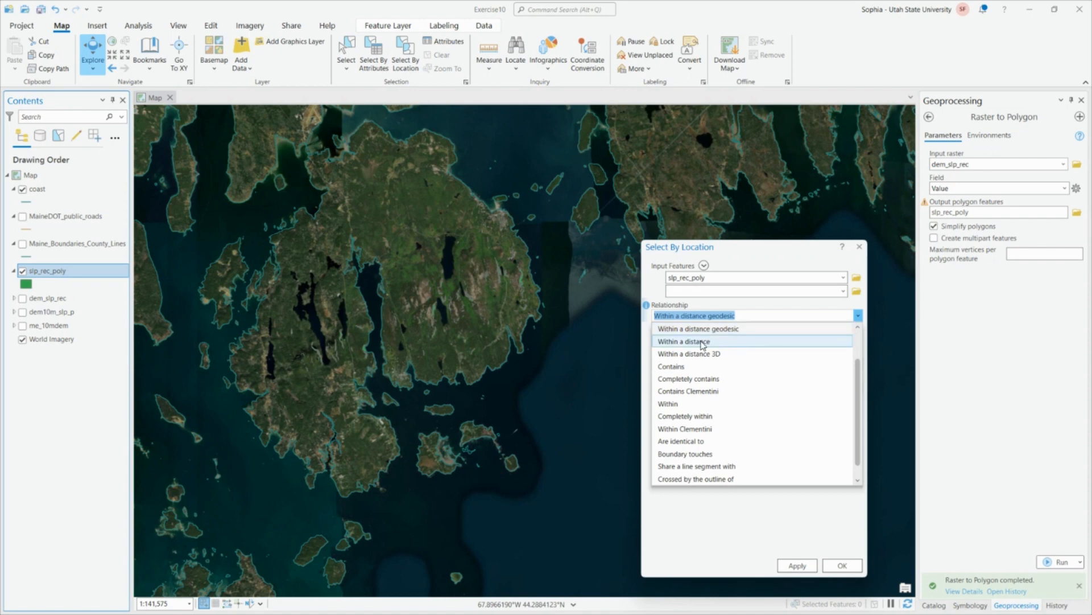
left_click(765, 316)
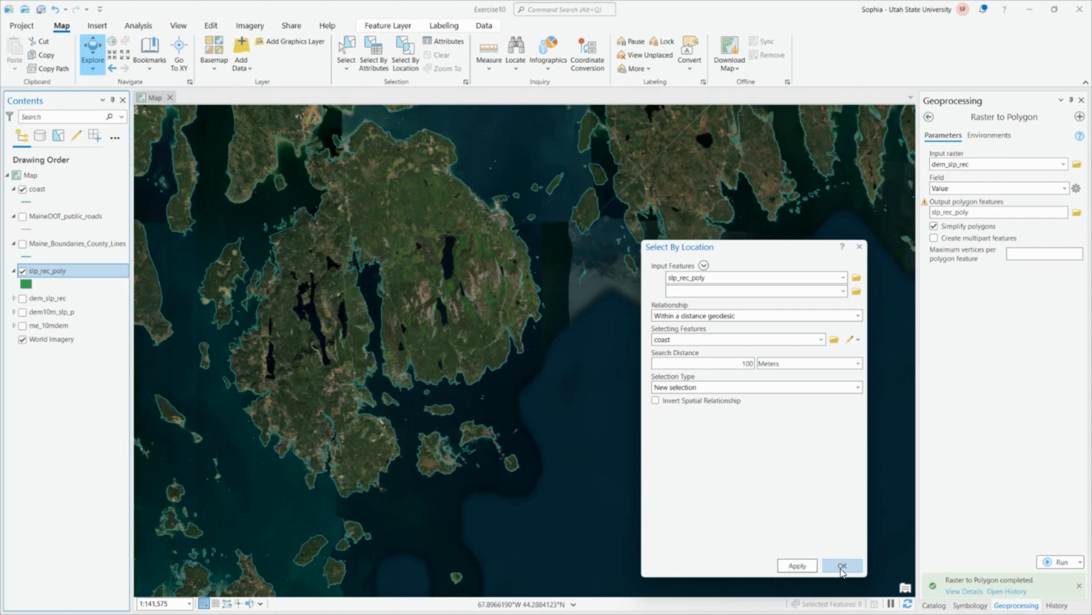
left_click(813, 567)
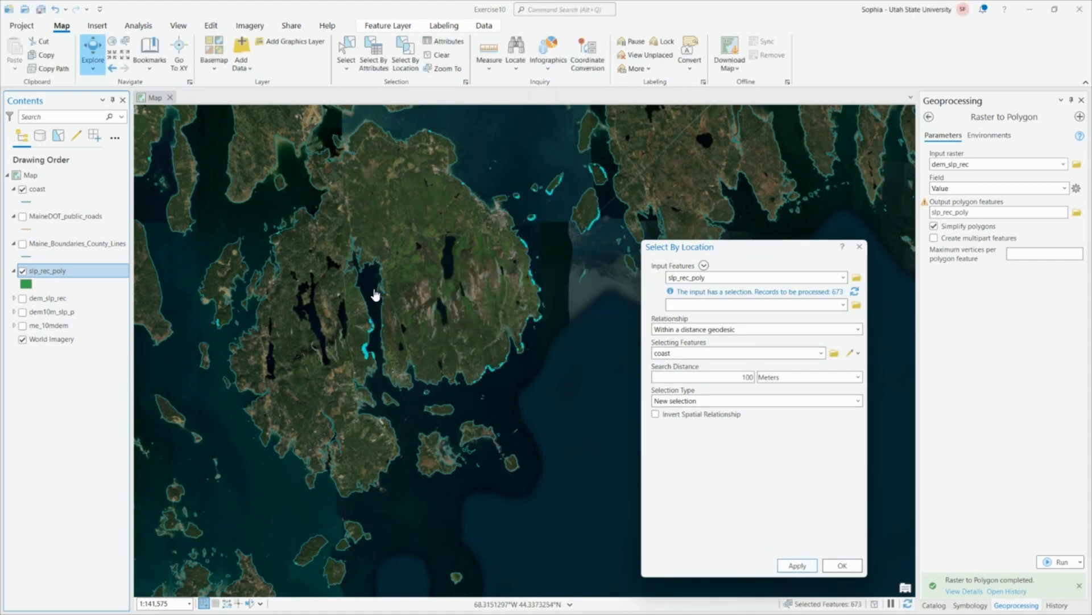
scroll(458, 317, "up", 3)
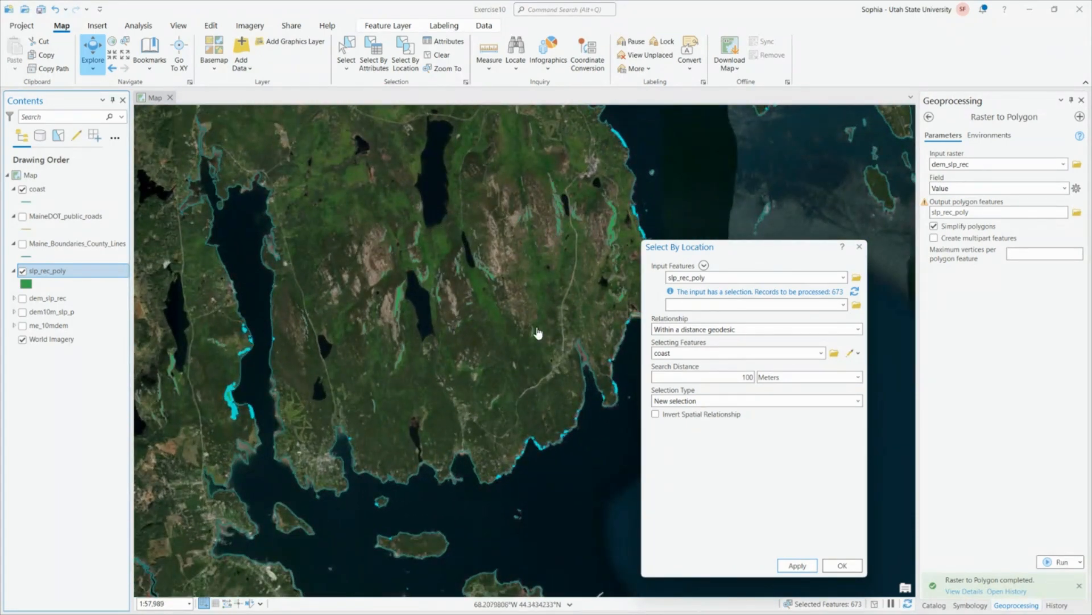
scroll(515, 386, "down", 4)
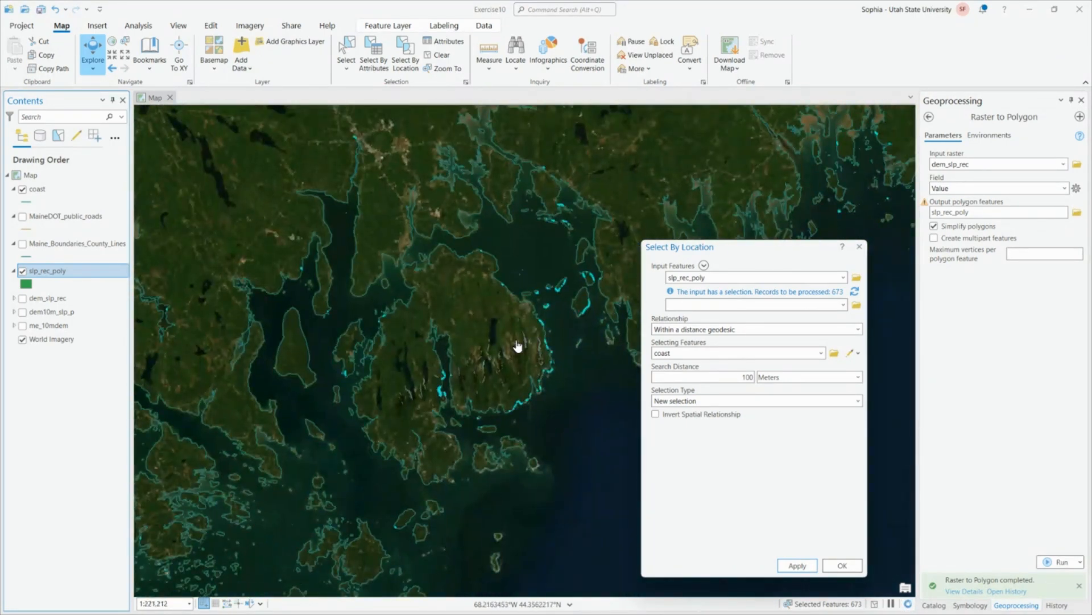
left_click(842, 565)
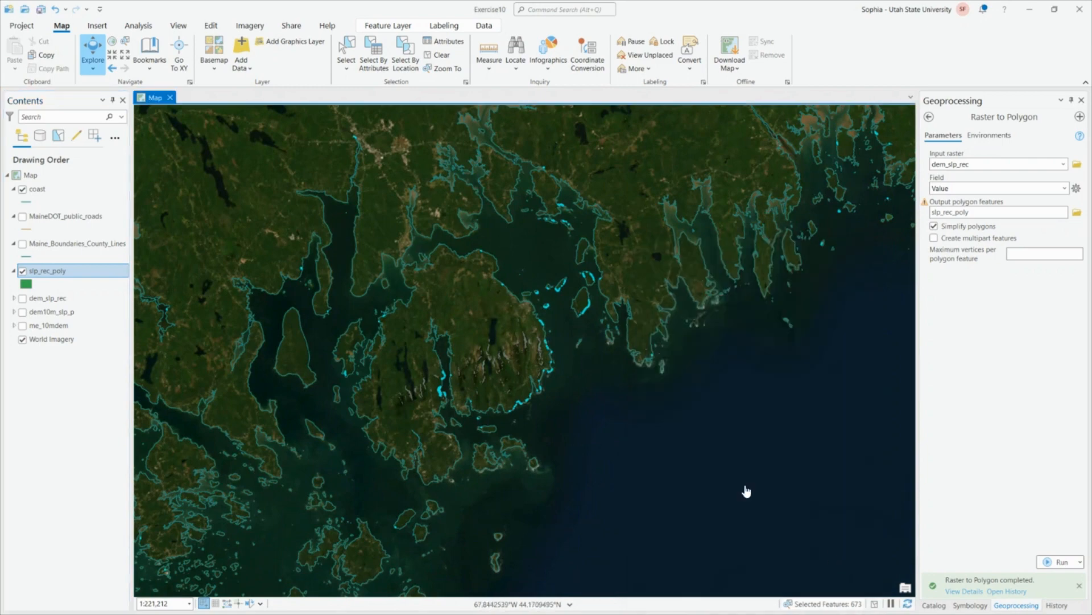
- Export the selected slp_rec_poly polygons to a feature class named steep_coast in Exercise10.gdb
scroll(556, 394, "down", 2)
scroll(556, 393, "down", 2)
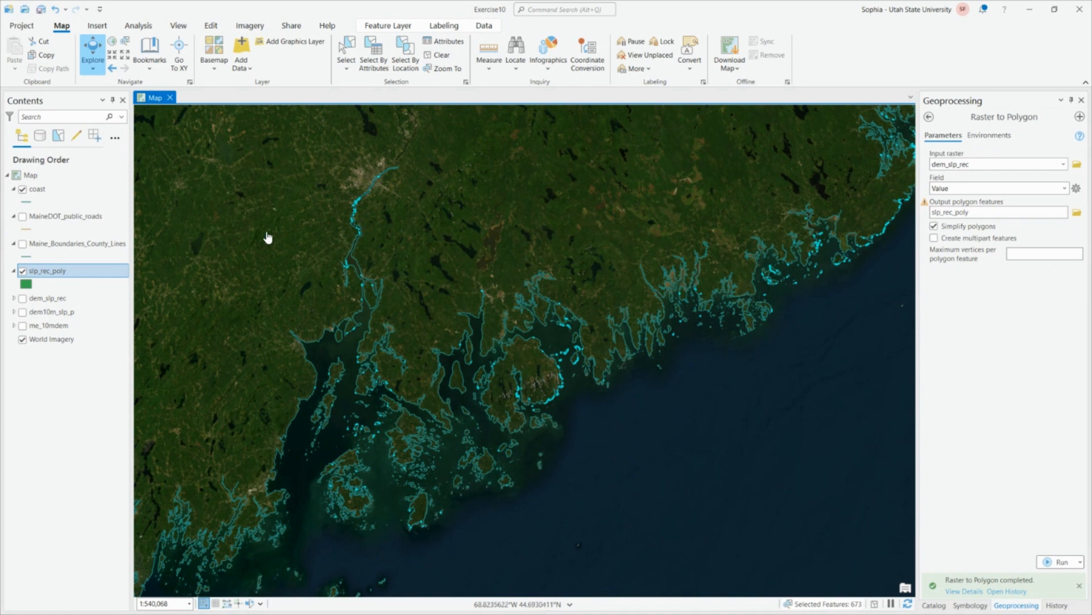
right_click(47, 278)
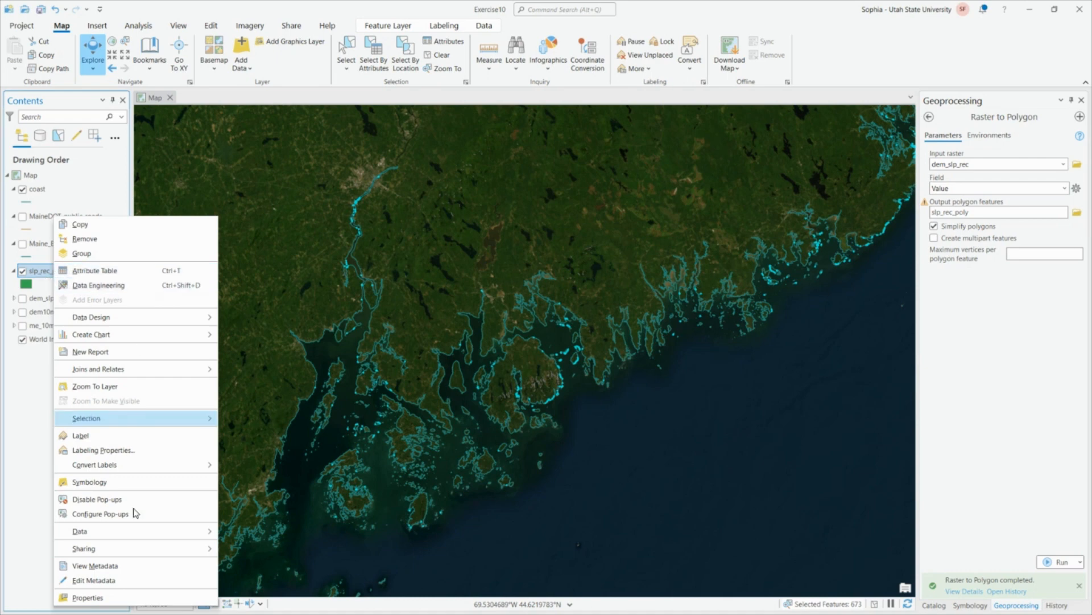
left_click(209, 533)
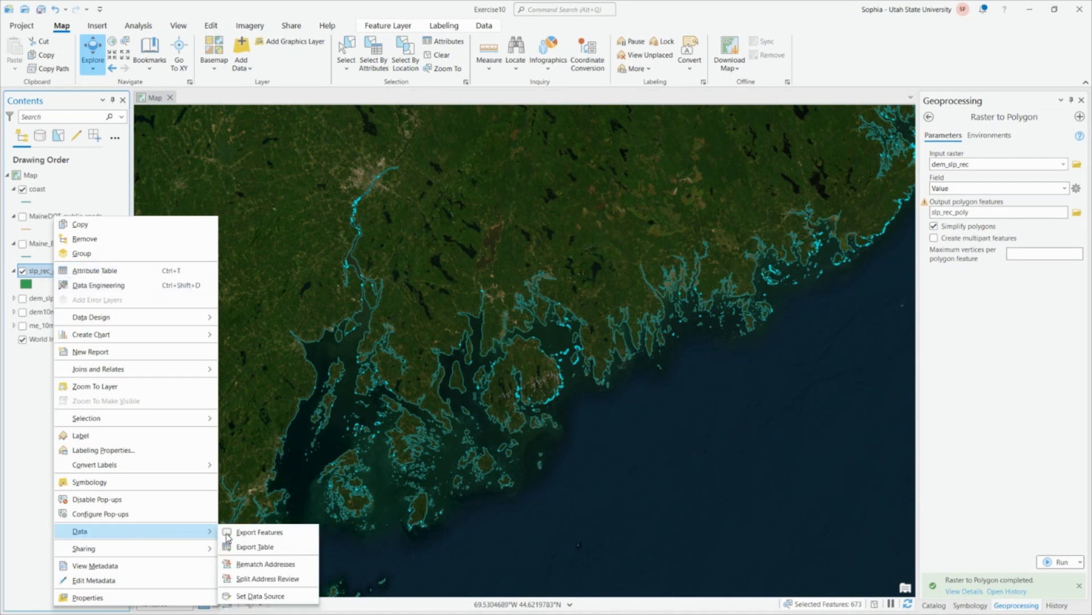
left_click(256, 531)
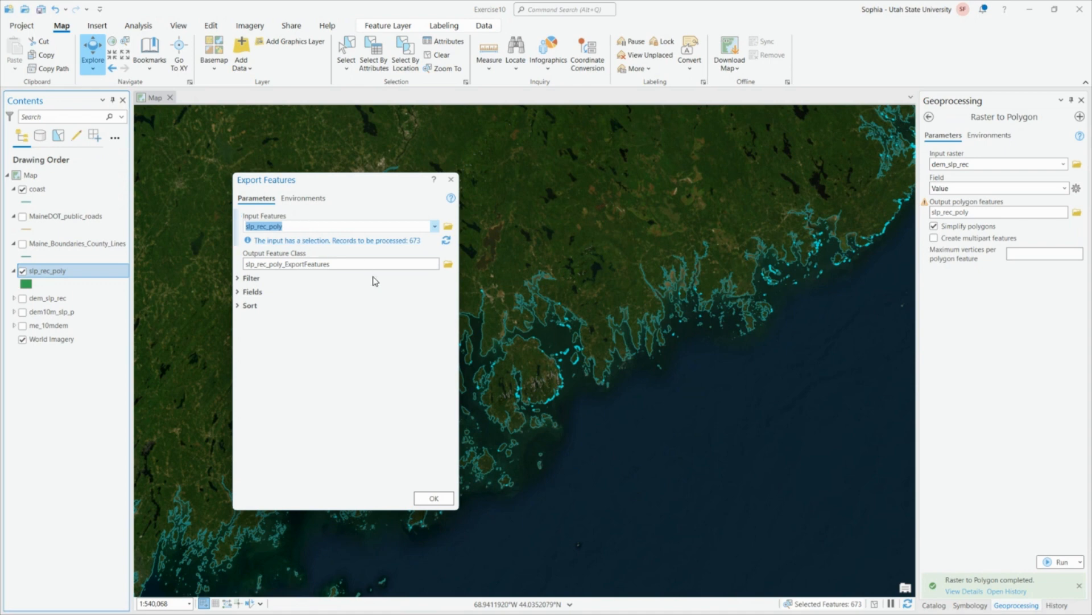
left_click(362, 264)
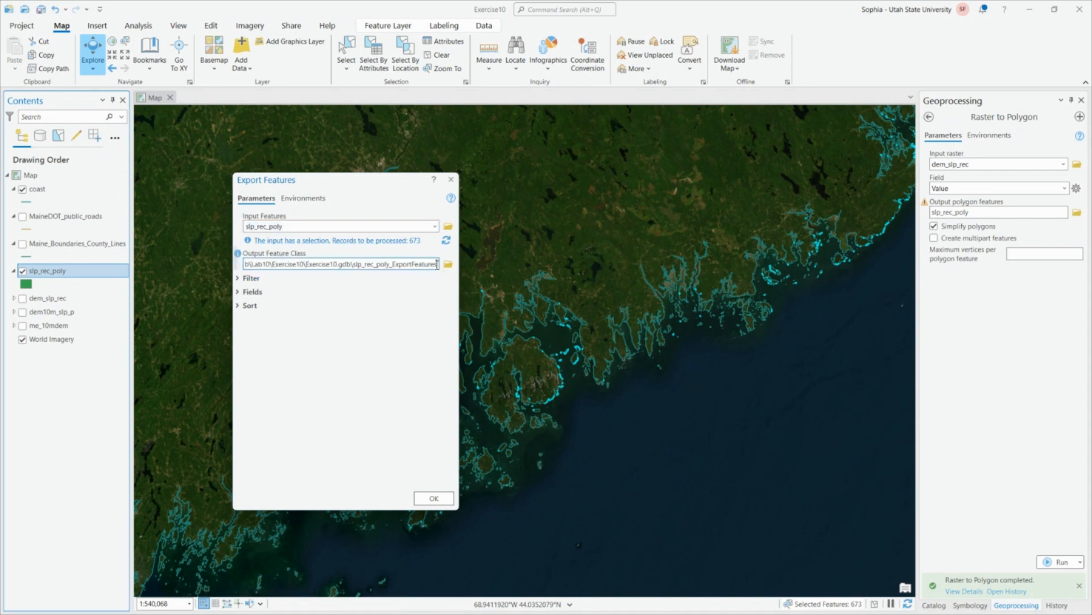
left_click_drag(437, 264, 357, 270)
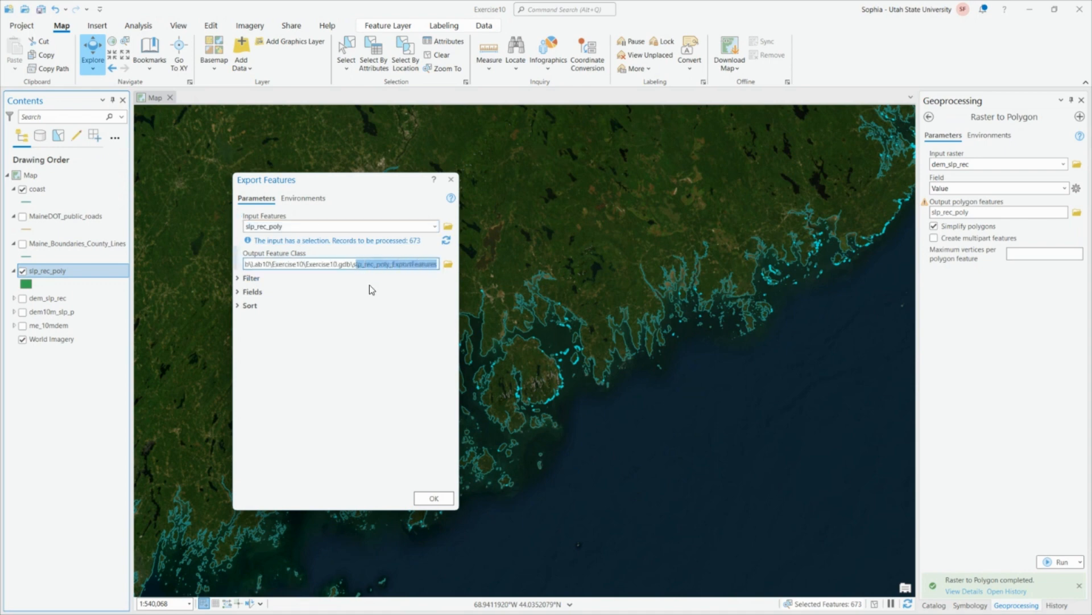
type("steep")
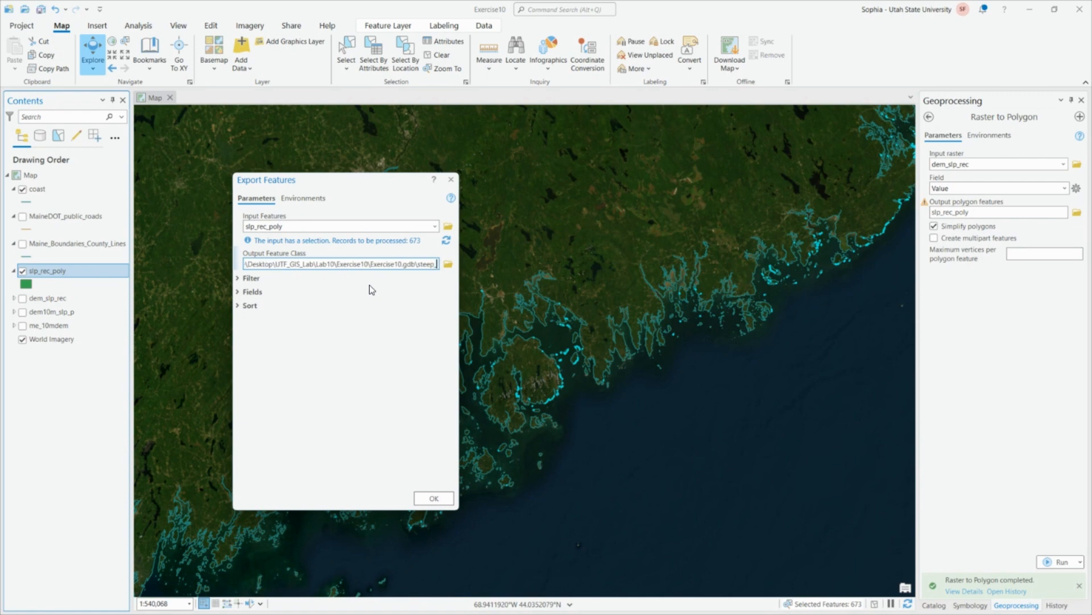
type("_coast")
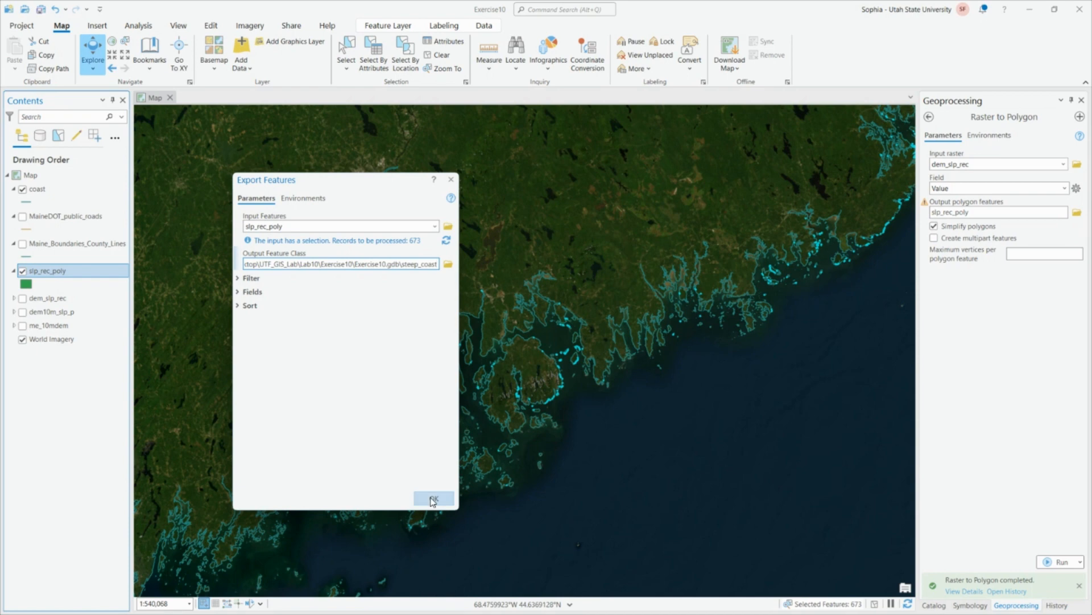
left_click(431, 499)
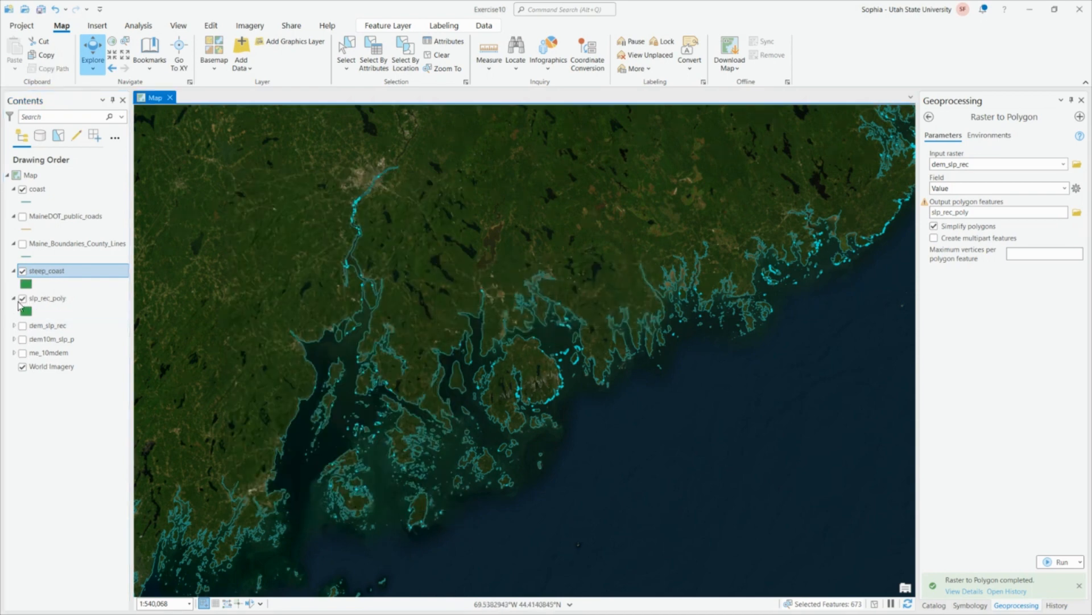
- Hide the slp_rec_poly and coast layers and collapse their legends
left_click(22, 297)
left_click(13, 298)
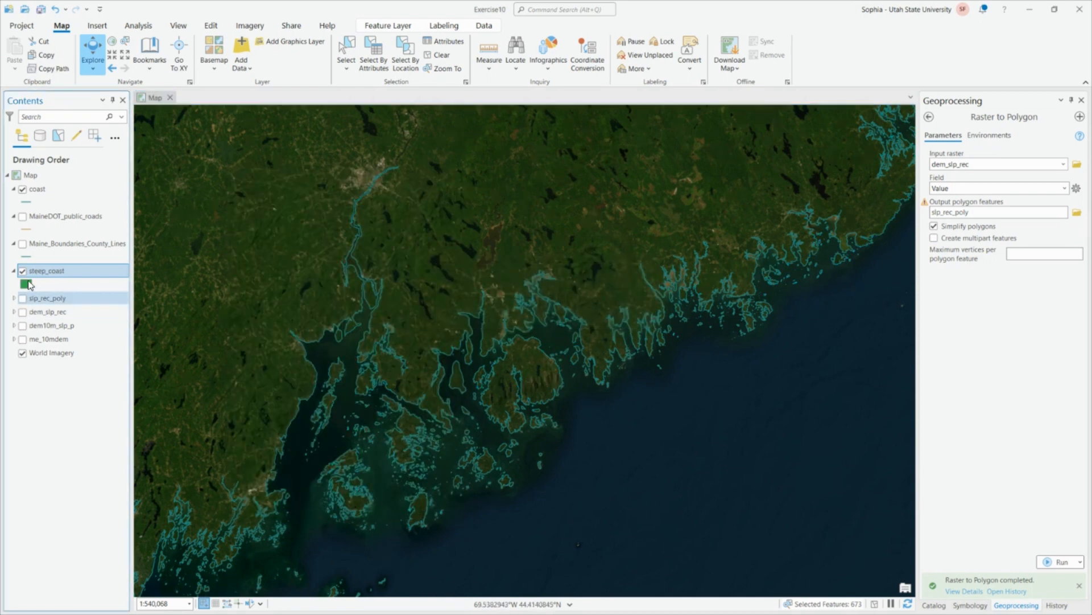
left_click(22, 188)
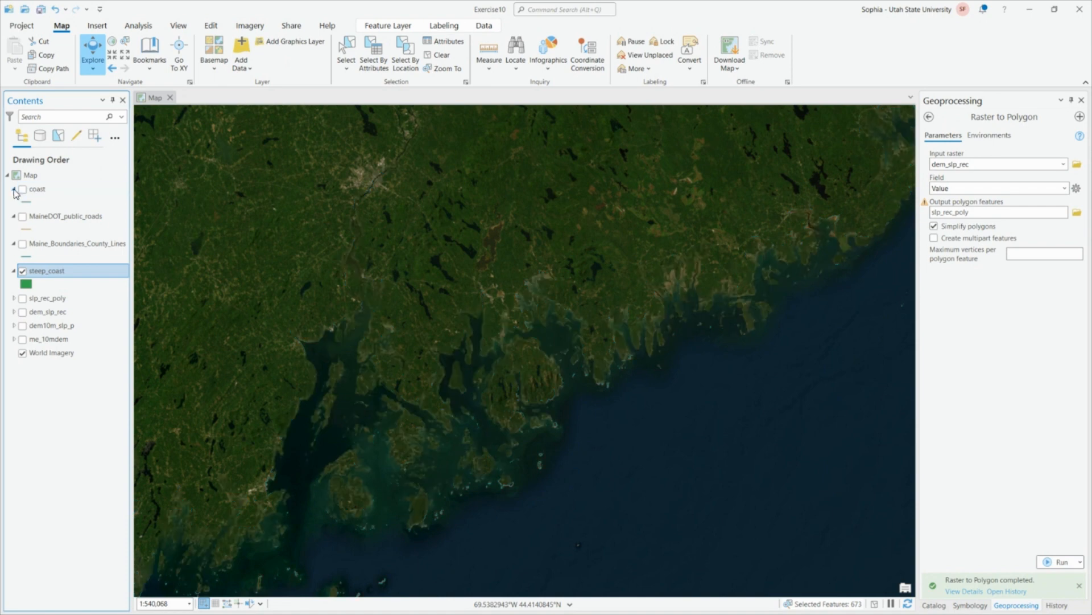
left_click(13, 189)
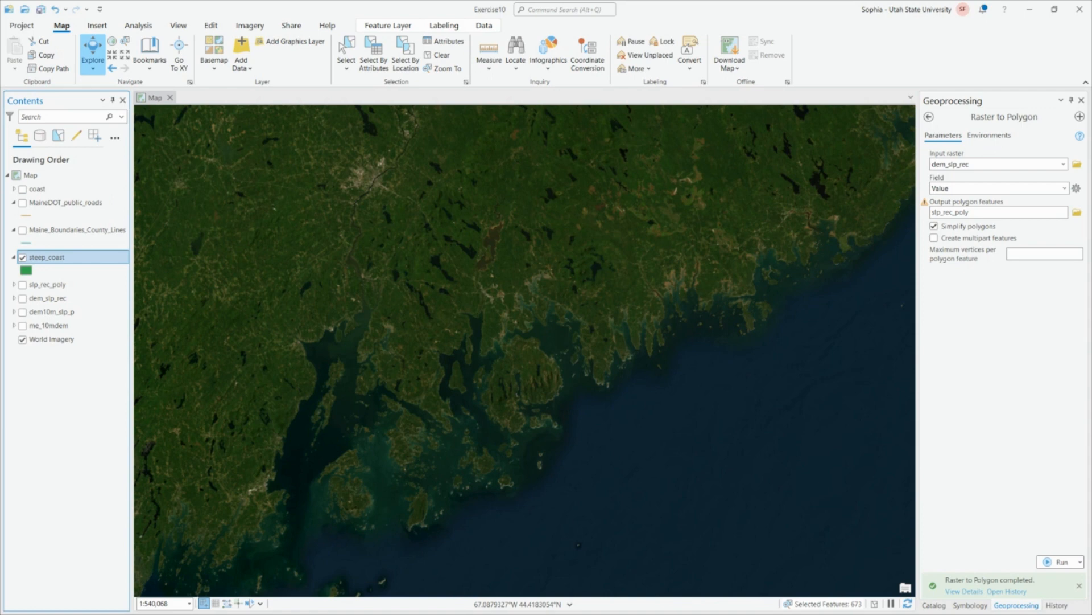
- Symbolize the steep_coast polygons with a yellow fill and a yellow outline 1 pt wide
scroll(592, 398, "up", 3)
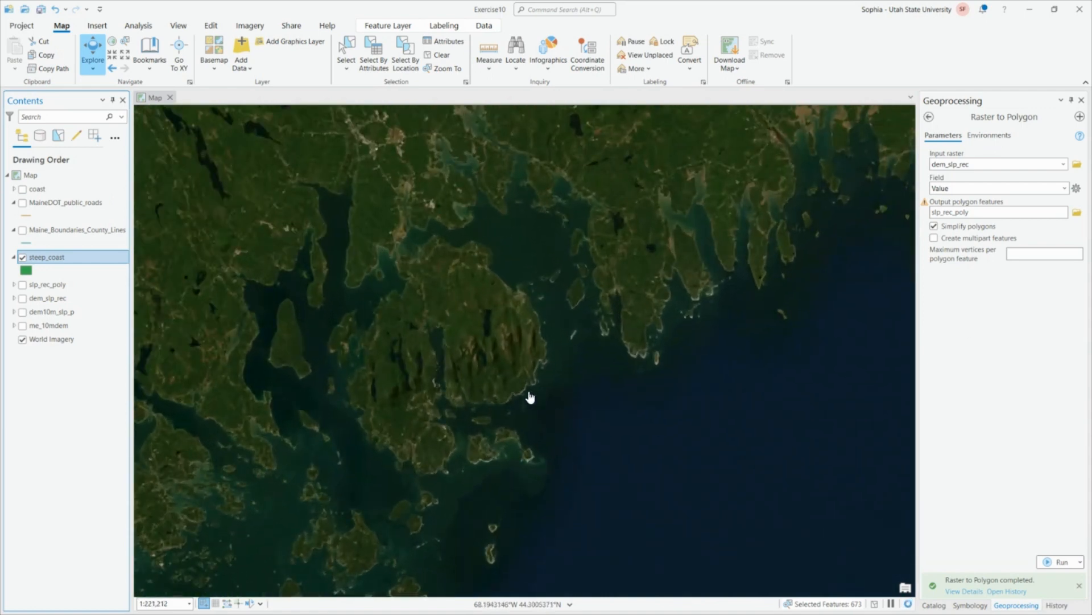
left_click(27, 272)
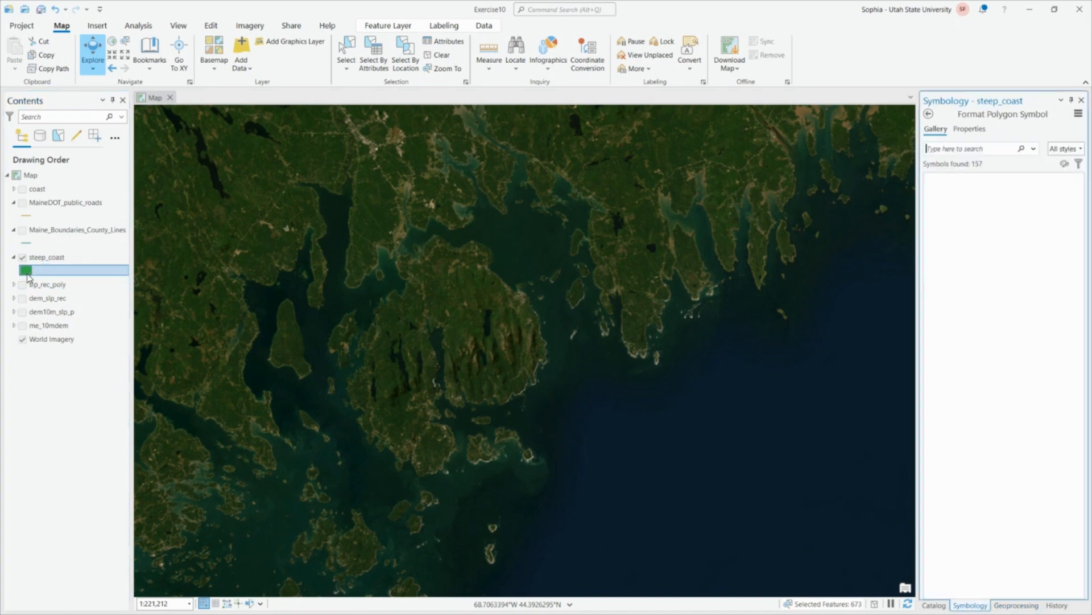
left_click(969, 129)
left_click(1080, 186)
left_click(989, 236)
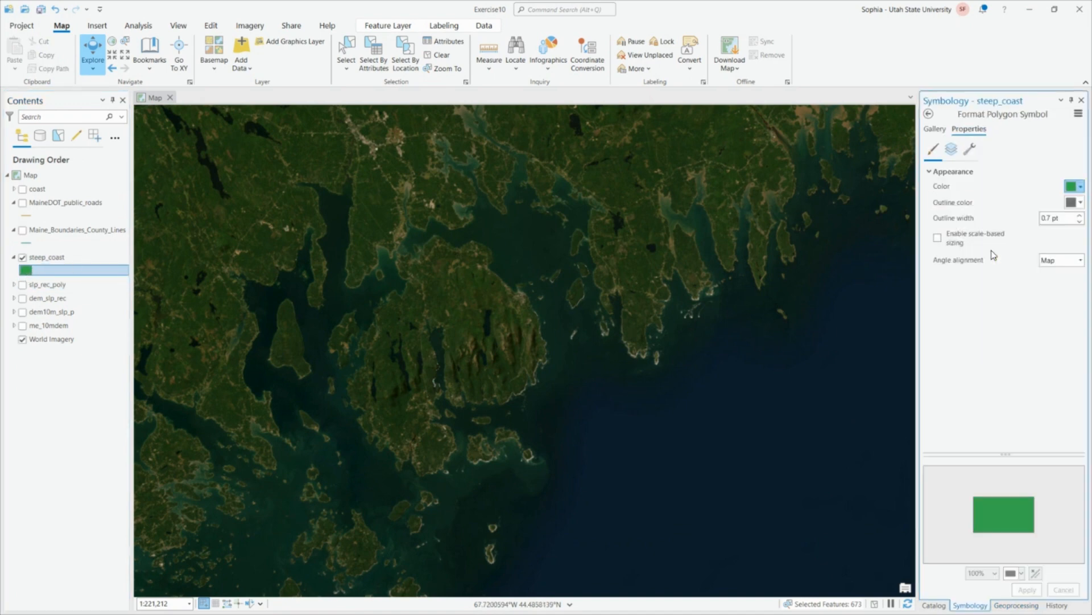
left_click(1081, 203)
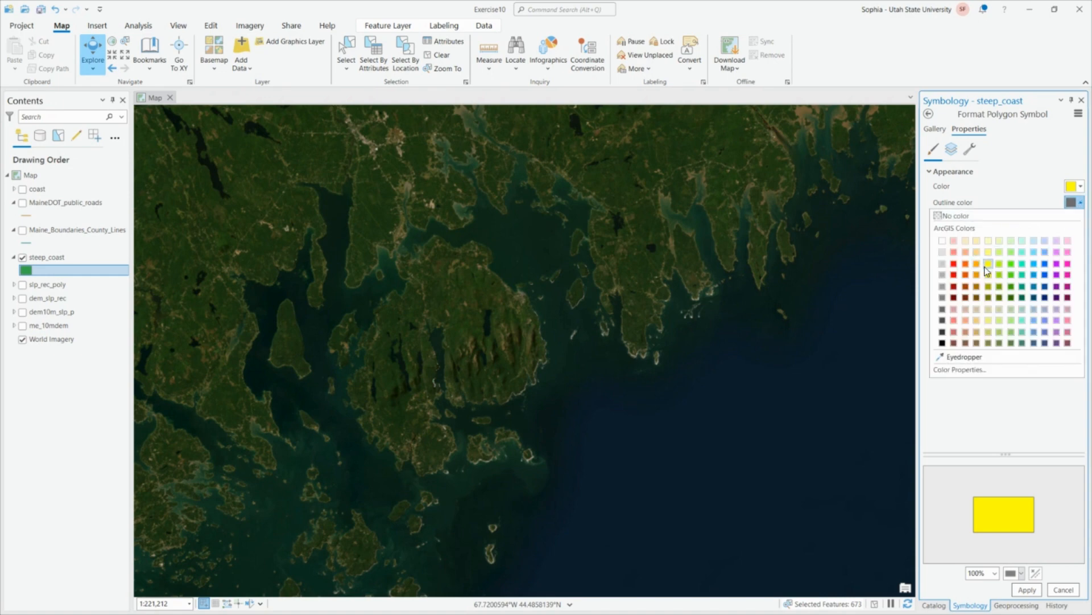
left_click(986, 253)
double_click(1050, 218)
type("1")
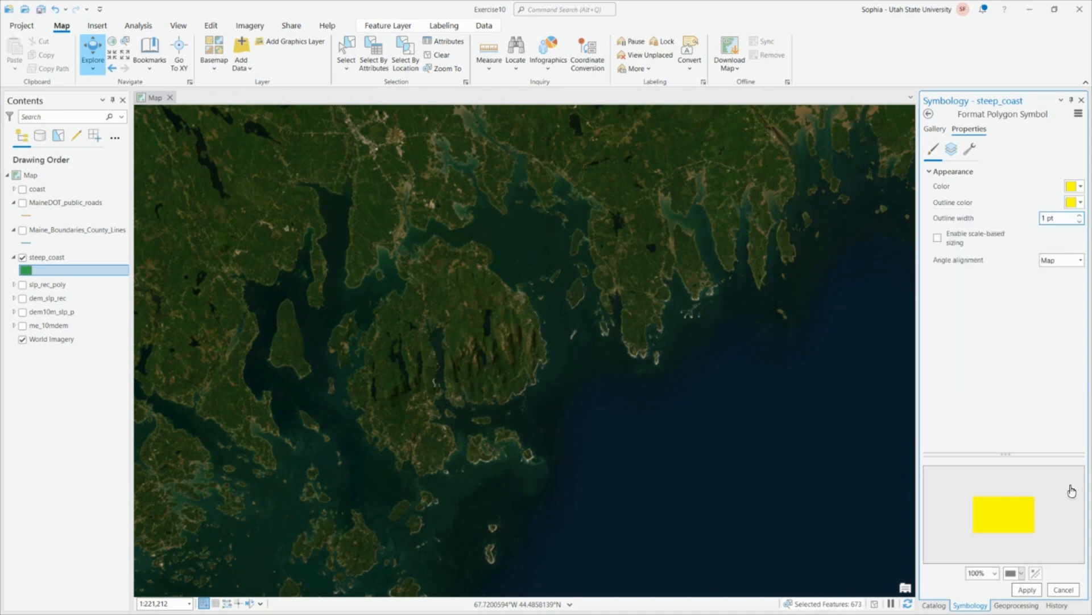
left_click(1029, 589)
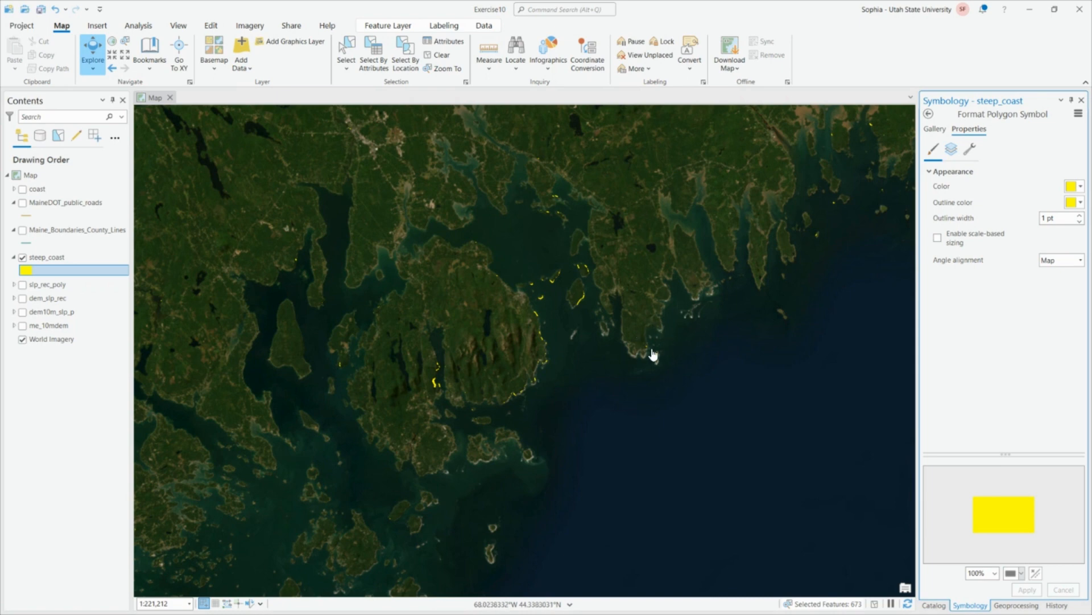
- Show the MaineDOT_public_roads layer and select the steep_coast polygons within a geodesic distance of 300 meters of those roads
left_click(22, 203)
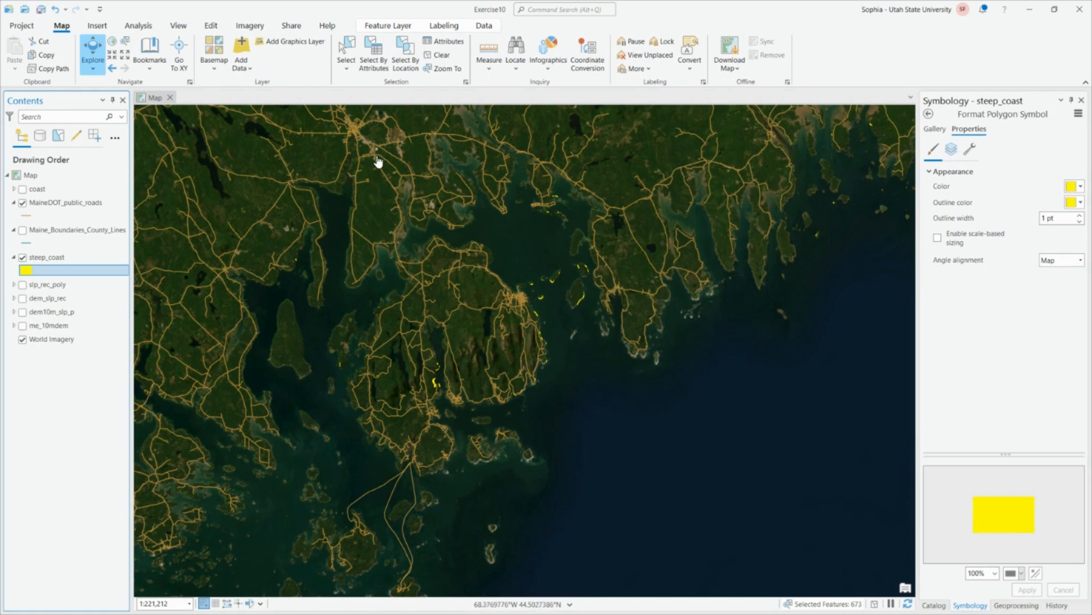
left_click(406, 63)
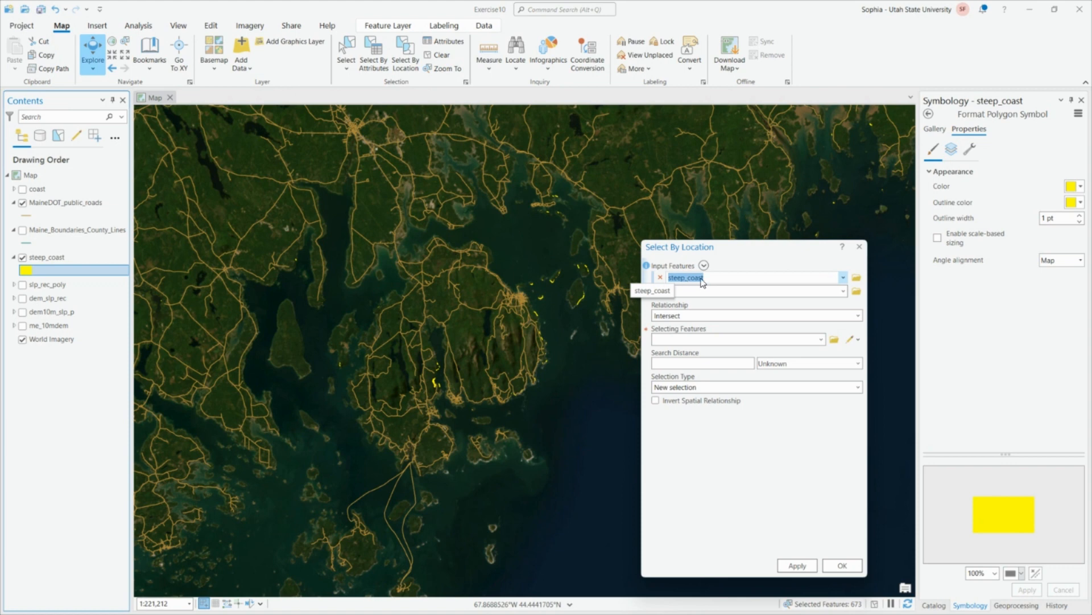
left_click(857, 315)
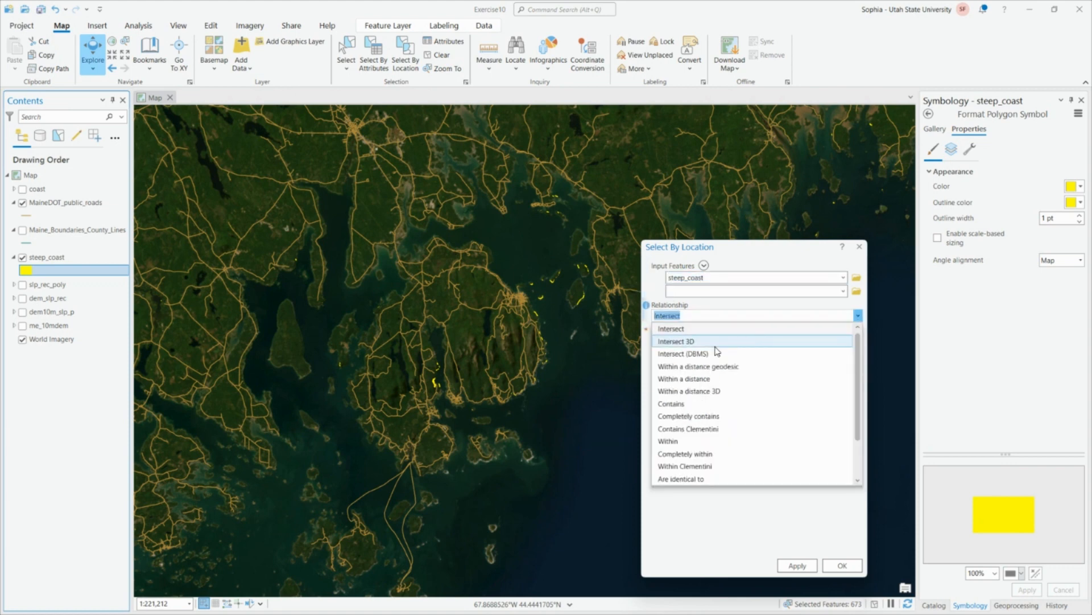
left_click(718, 367)
left_click(821, 340)
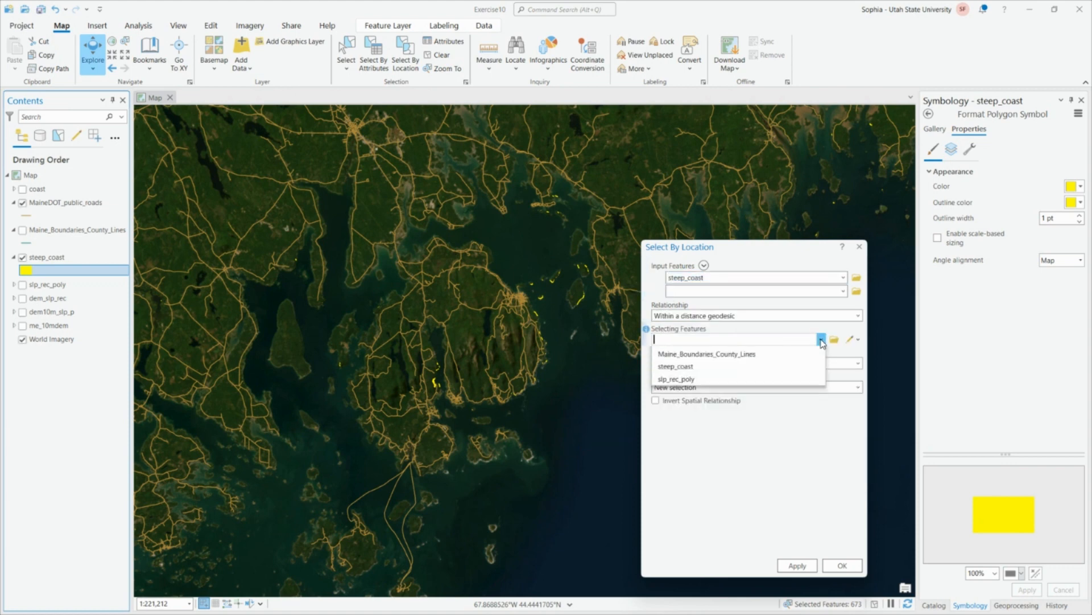
left_click(725, 368)
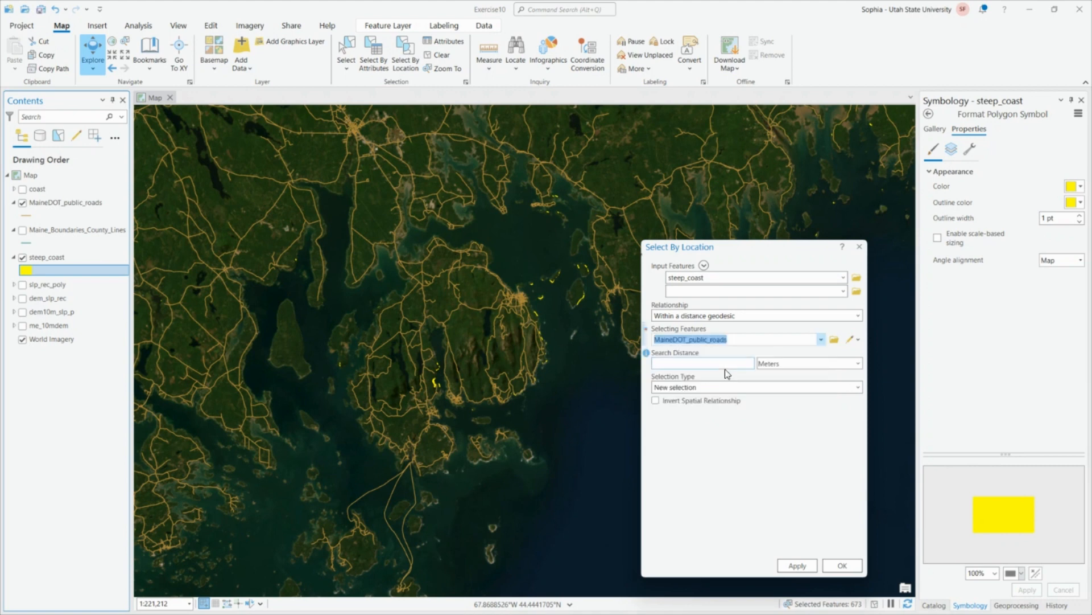
left_click(754, 364)
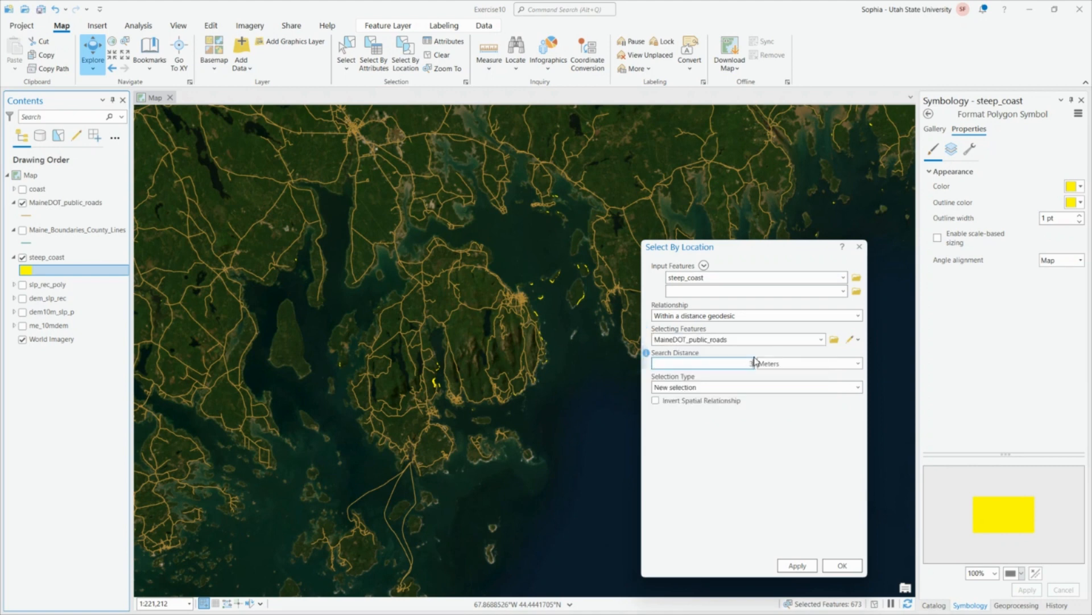
type("300")
left_click(807, 566)
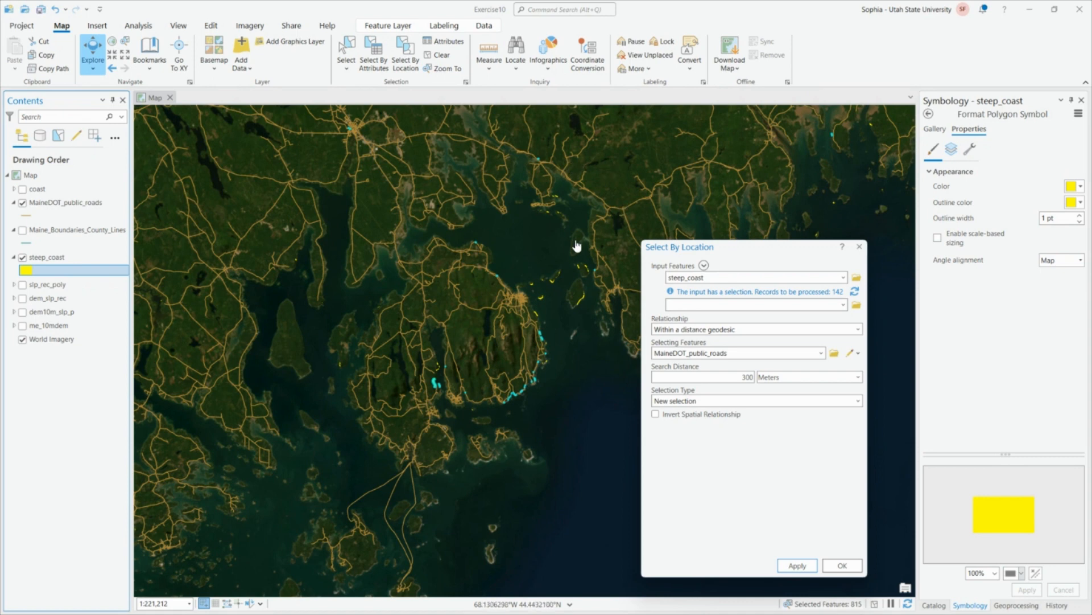
- Open the steep_coast attribute table and switch its selection to the polygons farther than 300 meters from public roads
right_click(73, 257)
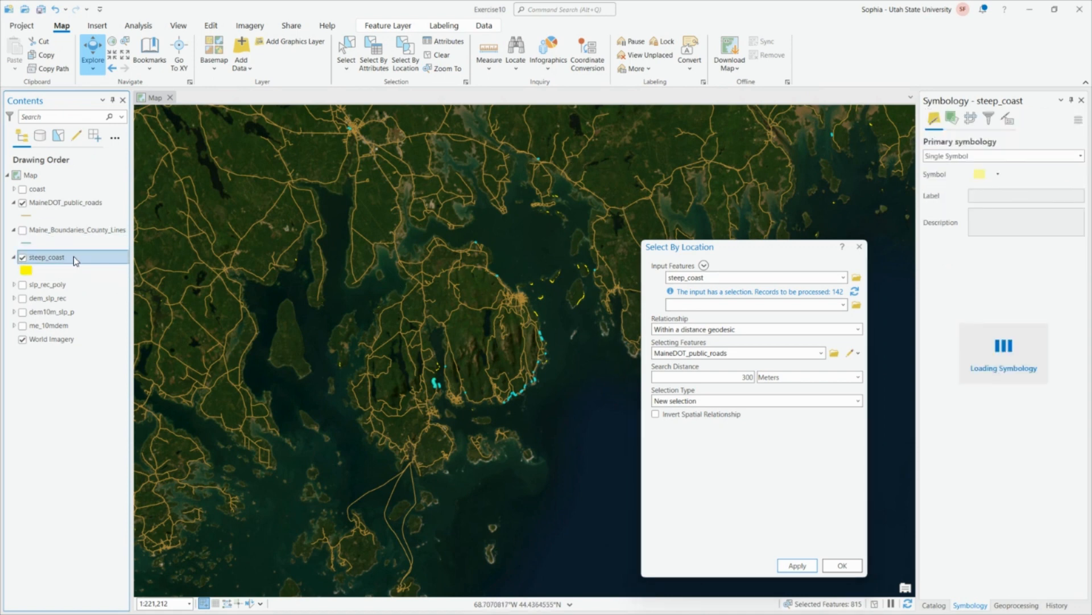
left_click(99, 274)
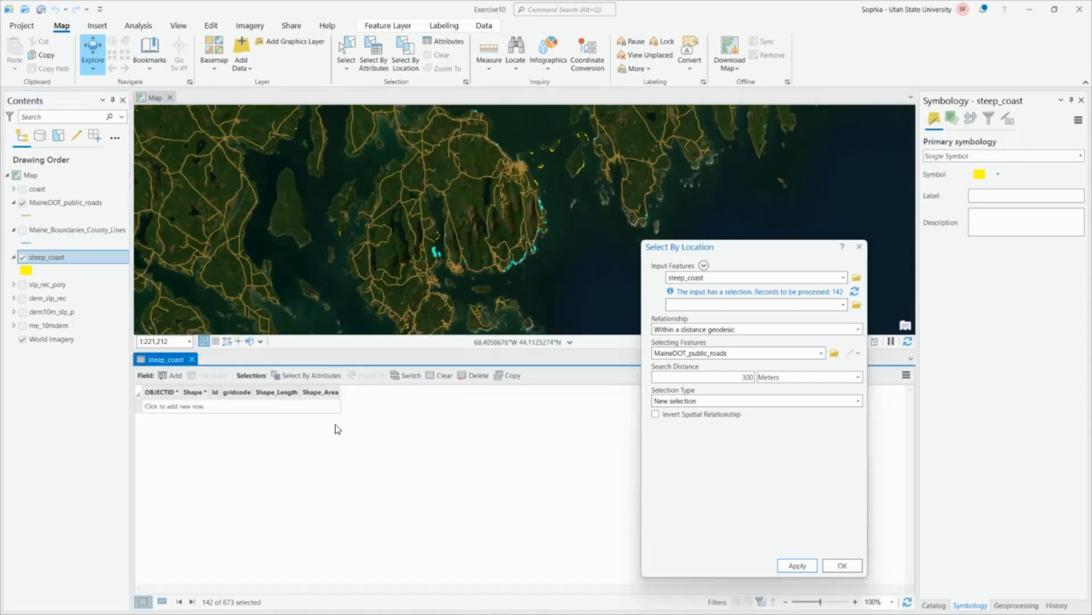
left_click(408, 376)
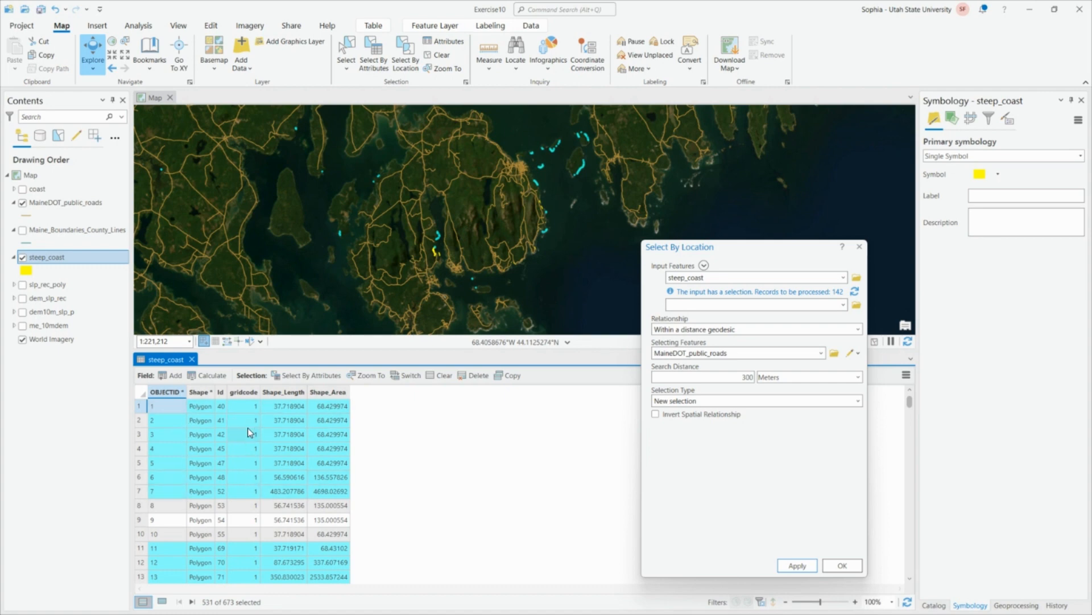
- Export the selected steep_coast polygons to a feature class named steep_coast_road in Exercise10.gdb and close the Select By Location dialog
right_click(65, 261)
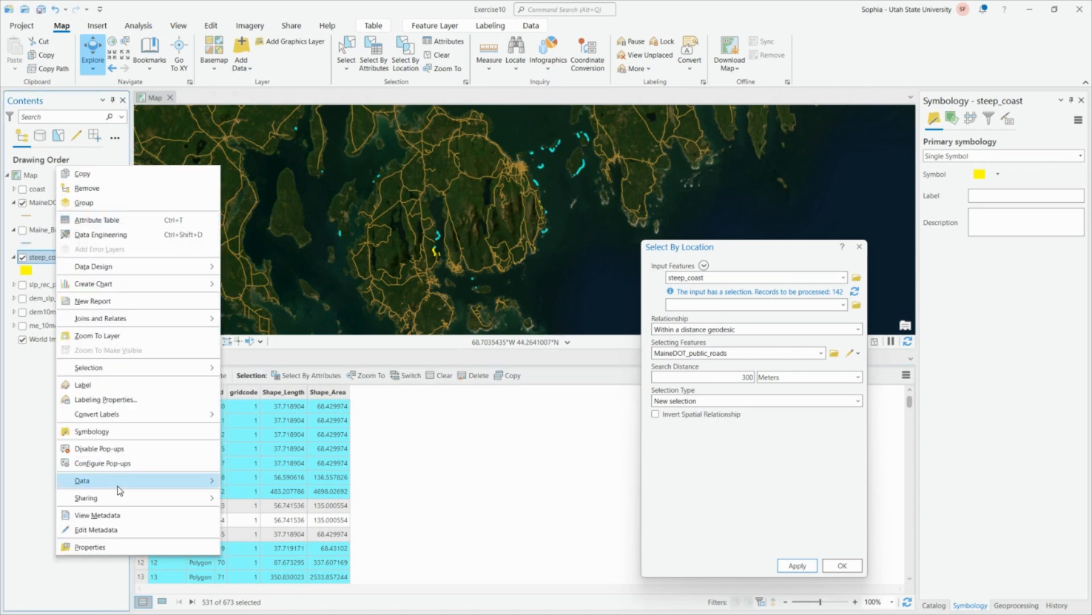
mouse_move(117, 485)
left_click(244, 484)
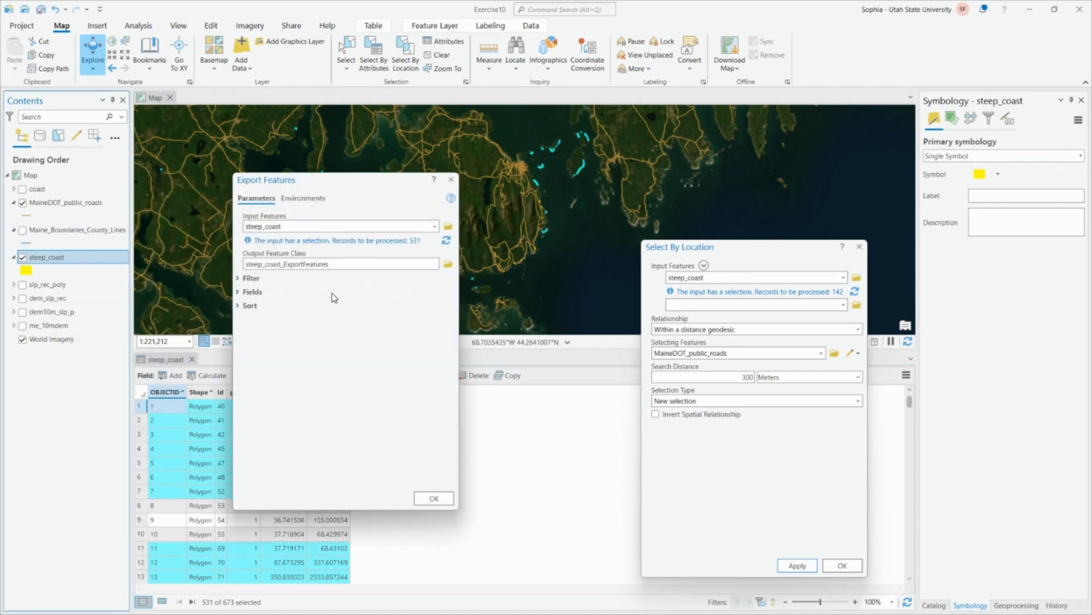
left_click(346, 228)
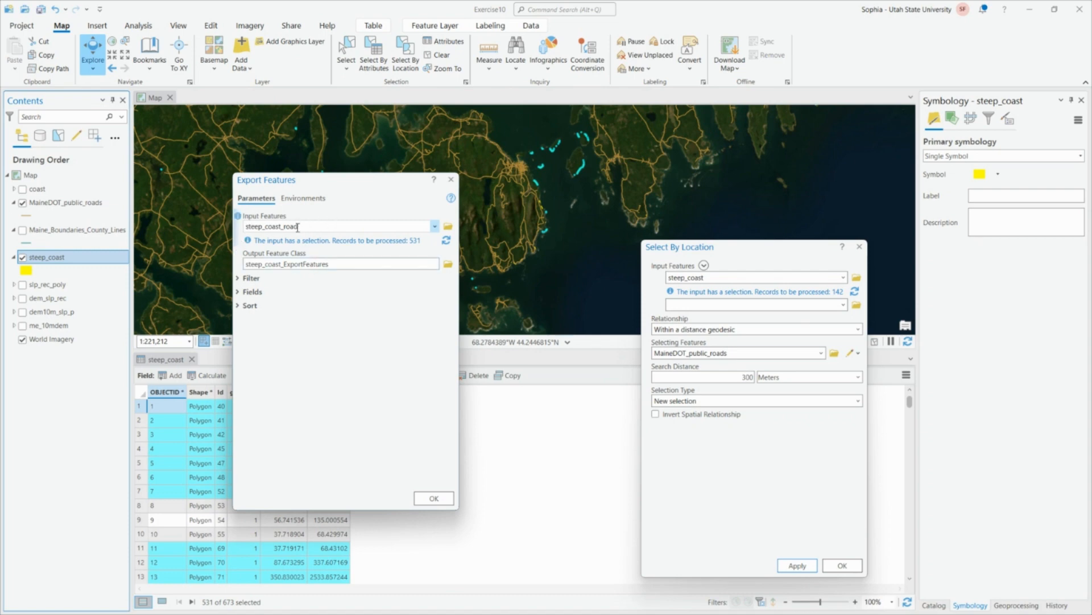
left_click_drag(298, 227, 284, 231)
key("BackSpace")
left_click(339, 263)
key("BackSpace")
key("BackSpace")
key("BackSpace")
key("BackSpace")
key("BackSpace")
key("BackSpace")
key("BackSpace")
key("BackSpace")
key("BackSpace")
key("BackSpace")
key("BackSpace")
key("BackSpace")
key("BackSpace")
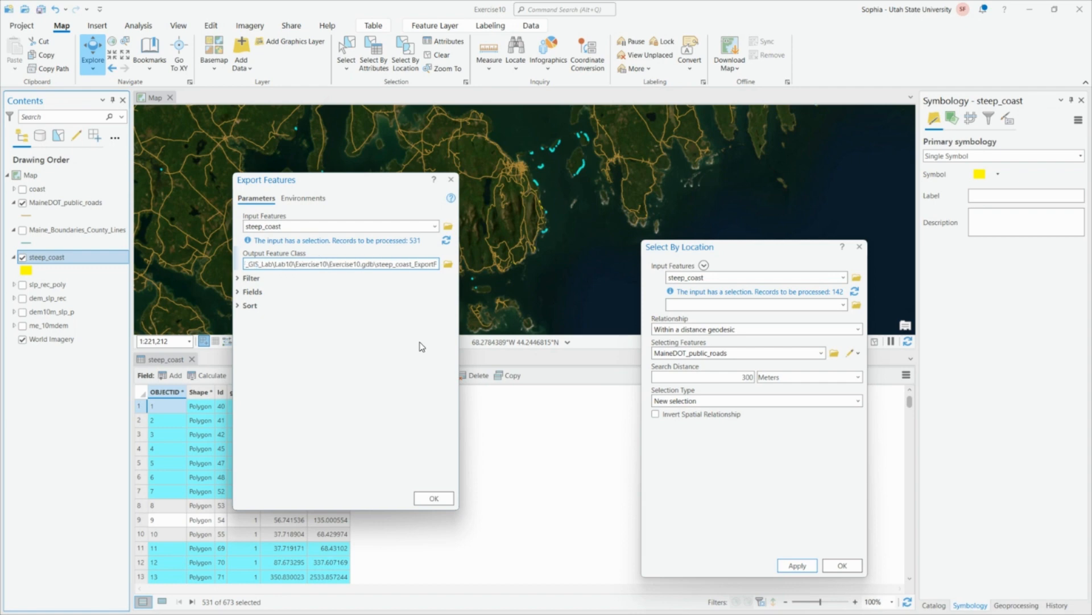
type("road")
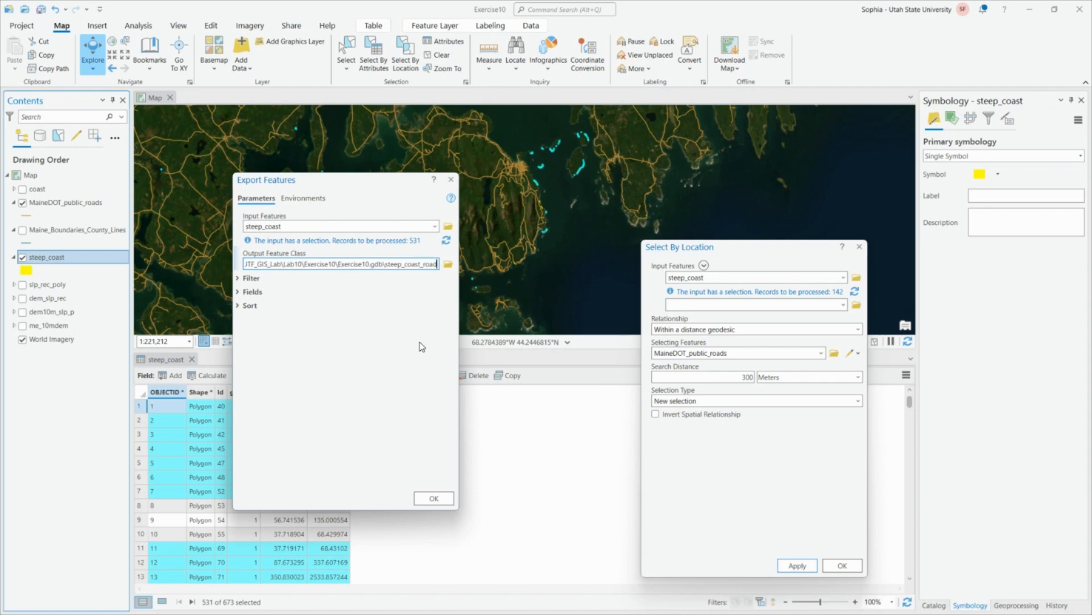
left_click(348, 409)
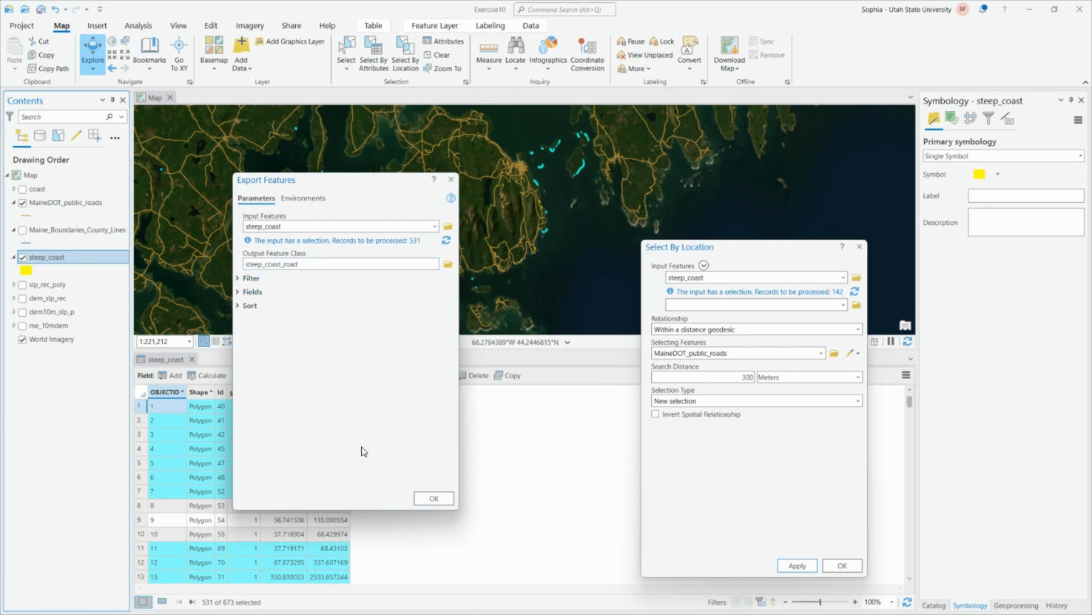
left_click(433, 498)
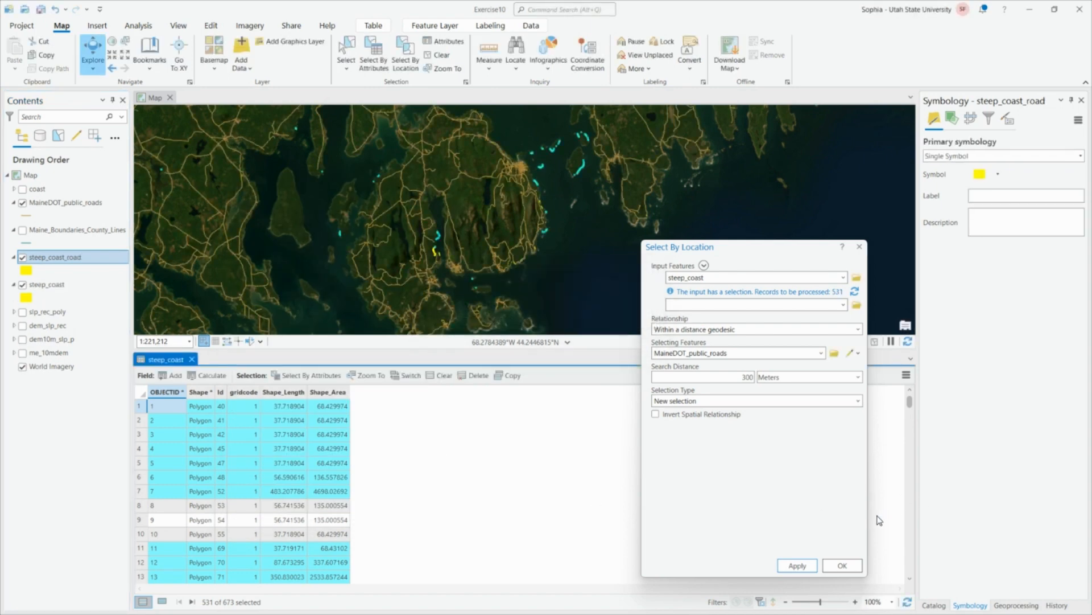
left_click(842, 565)
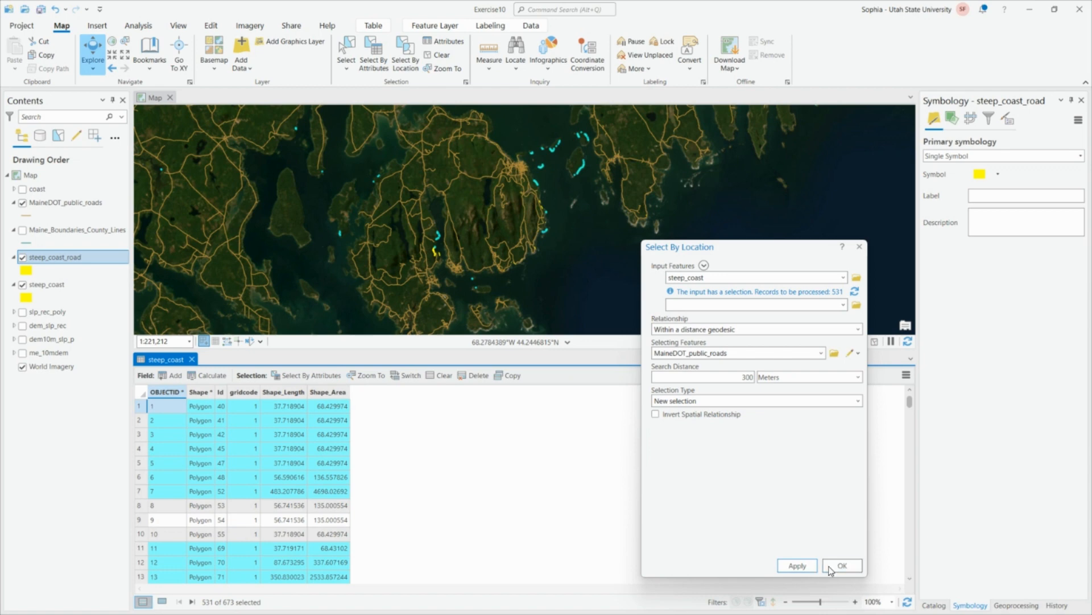
- Hide steep_coast and MaineDOT_public_roads, collapse their legends and the Maine_Boundaries_County_Lines legend, and clear all selected features
left_click(22, 285)
left_click(14, 285)
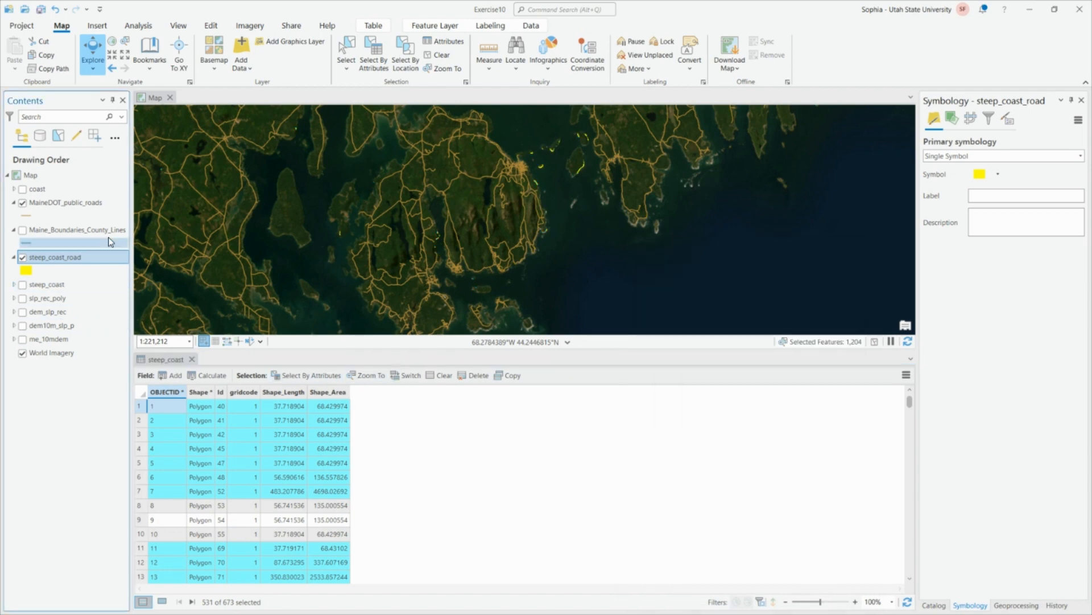
left_click(23, 203)
left_click(13, 202)
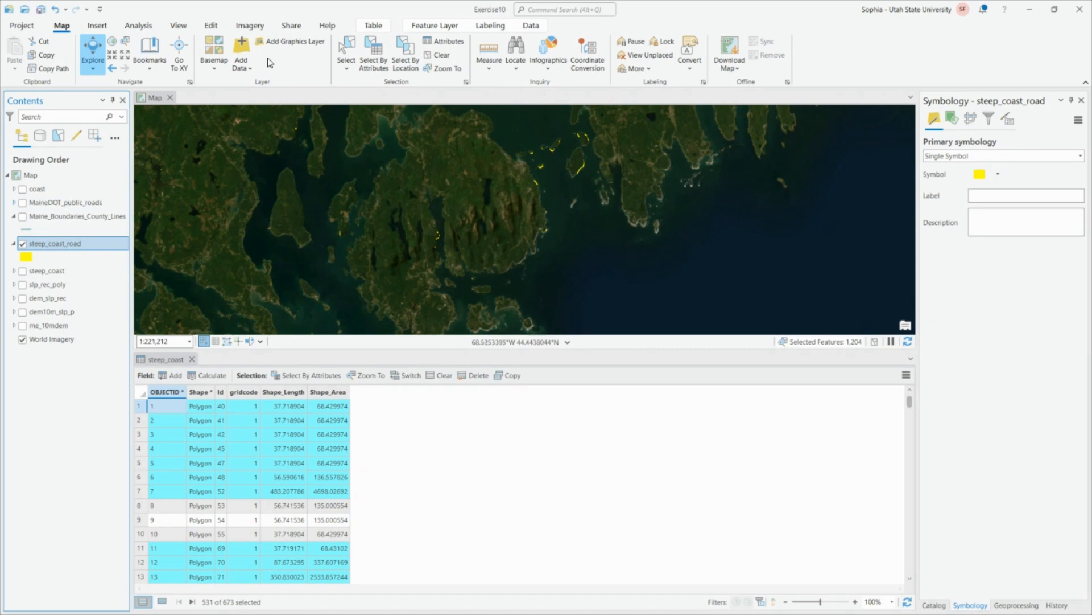
left_click(14, 216)
left_click(443, 56)
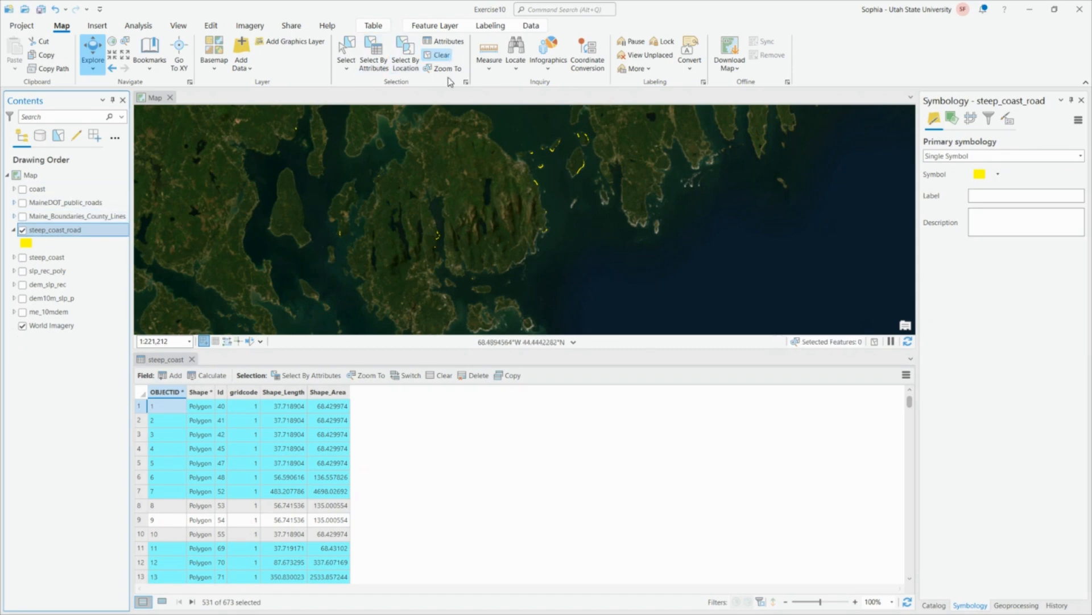
- Add a Float field named Area_ha to the steep_coast table, save it, and close the fields view
left_click_drag(281, 350, 326, 431)
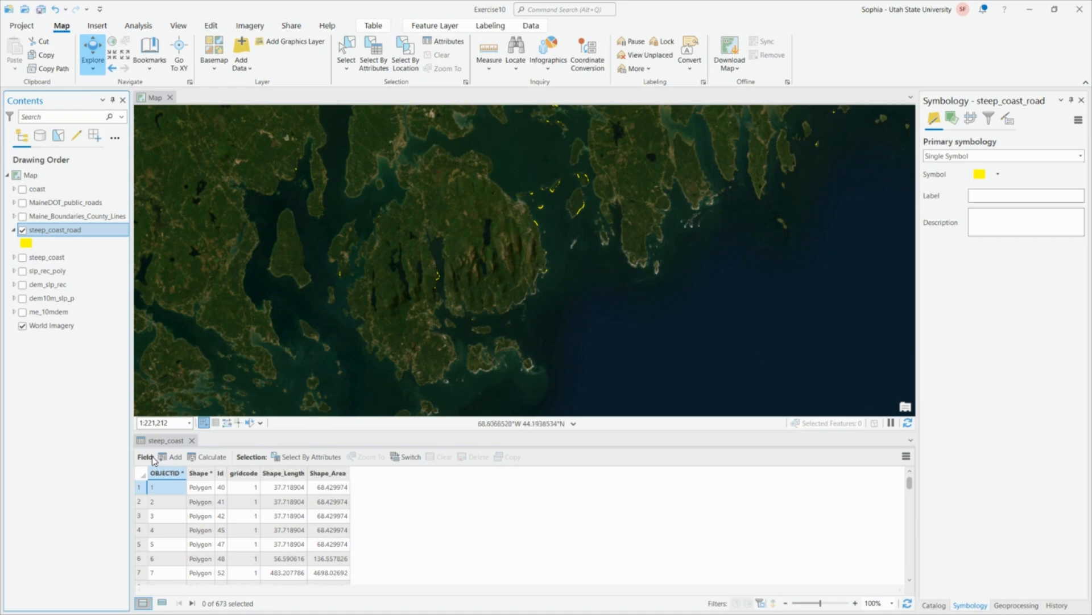
left_click(175, 458)
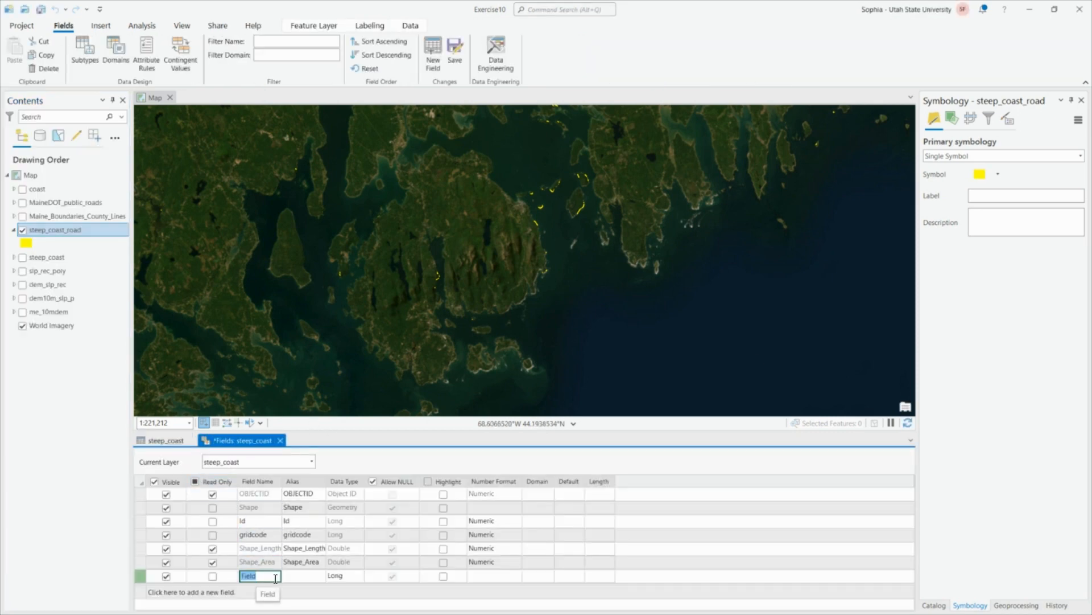
type("Area_ha")
left_click(346, 576)
left_click(339, 495)
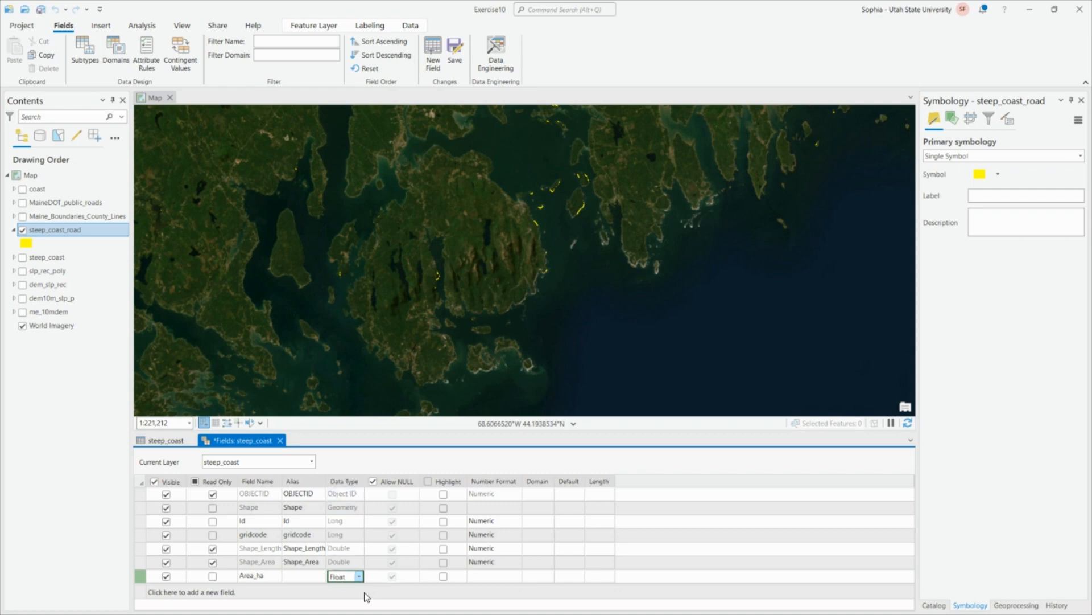
left_click(456, 56)
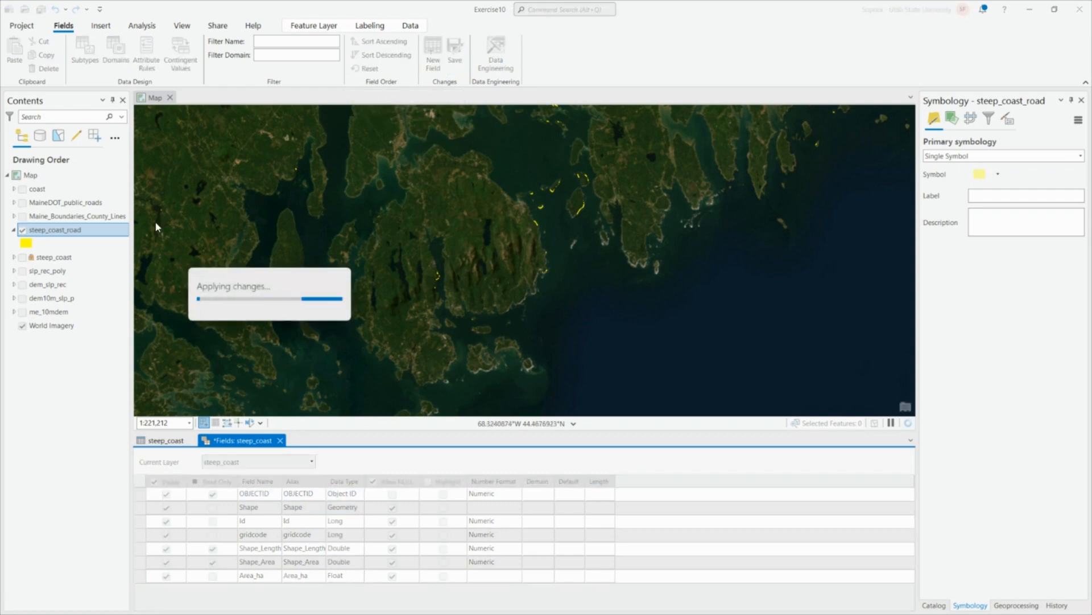
left_click(160, 441)
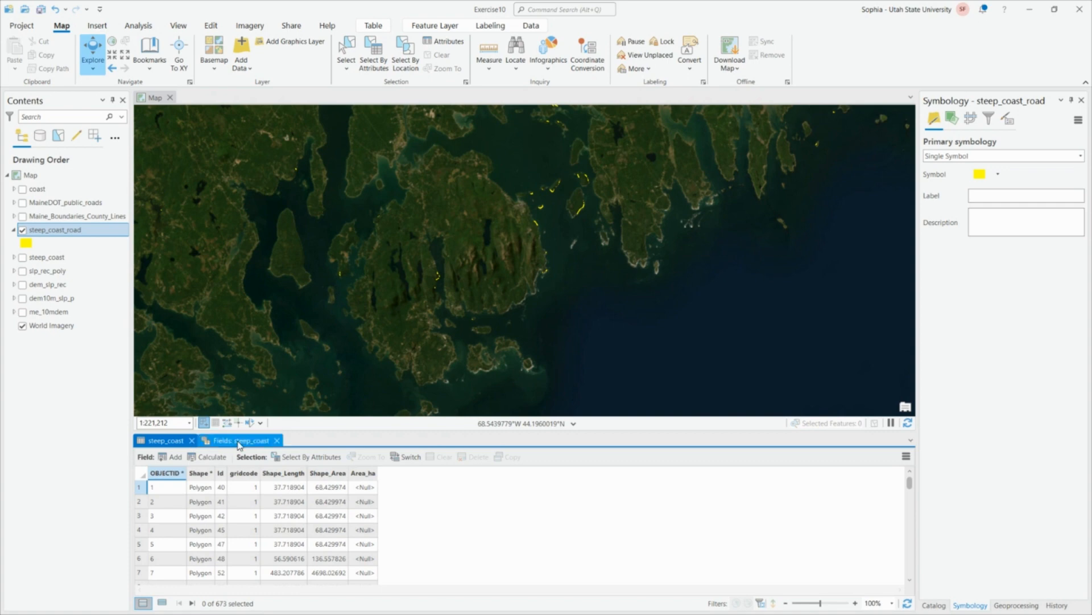
left_click(276, 440)
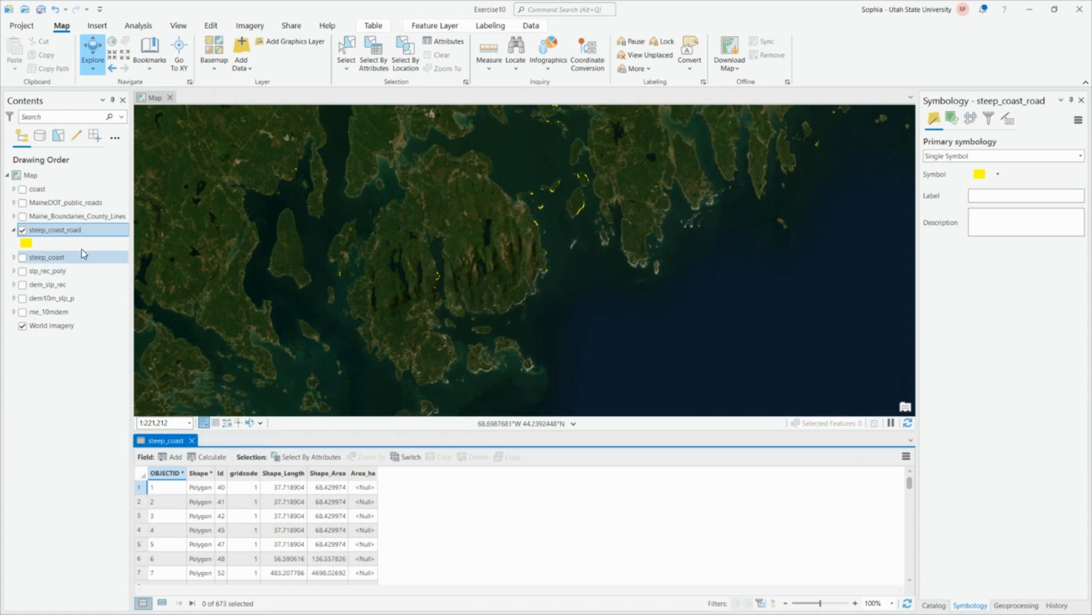
- Open the steep_coast_road attribute table and close the steep_coast table
right_click(77, 230)
left_click(122, 271)
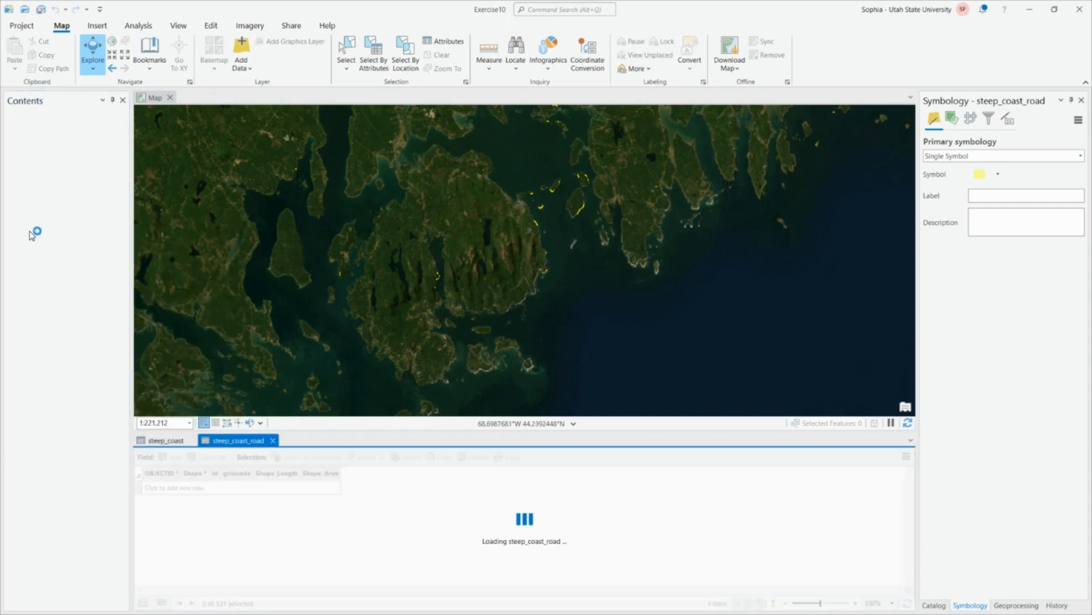
left_click(191, 440)
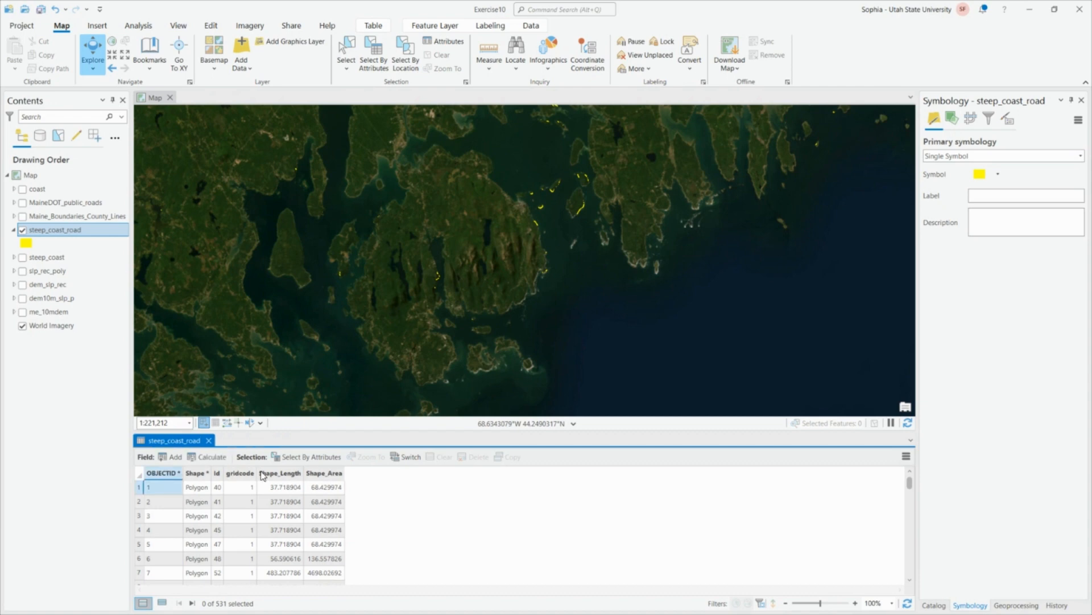
- Add a Float field named Area_ha to steep_coast_road, save it, and return to the attribute table
left_click(168, 459)
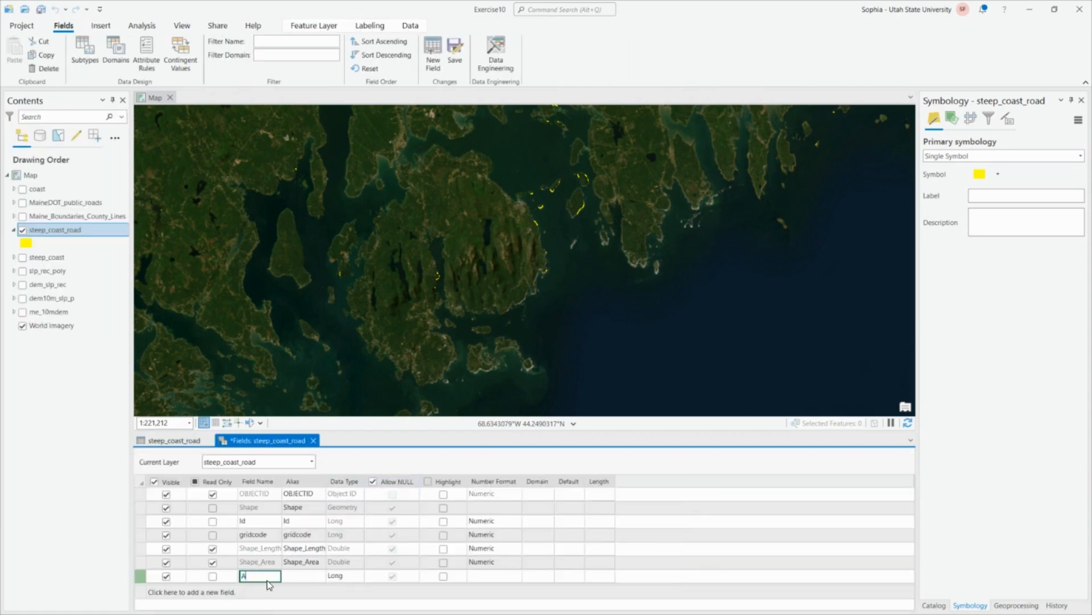
left_click(340, 575)
left_click(340, 575)
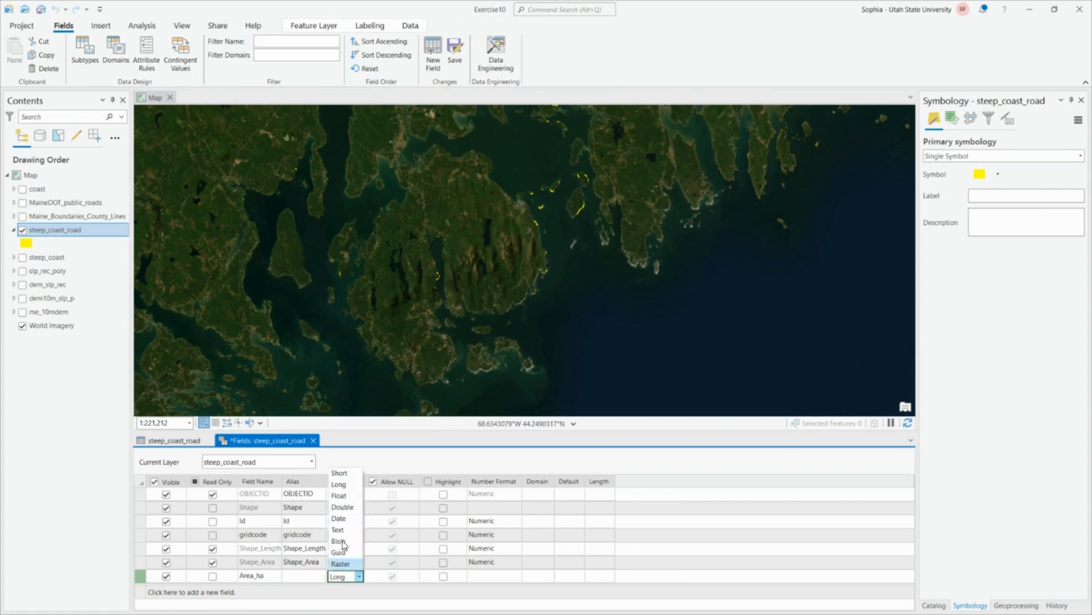
left_click(342, 504)
left_click(455, 52)
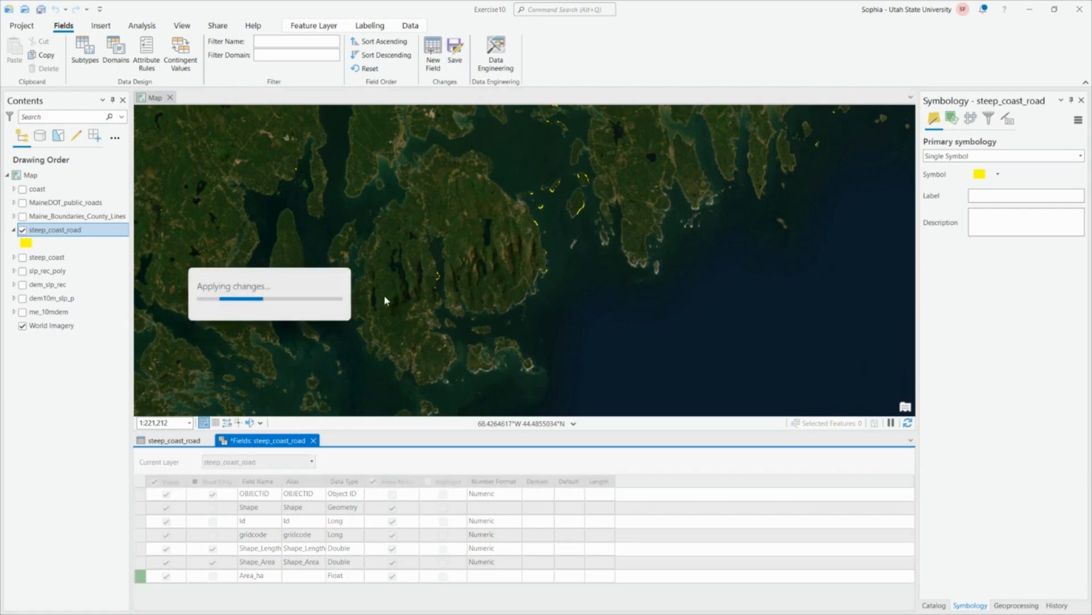
left_click(176, 443)
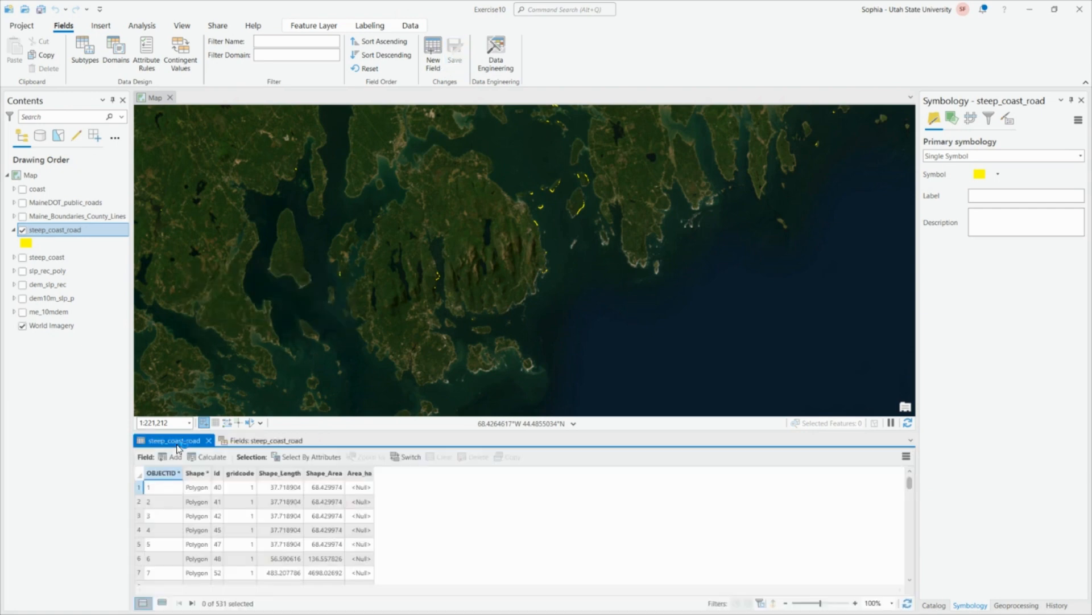
- Set up Calculate Geometry for the Area_ha field of steep_coast_road with the Area (geodesic) property in Hectares
right_click(361, 474)
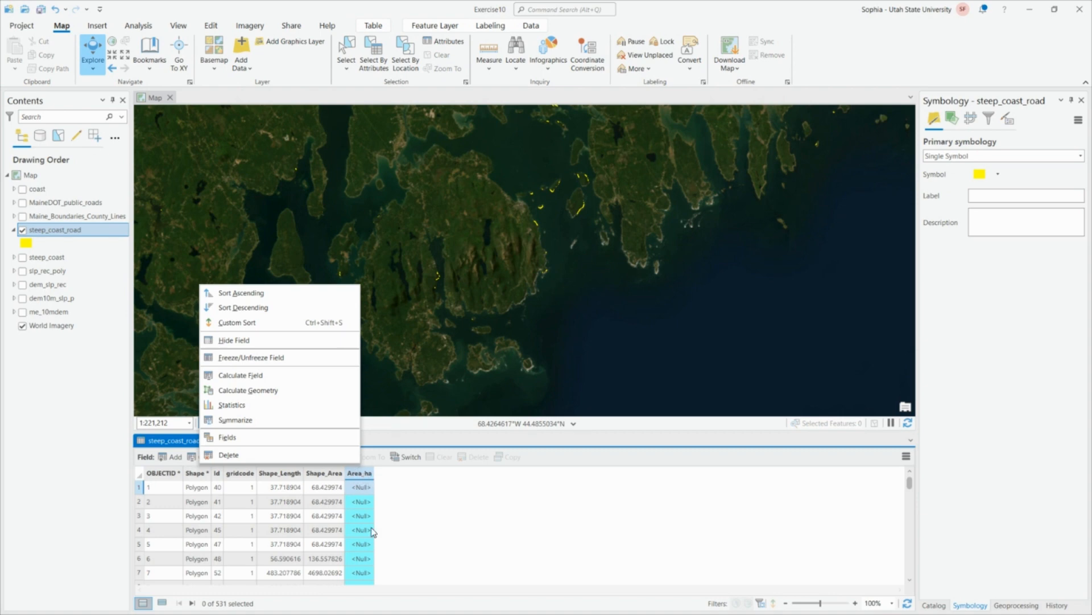
left_click(260, 397)
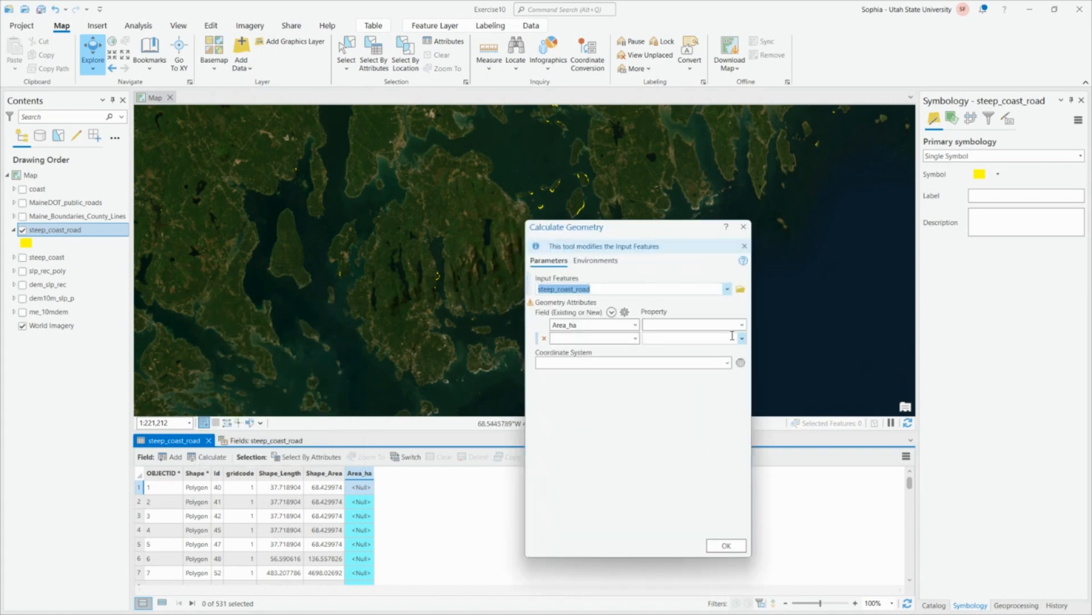
left_click(741, 324)
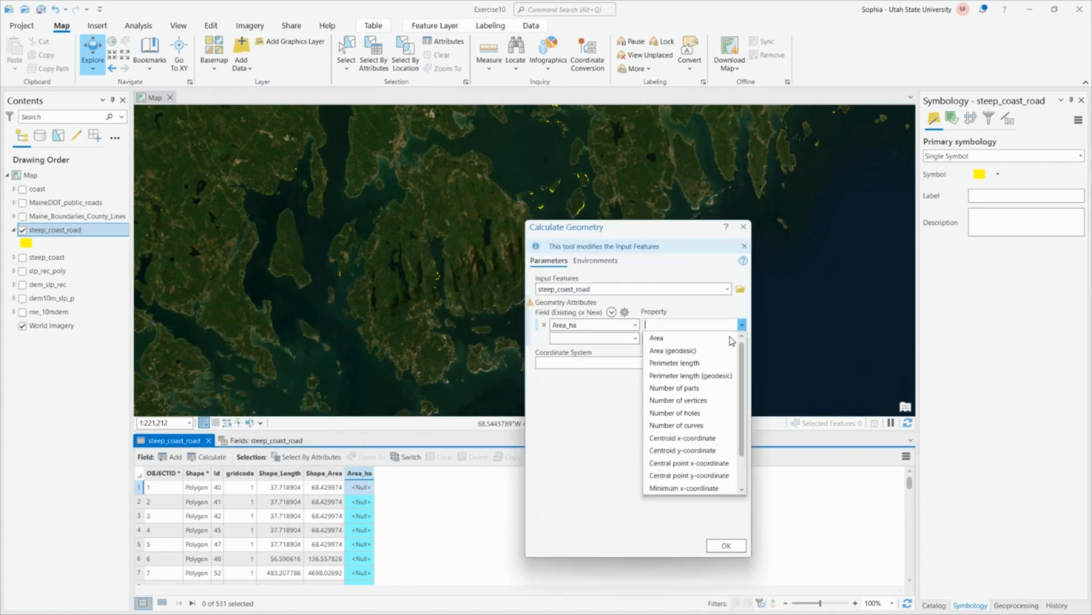
left_click(690, 352)
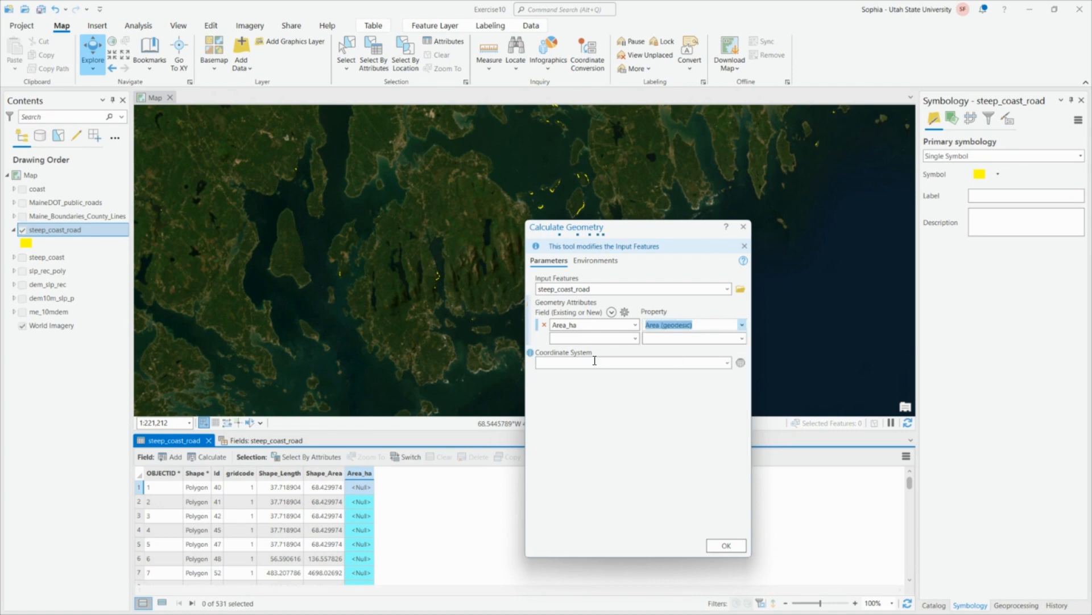
left_click(612, 363)
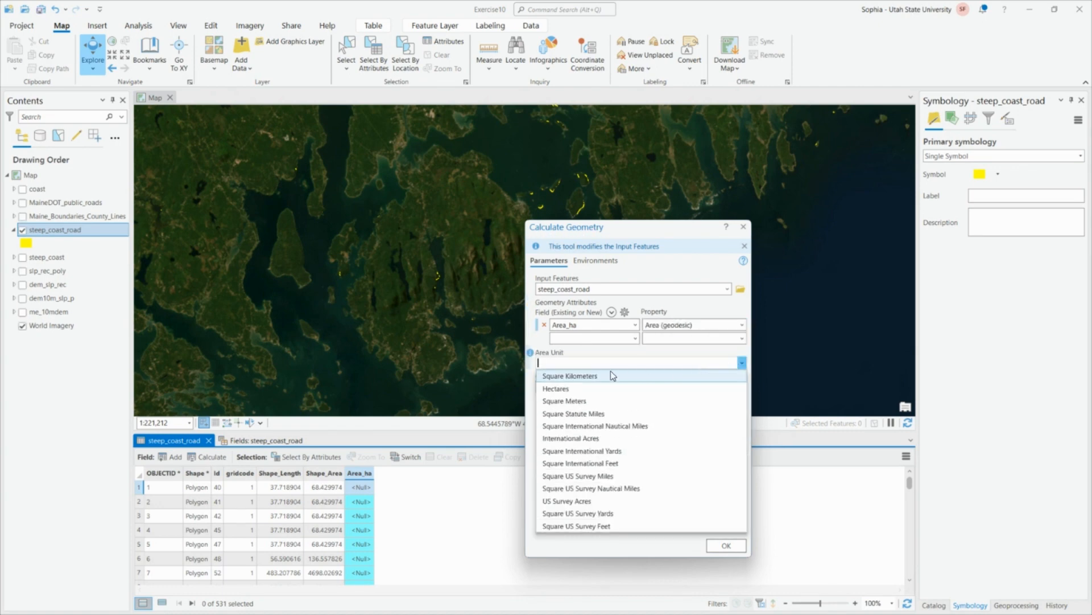
left_click(582, 387)
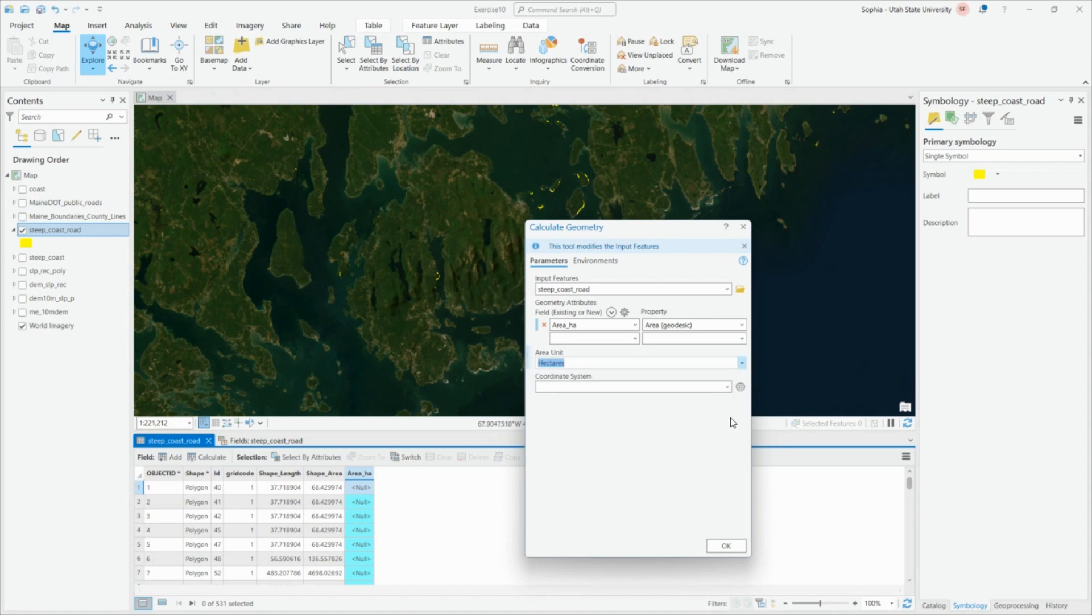
- Set the calculation's coordinate system to the current map's NAD_1983_2011_StatePlane_Maine_East_FIPS_1801 and run the geometry calculation
left_click(724, 390)
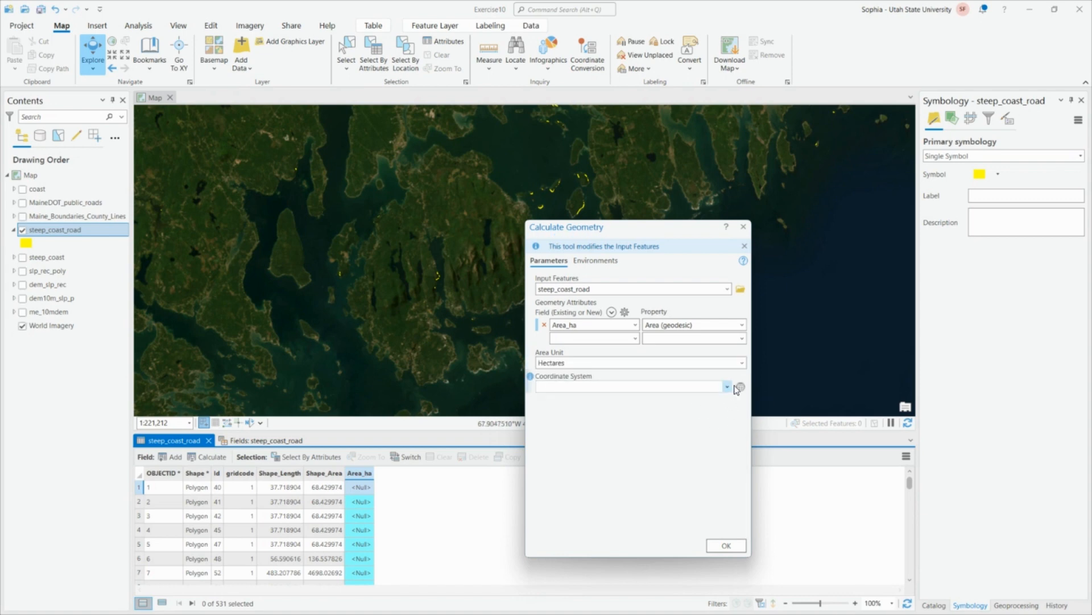
left_click(740, 387)
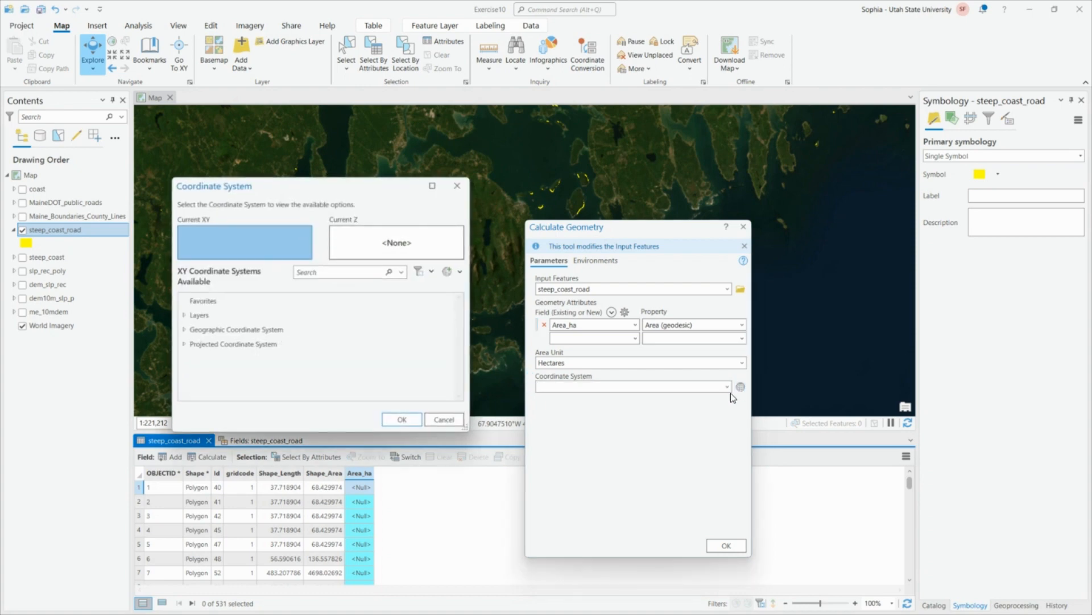
left_click(457, 185)
left_click(727, 386)
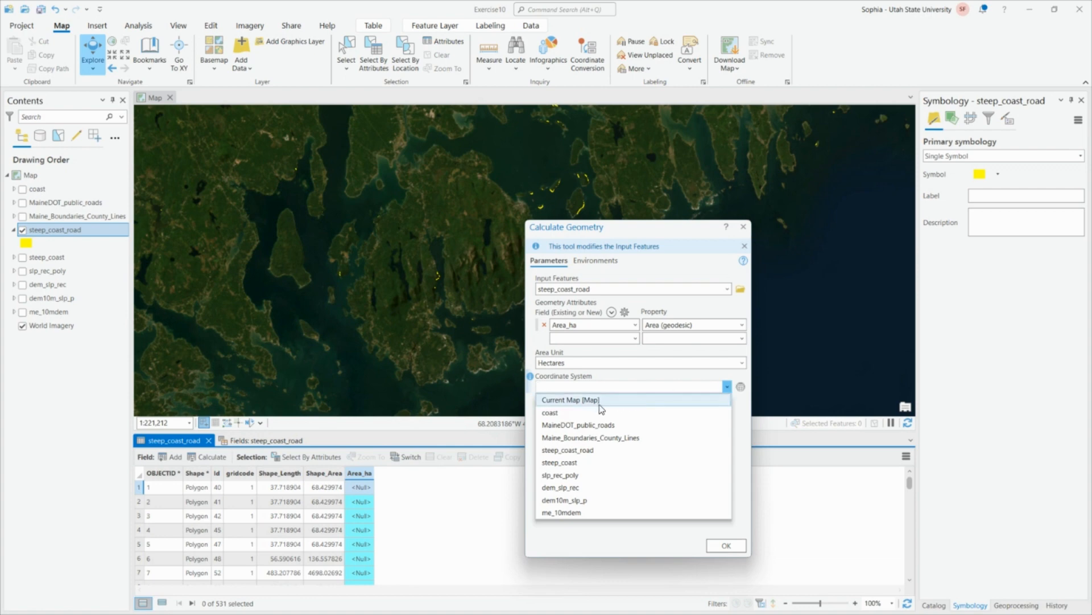
left_click(569, 400)
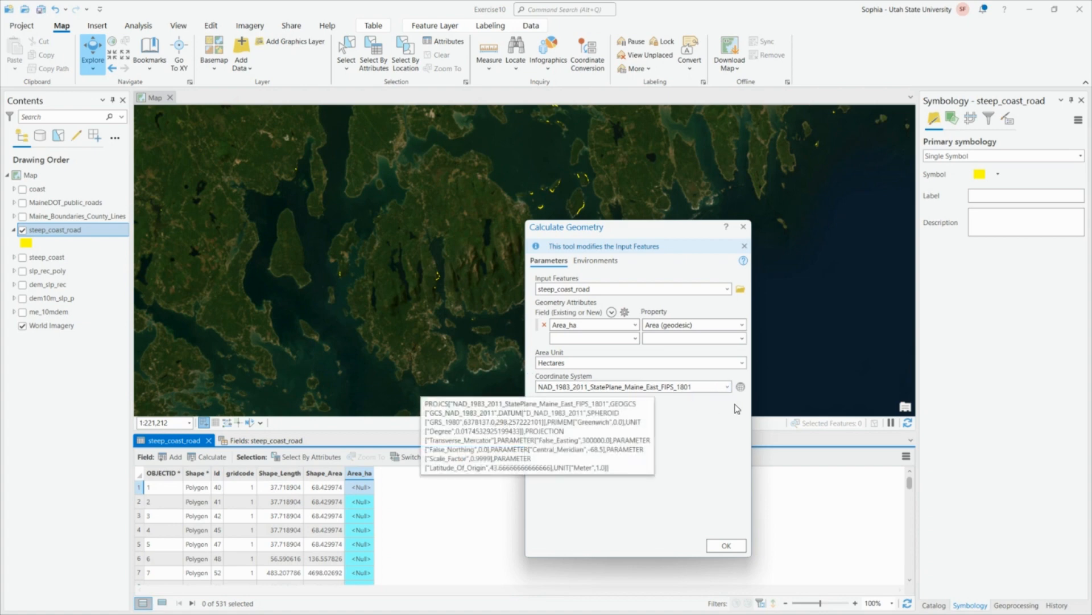
left_click(652, 387)
left_click(571, 417)
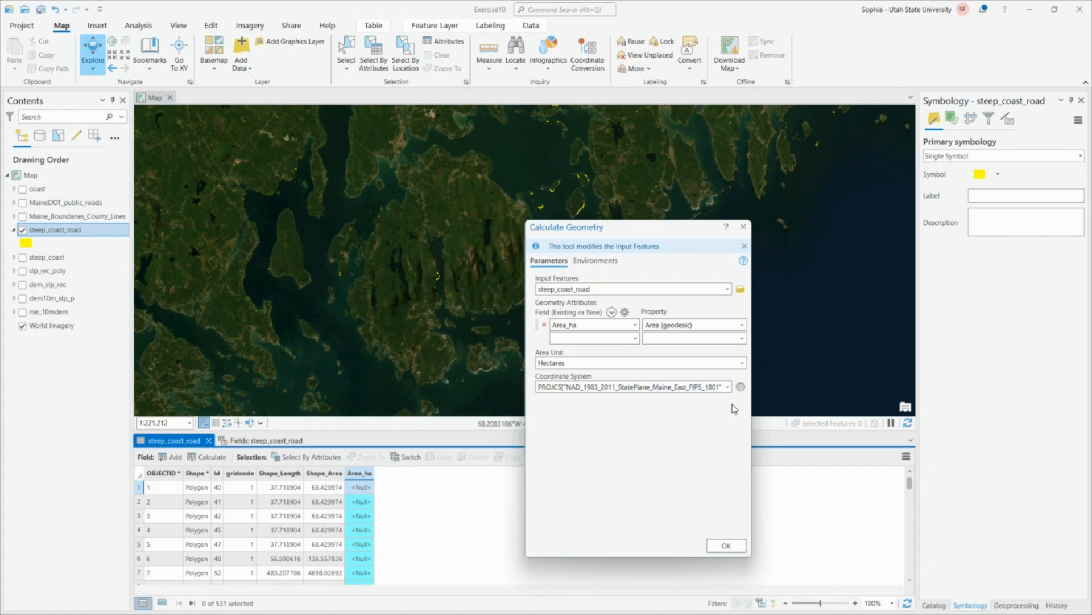
left_click(722, 547)
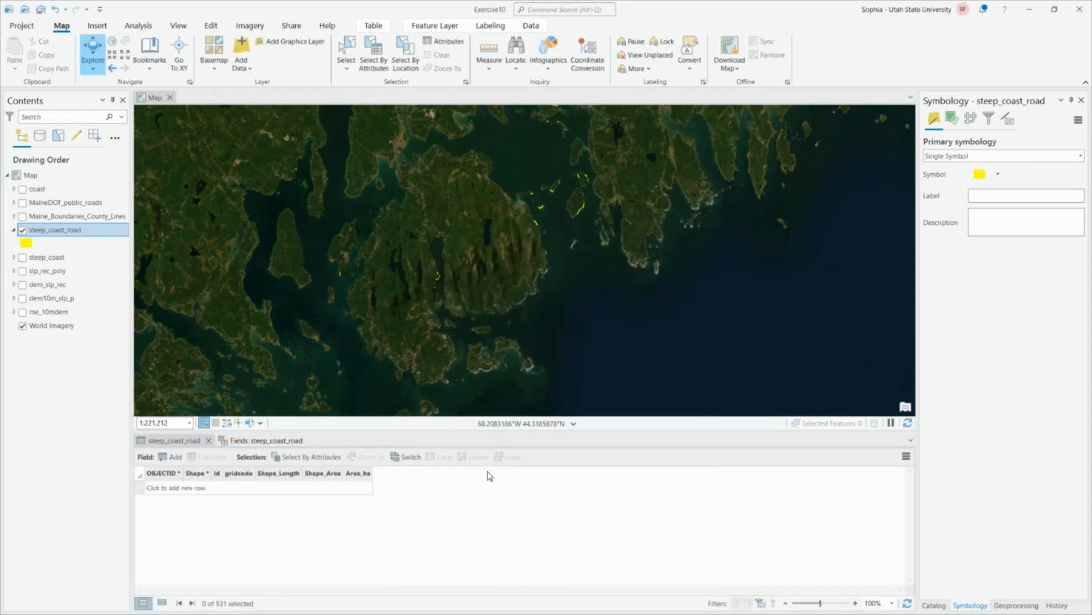
left_click(362, 488)
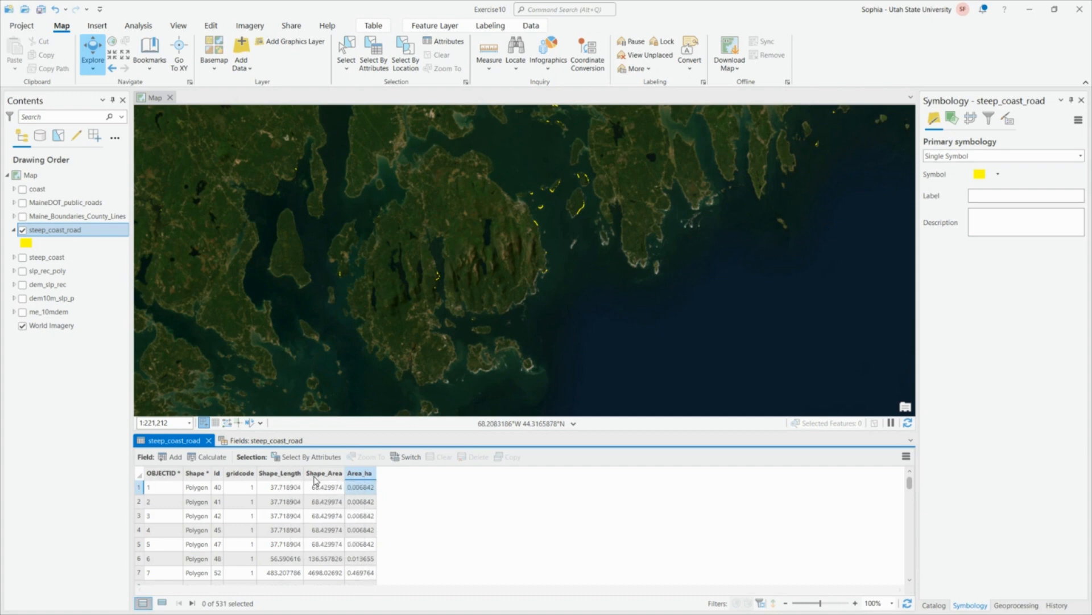
- Sort the steep_coast_road table by Area_ha in descending order and select the three polygons larger than 1 hectare
mouse_move(373, 476)
right_click(354, 475)
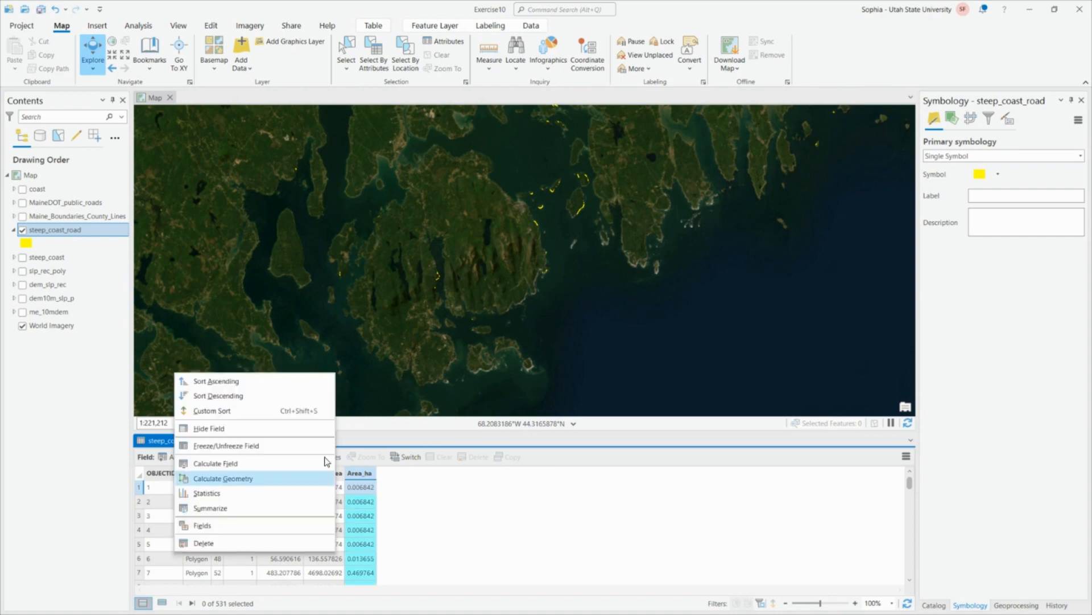
left_click(256, 396)
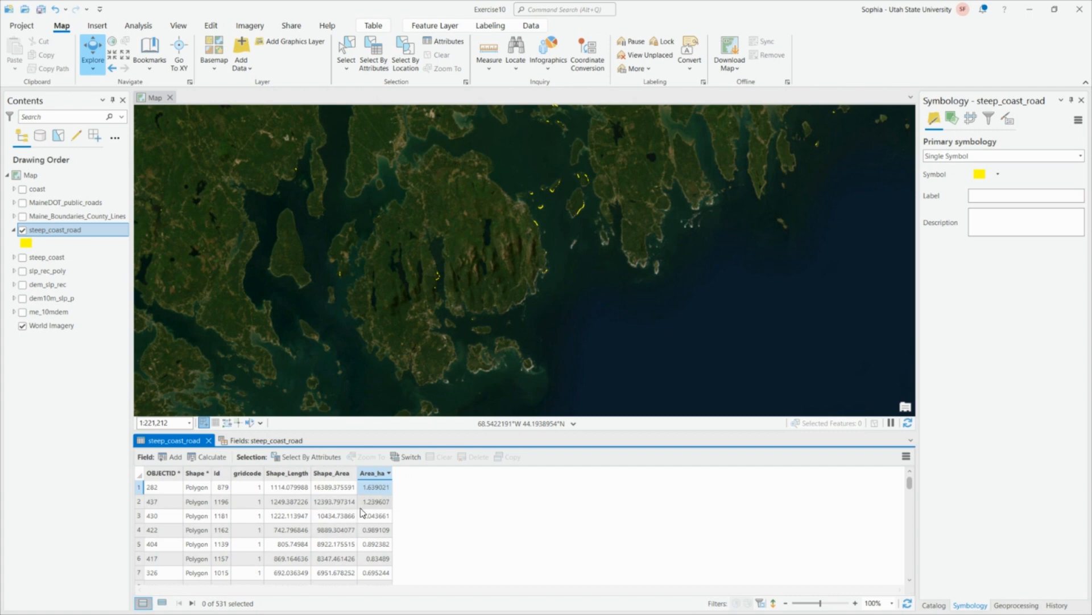
left_click(142, 489)
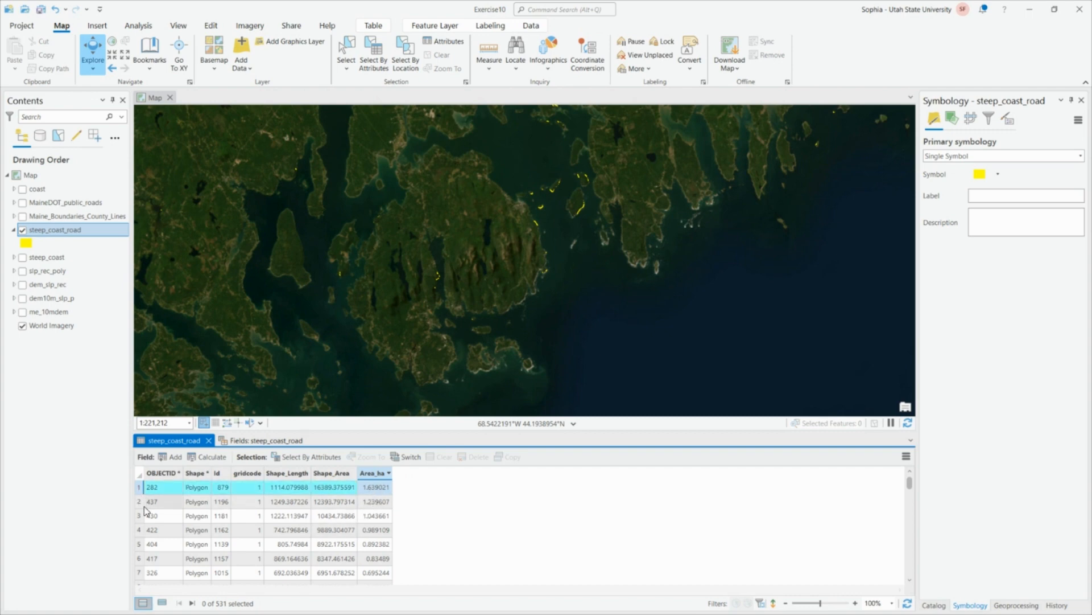
left_click(148, 496)
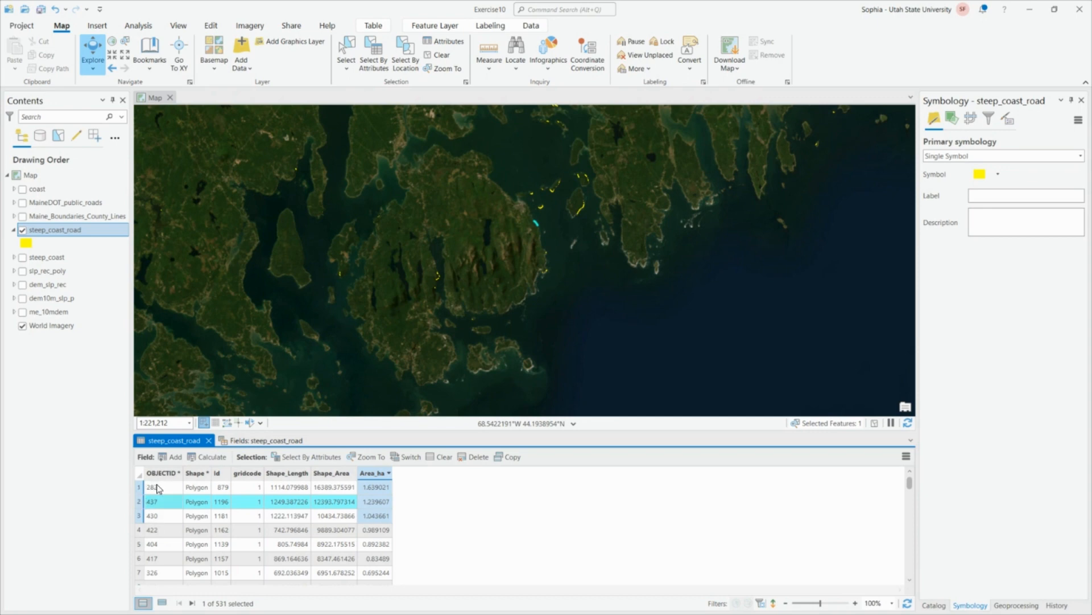
left_click(143, 488)
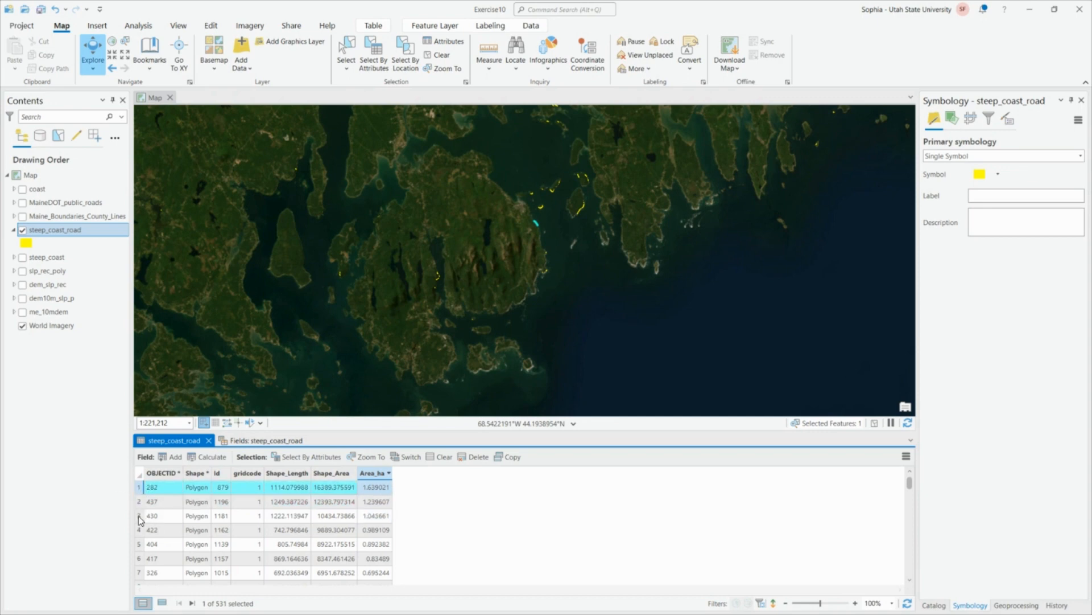
left_click(140, 517, "shift")
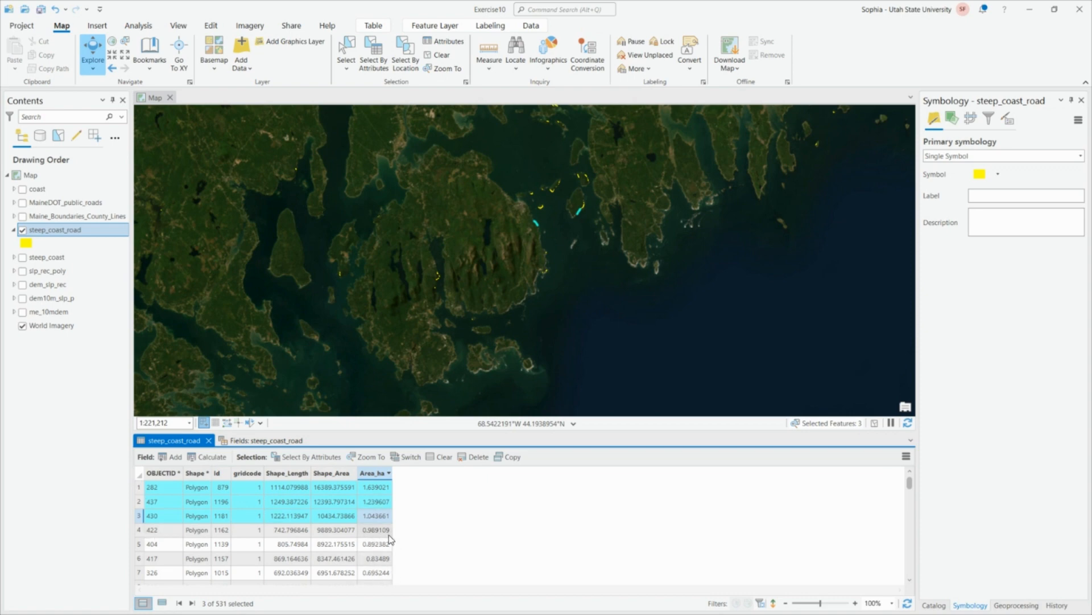
- Export the selected steep_coast_road polygons to a feature class named final_habitat in Exercise10.gdb
right_click(59, 229)
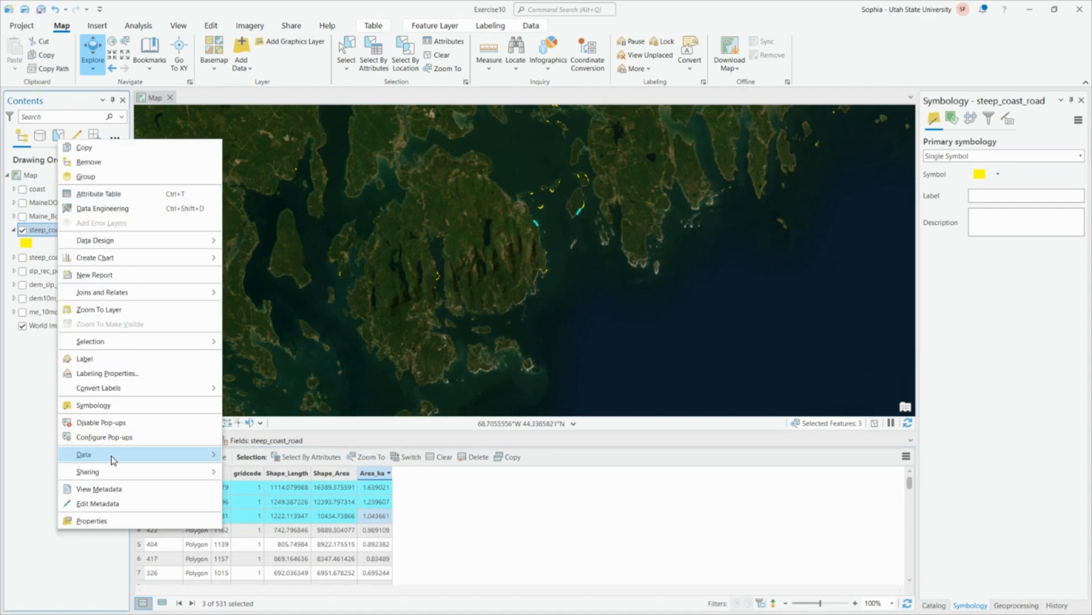
mouse_move(113, 460)
left_click(243, 456)
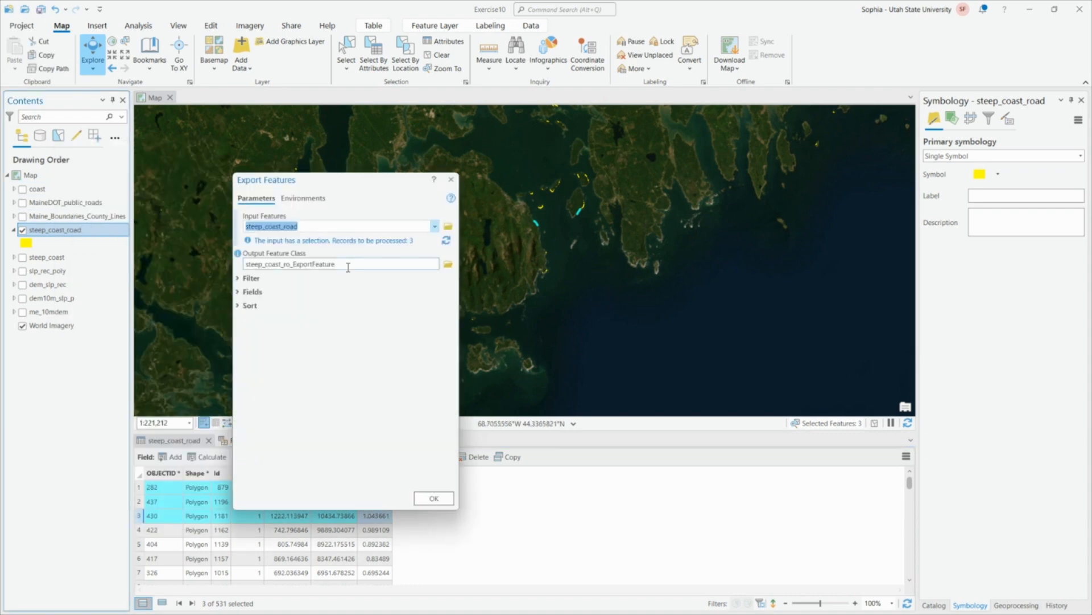
left_click(349, 267)
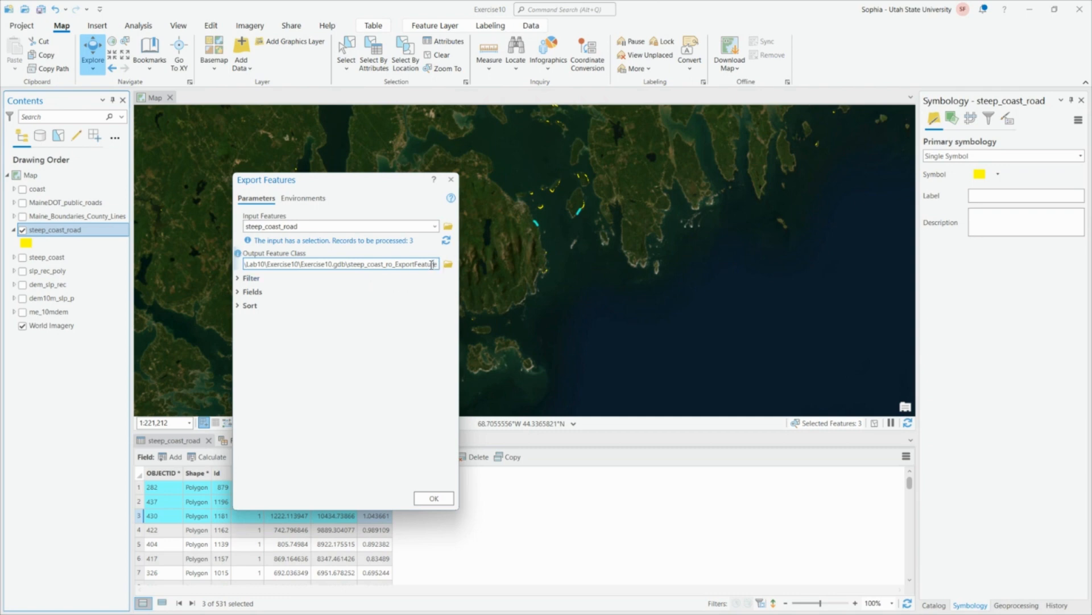
left_click_drag(436, 264, 352, 275)
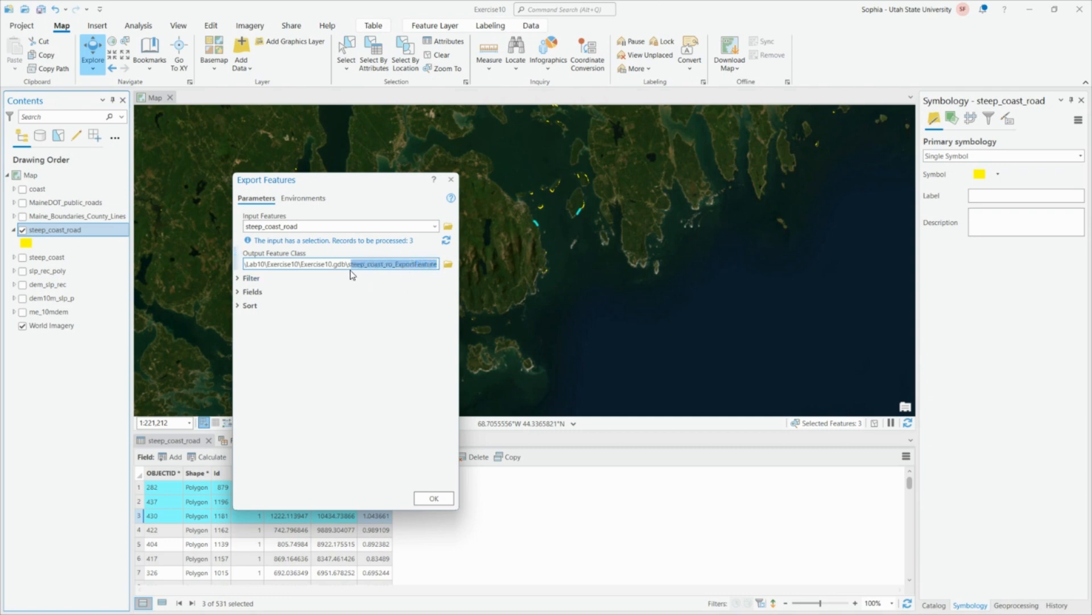
type("final")
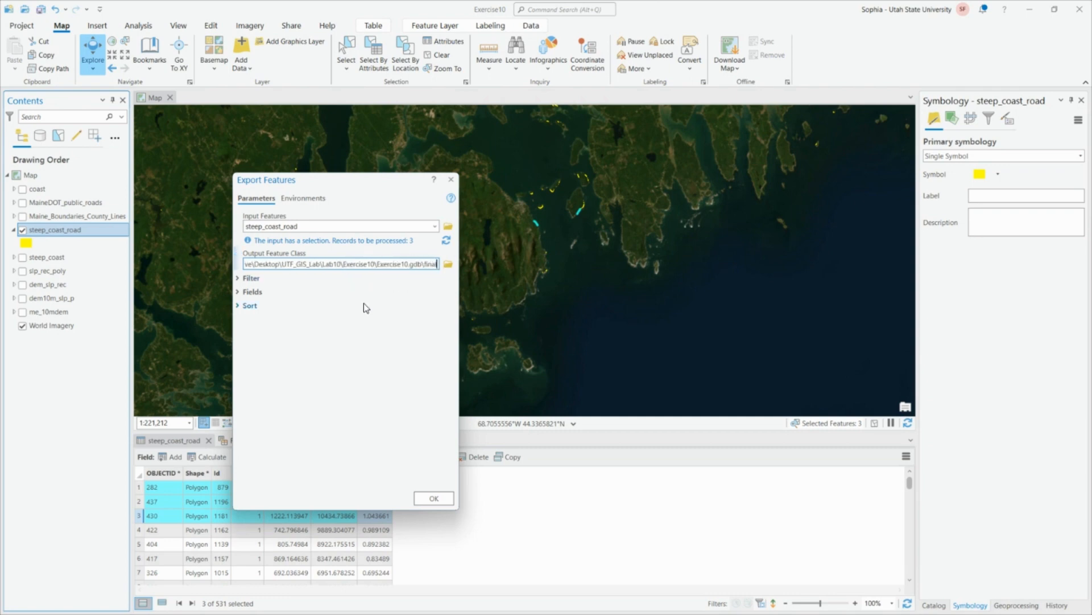
type("_habitat")
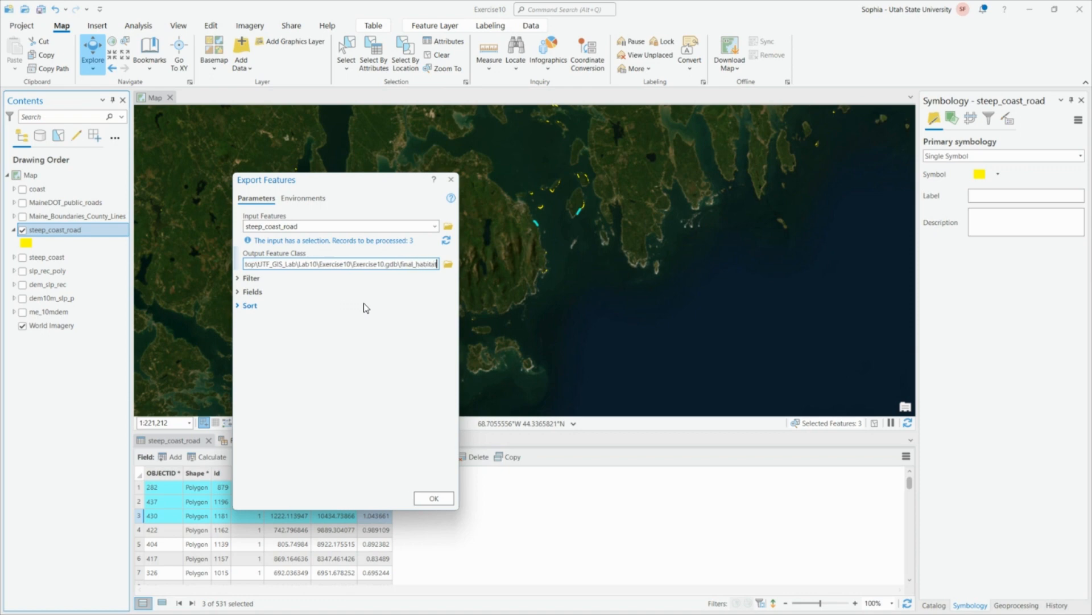
left_click(438, 503)
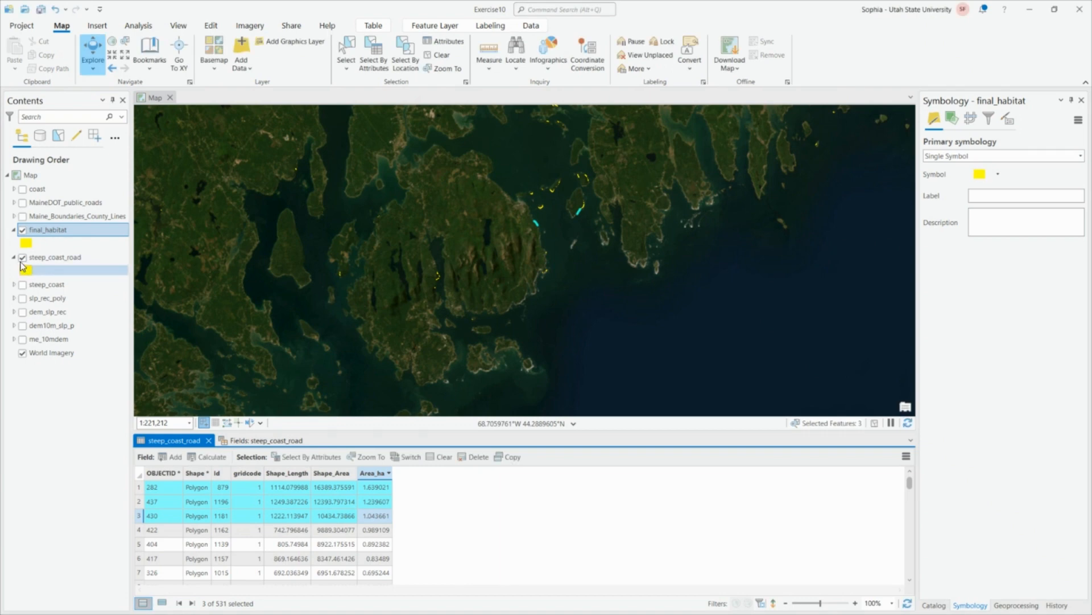
- Hide the steep_coast_road layer to view only the final_habitat polygons along the coast
left_click(23, 257)
scroll(484, 257, "down", 1)
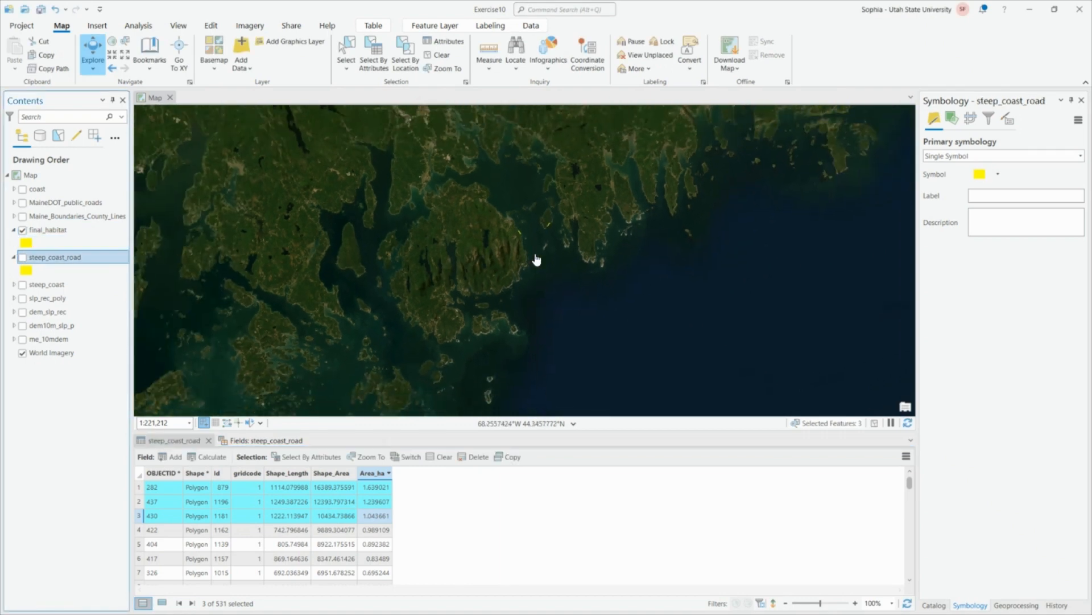
scroll(456, 349, "down", 2)
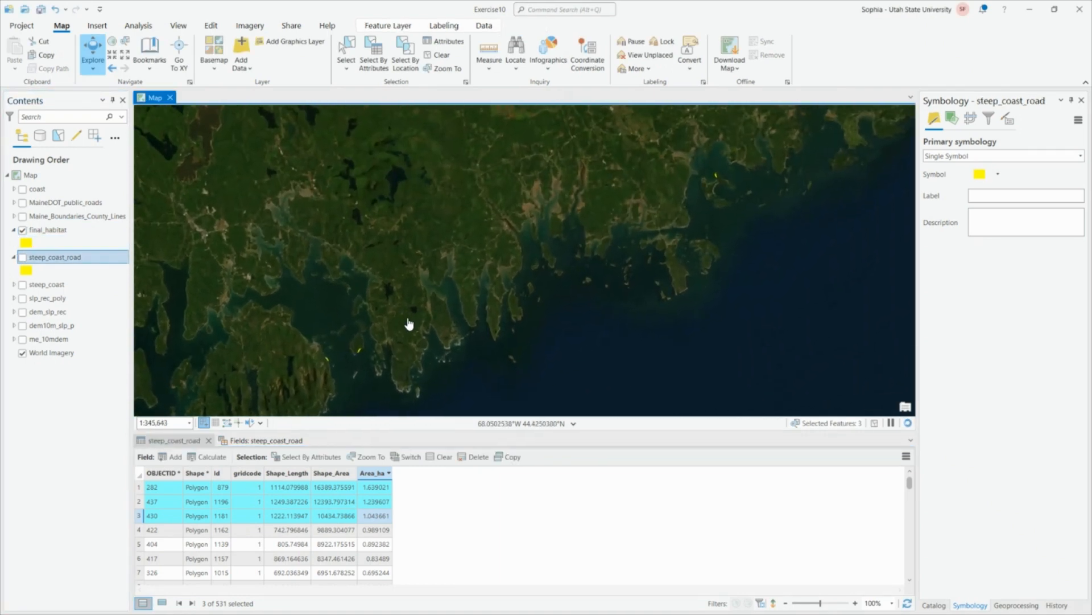
scroll(405, 327, "up", 2)
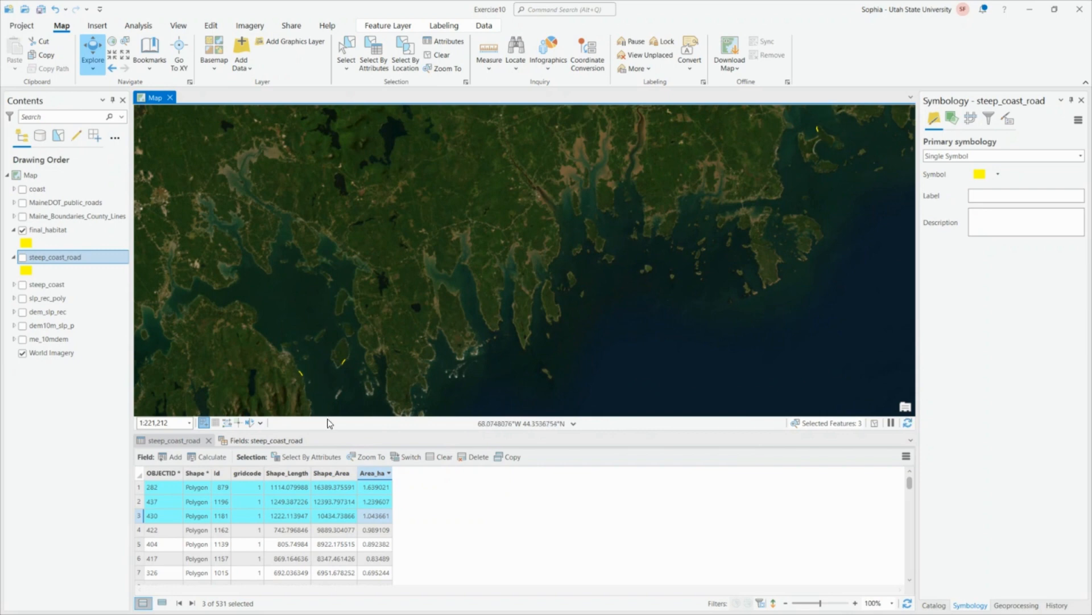
- Close the steep_coast_road table and fields view, clear the selected features, and save the project
left_click(204, 444)
left_click(209, 442)
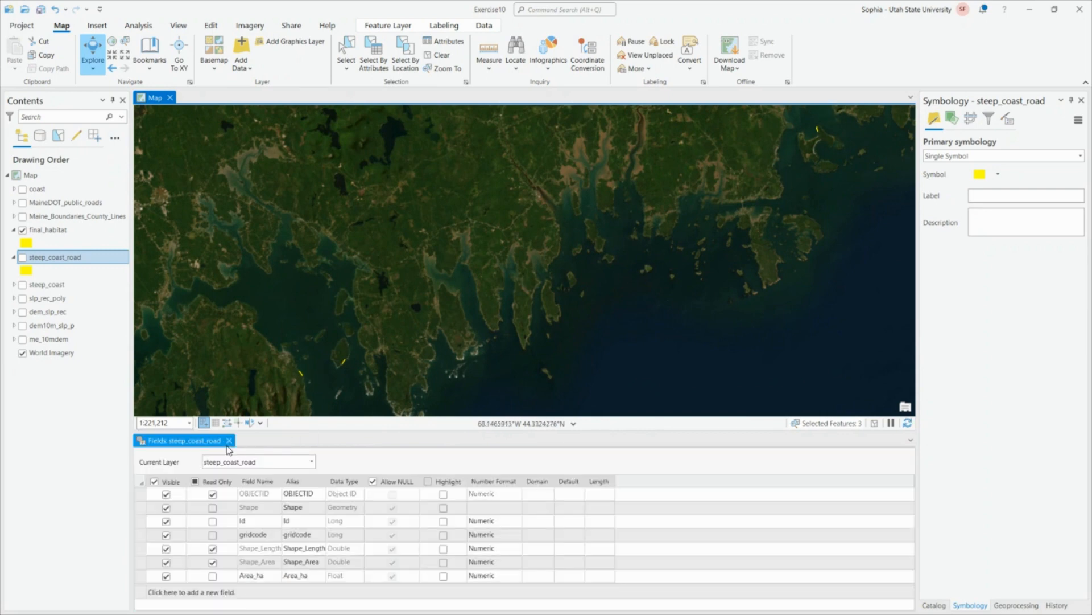
left_click(228, 441)
left_click(442, 56)
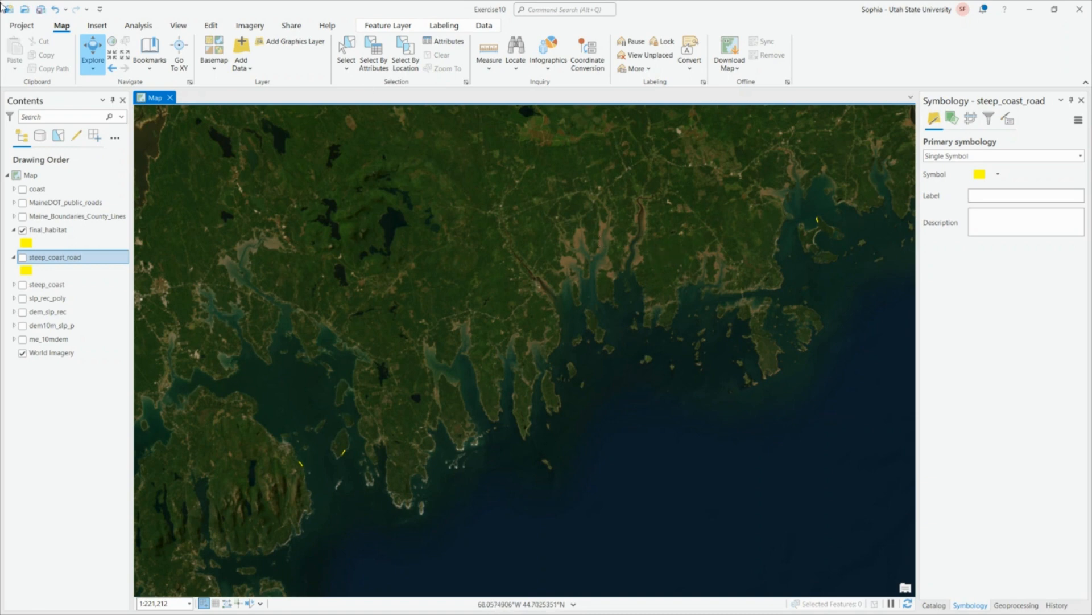
left_click(41, 9)
- Examine the locations of the final_habitat polygons on the islands and along the coast
scroll(357, 459, "up", 5)
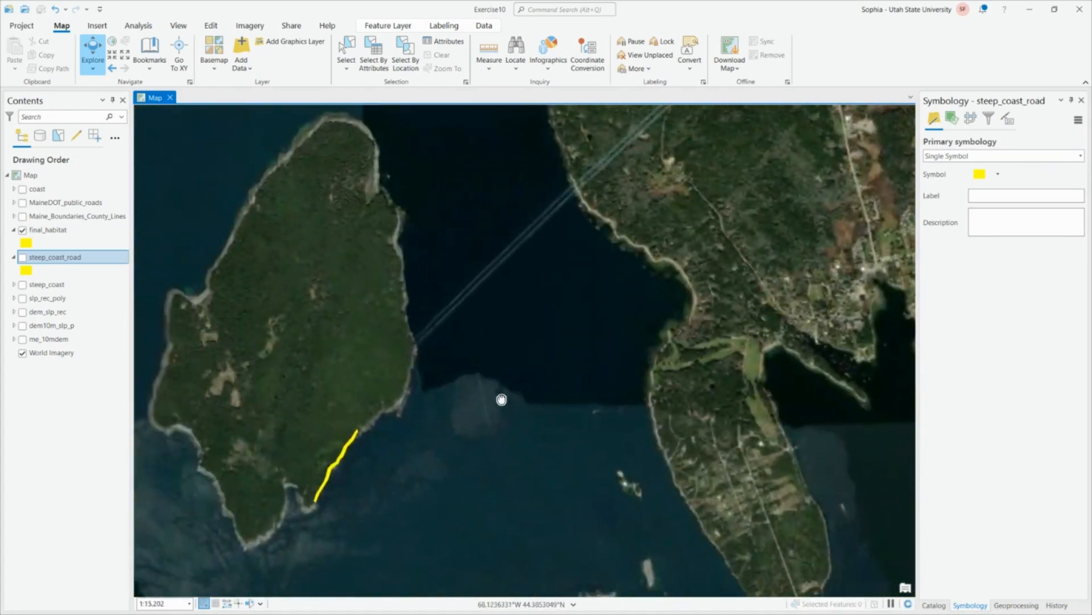
scroll(452, 380, "down", 5)
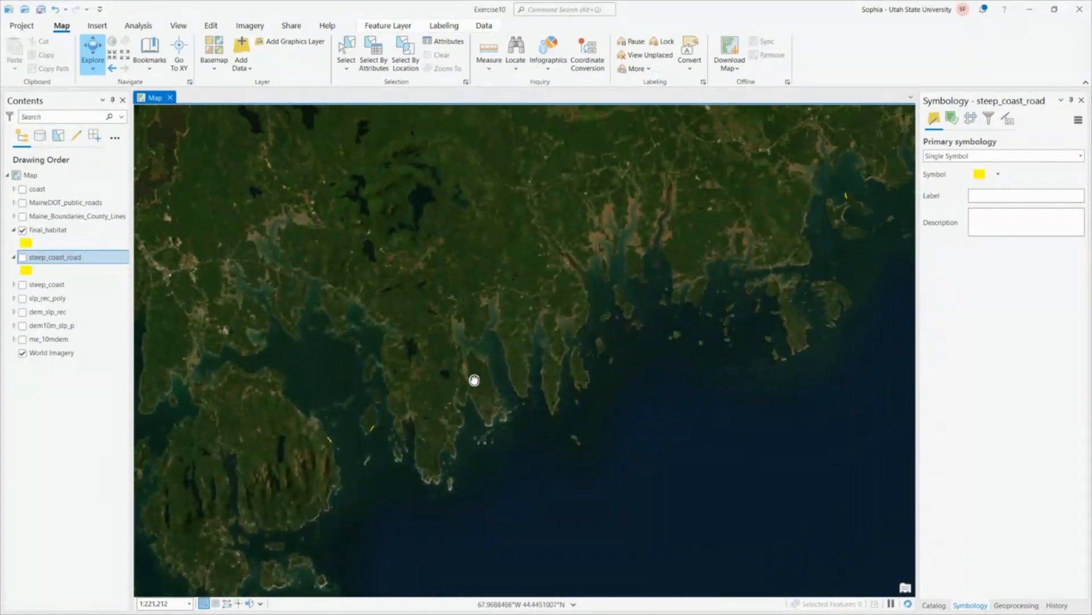
scroll(556, 357, "down", 2)
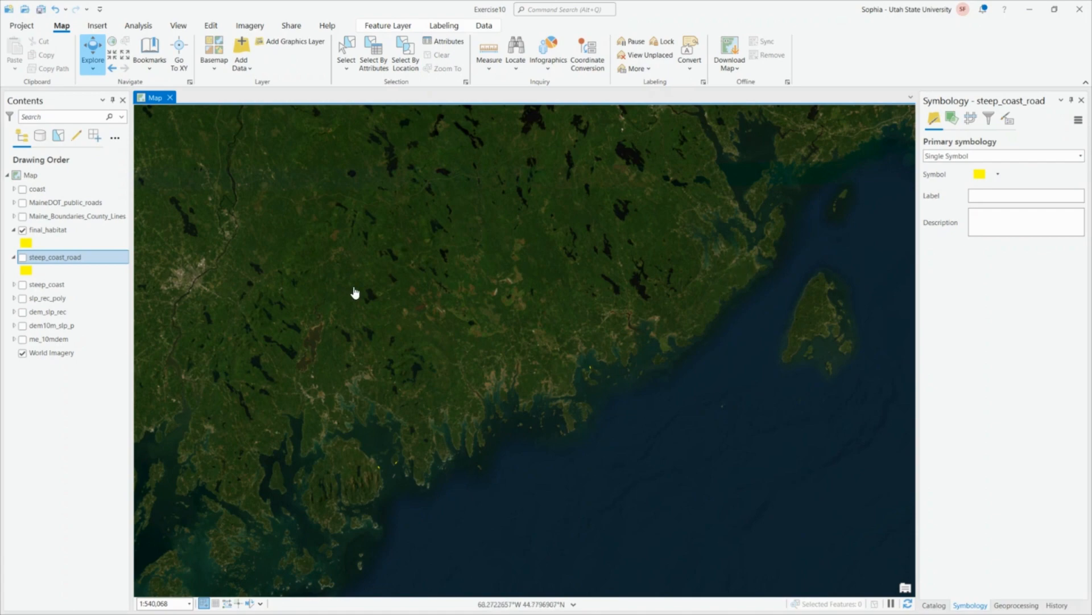
scroll(464, 414, "up", 2)
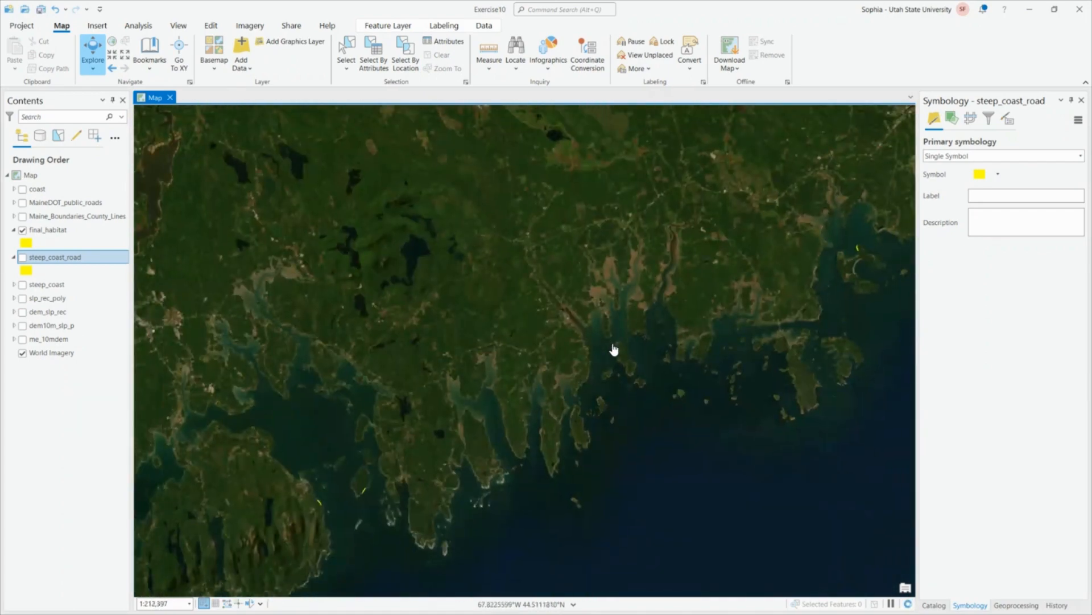
- Insert a new map into the project and set its basemap to World Imagery
mouse_move(614, 351)
left_mouse_down()
mouse_move(553, 359)
mouse_move(595, 341)
left_mouse_up()
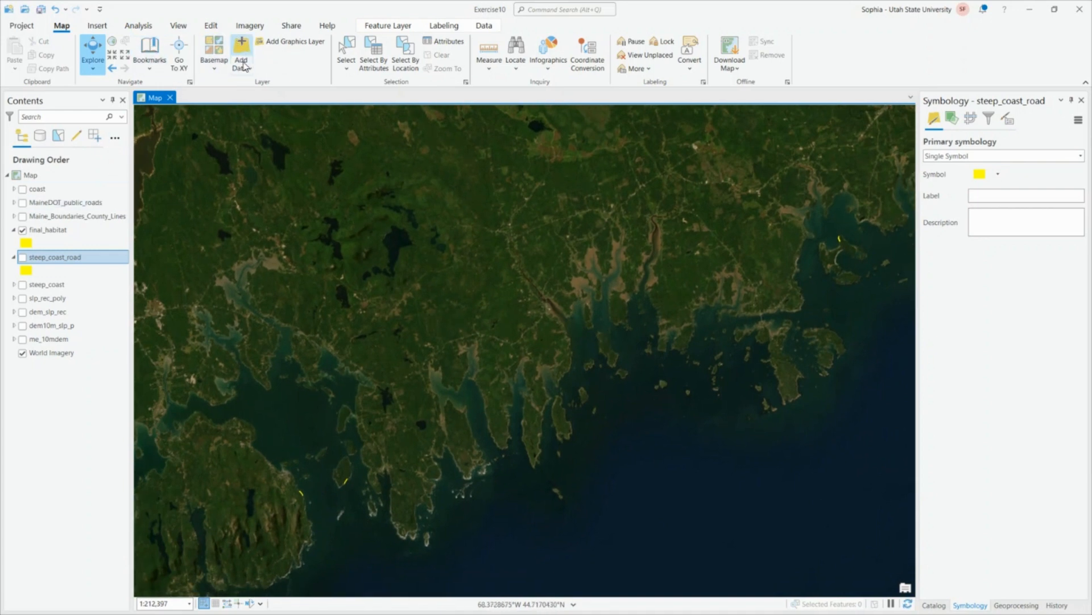
left_click(97, 26)
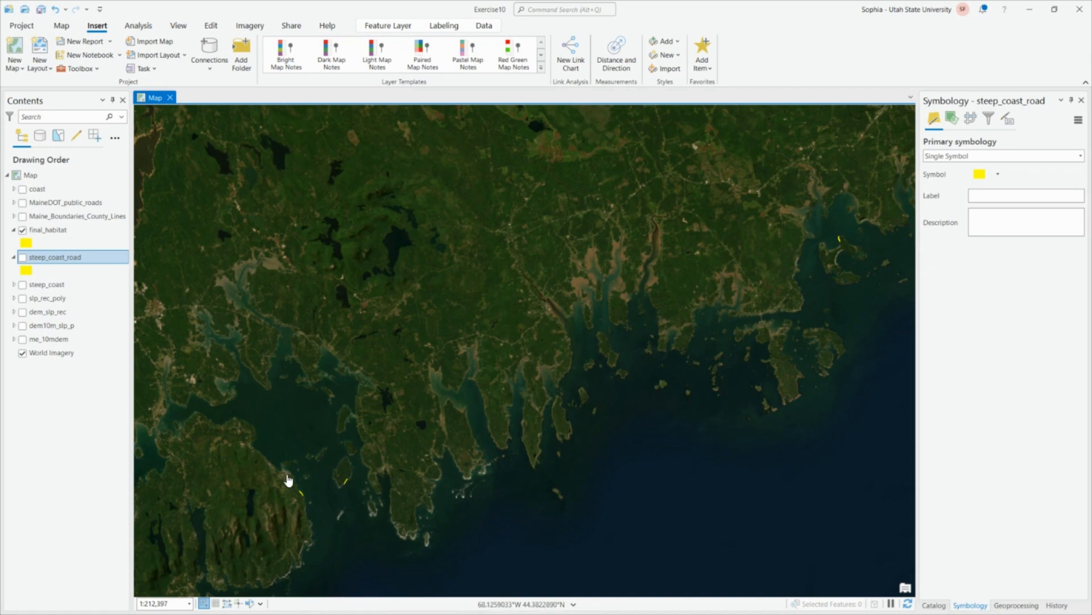
scroll(296, 483, "up", 5)
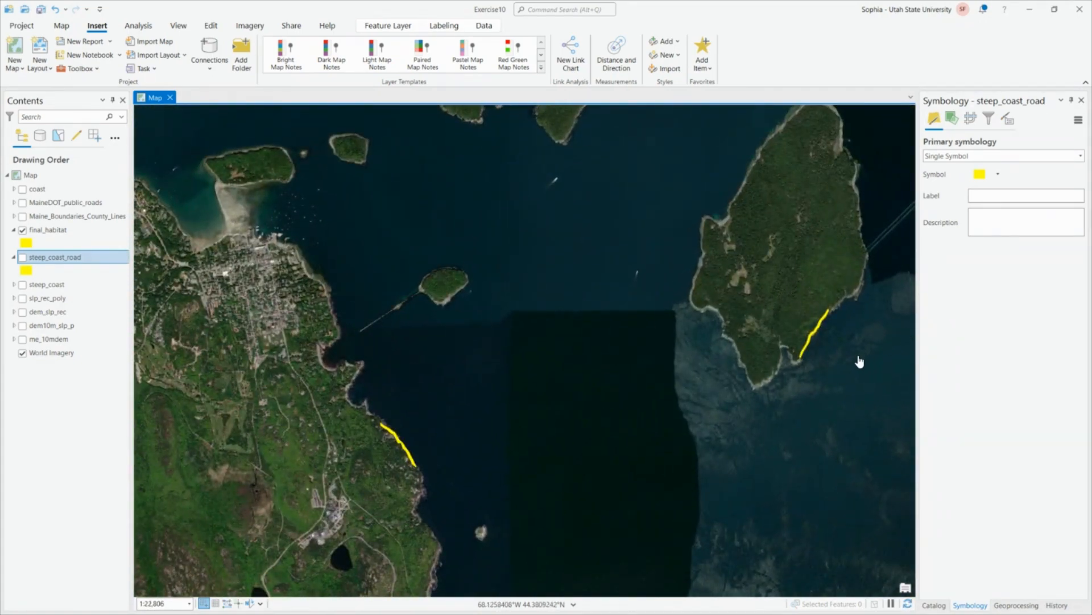
scroll(660, 330, "down", 5)
scroll(657, 325, "down", 2)
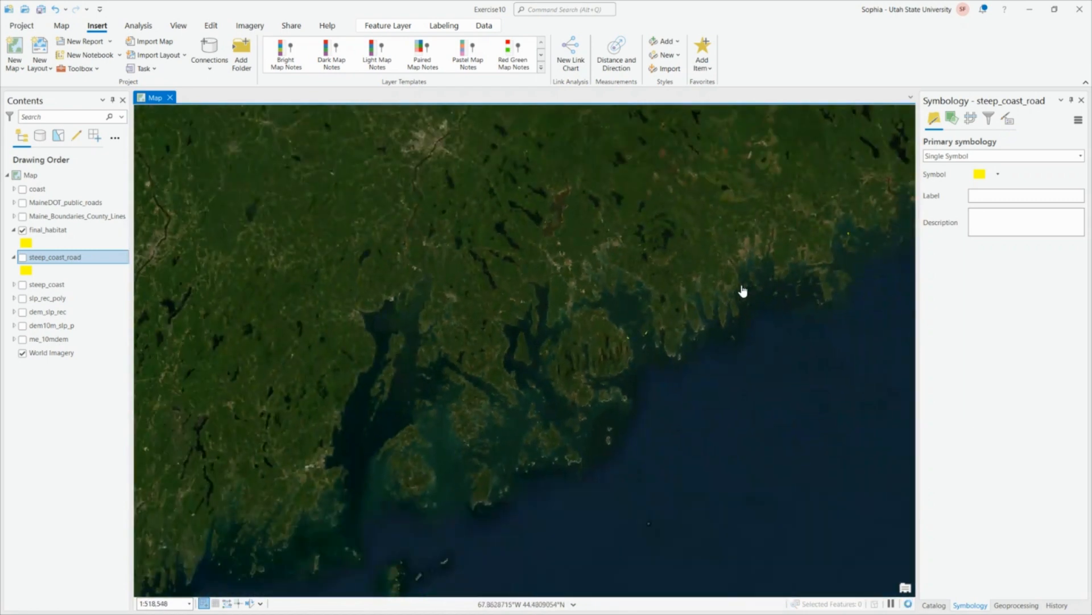
left_click_drag(744, 293, 592, 352)
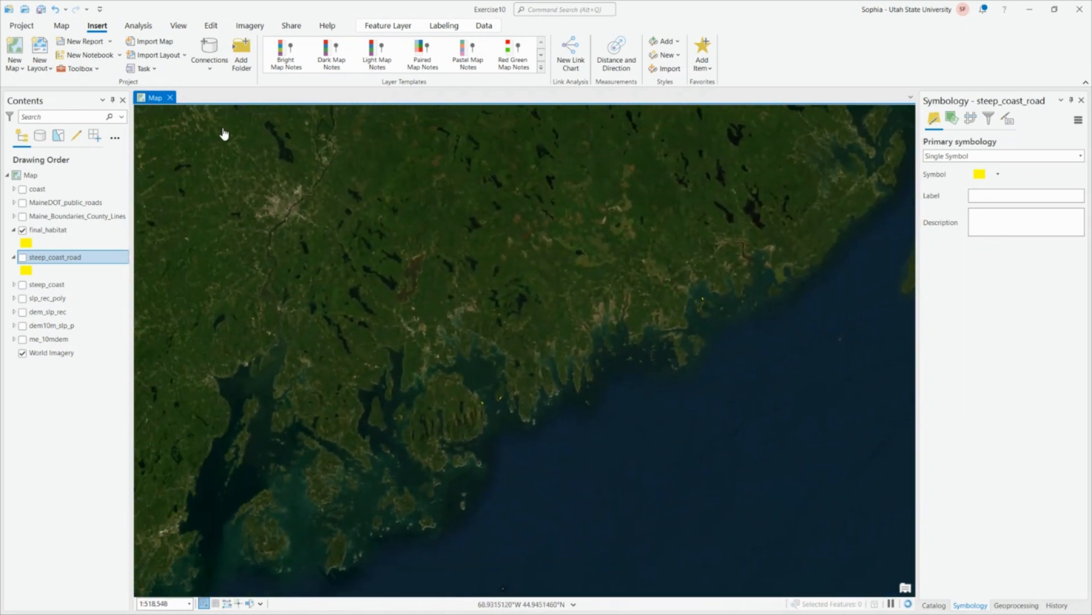
left_click(14, 51)
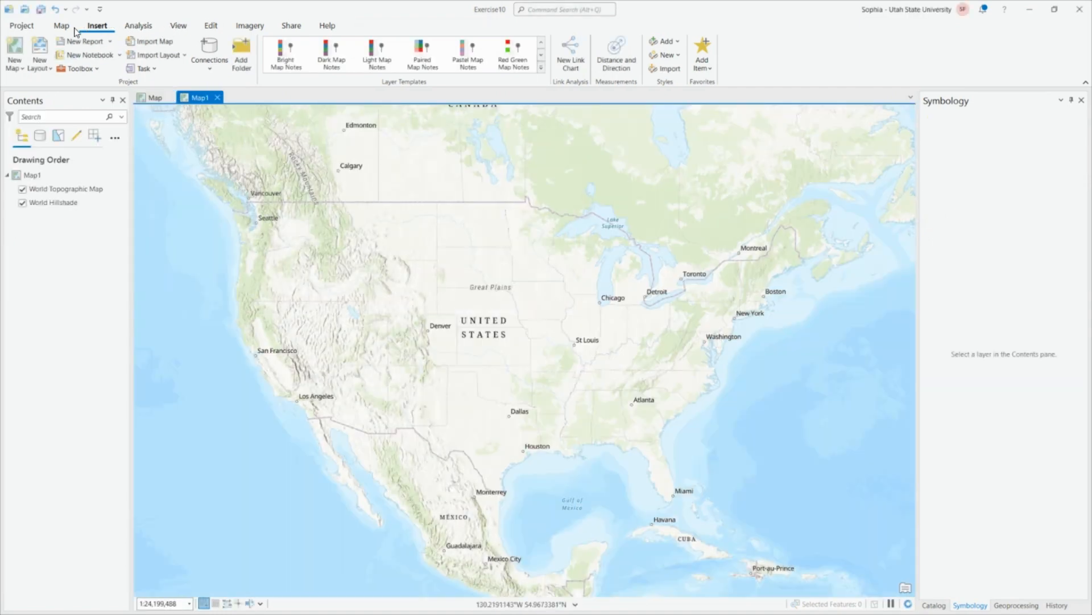
left_click(62, 26)
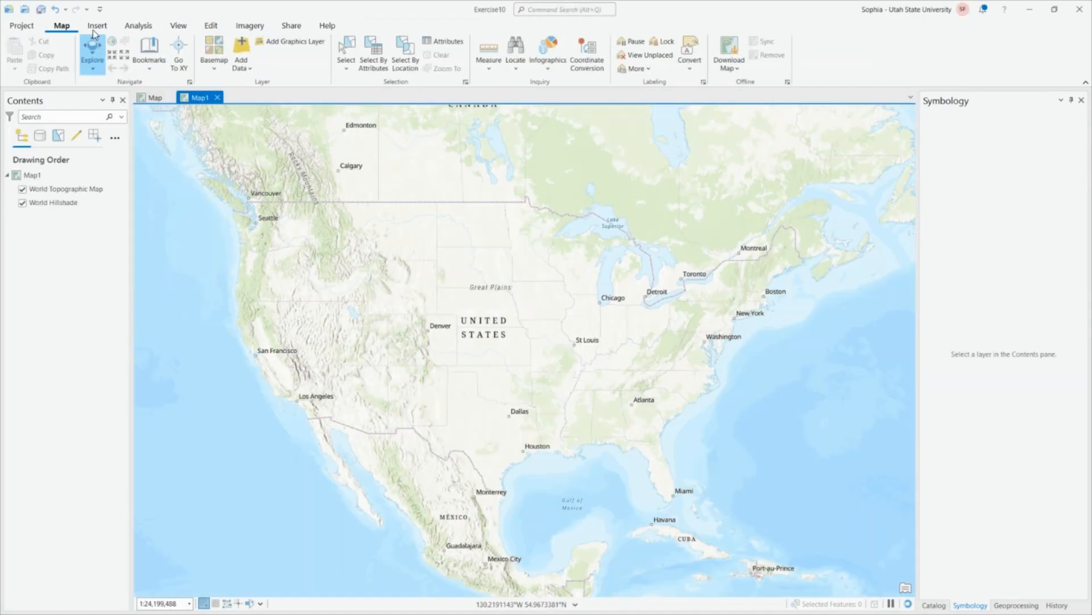
left_click(214, 54)
left_click(45, 134)
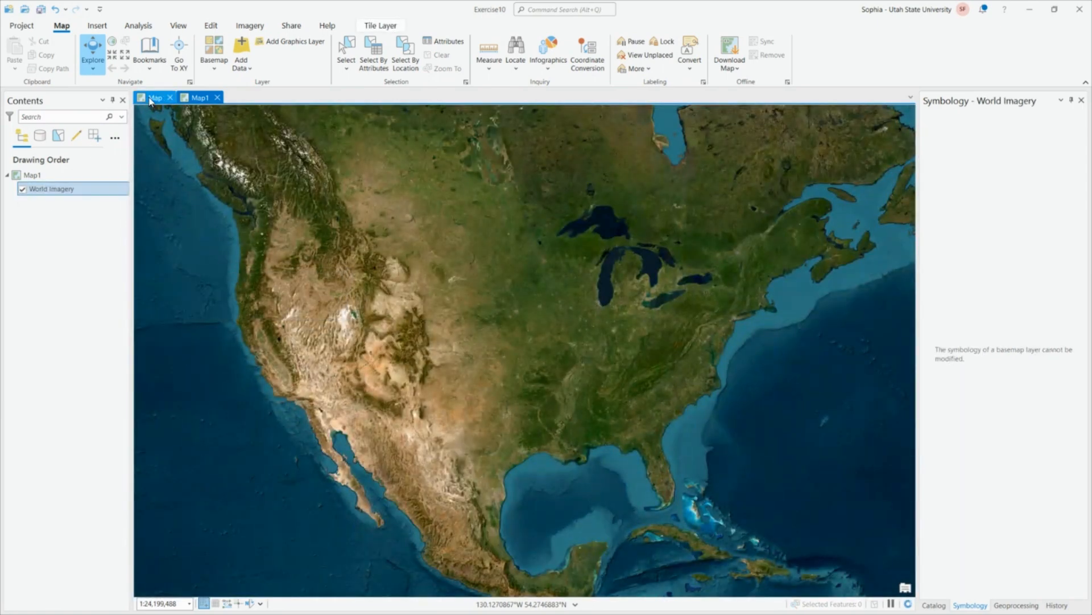
- Copy the final_habitat layer from the original map and paste it into Map1
left_click(152, 98)
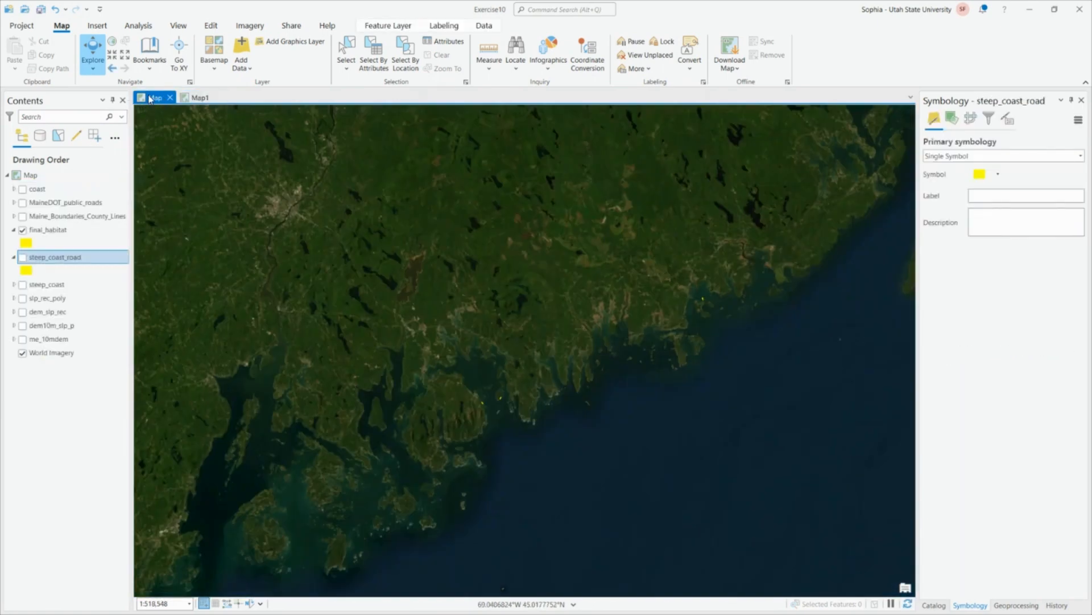
left_click(43, 231)
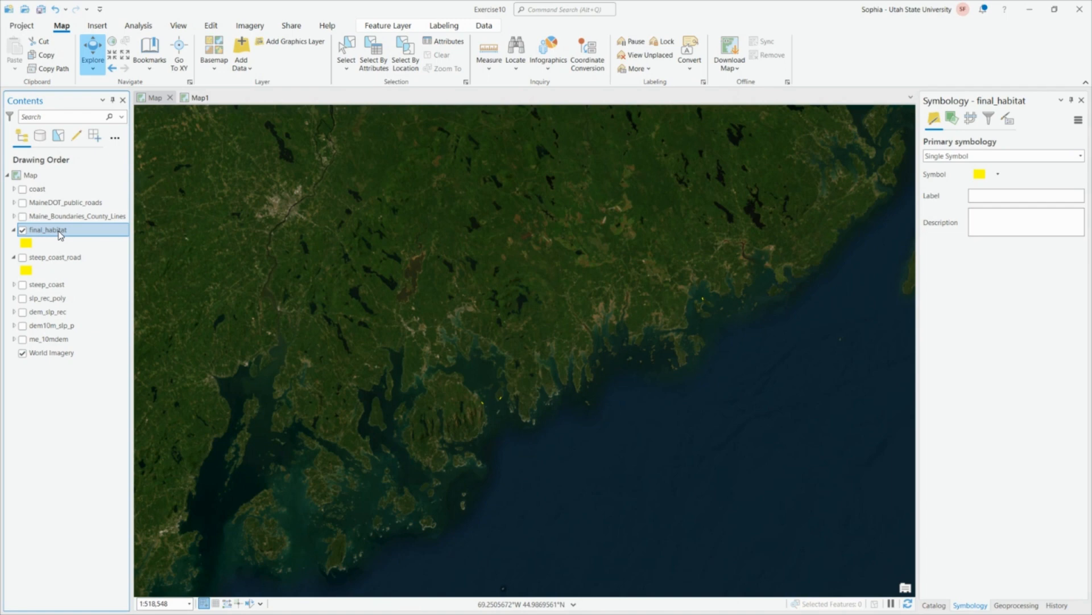
right_click(60, 233)
left_click(77, 224)
left_click(199, 97)
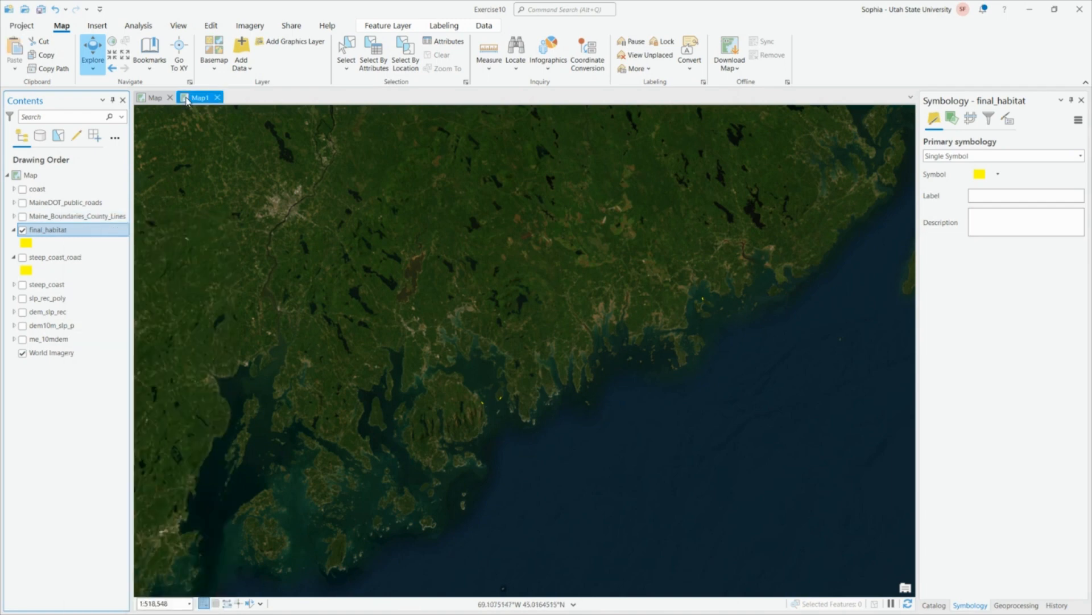
right_click(46, 175)
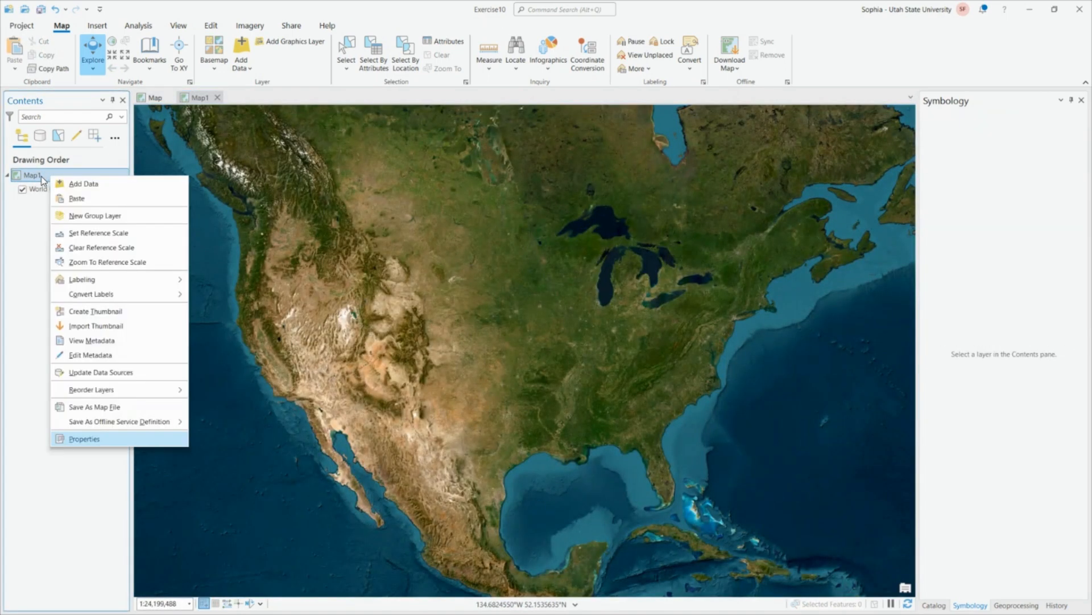
left_click(83, 199)
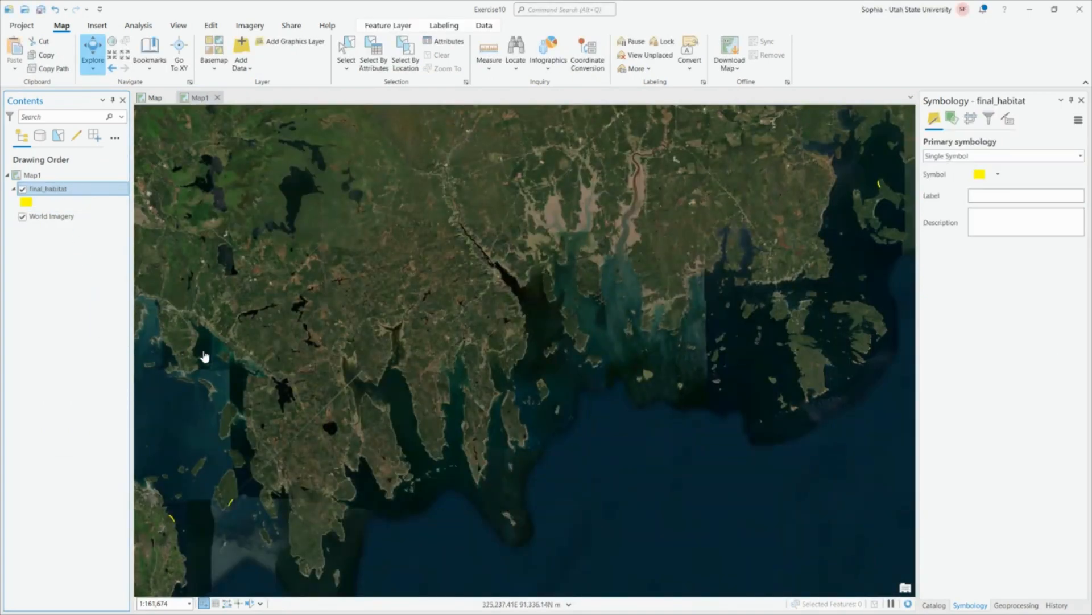
left_click(306, 460)
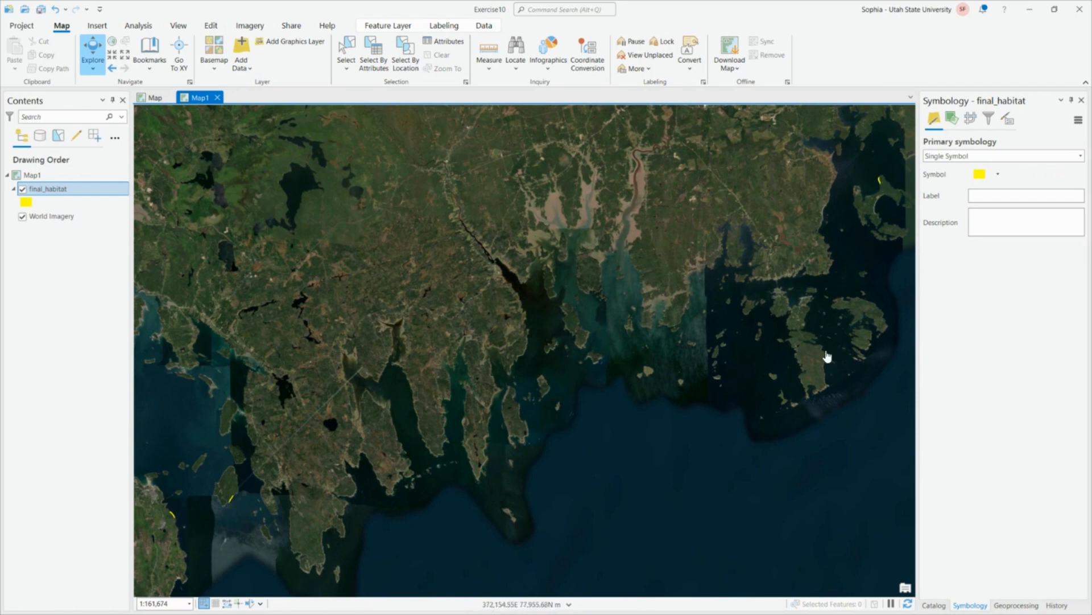
- Place the Map1 view ahead of Map, and frame Map on the final_habitat polygon along the coast south of Bar Harbor
left_click(158, 98)
left_click_drag(200, 98, 145, 107)
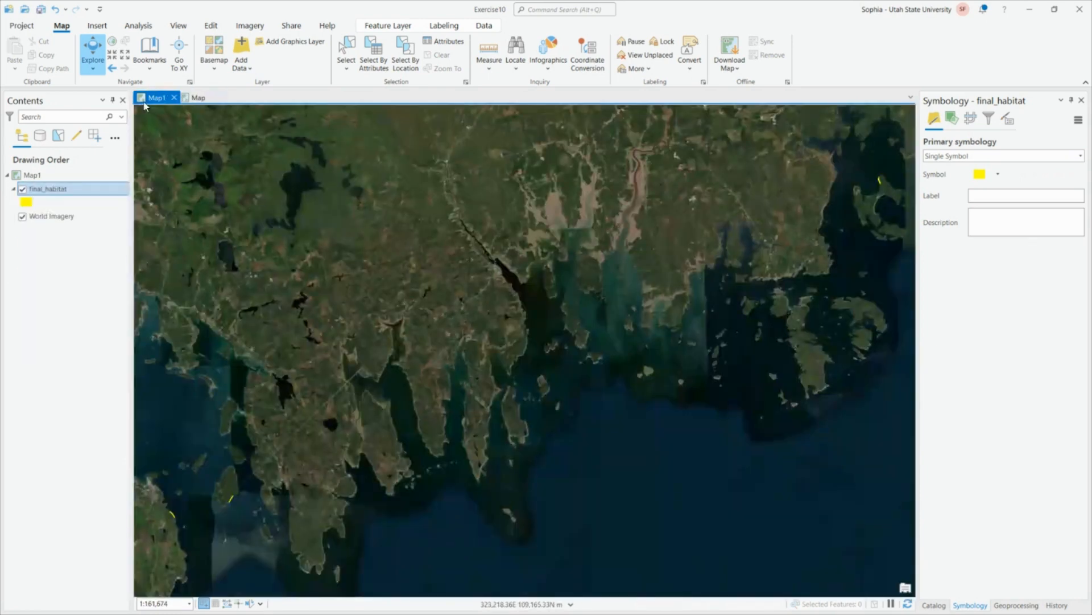
left_click(200, 98)
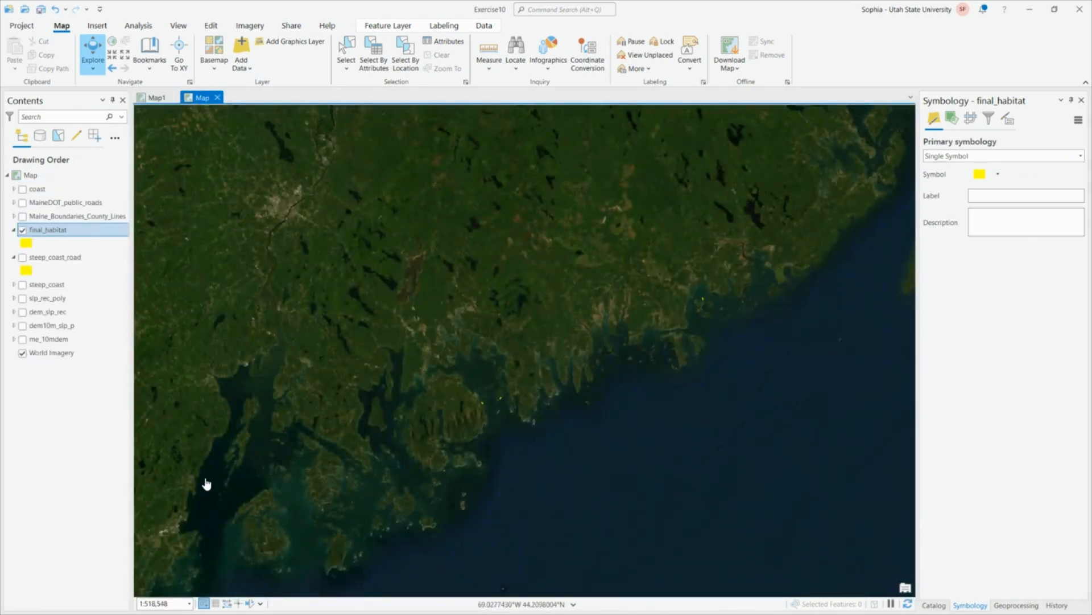
scroll(483, 425, "up", 6)
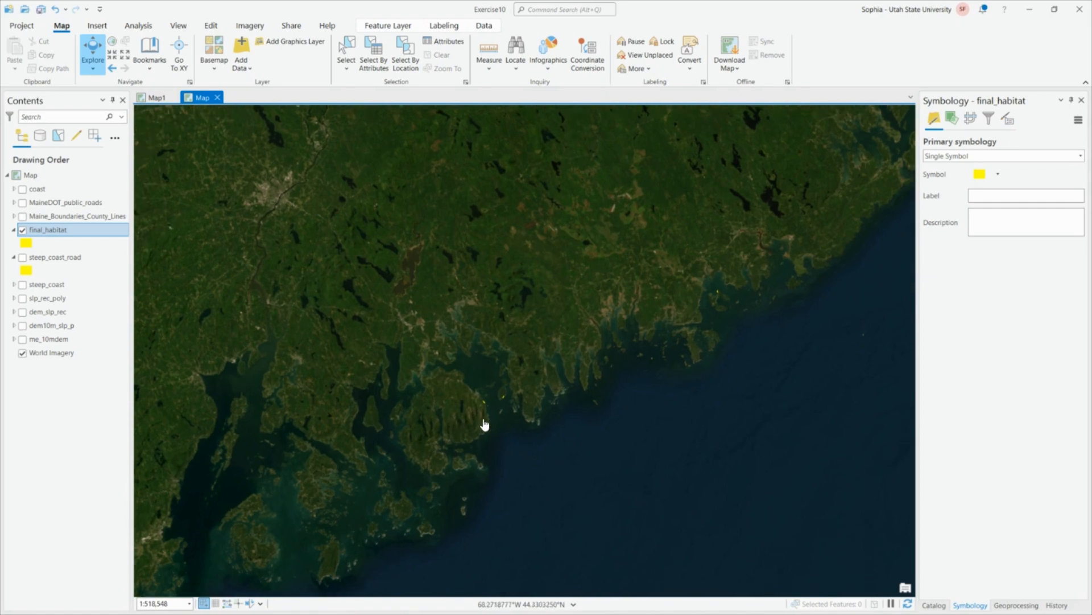
left_click_drag(620, 227, 530, 382)
scroll(602, 310, "up", 2)
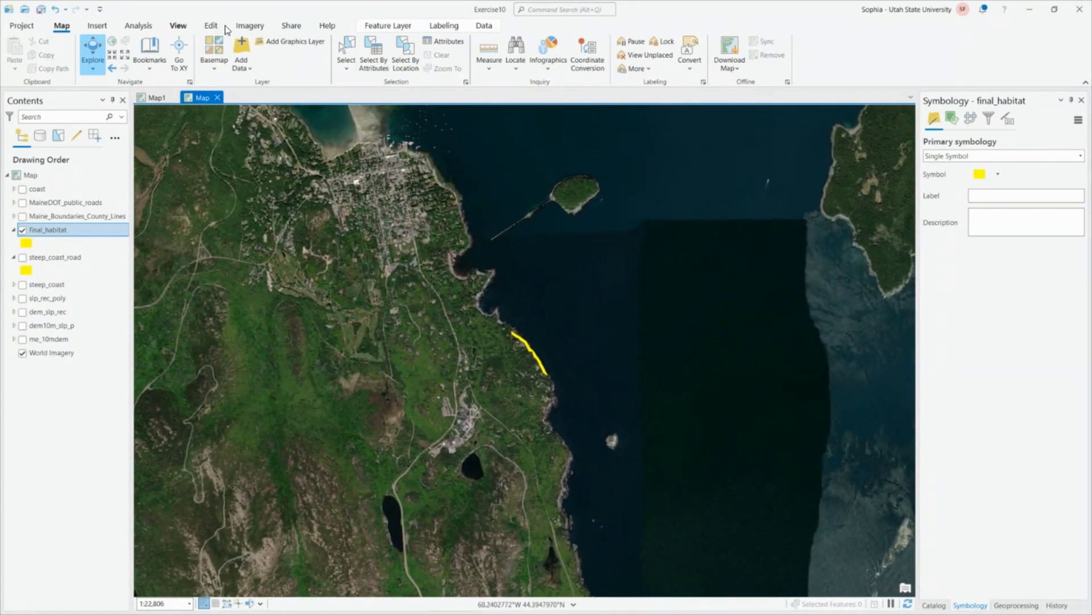
- Insert another new map and copy the final_habitat layer from Map into it
left_click(96, 25)
left_click(14, 46)
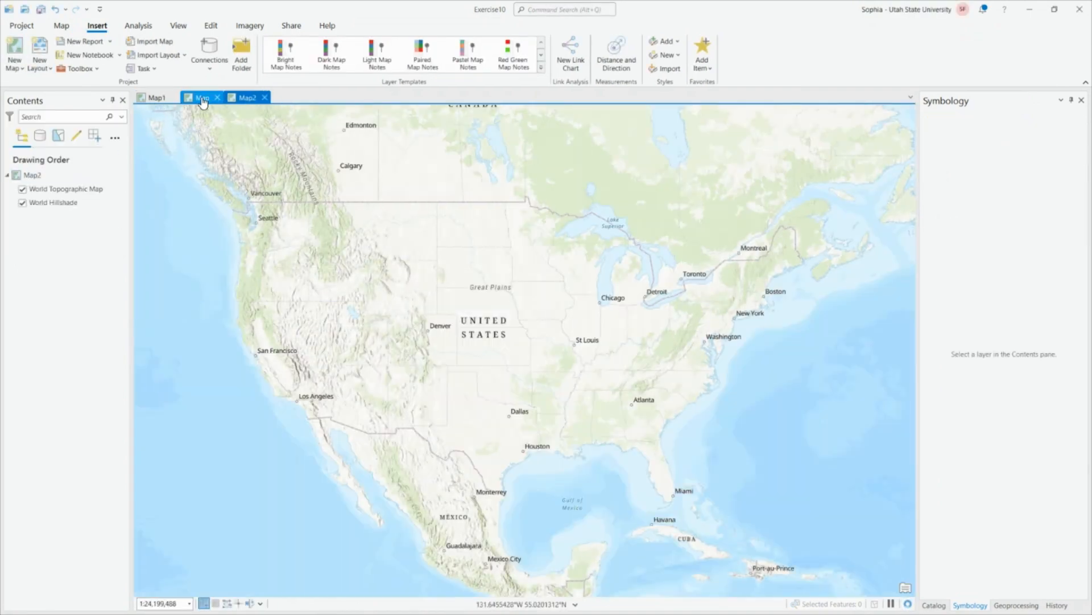
left_click(203, 103)
left_click(57, 231)
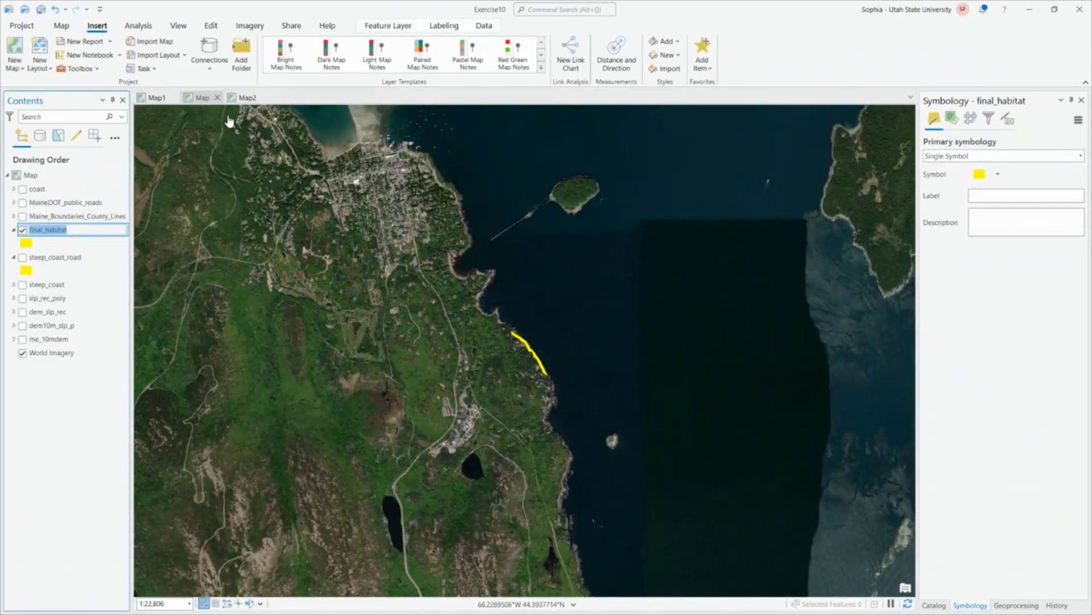
left_click(96, 235)
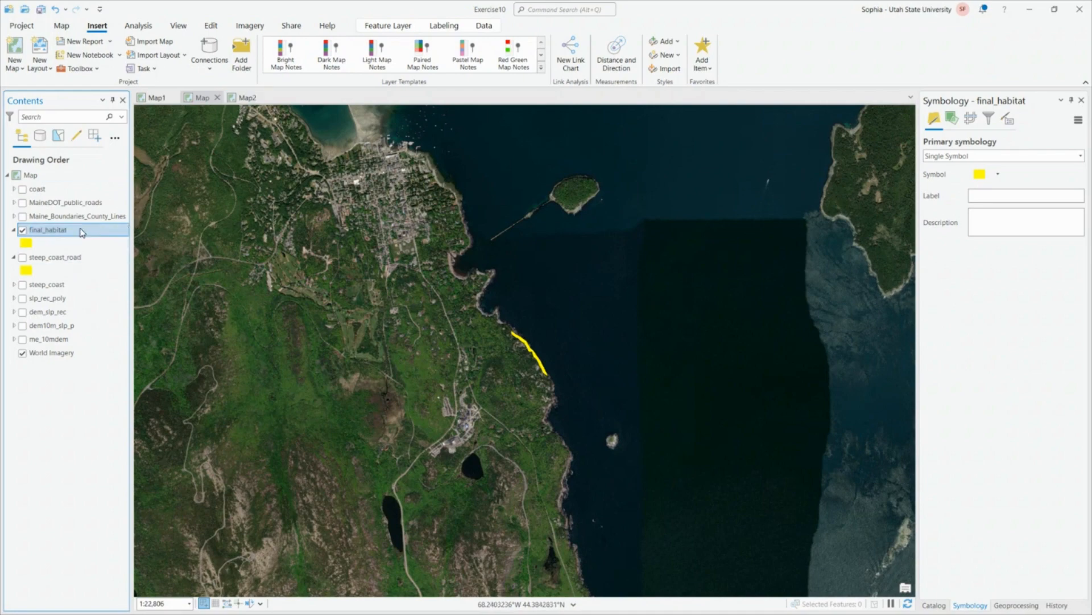
left_click(244, 98)
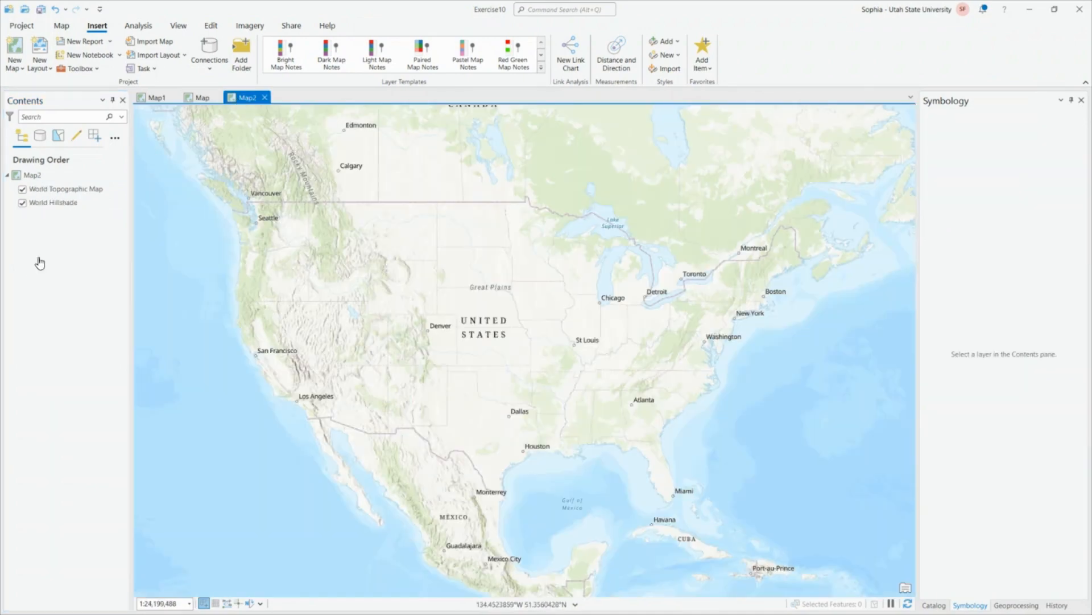
key("ctrl+v")
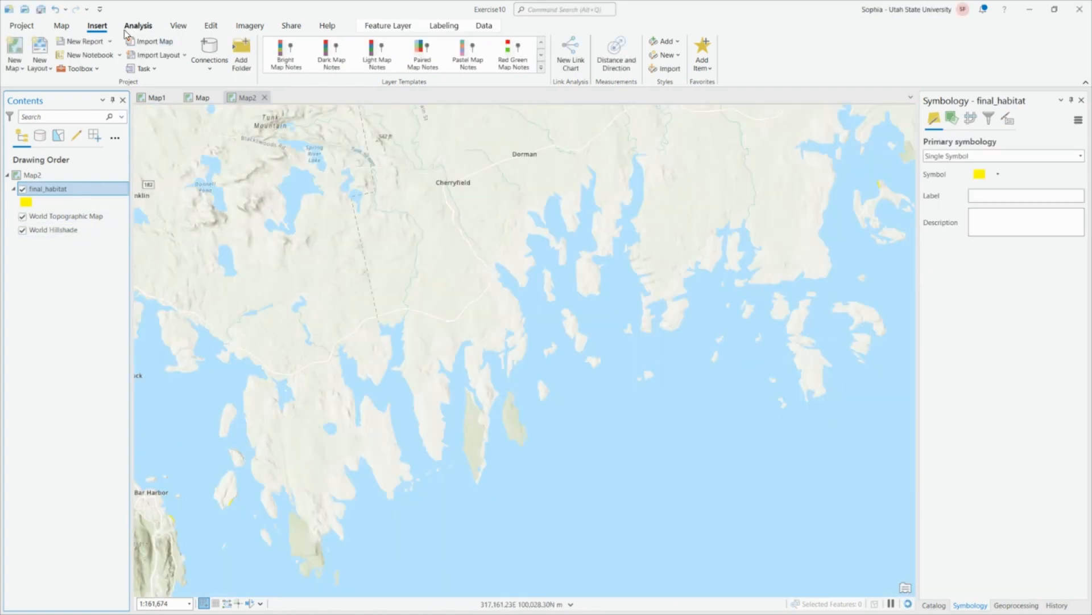
- Set Map2's basemap to World Imagery and frame it on the final_habitat polygon on the island east of Bar Harbor
left_click(62, 26)
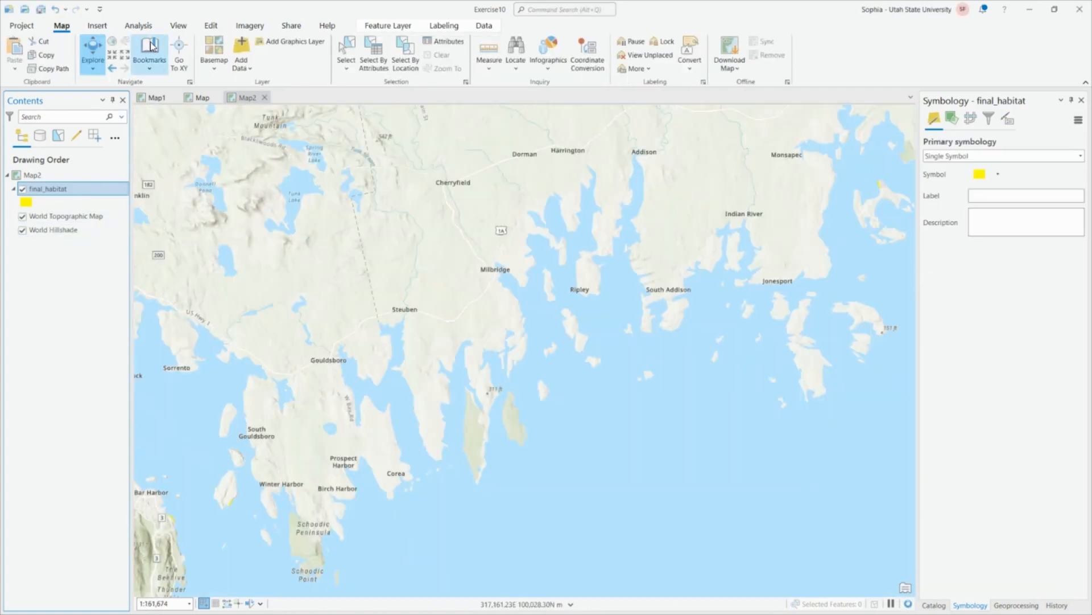
left_click(213, 54)
left_click(47, 110)
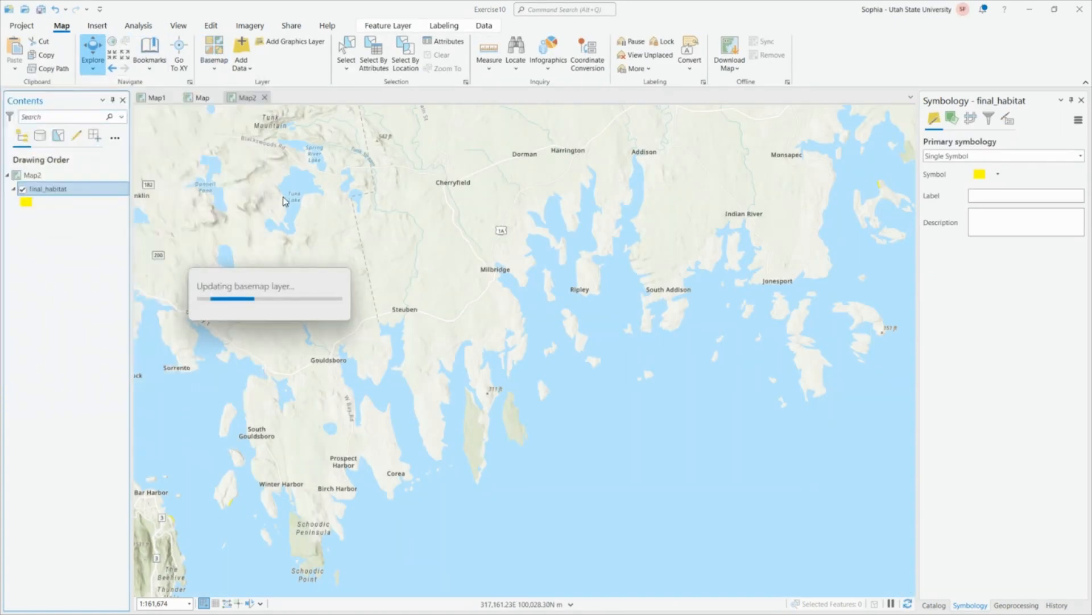
scroll(222, 484, "up", 5)
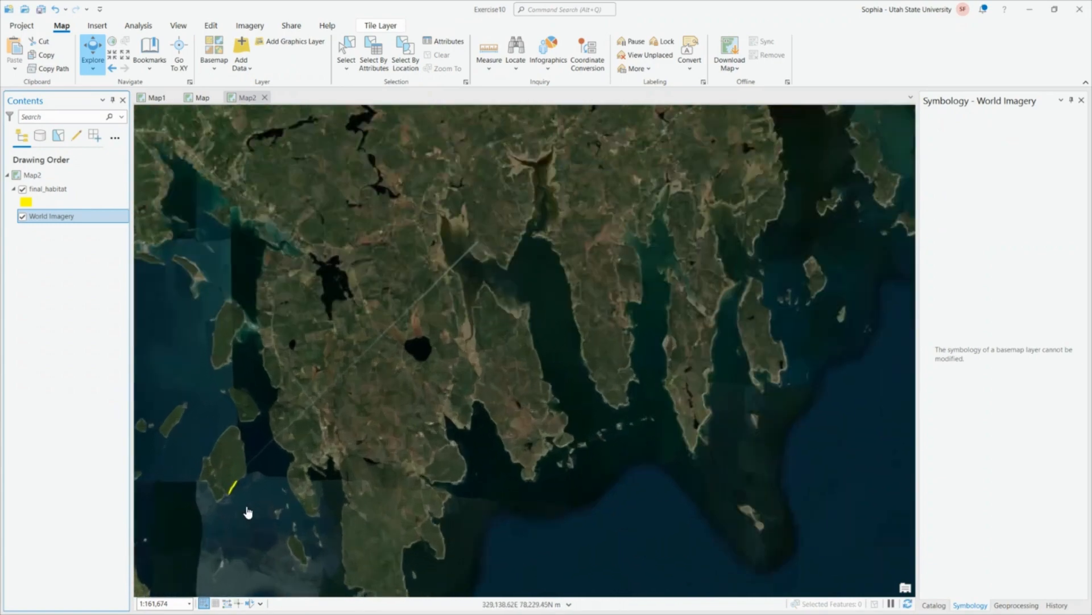
left_click_drag(406, 424, 487, 484)
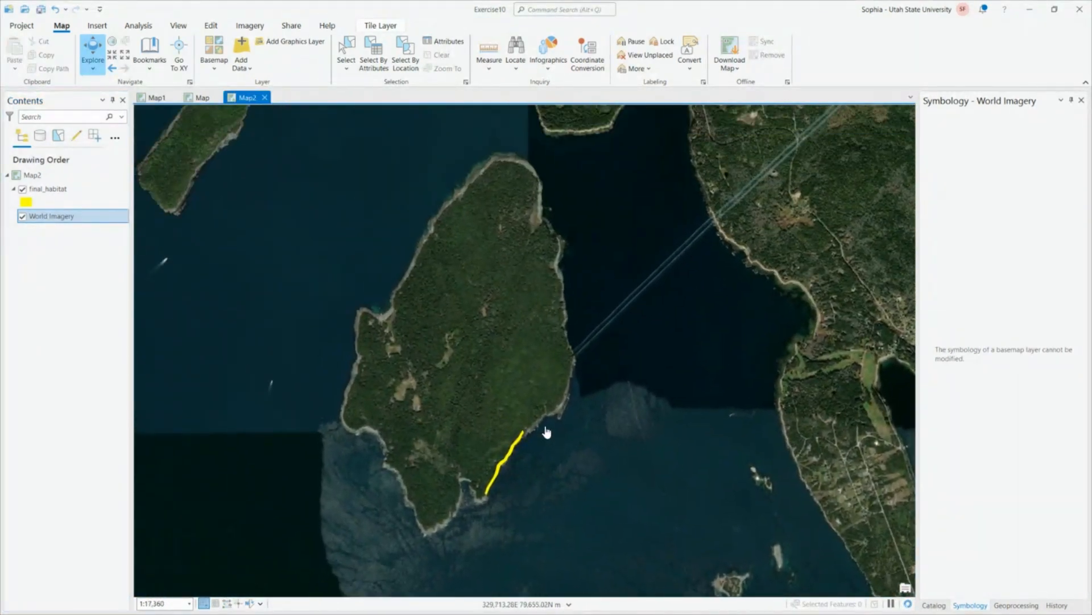
- Insert a further new map containing the final_habitat layer and change its basemap to World Imagery
left_click(107, 25)
left_click(15, 50)
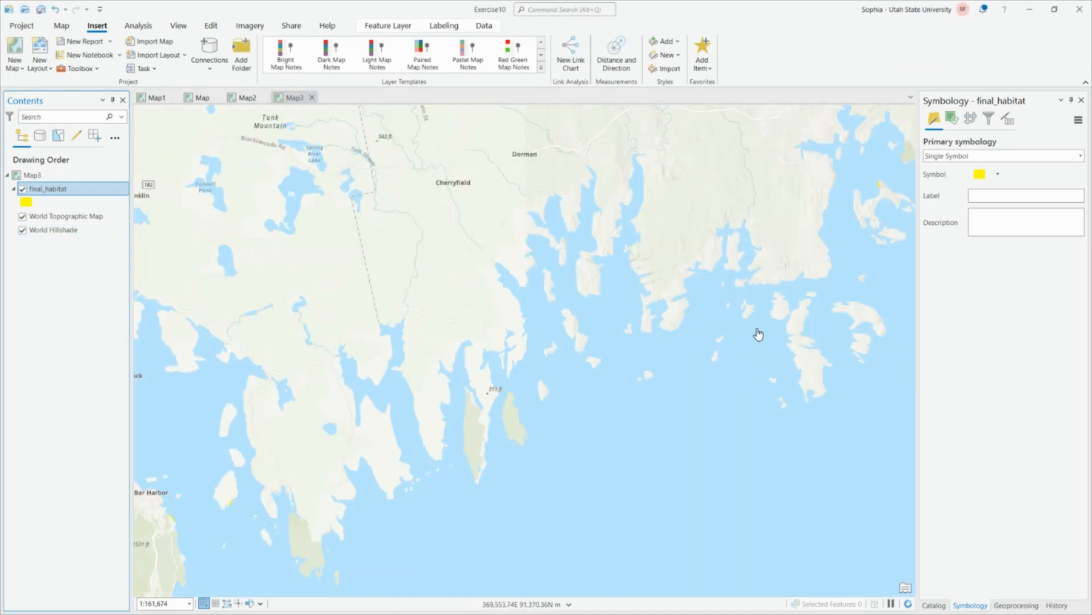
left_click(61, 25)
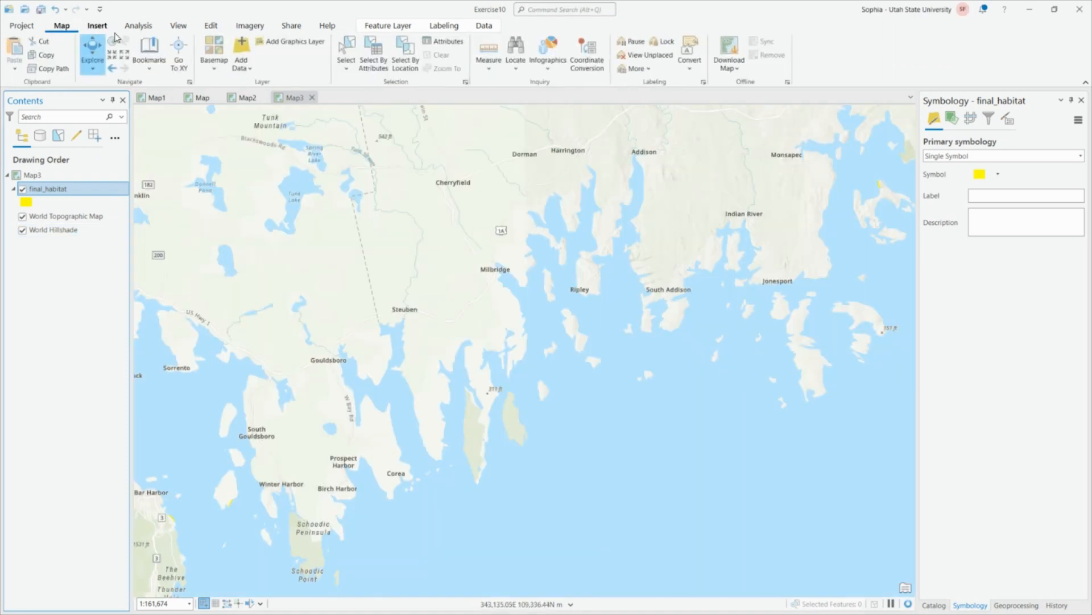
left_click(210, 59)
left_click(46, 109)
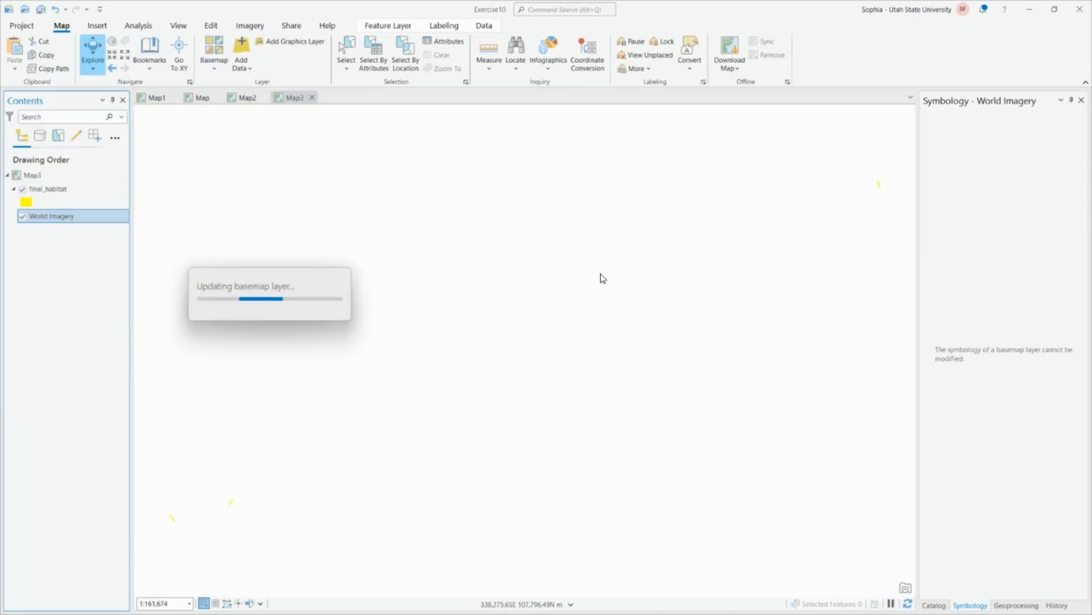
- Frame Map3 at a scale of 1:17,360 on the final_habitat polygon along the northeasternmost island's western shore
scroll(788, 282, "up", 8)
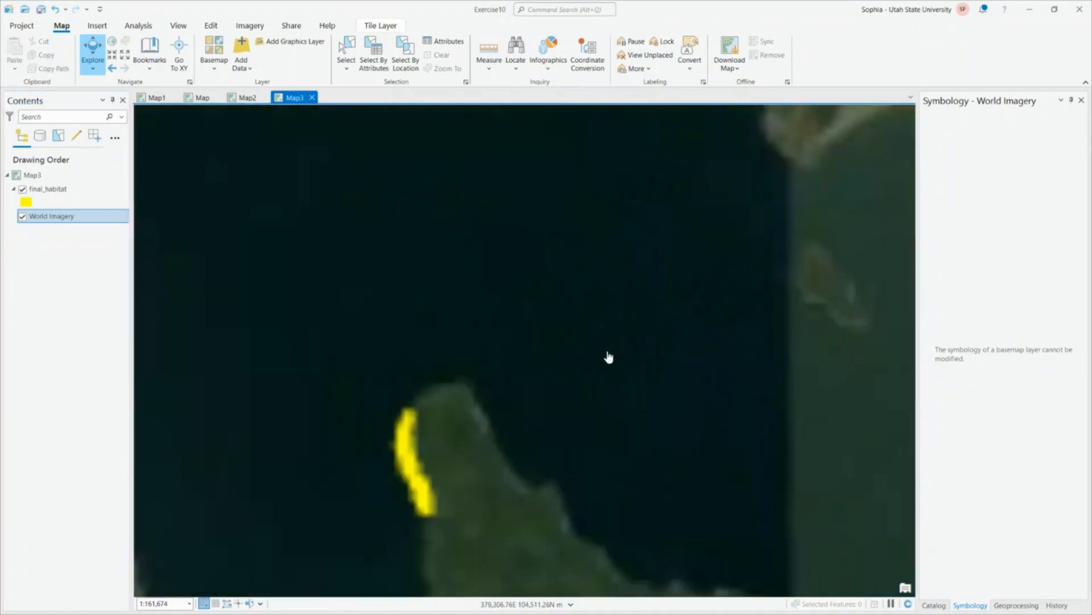
left_click_drag(593, 347, 742, 118)
scroll(613, 233, "down", 2)
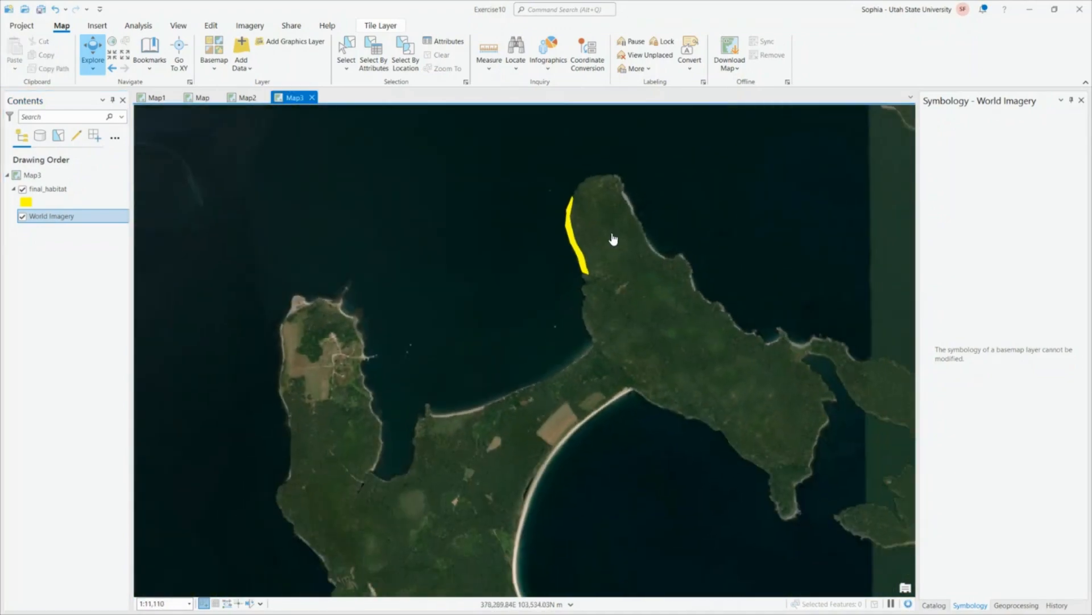
left_click_drag(643, 226, 640, 264)
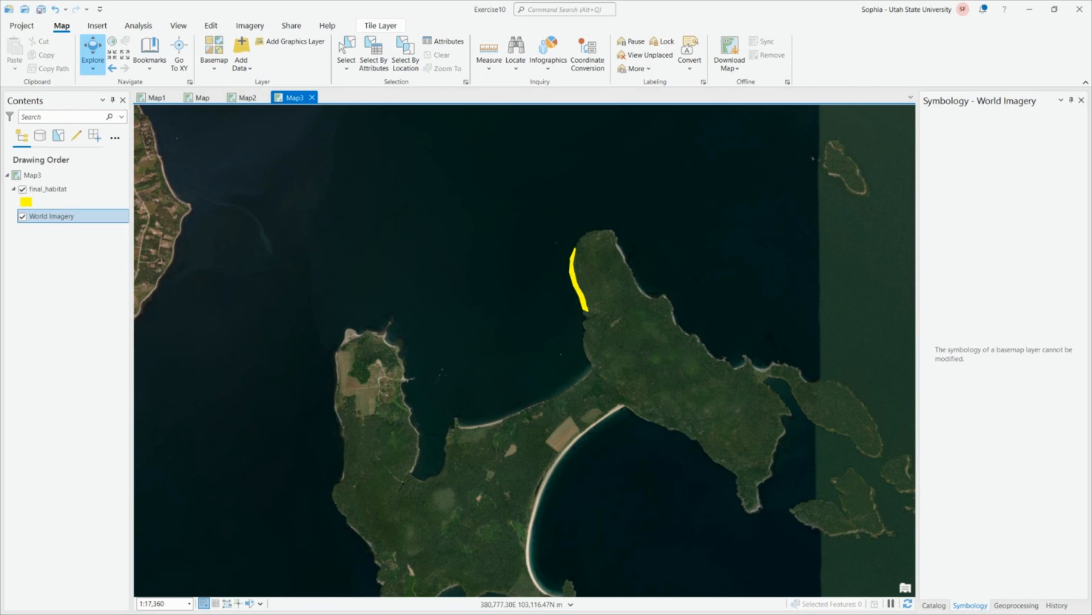
- Return to the Map1 overview and insert one more new map into the project
left_click(155, 97)
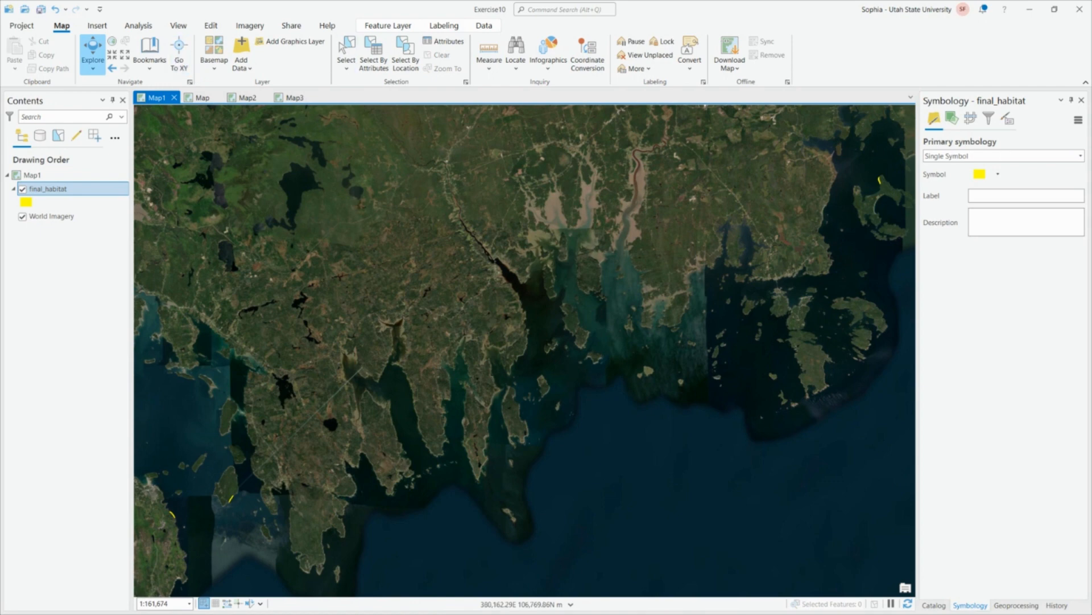
left_click(97, 25)
left_click(14, 52)
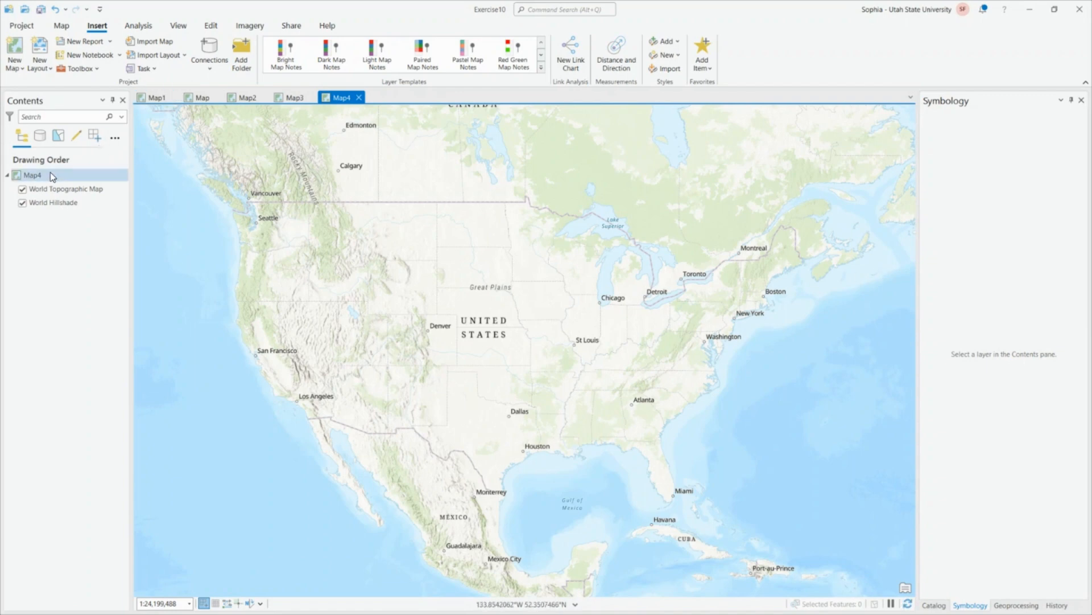
- Frame Map4 on Maine and the surrounding northeastern states at a scale of 1:6,343,751
scroll(711, 275, "up", 3)
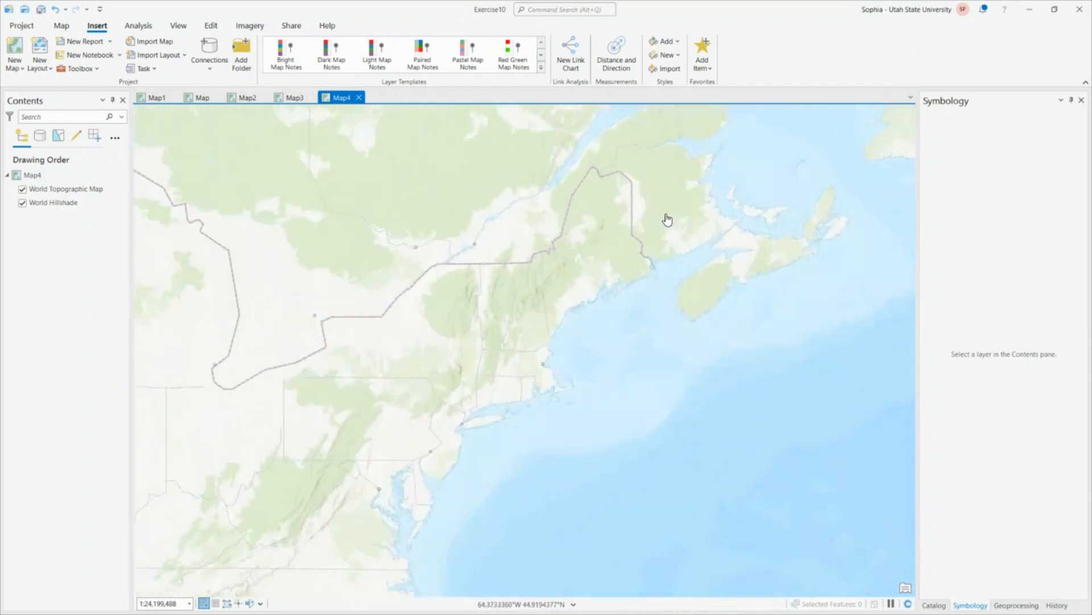
left_click_drag(652, 295, 651, 270)
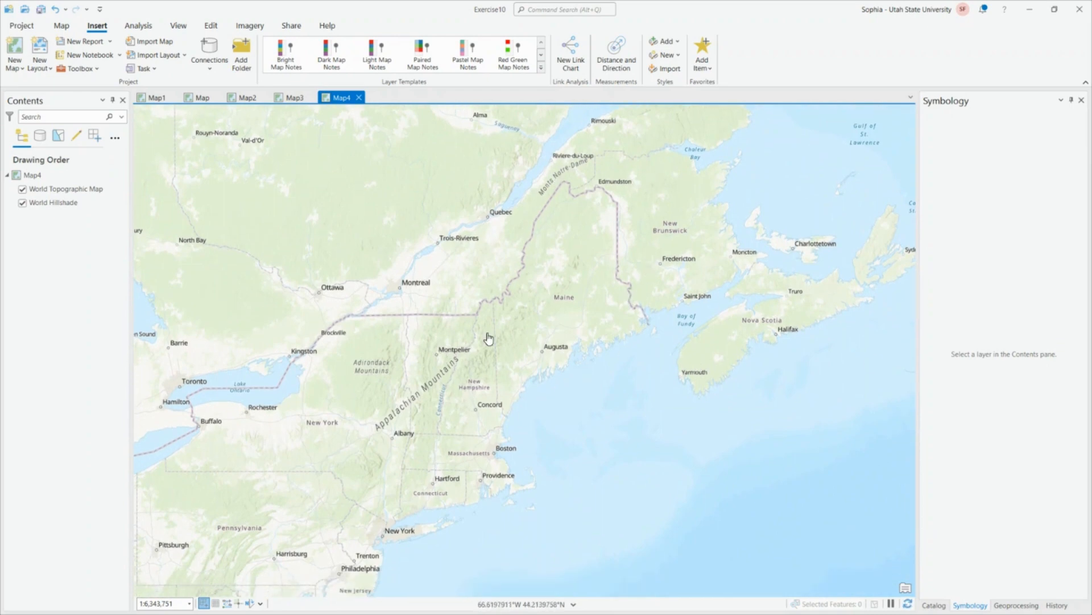
- Look through the UTM projected coordinate systems available for Map4, including the NAD 1983 zones
right_click(34, 174)
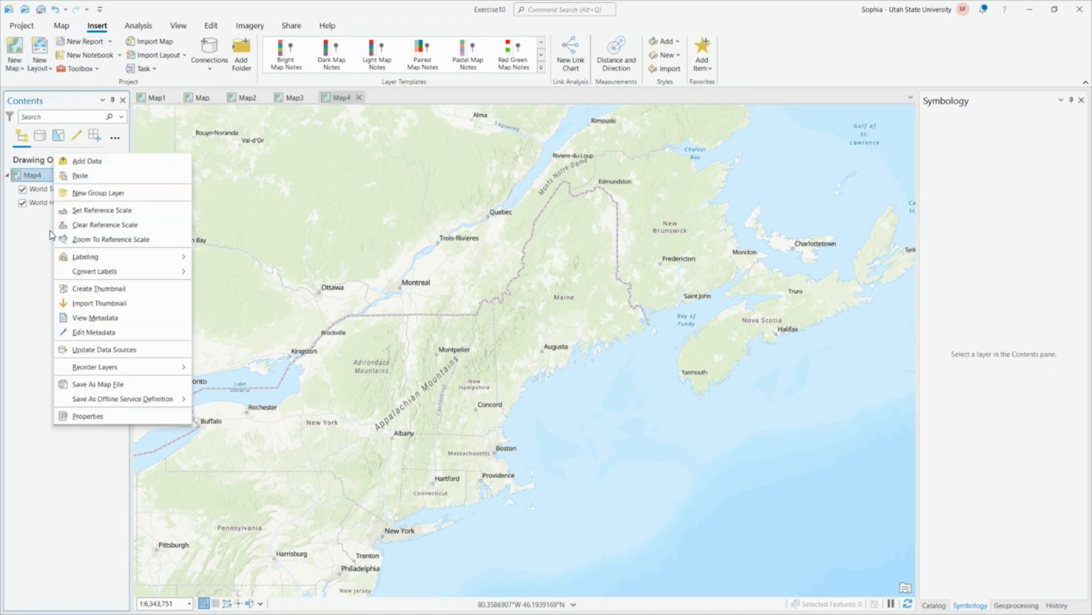
left_click(88, 416)
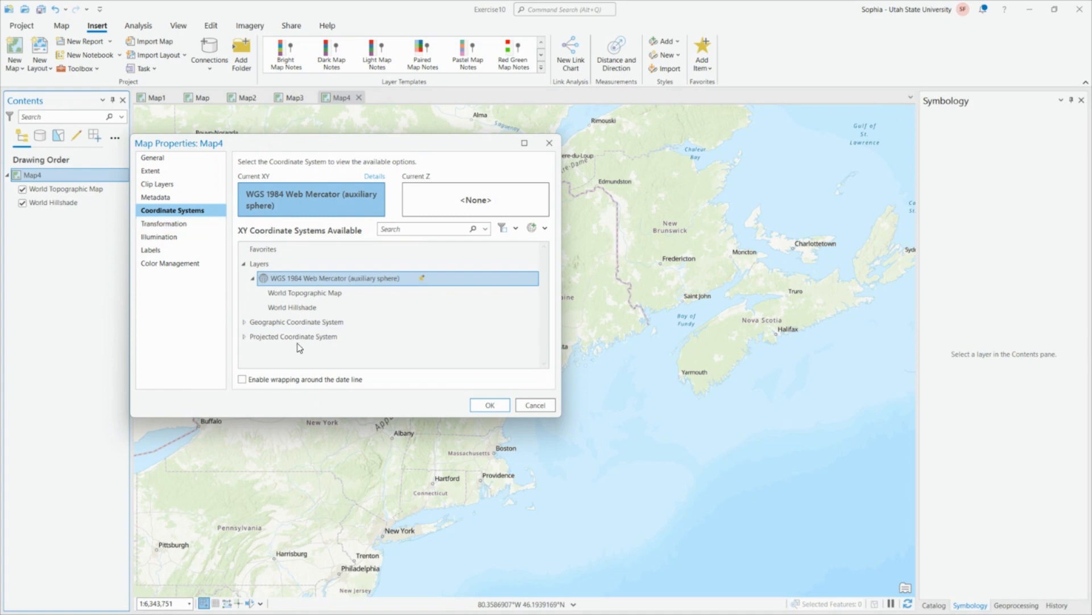
left_click(244, 336)
scroll(262, 341, "down", 3)
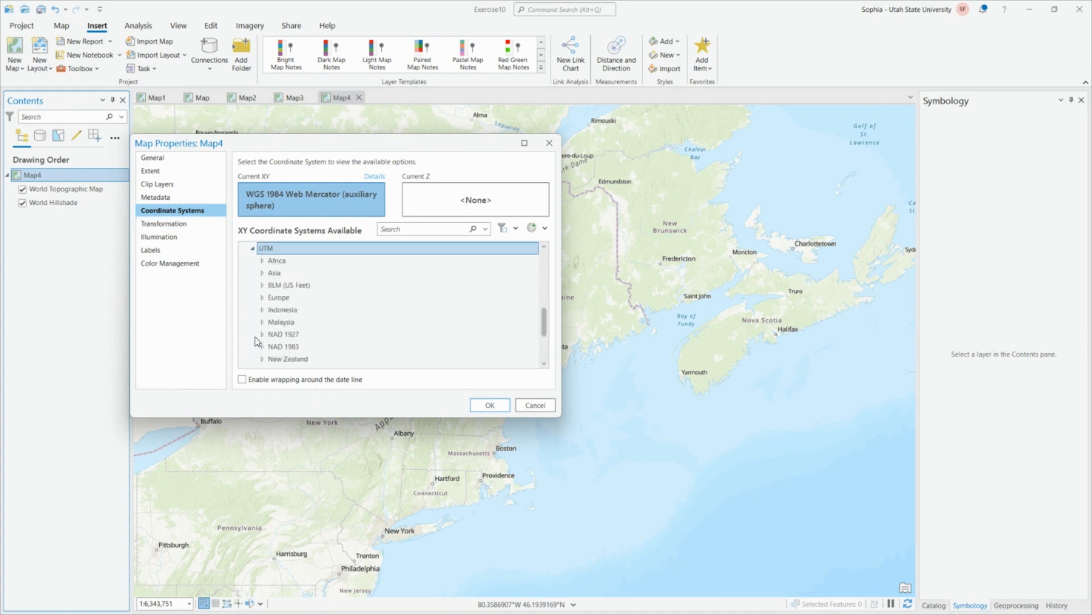
scroll(313, 321, "down", 1)
left_click(307, 317)
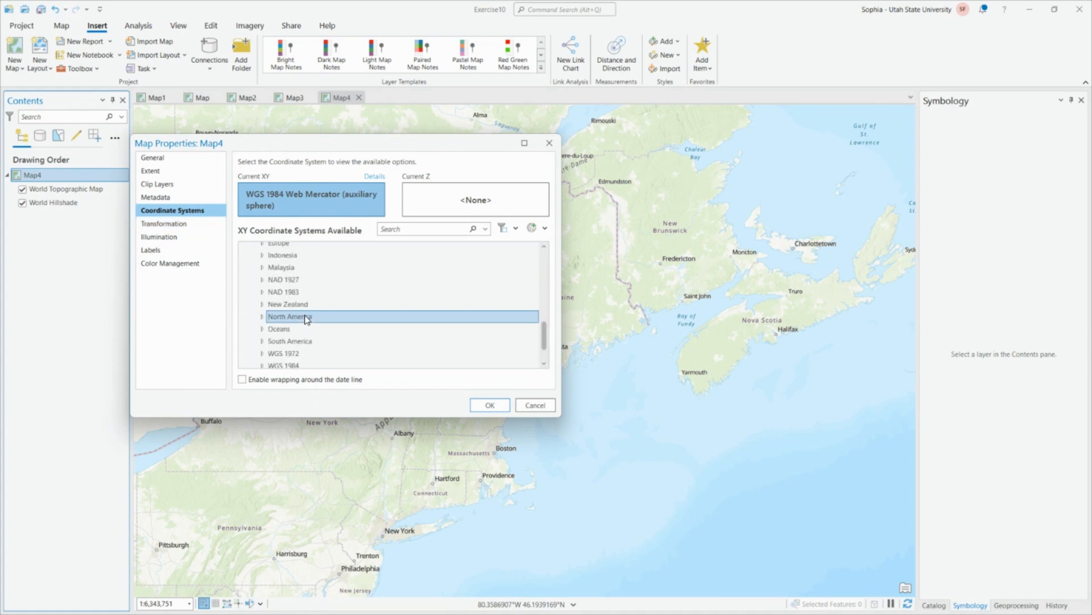
scroll(306, 317, "down", 2)
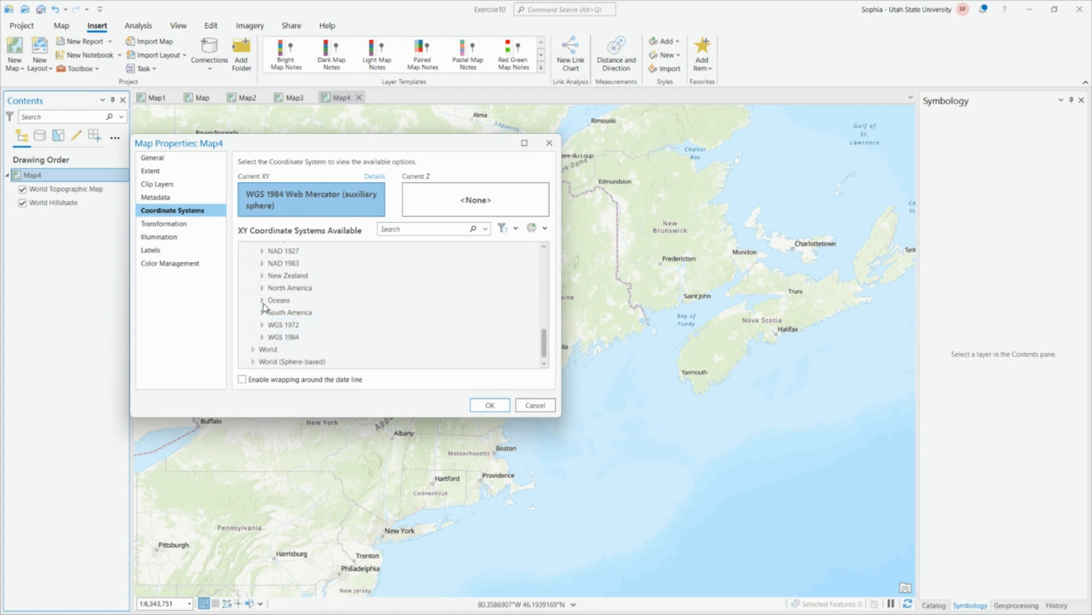
scroll(262, 308, "up", 2)
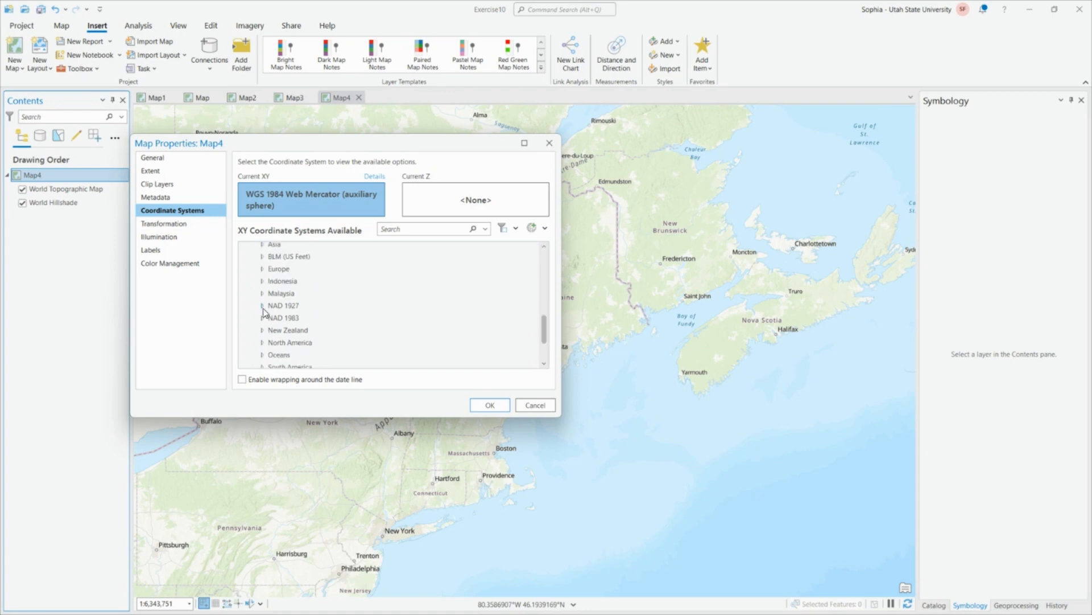
scroll(265, 307, "down", 1)
left_click(267, 305)
scroll(268, 305, "down", 1)
scroll(266, 318, "up", 2)
left_click(262, 317)
scroll(309, 323, "down", 5)
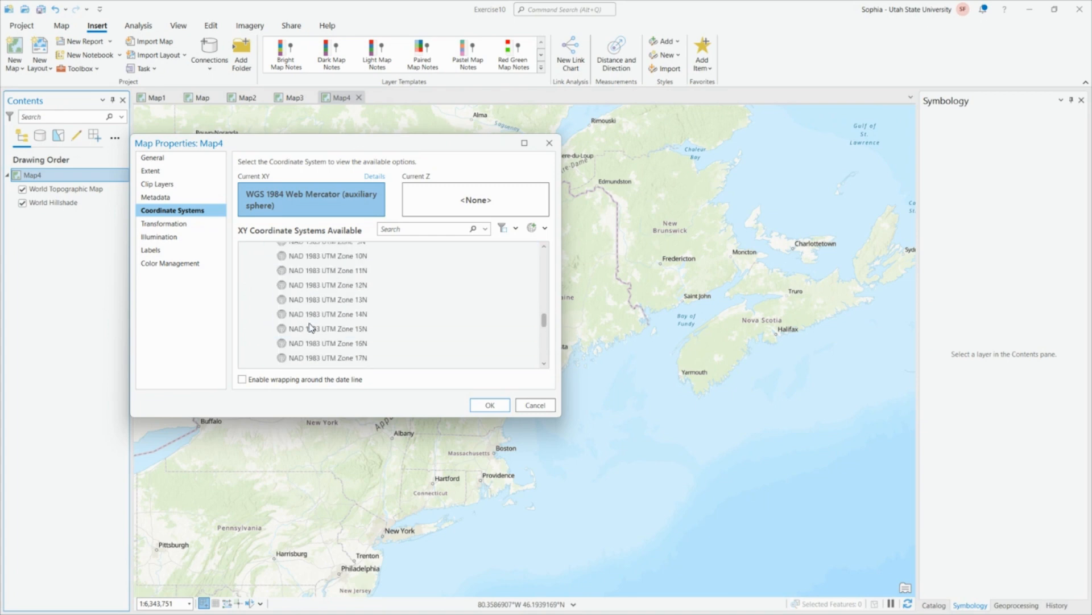
scroll(309, 323, "up", 10)
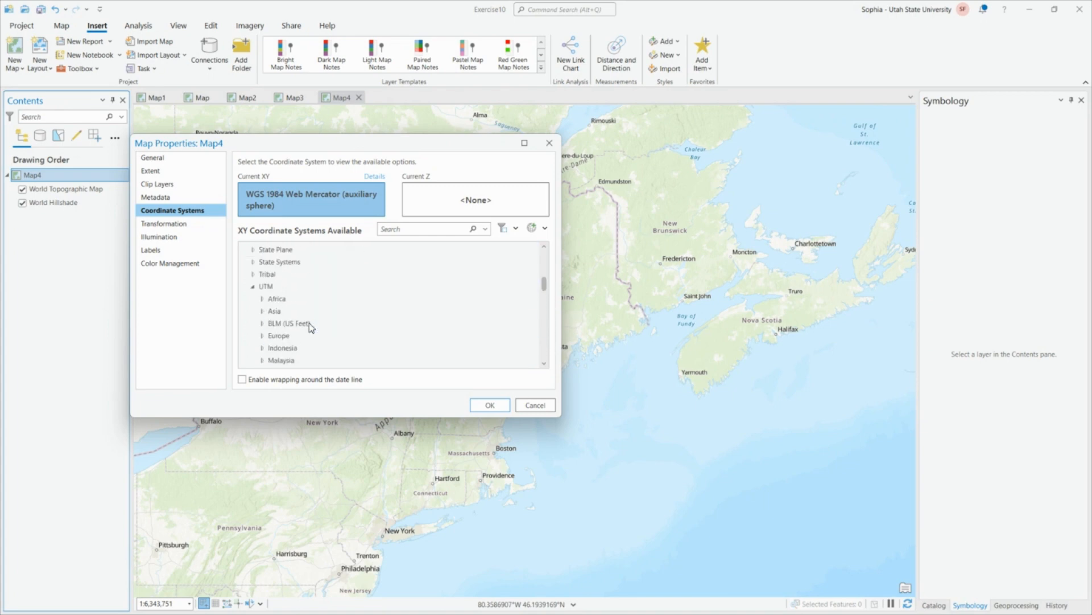
scroll(306, 294, "up", 10)
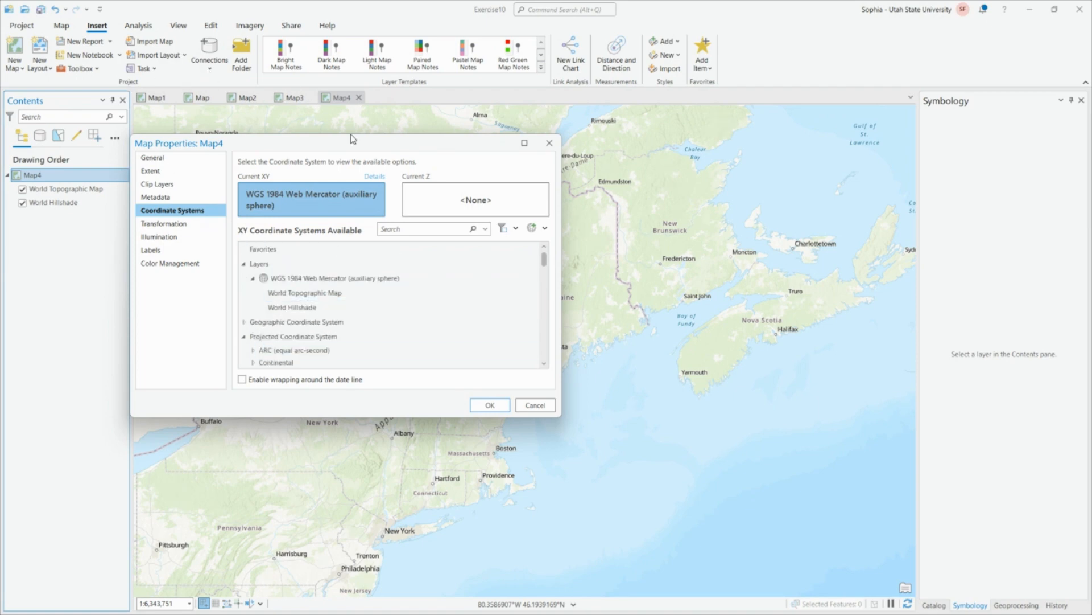
left_click(549, 143)
- Check which projected coordinate system the final_habitat layer in Map3 uses
left_click(294, 97)
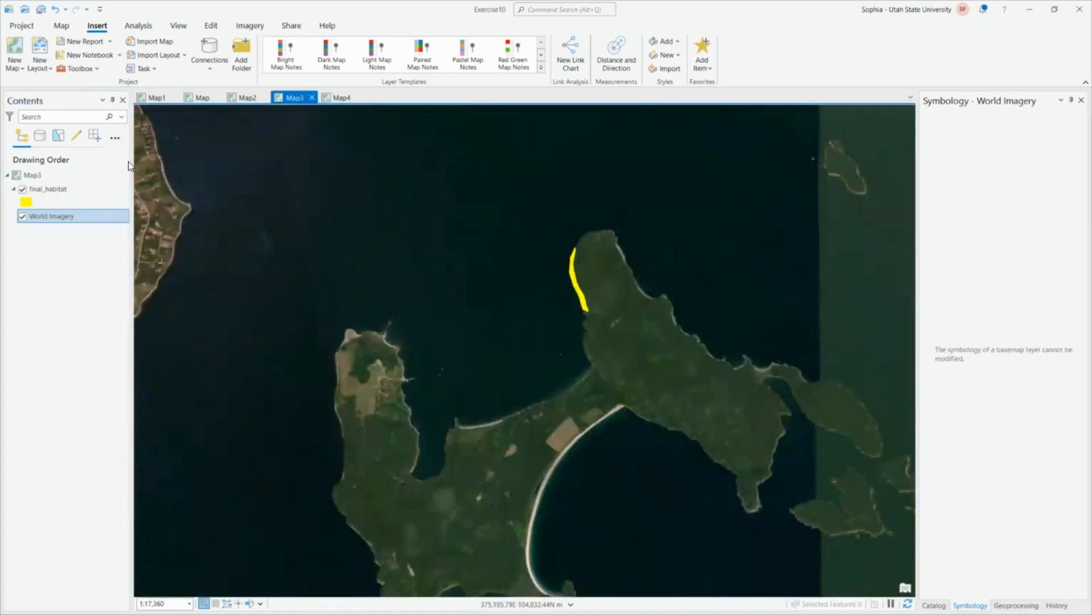
right_click(51, 197)
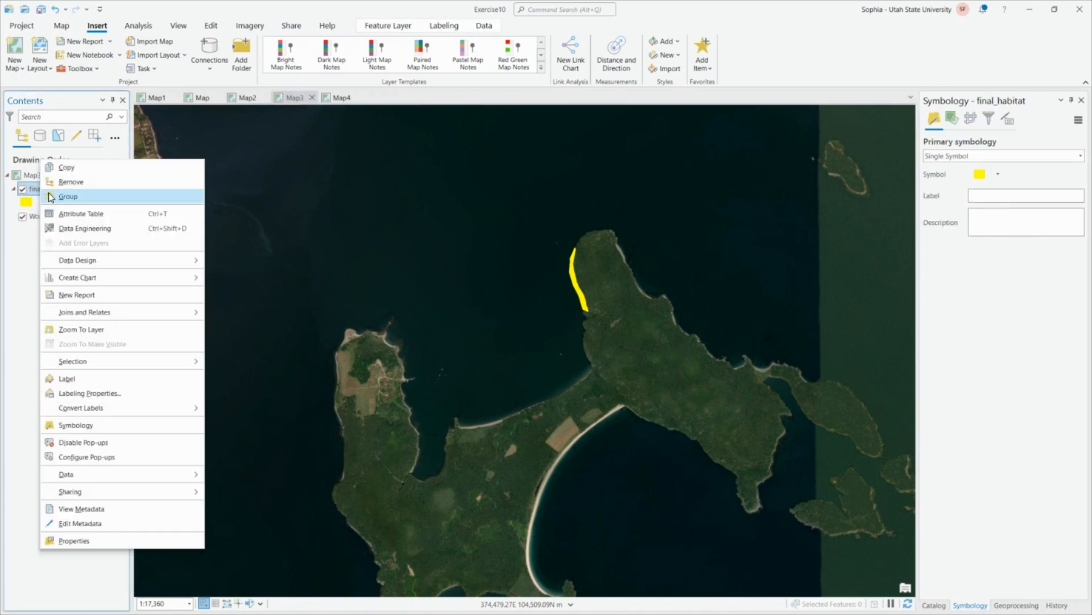
left_click(111, 540)
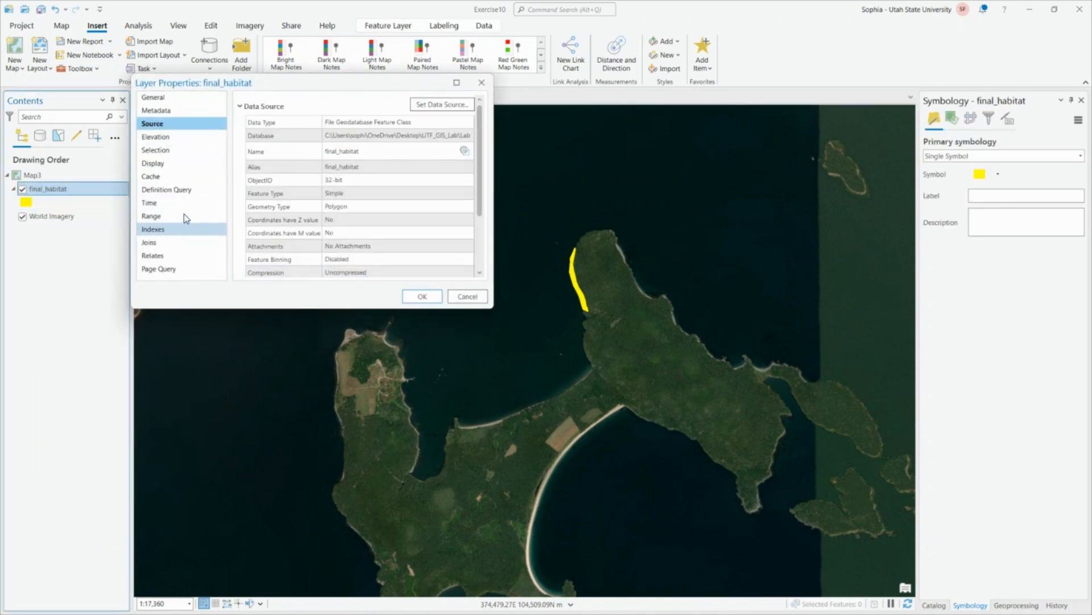
scroll(279, 166, "down", 3)
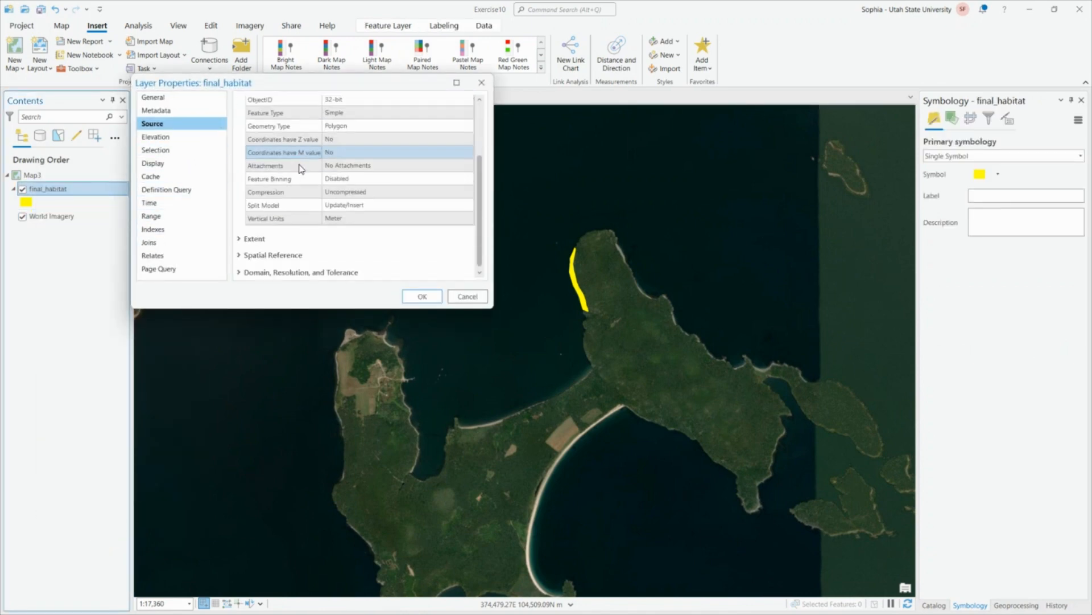
left_click(278, 257)
scroll(378, 216, "down", 2)
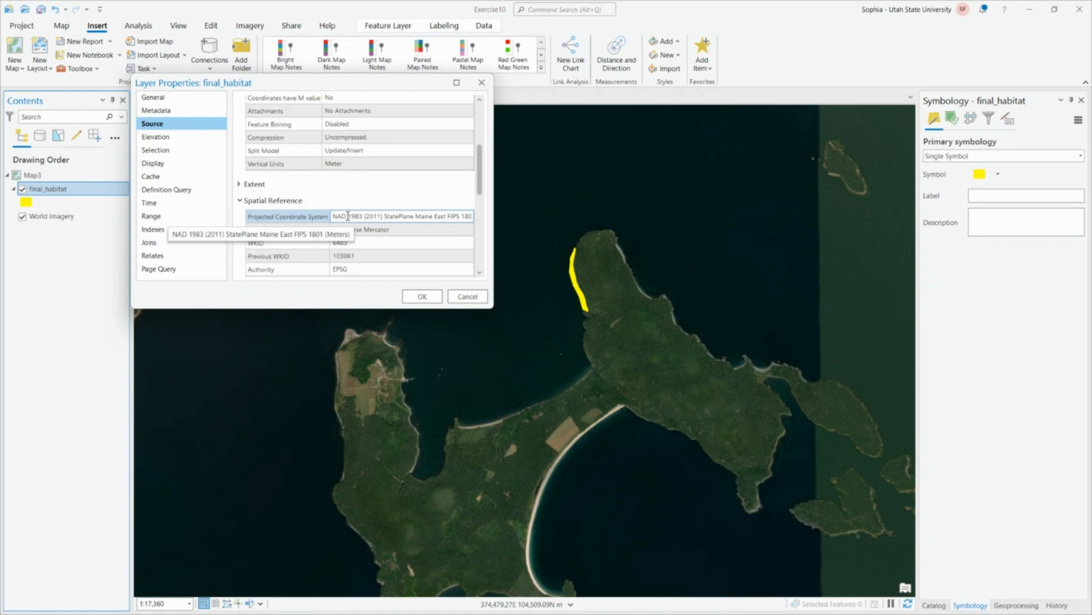
left_click(422, 296)
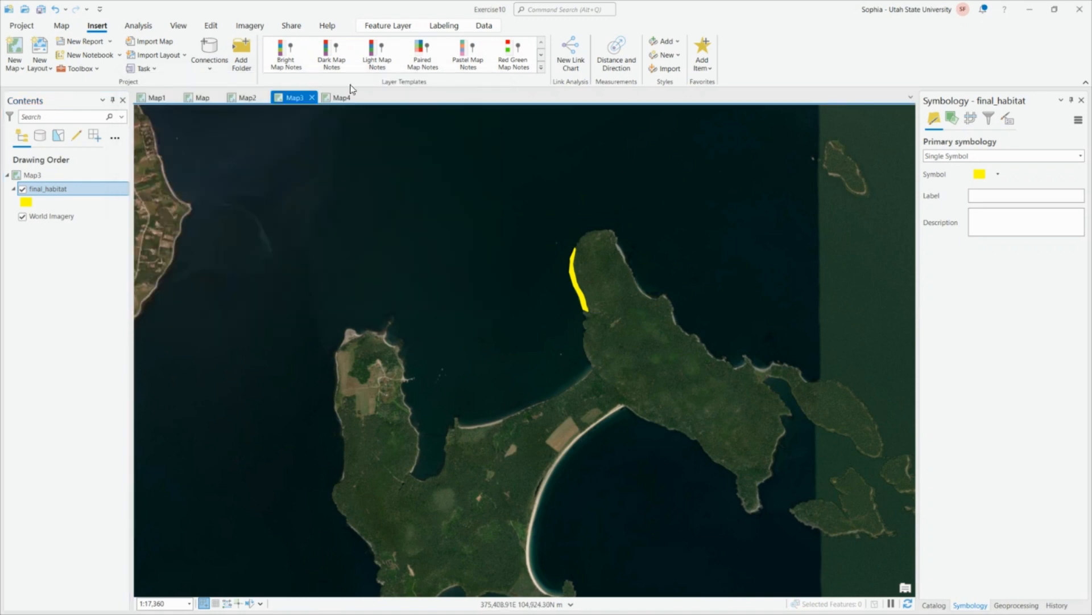
- Return to Map4's coordinate system settings and look through the continental North America projected systems
left_click(328, 98)
right_click(83, 174)
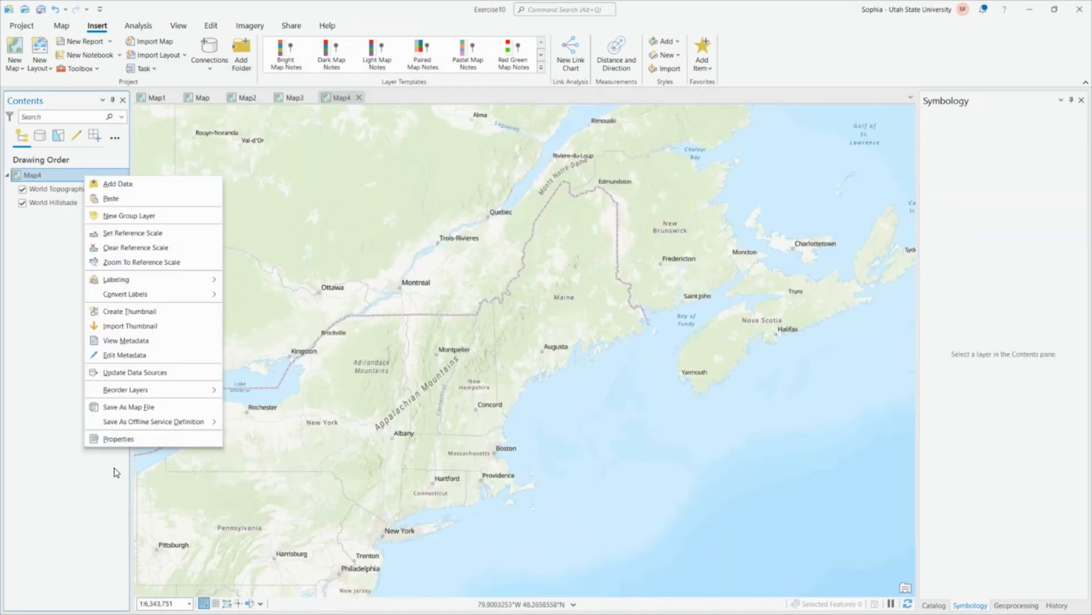
left_click(118, 438)
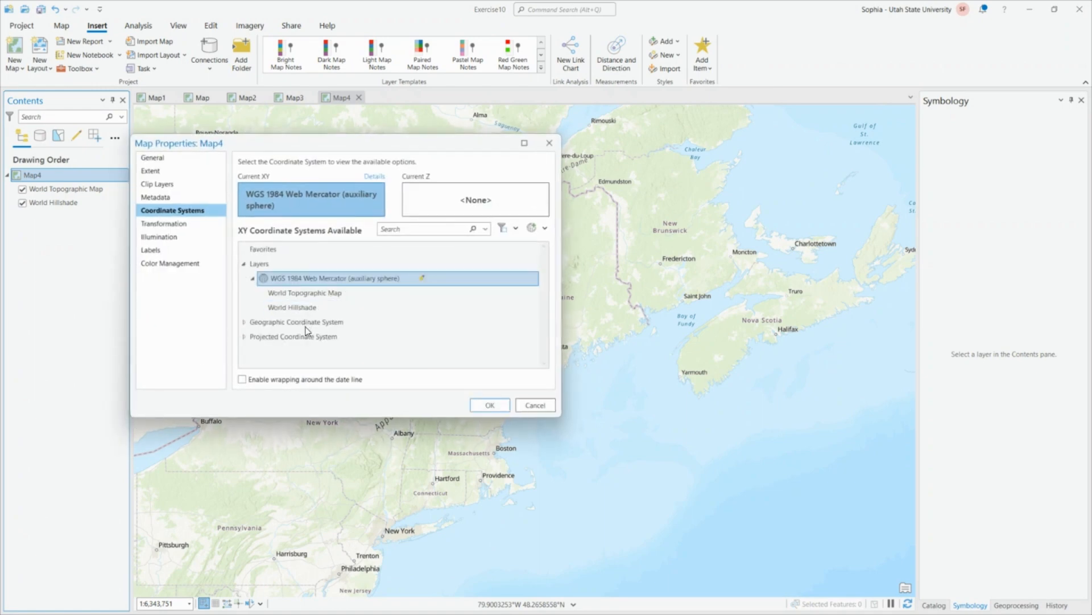
left_click(246, 337)
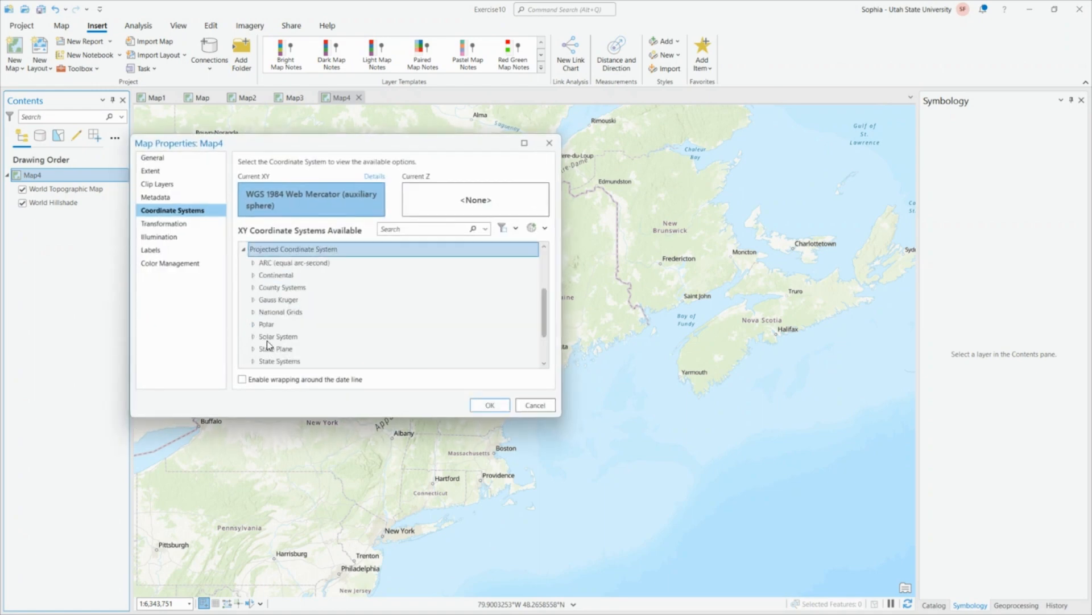
scroll(257, 340, "down", 3)
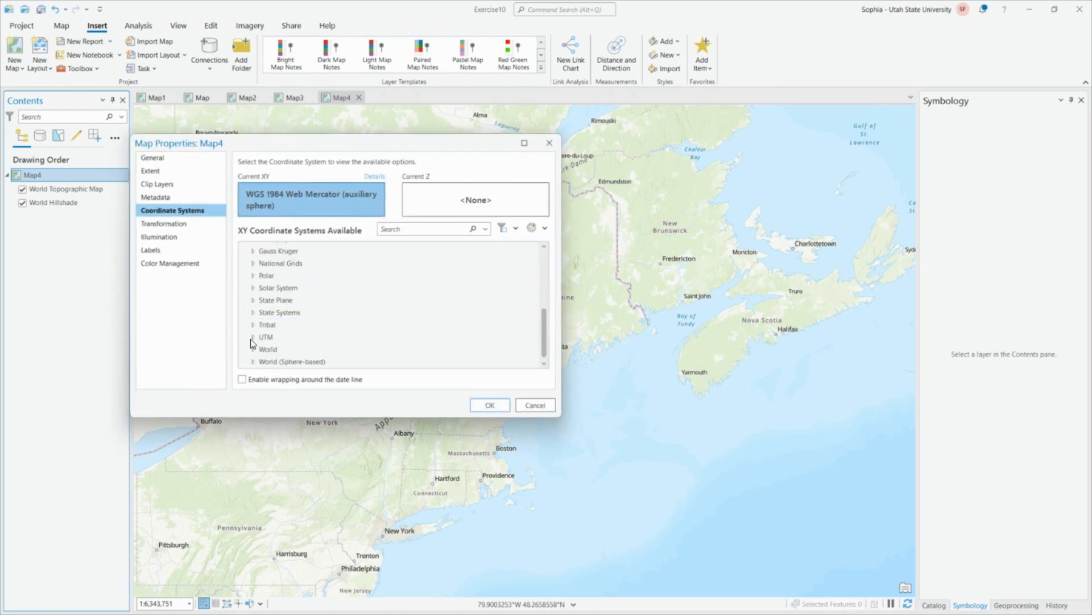
scroll(252, 339, "up", 3)
scroll(252, 336, "down", 3)
scroll(255, 341, "up", 2)
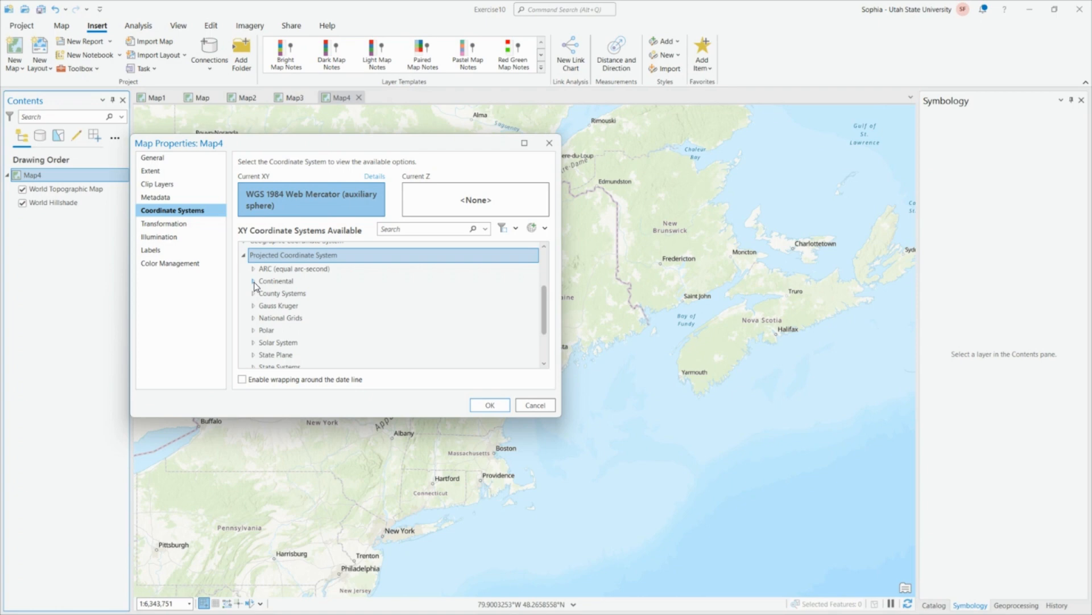
left_click(254, 282)
left_click(262, 330)
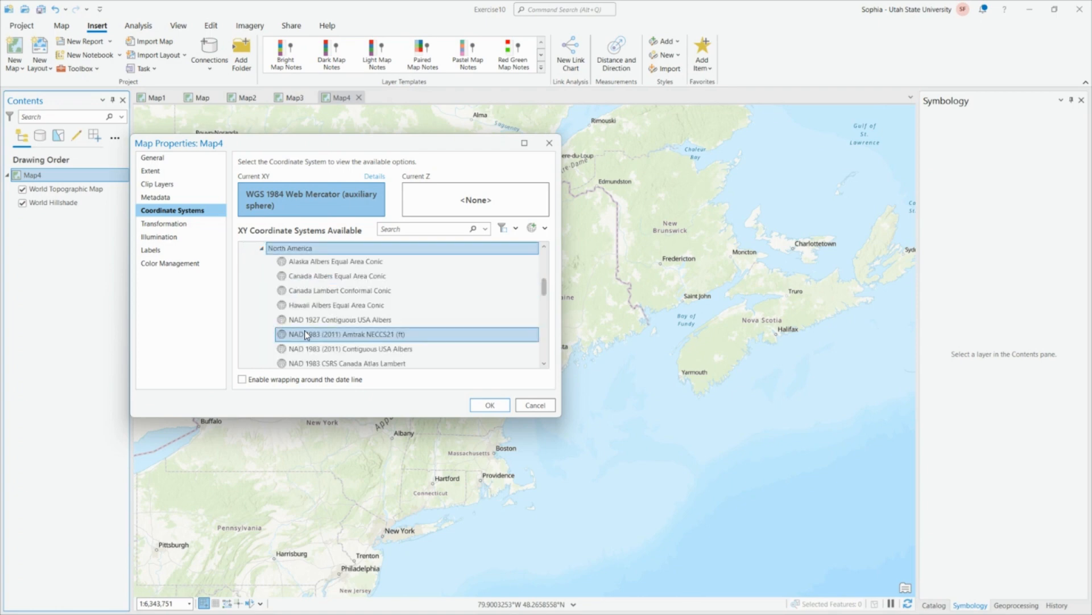
scroll(371, 320, "down", 2)
scroll(371, 320, "down", 2)
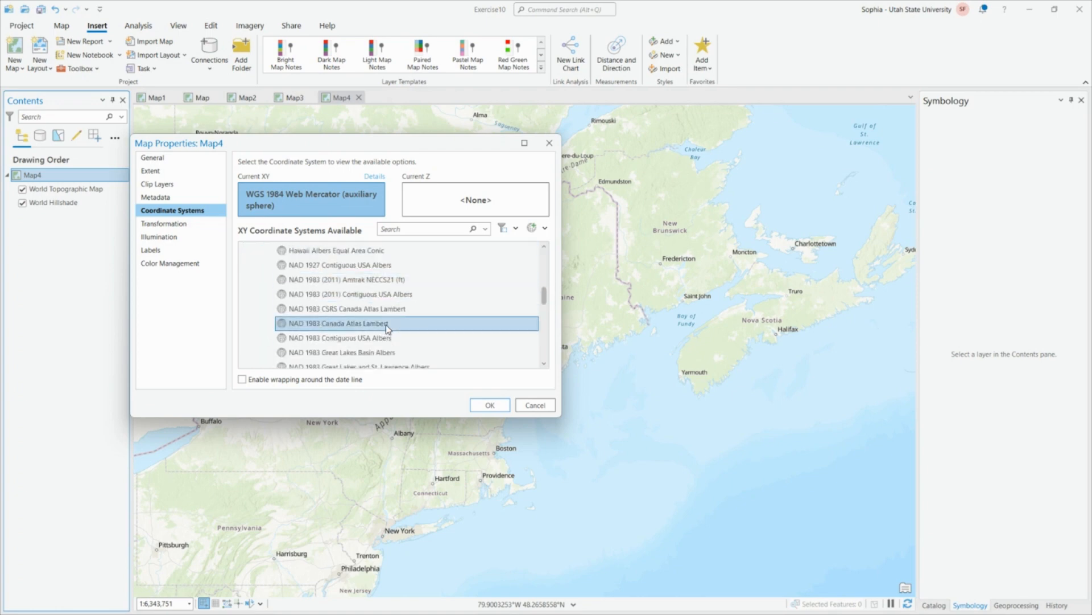
scroll(388, 329, "down", 4)
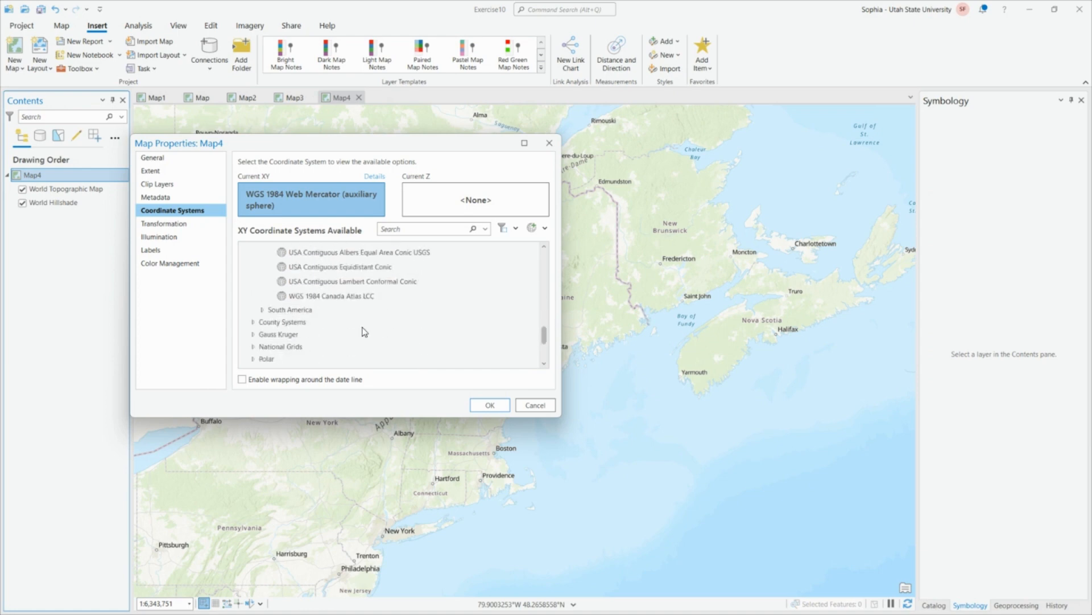
scroll(304, 331, "up", 6)
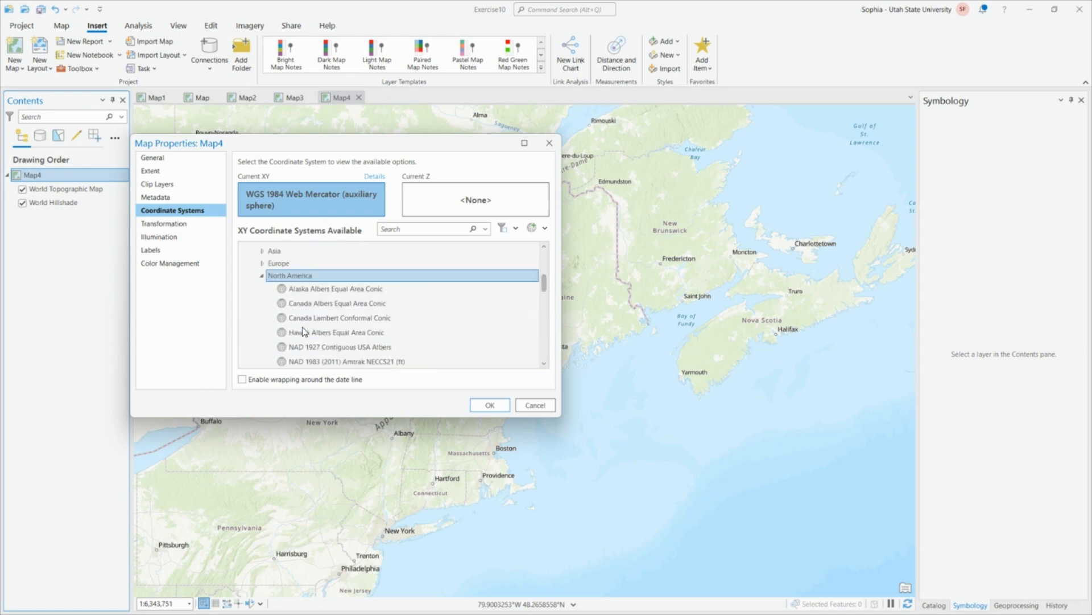
left_click(263, 331)
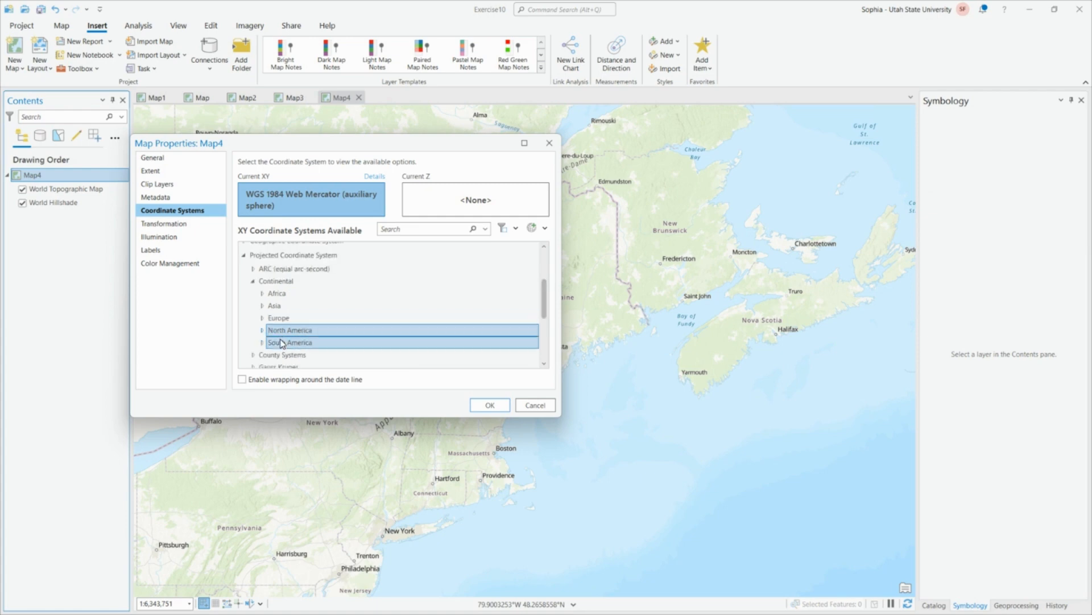
- Look through the County Systems group of projected coordinate systems for one covering Maine
scroll(280, 343, "down", 1)
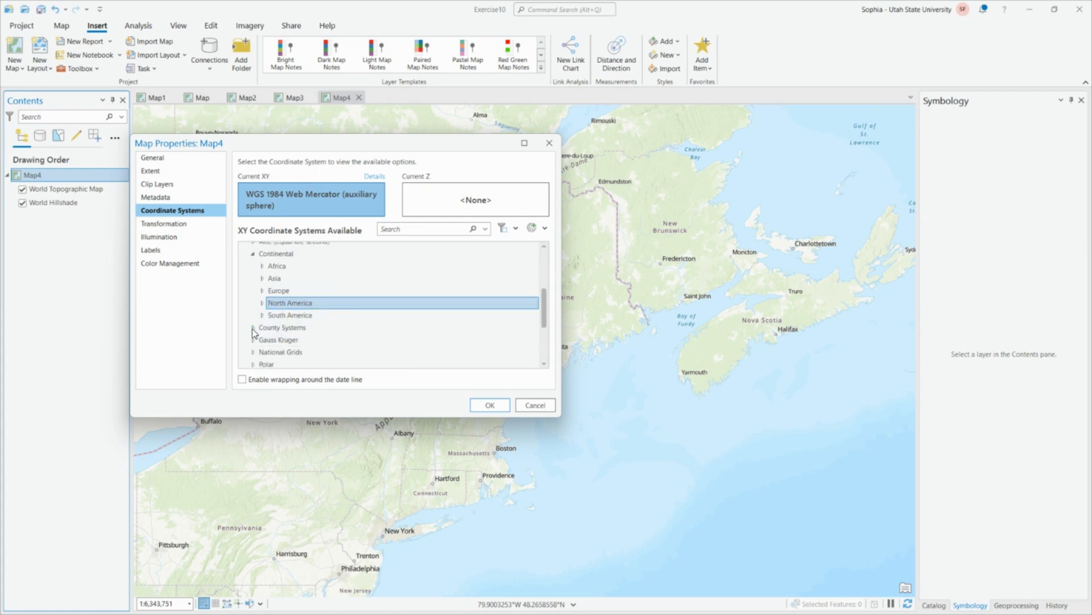
left_click(253, 328)
scroll(387, 318, "down", 3)
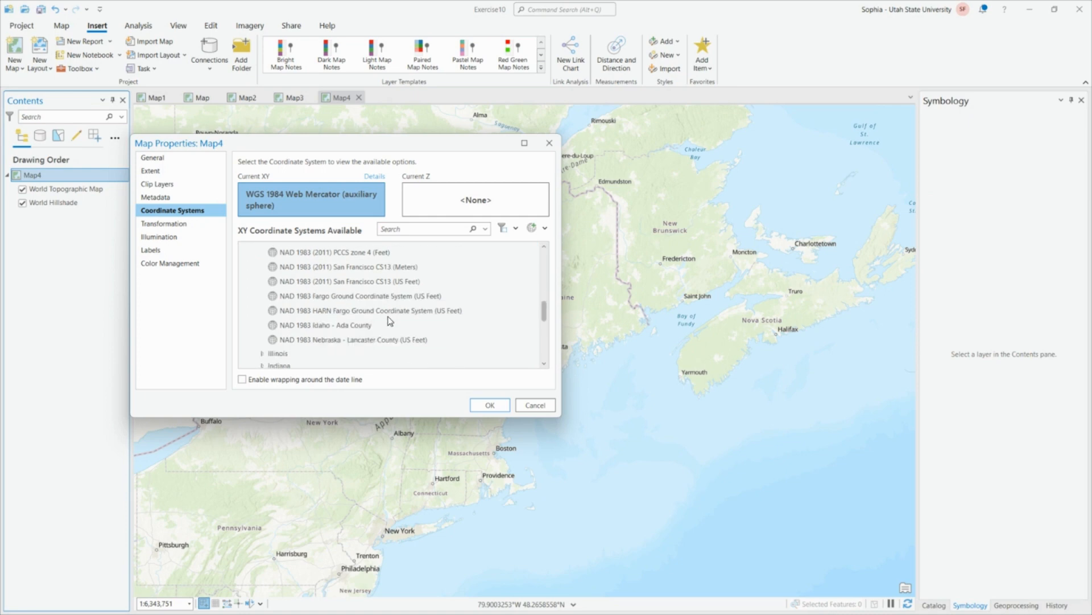
scroll(391, 321, "up", 4)
scroll(390, 319, "down", 5)
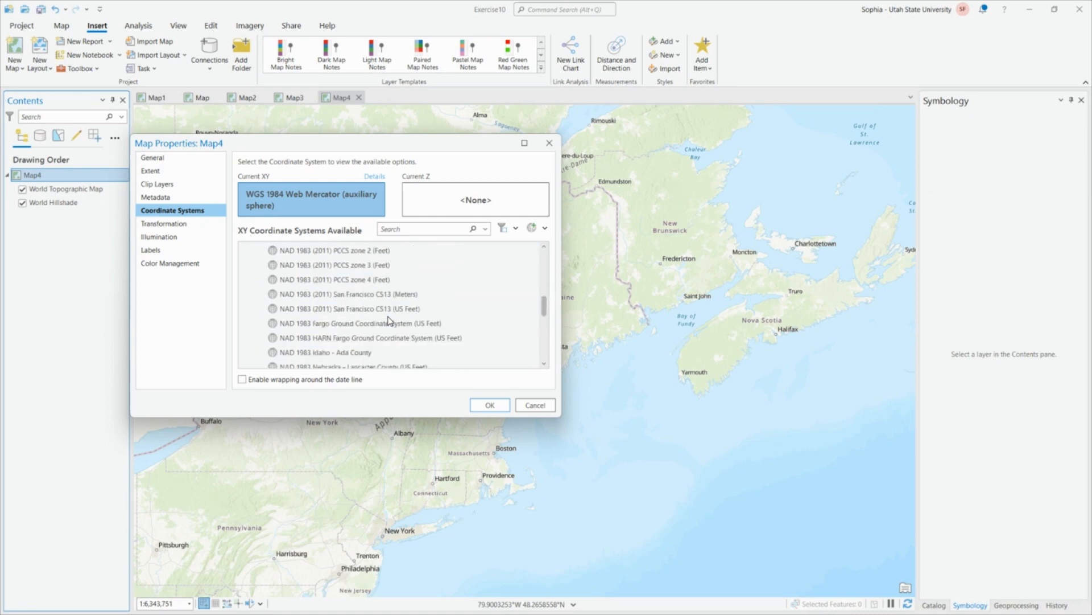
scroll(334, 331, "up", 3)
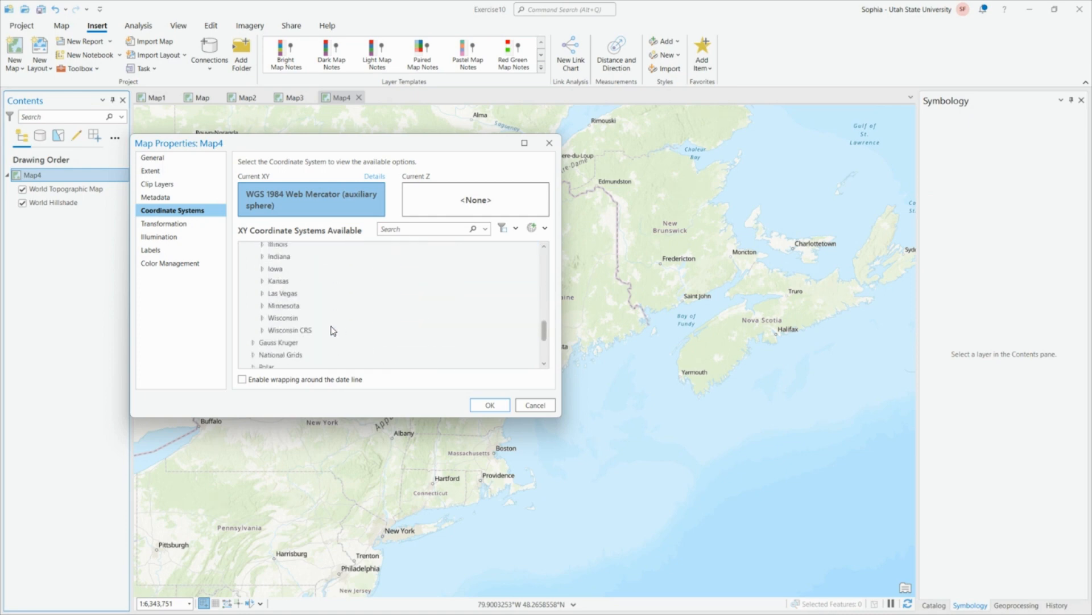
scroll(334, 330, "down", 2)
scroll(334, 331, "up", 2)
scroll(333, 331, "up", 5)
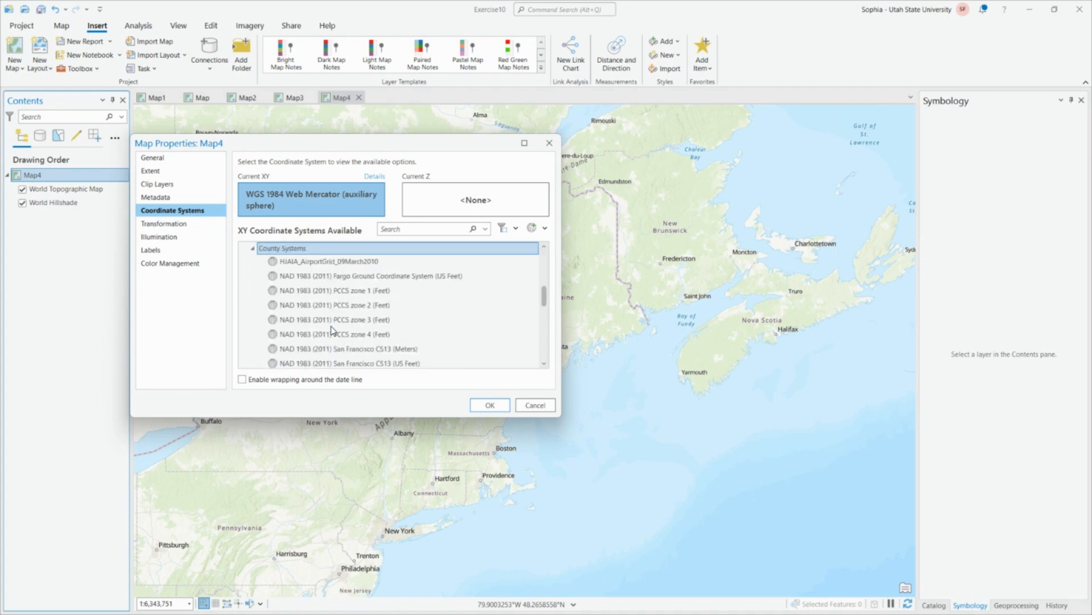
left_click(253, 302)
- Set Map4's coordinate system to the State Plane system NAD 1983 (2011) StatePlane Maine East FIPS 1801 (US Feet)
scroll(277, 317, "down", 2)
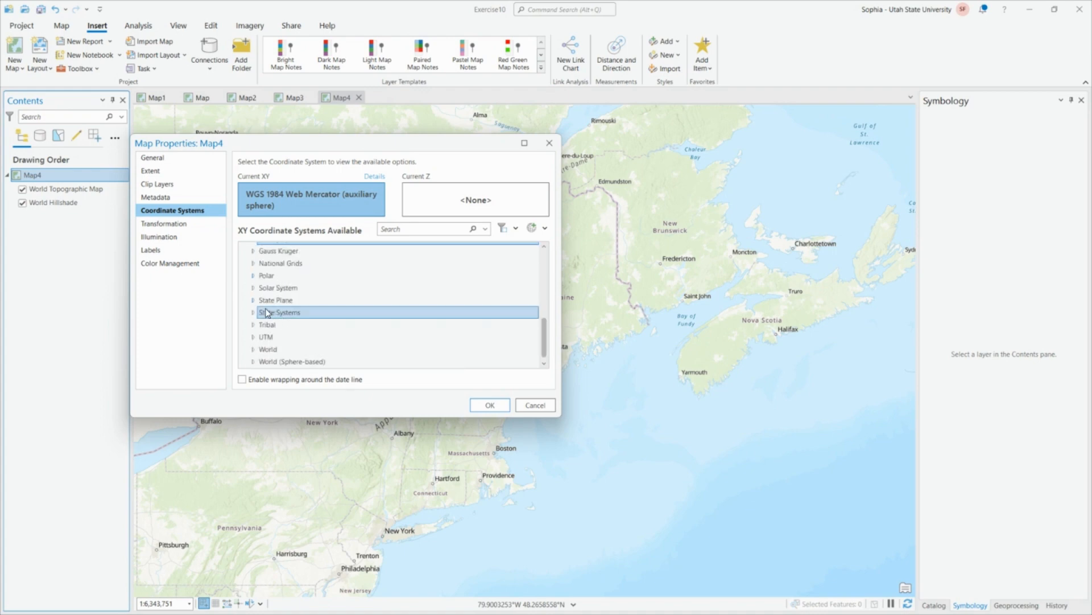
left_click(253, 309)
scroll(379, 303, "down", 5)
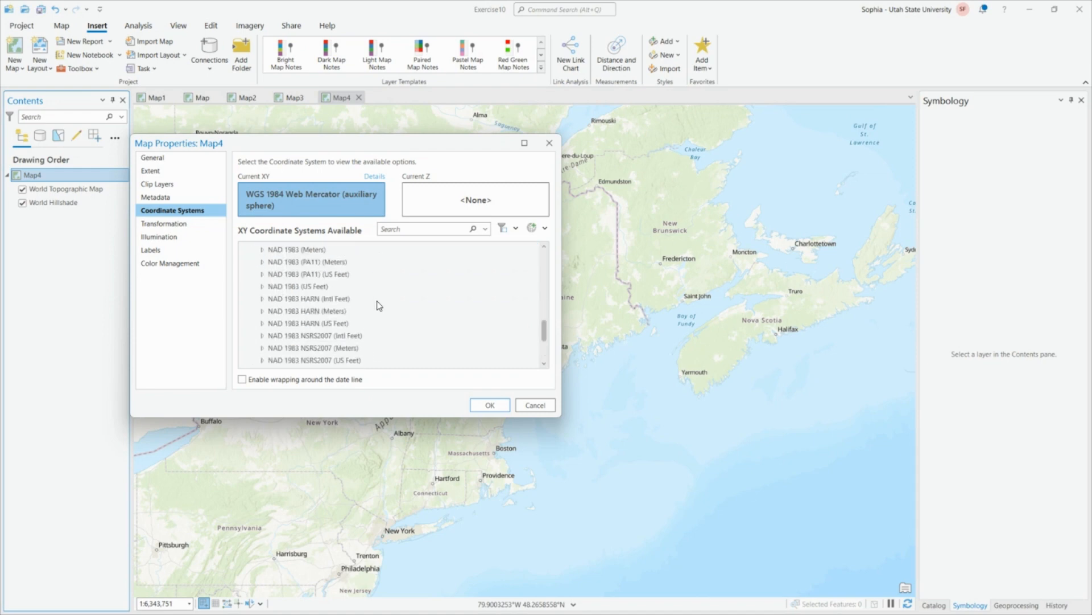
scroll(379, 306, "up", 5)
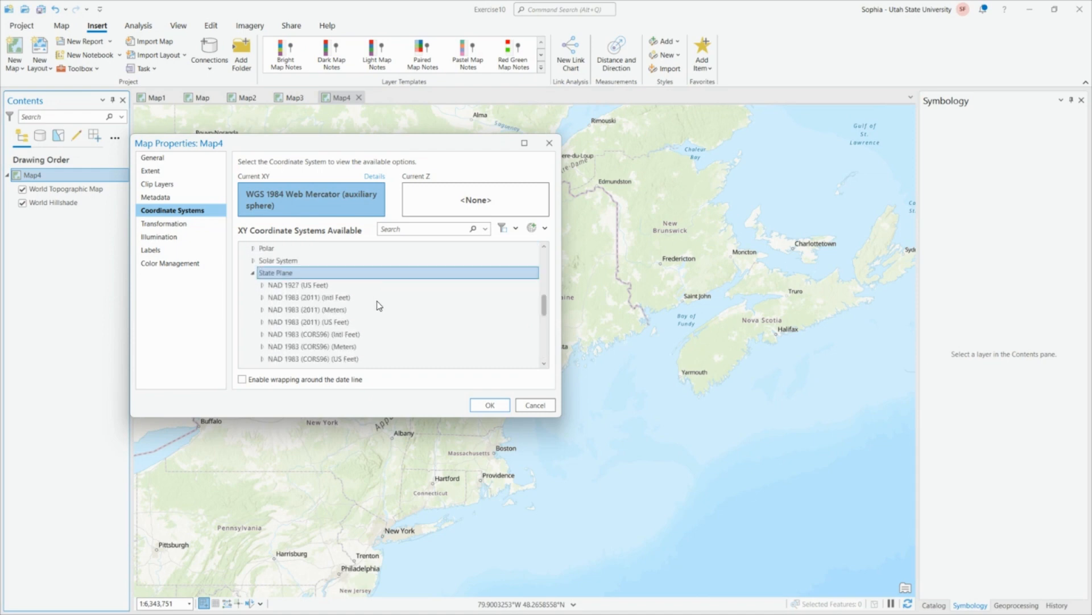
scroll(278, 308, "down", 1)
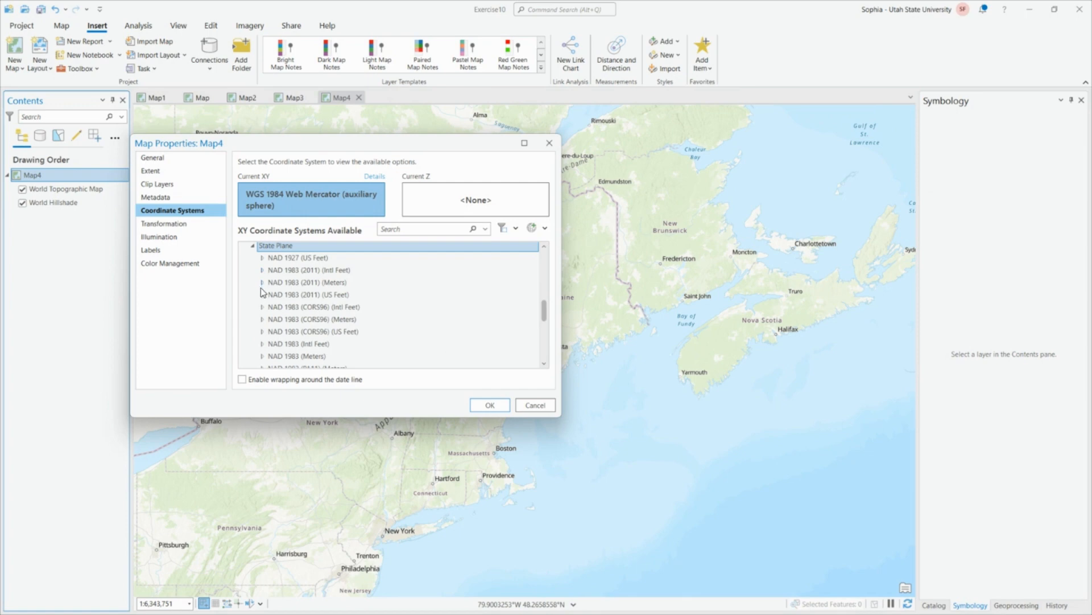
left_click(263, 295)
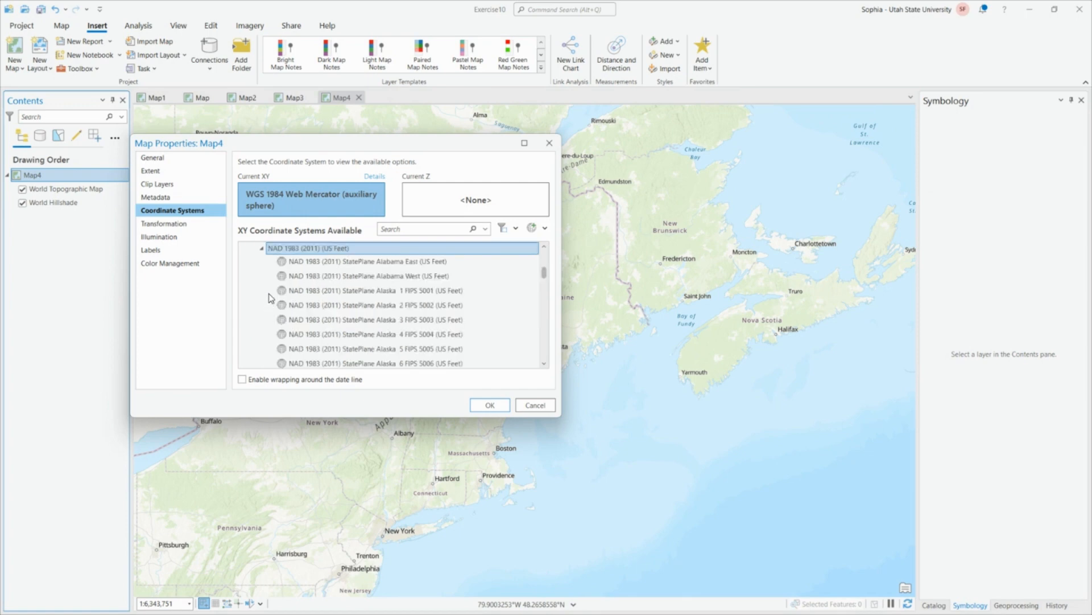
scroll(271, 293, "up", 1)
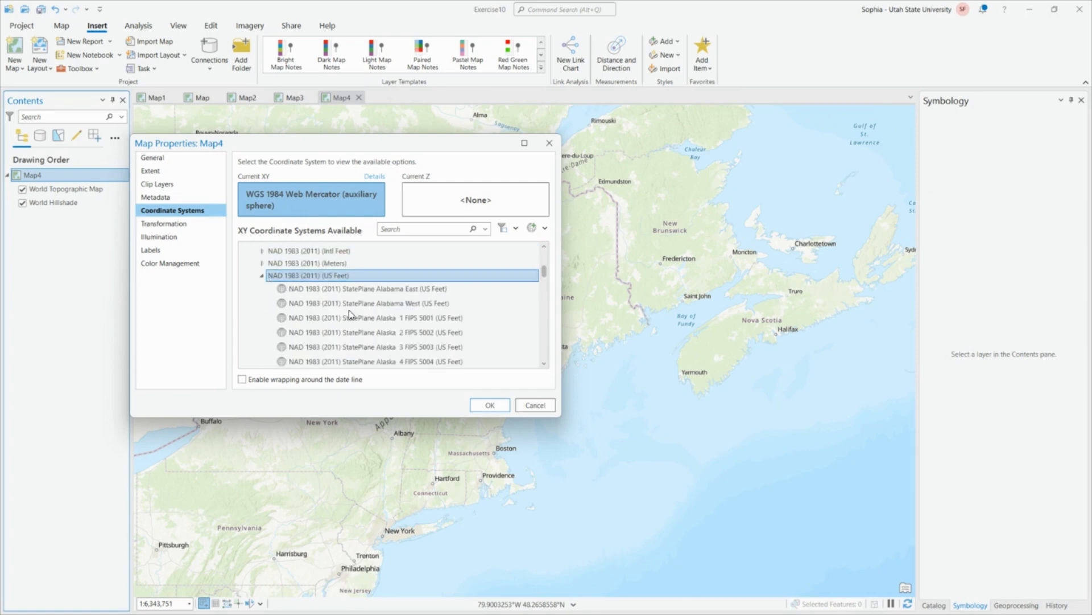
scroll(350, 313, "down", 9)
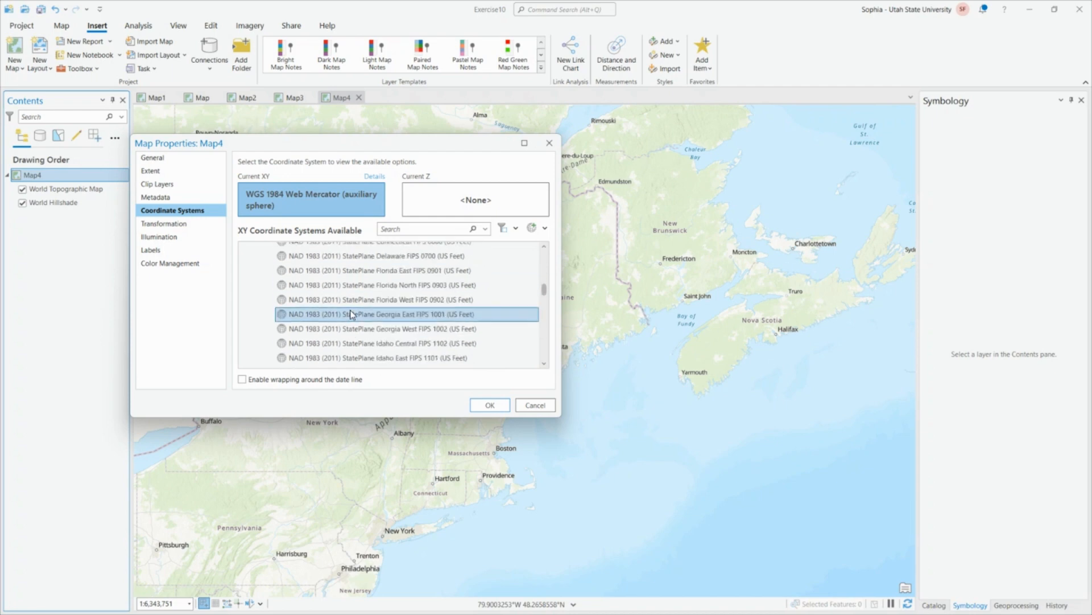
scroll(350, 312, "down", 7)
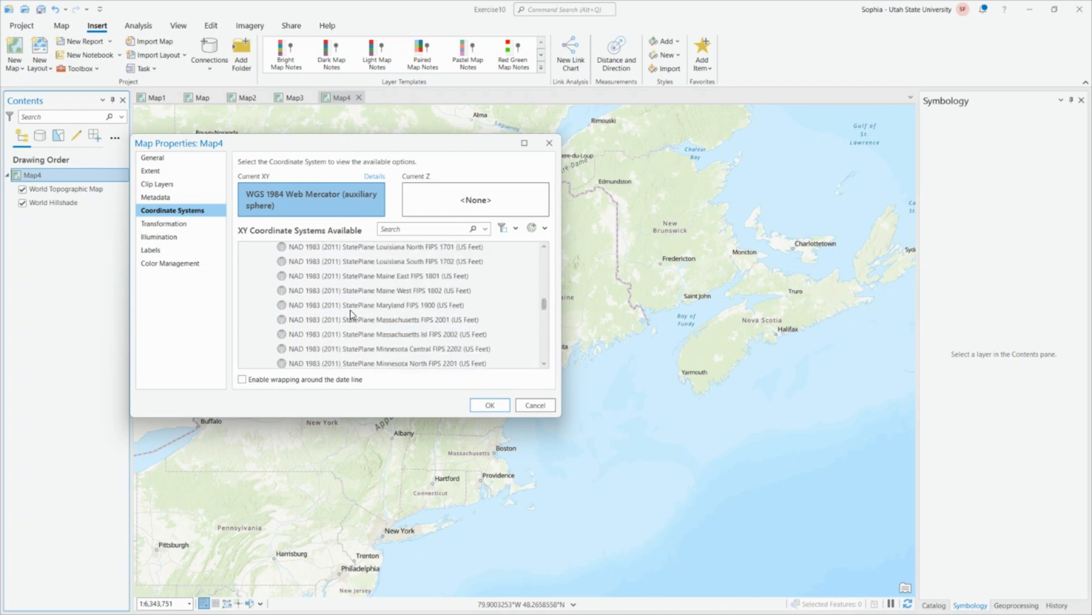
left_click(396, 277)
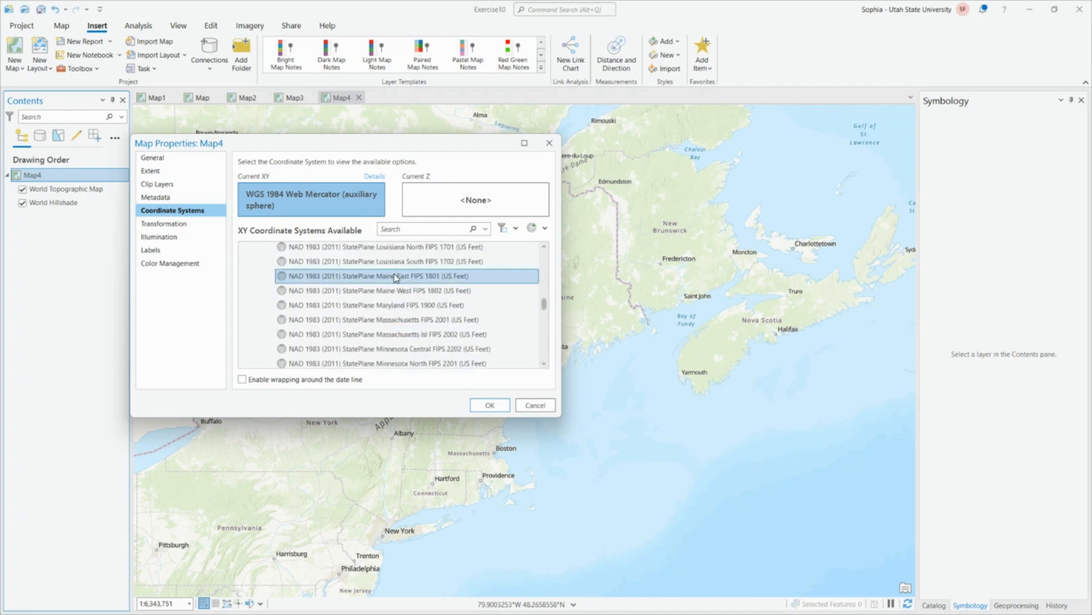
left_click(499, 410)
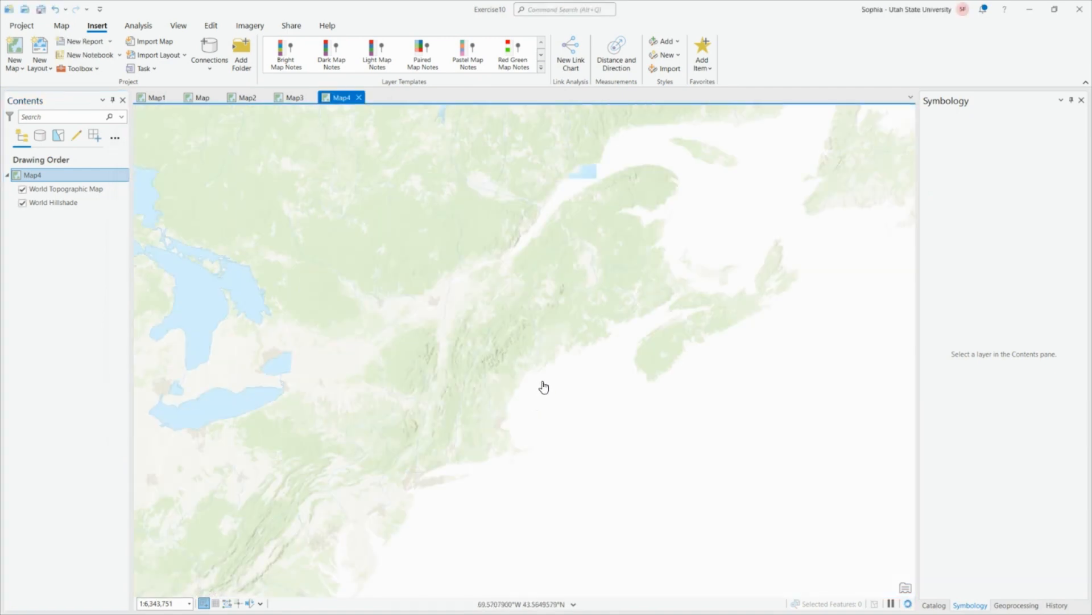
- Change Map4's basemap to Terrain with Labels and centre the view on the whole state of Maine
left_click_drag(564, 354, 500, 353)
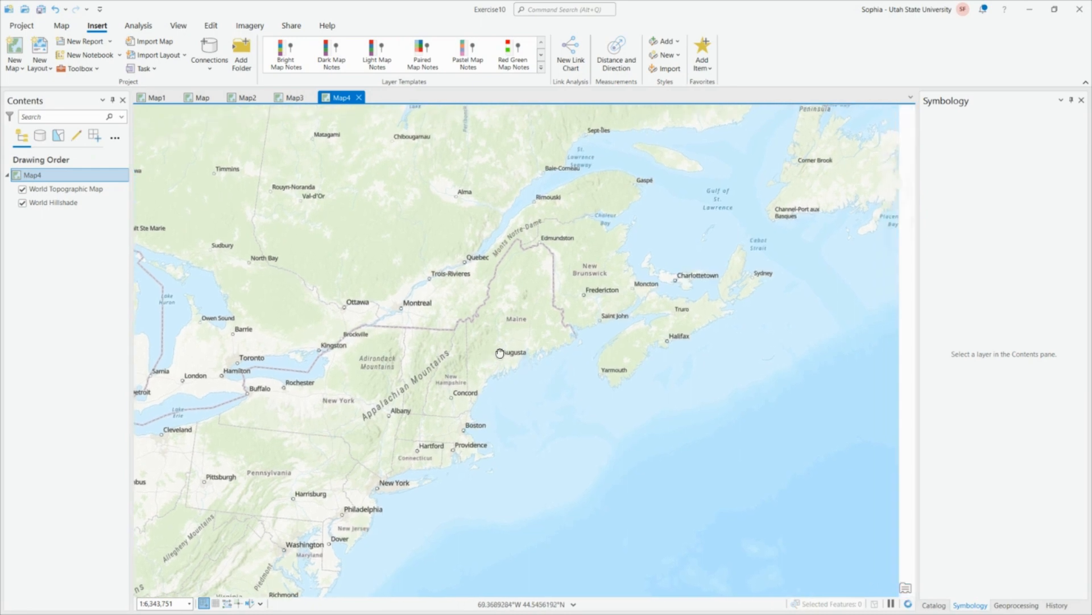
scroll(500, 353, "up", 4)
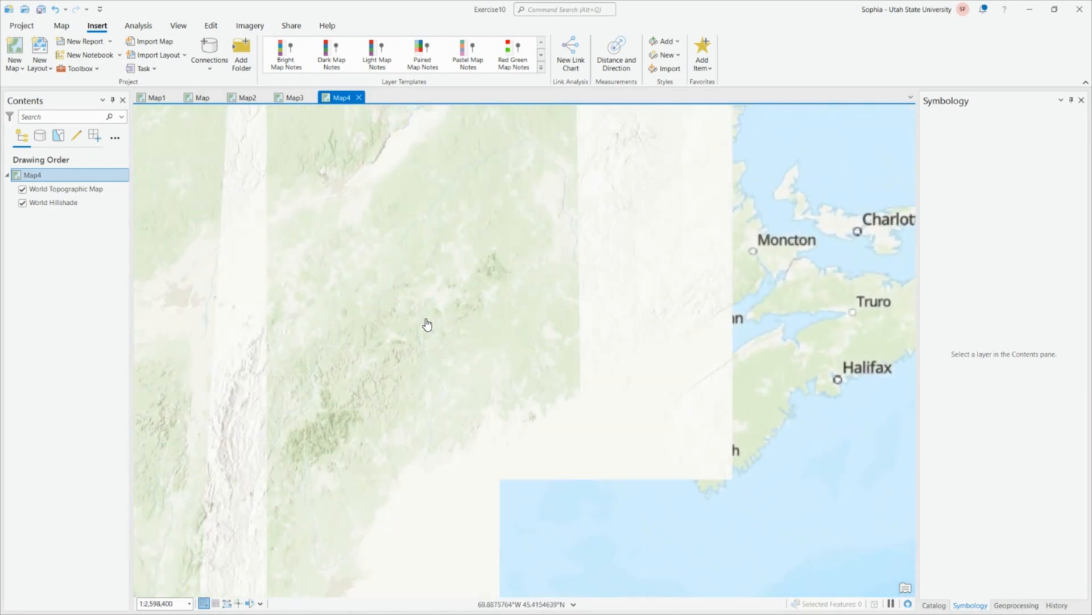
left_click(61, 26)
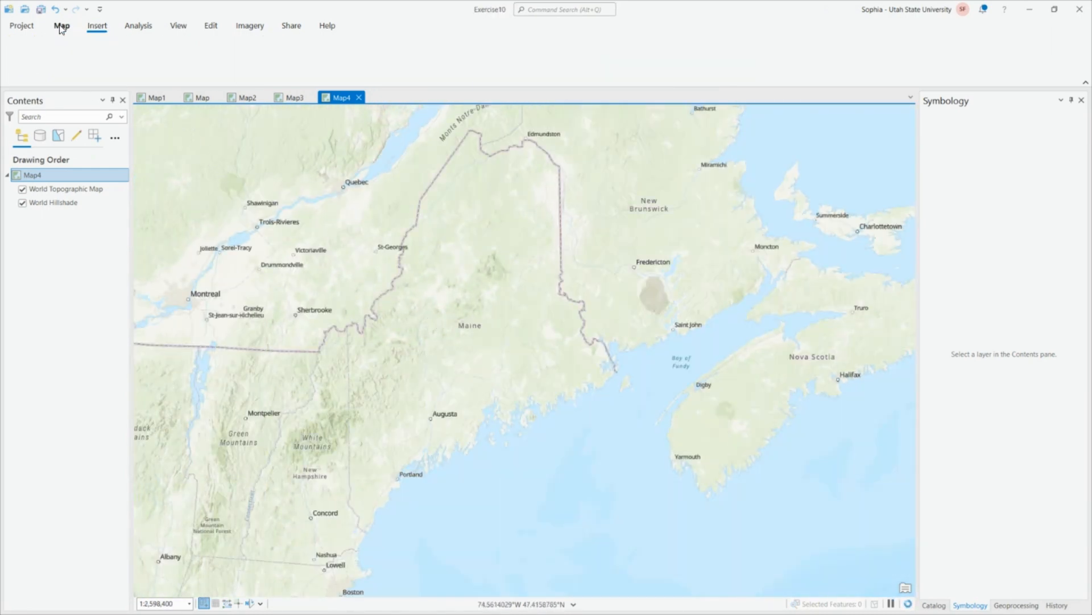
left_click(214, 54)
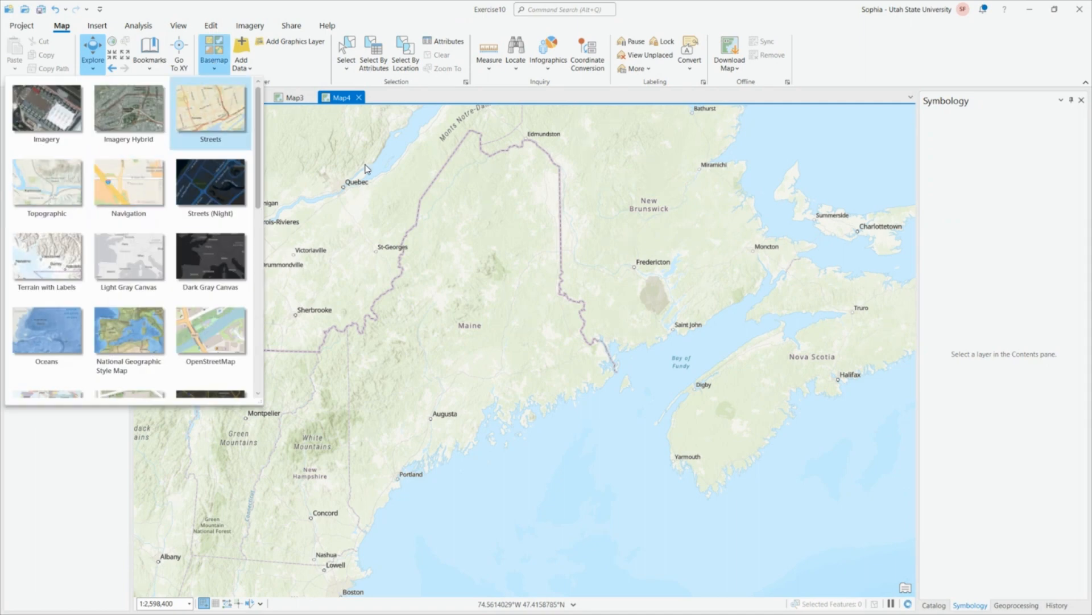
left_click(47, 256)
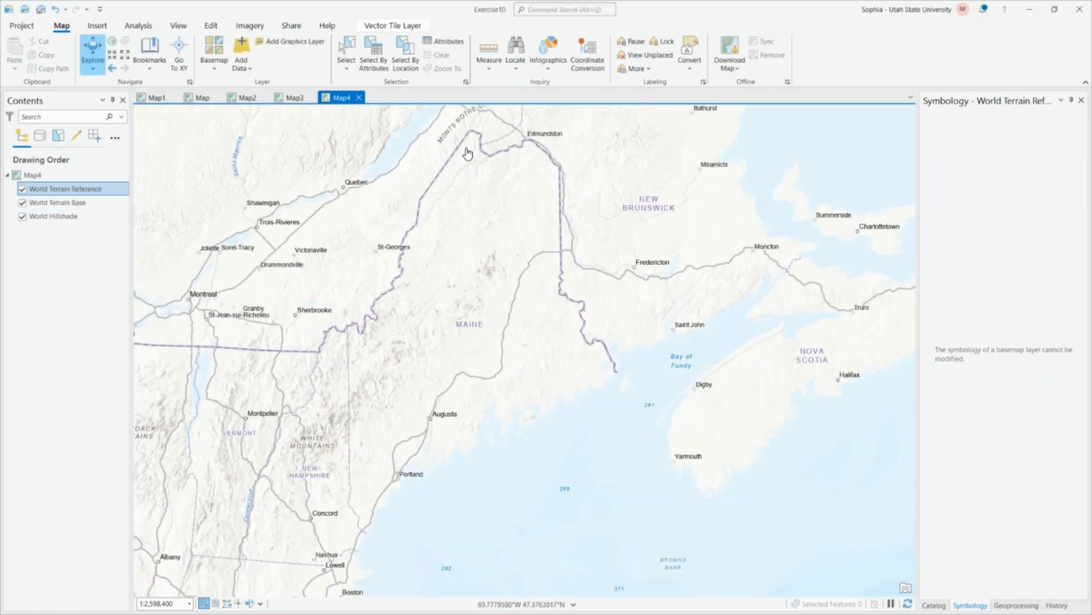
left_click_drag(483, 203, 488, 231)
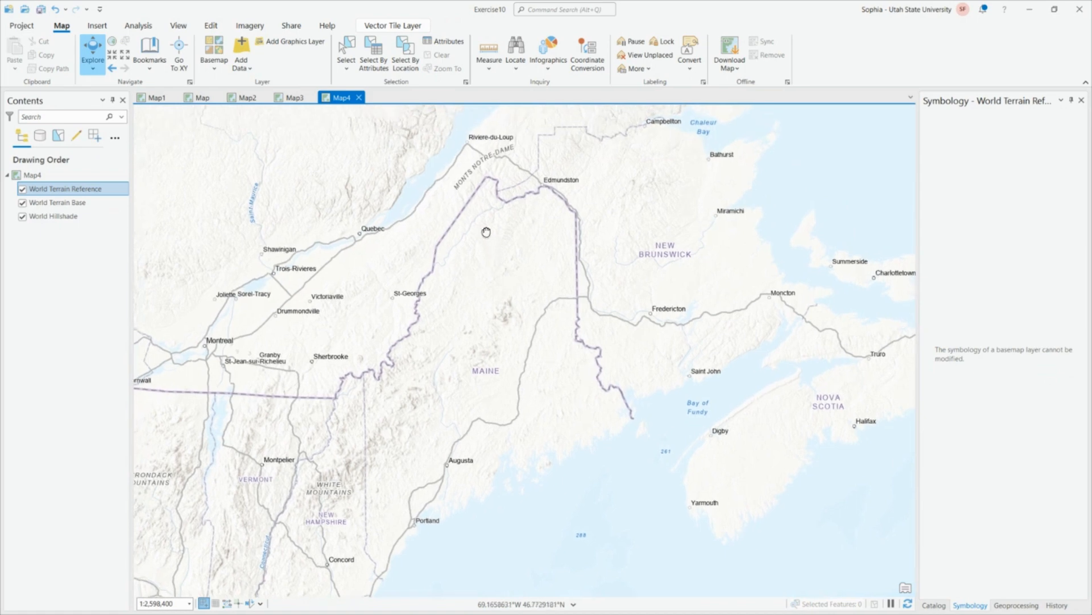
- Create a new ANSI portrait layout in Letter size, 8.5 by 11 inches
left_click(96, 26)
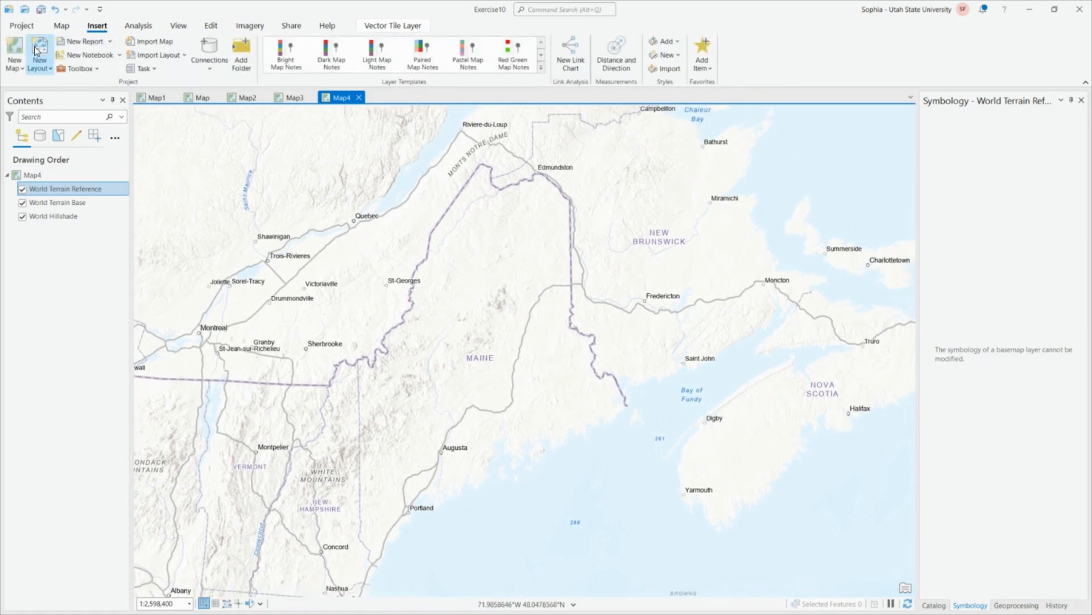
left_click(39, 54)
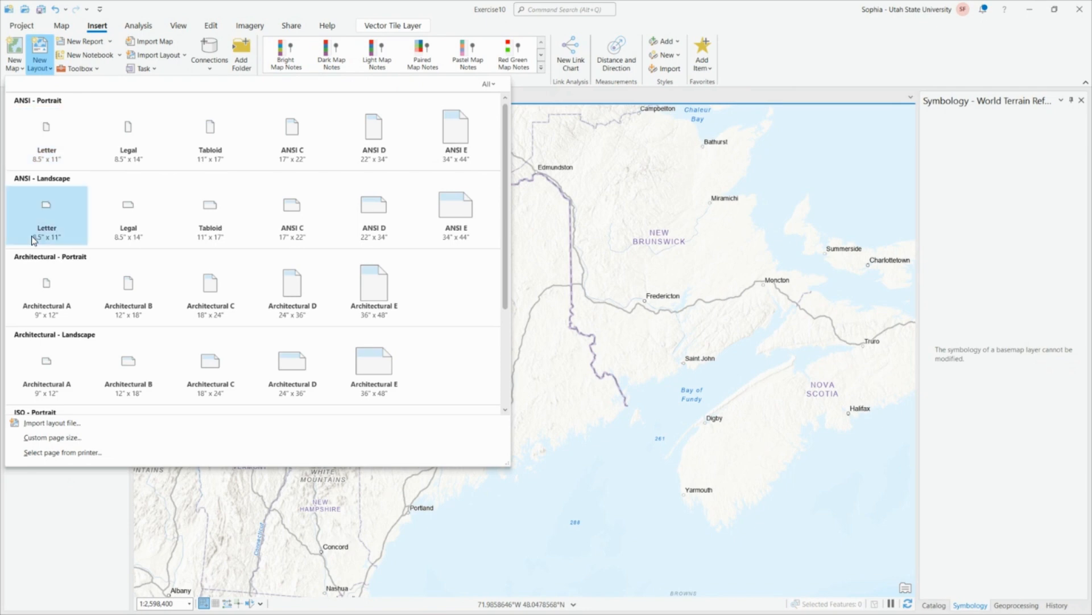
left_click(47, 145)
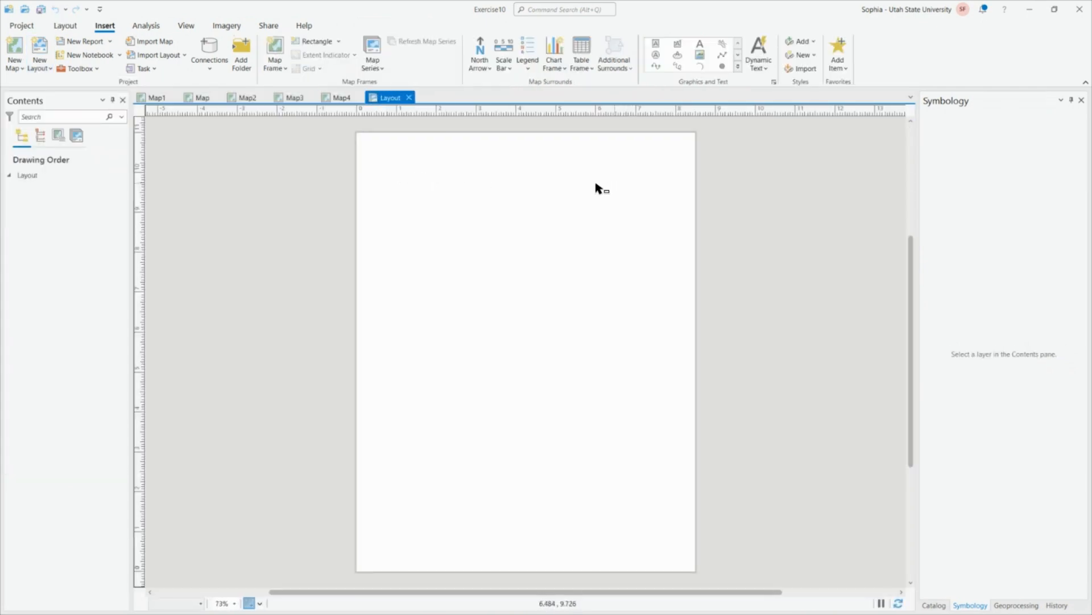
- Insert a Map1 frame at the 1:161,674 extent in the page's upper right corner, about 4.4 by 3.7 inches
left_click(274, 69)
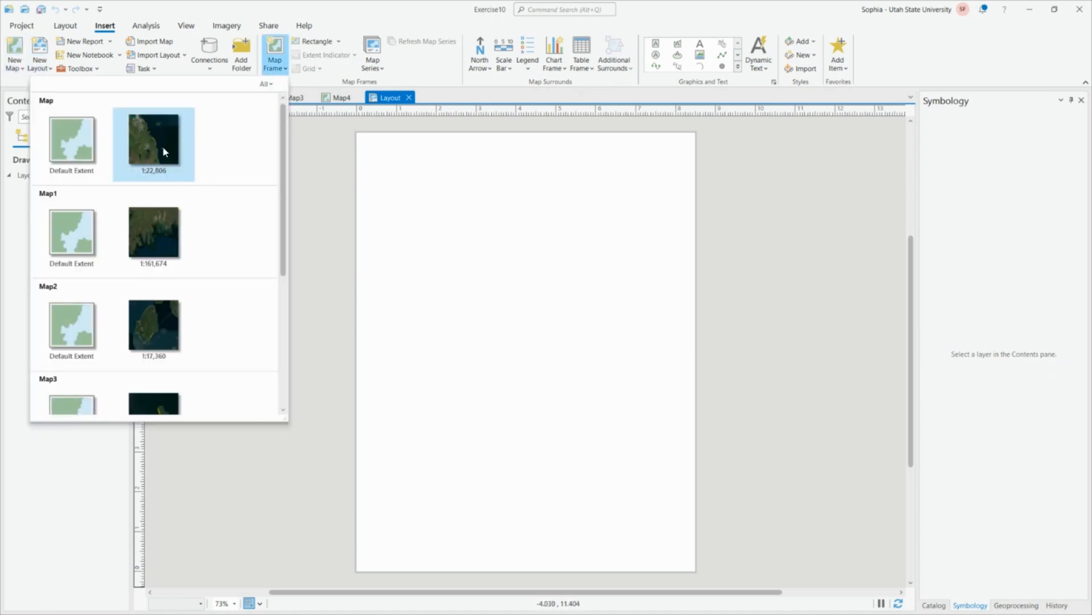
scroll(161, 171, "down", 3)
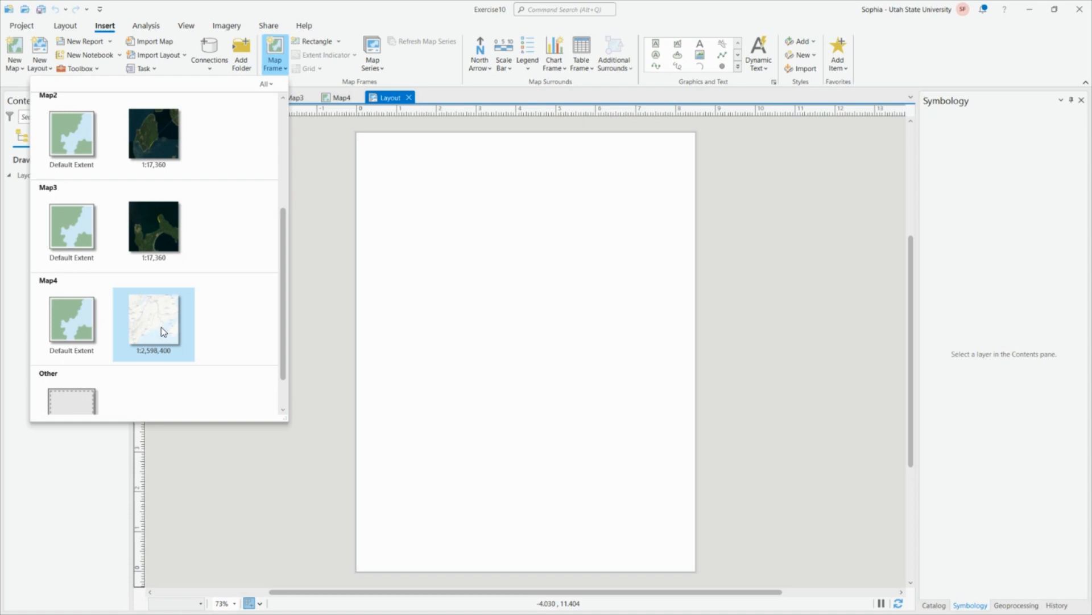
scroll(161, 319, "up", 3)
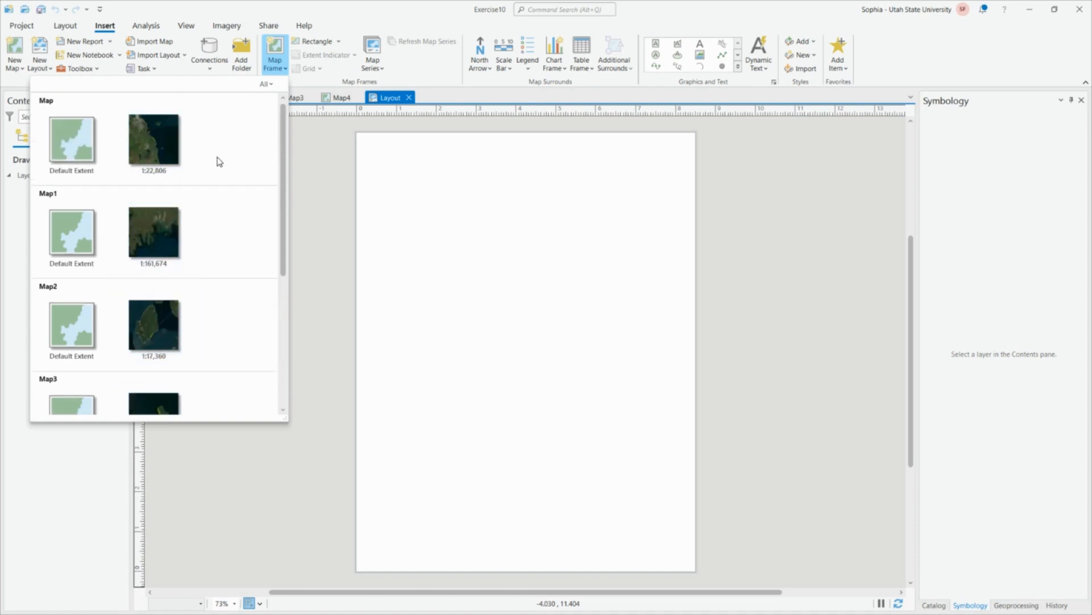
scroll(222, 245, "down", 2)
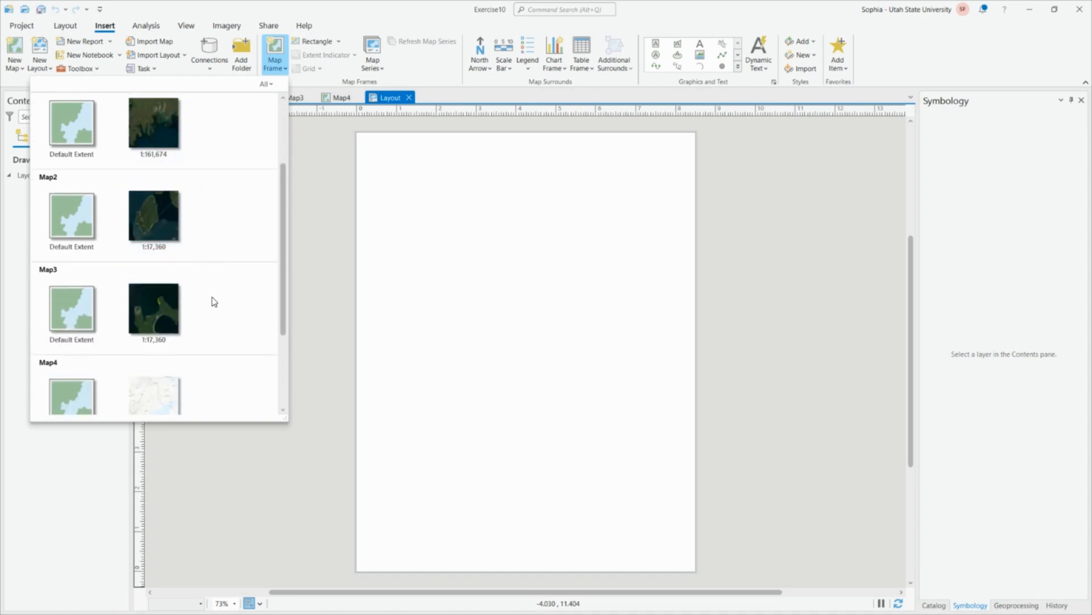
left_click(158, 181)
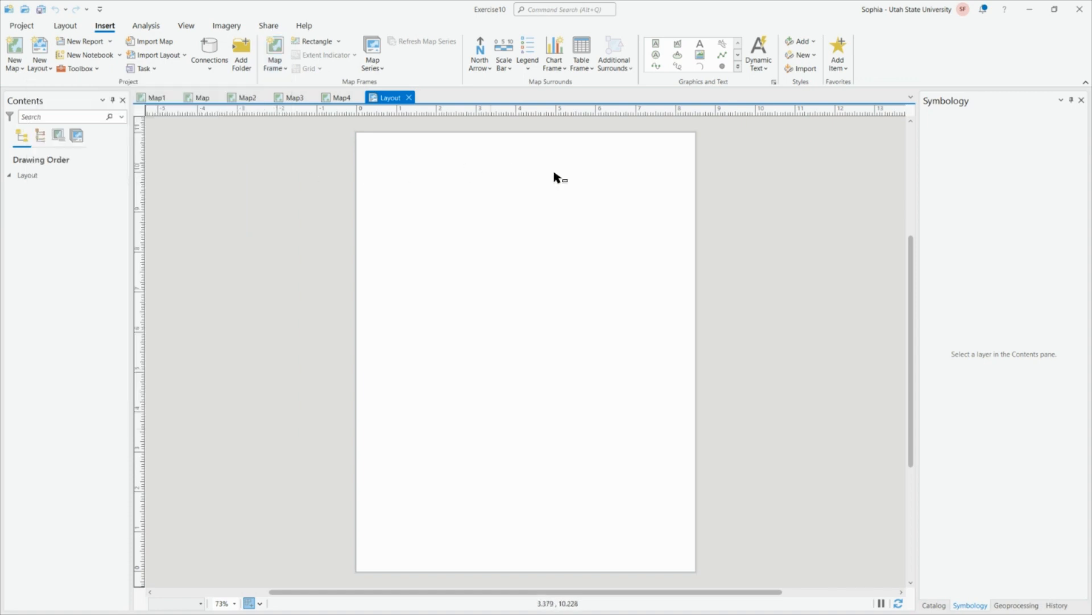
left_click_drag(535, 142, 689, 279)
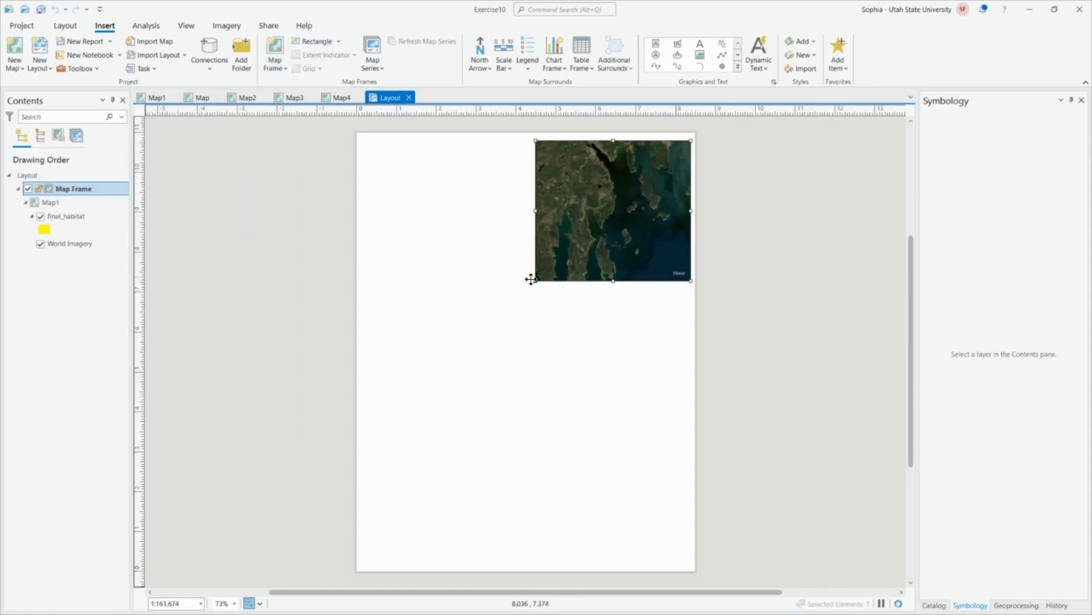
left_click_drag(536, 280, 516, 289)
- Activate the Map1 frame and zoom it to the extent of the final_habitat layer
right_click(596, 225)
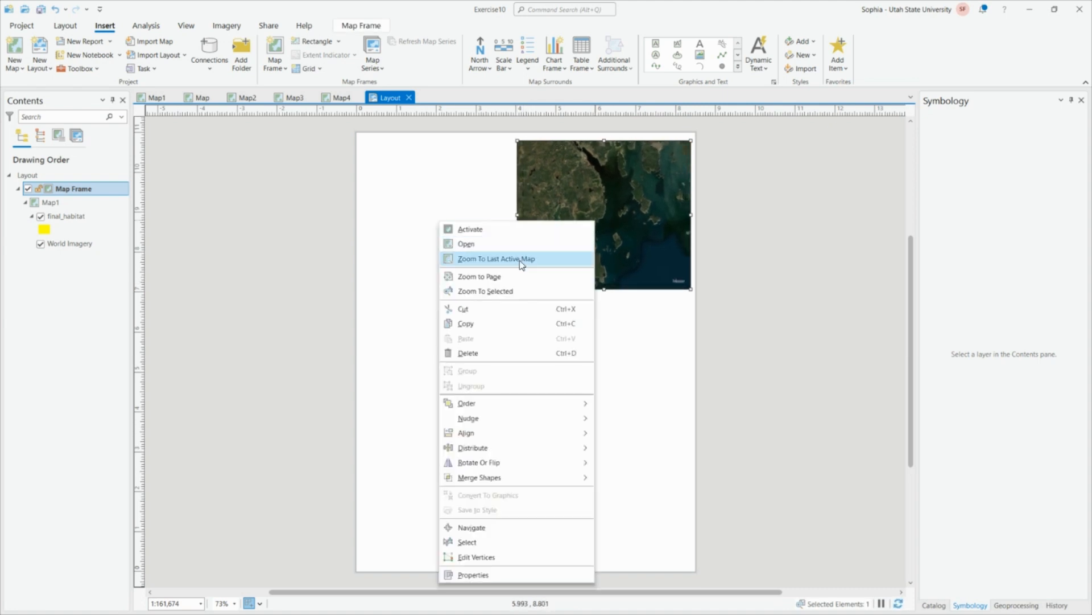
left_click(490, 237)
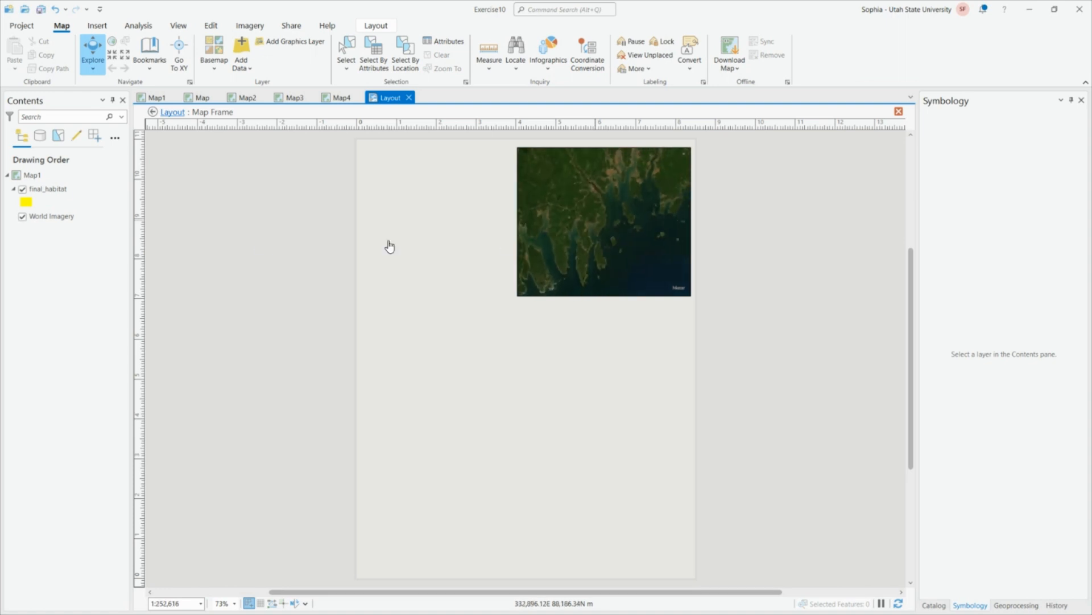
right_click(73, 189)
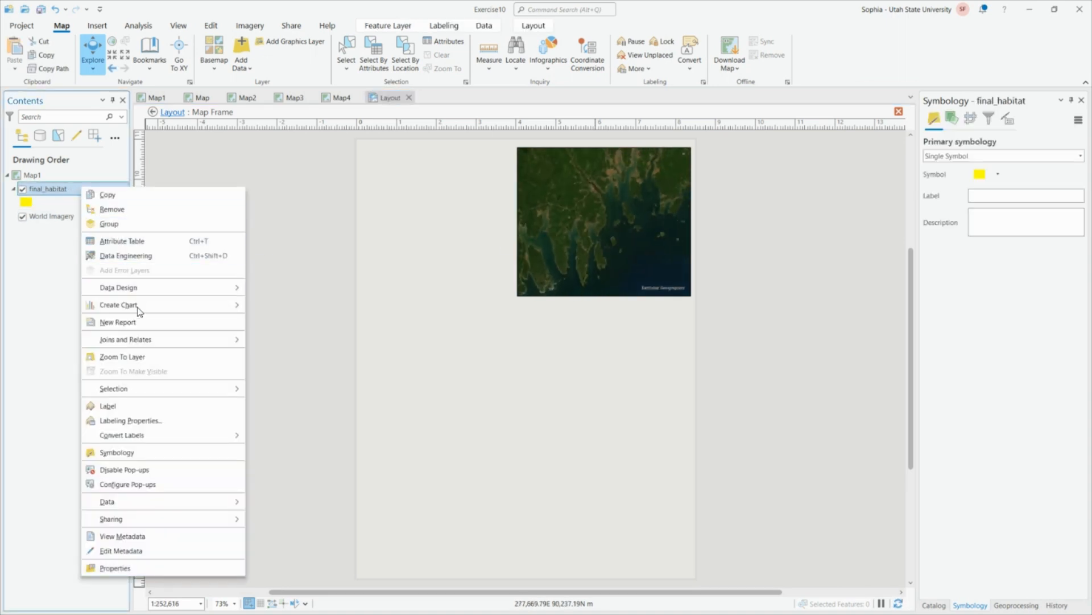
left_click(206, 355)
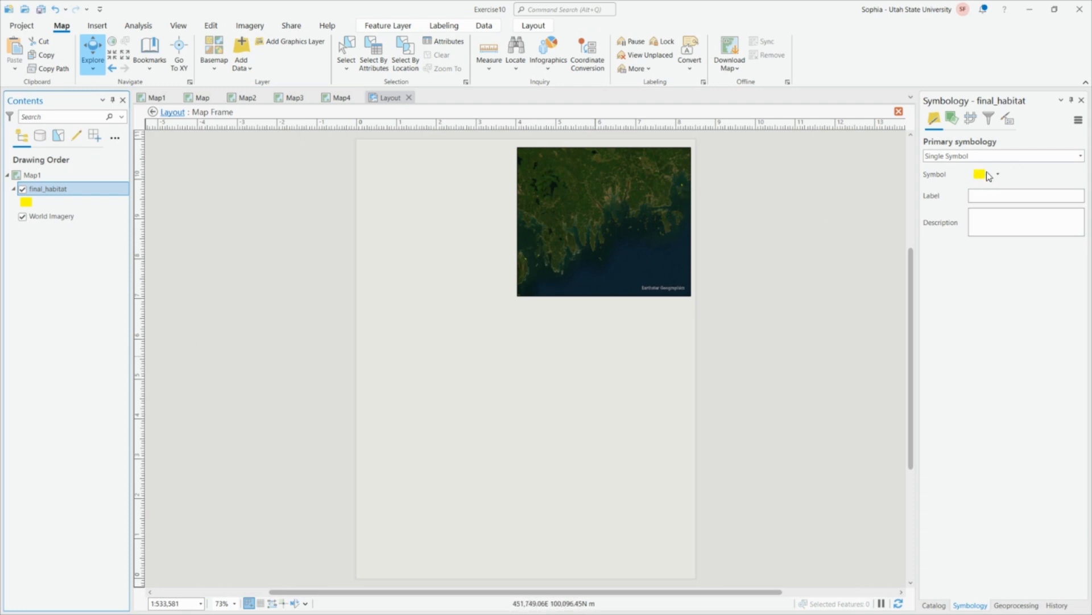
- Set the outline width of Map1's final_habitat symbol to 3 pt and return to the layout page
left_click(988, 174)
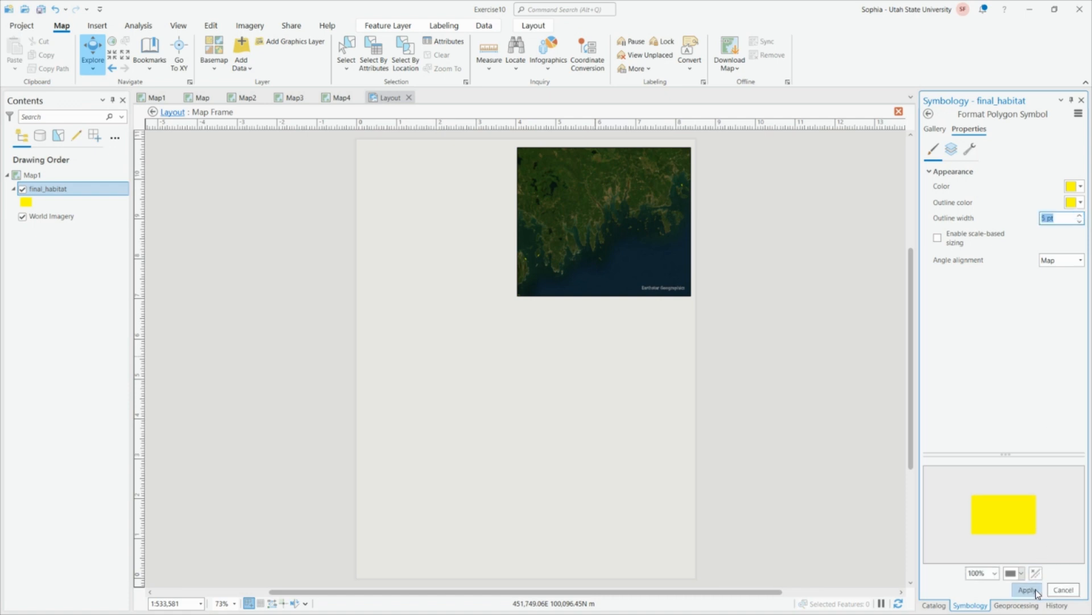
left_click(1035, 592)
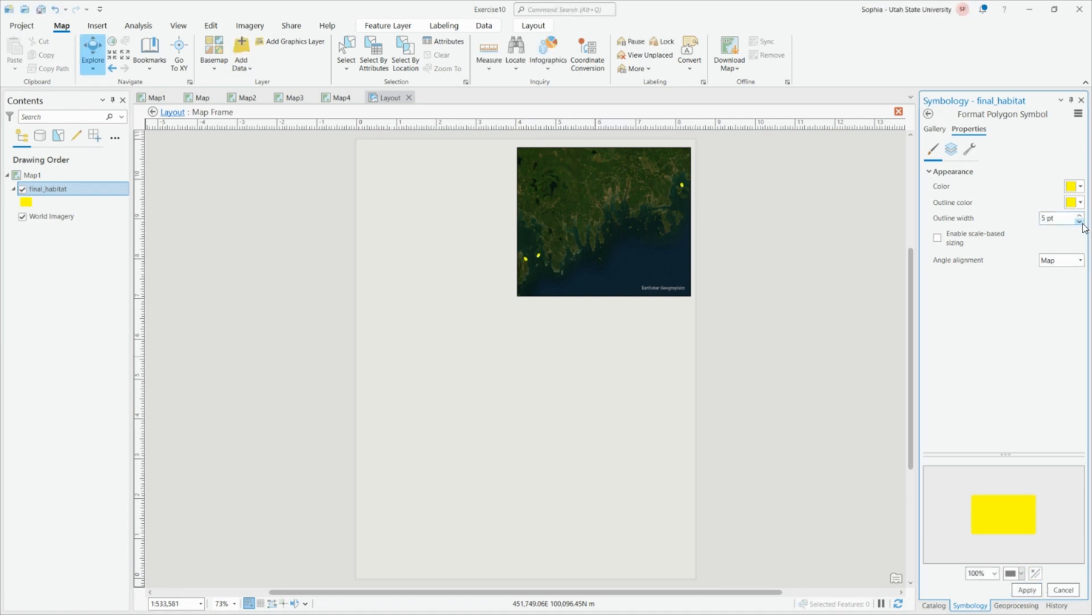
left_click(1027, 589)
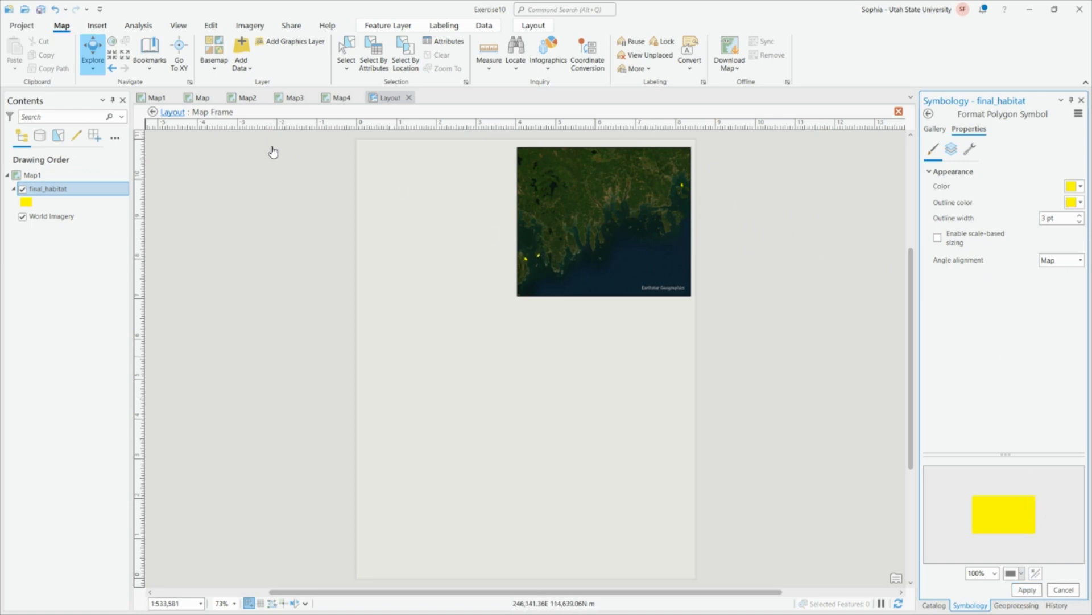
left_click(153, 113)
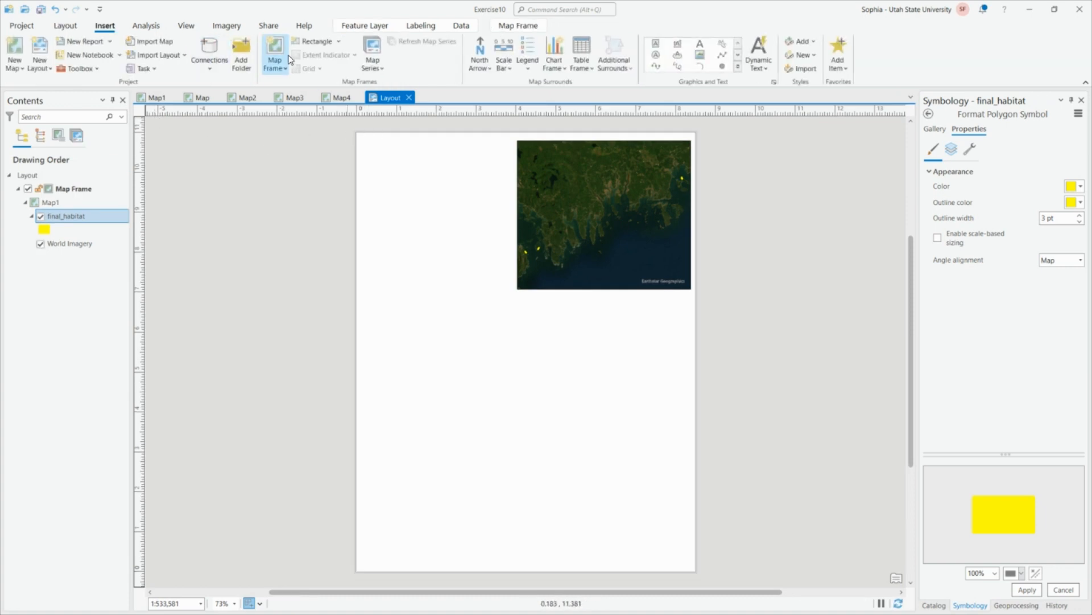
- Insert a Map frame at the 1:22,806 extent in the page's upper left corner, about 3.5 by 3.7 inches, applying the pending symbol formatting
left_click(289, 70)
scroll(212, 208, "up", 2)
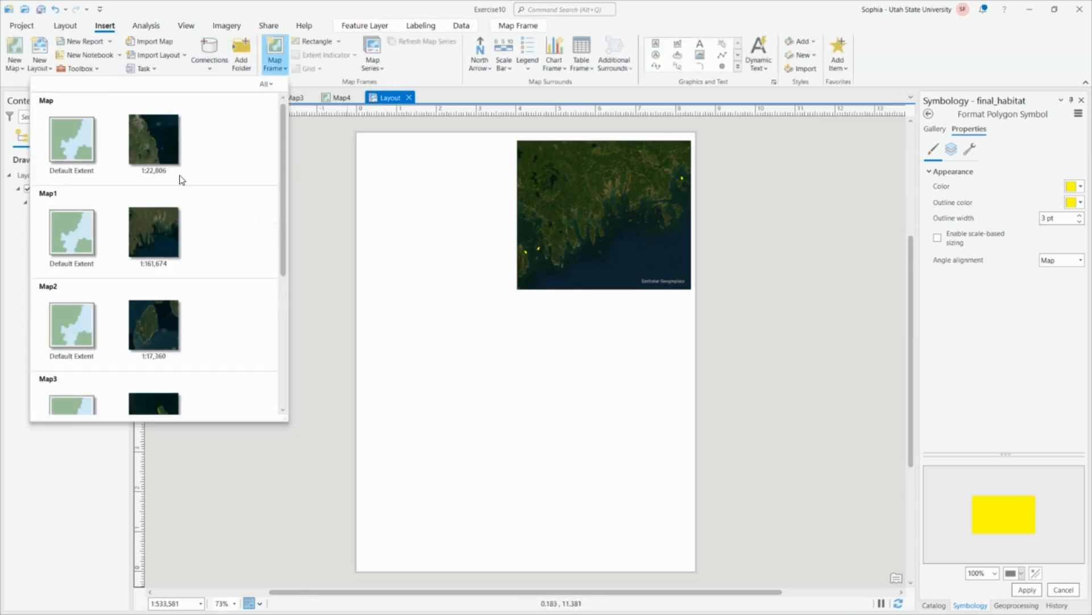
left_click(149, 144)
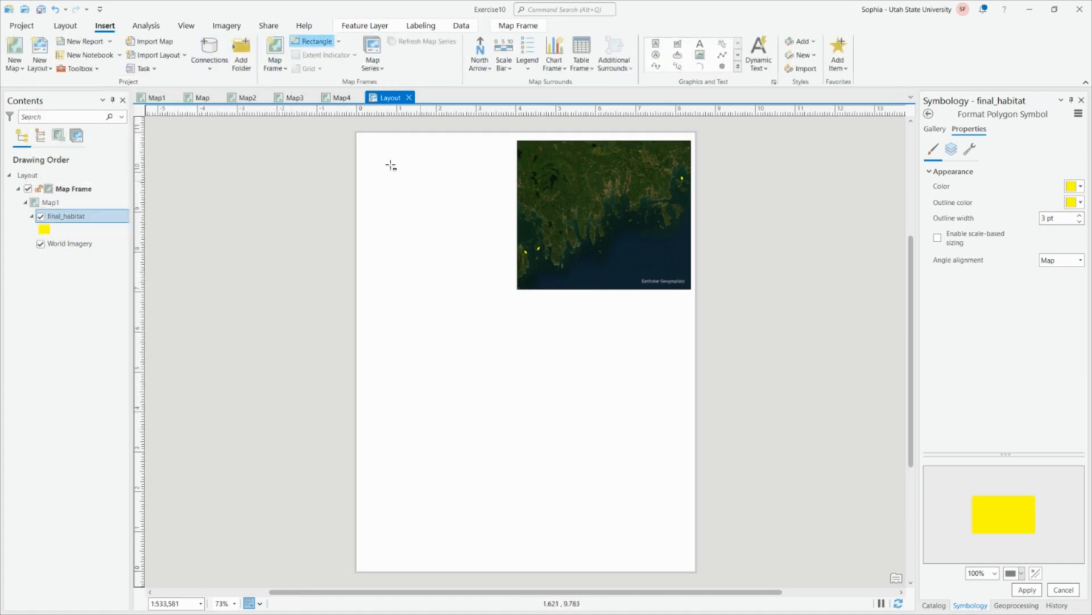
left_click_drag(363, 142, 504, 288)
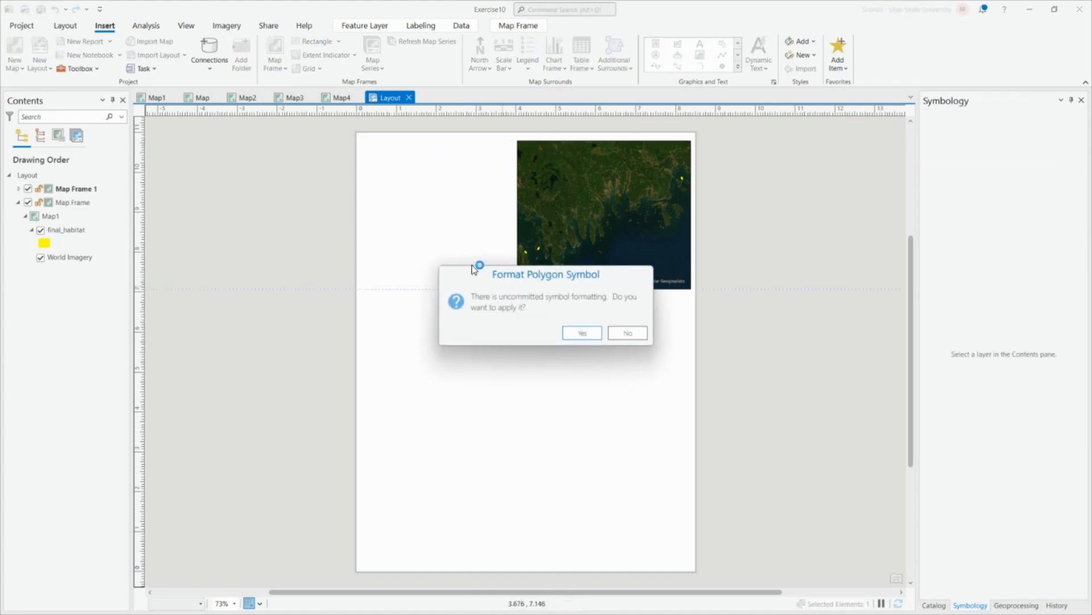
left_click(585, 337)
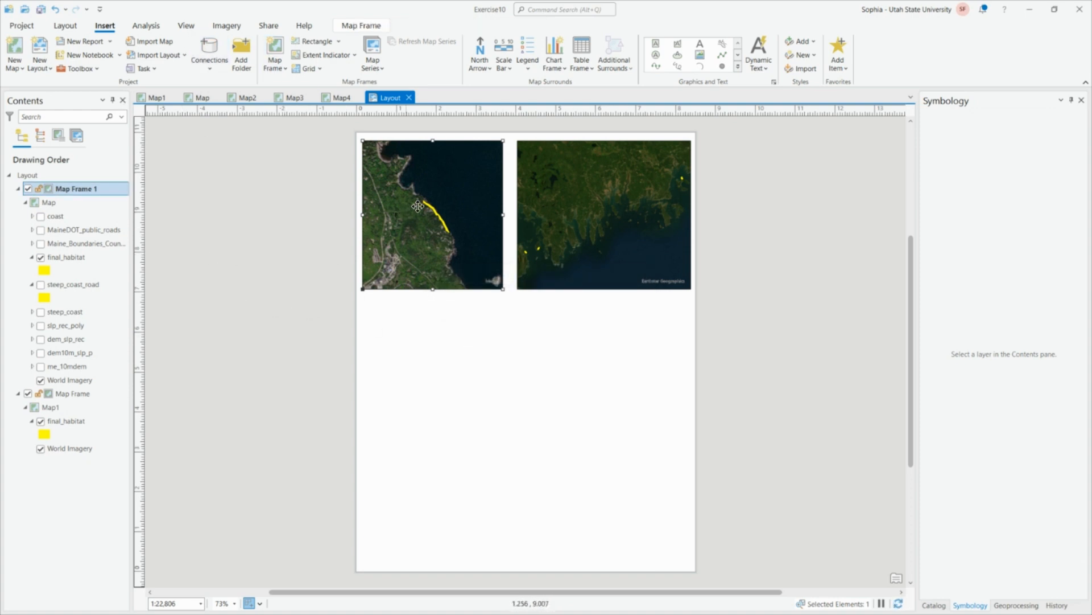
- Insert a Map2 frame at the 1:17,360 extent directly below the Map frame, about 3.5 by 3.3 inches
left_click(275, 64)
left_click(169, 338)
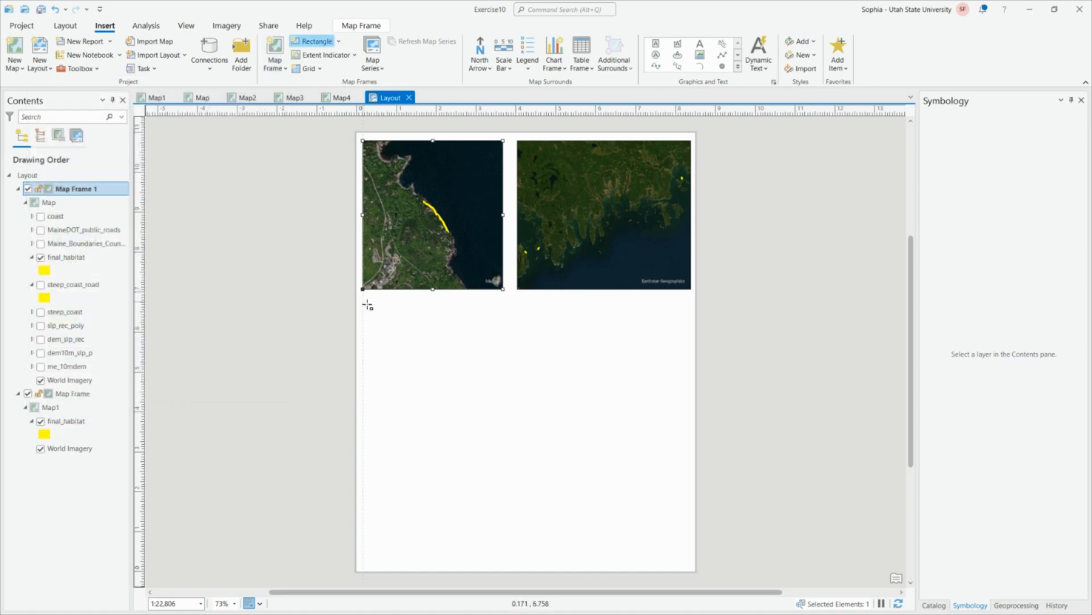
left_click_drag(367, 305, 504, 434)
left_click(488, 283)
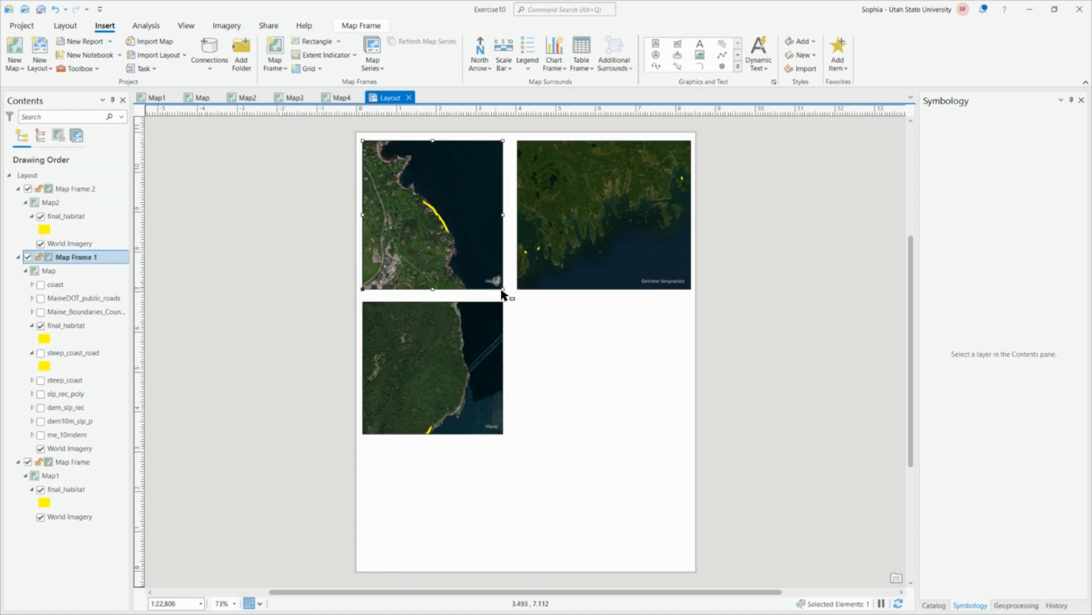
left_click_drag(503, 289, 502, 290)
- Activate the Map2 frame, pan it until the yellow habitat strip sits near the frame's centre, and return to the layout page
left_click(451, 390)
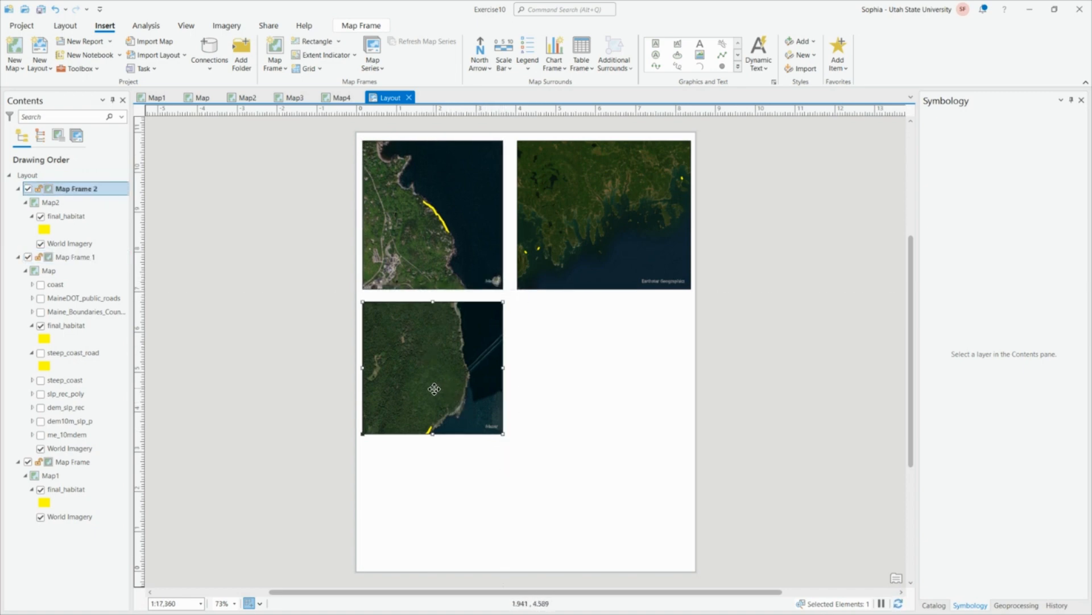
right_click(434, 389)
left_click(341, 25)
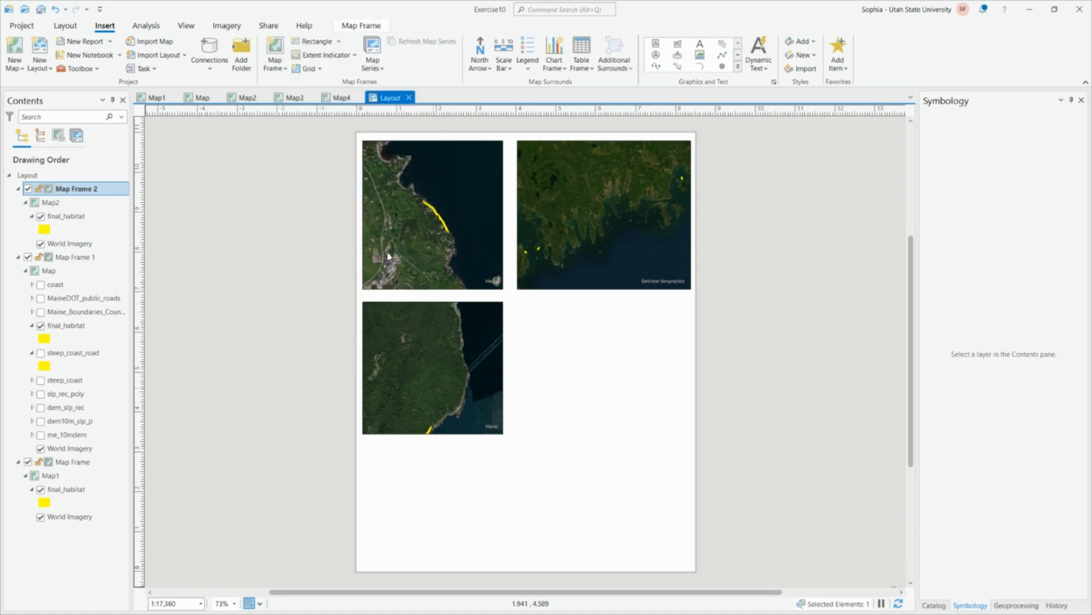
left_click_drag(446, 388, 464, 307)
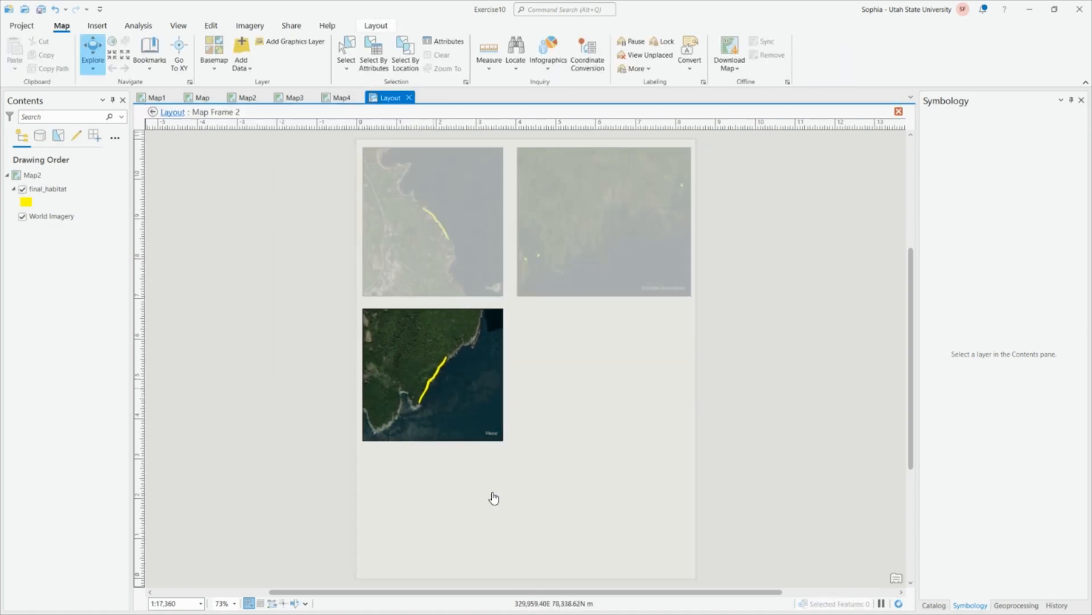
left_click(173, 112)
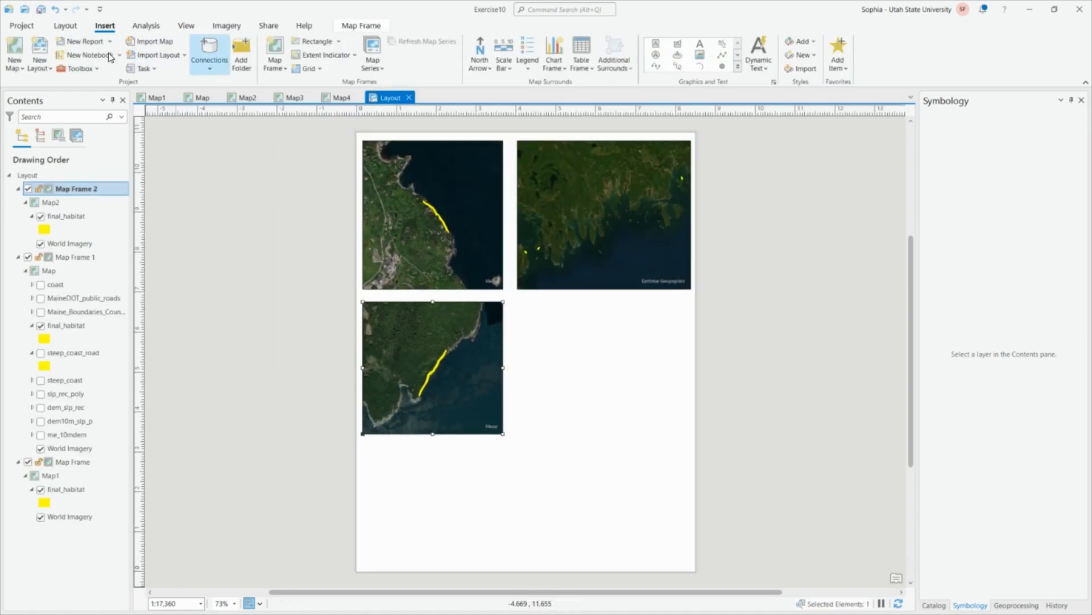
- Insert a Map3 frame at the 1:17,360 extent below the Map2 frame, about 3.5 by 3.2 inches
left_click(271, 69)
scroll(200, 319, "down", 3)
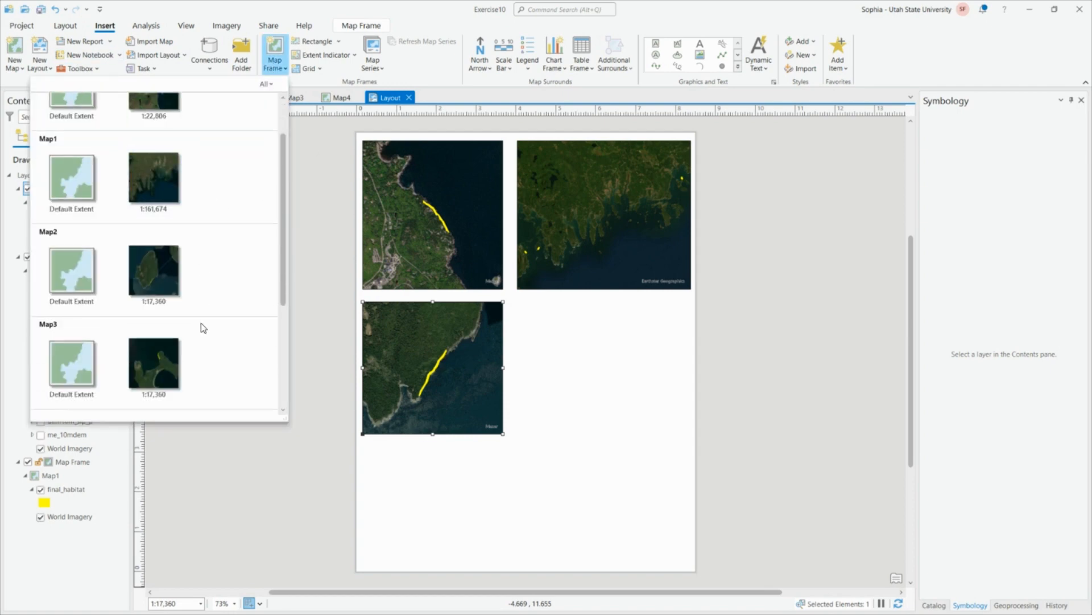
left_click(165, 337)
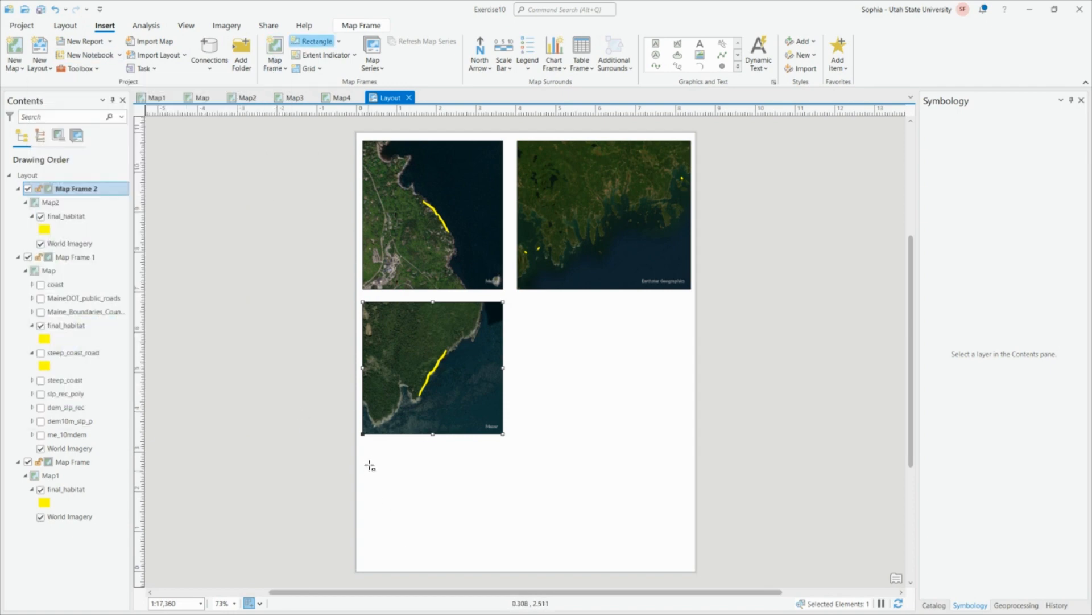
left_click_drag(362, 441, 504, 571)
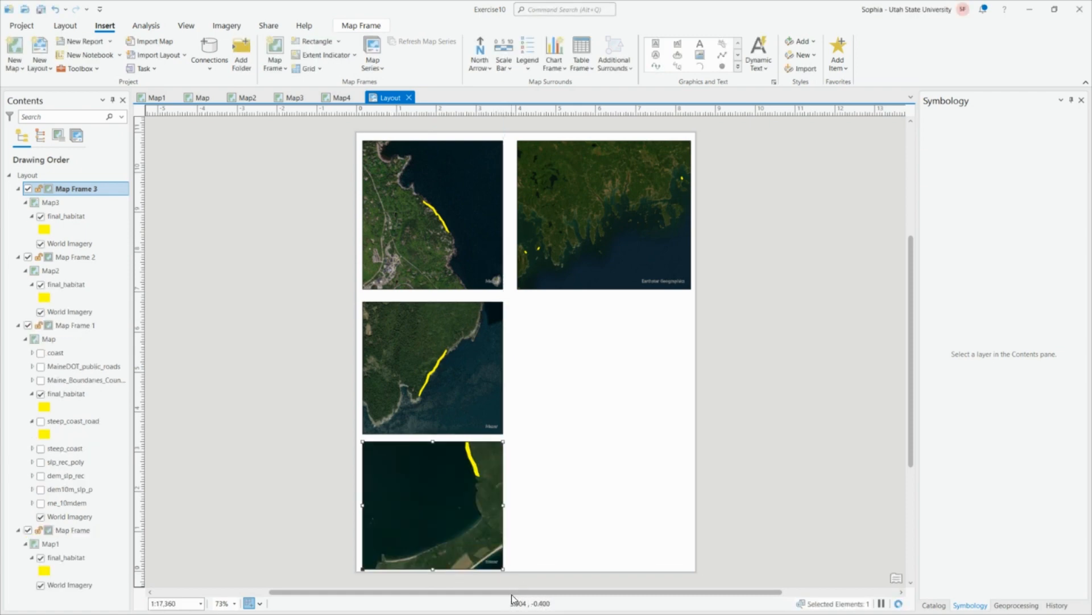
- Activate the Map3 frame, pan it to bring the whole habitat strip into view, and return to the layout page
right_click(455, 499)
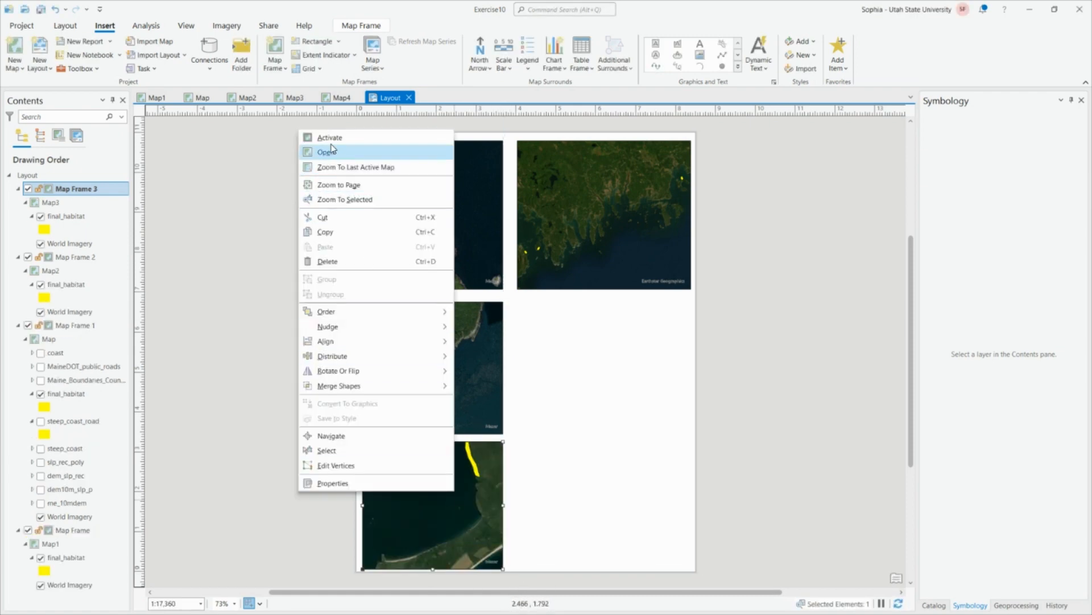
left_click(326, 152)
left_click_drag(480, 495, 420, 544)
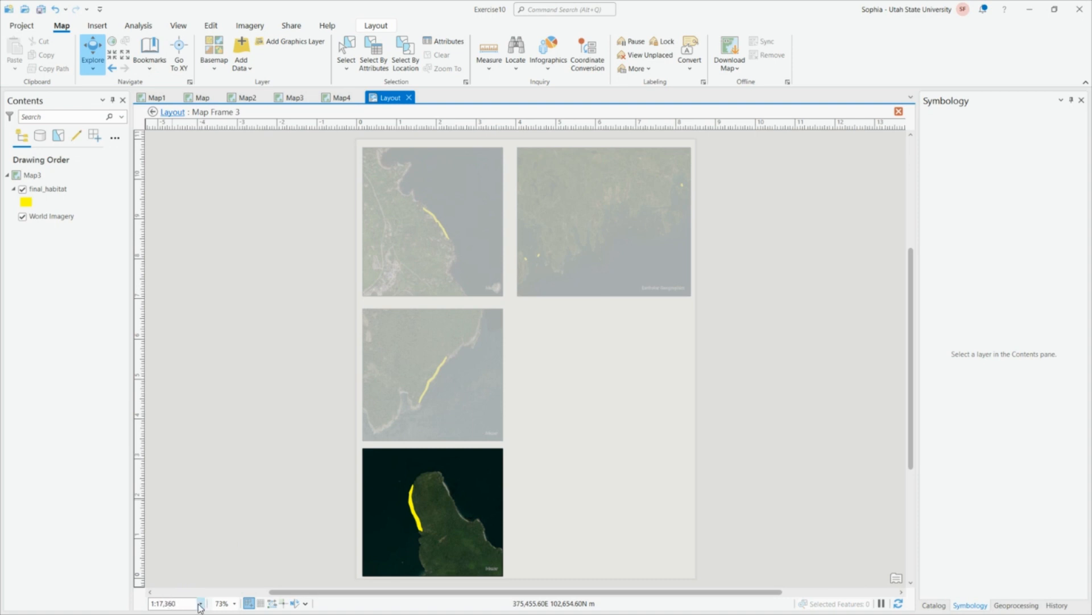
left_click(182, 112)
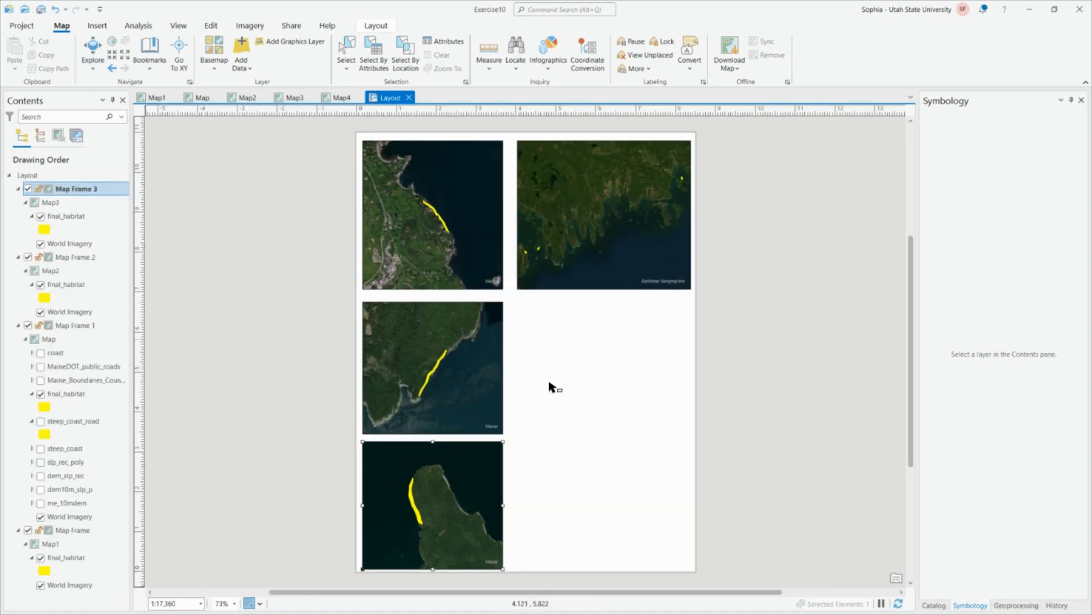
- Set the scale of Map Frame 1 in the page's upper left corner to 1:20,000
left_click(447, 232)
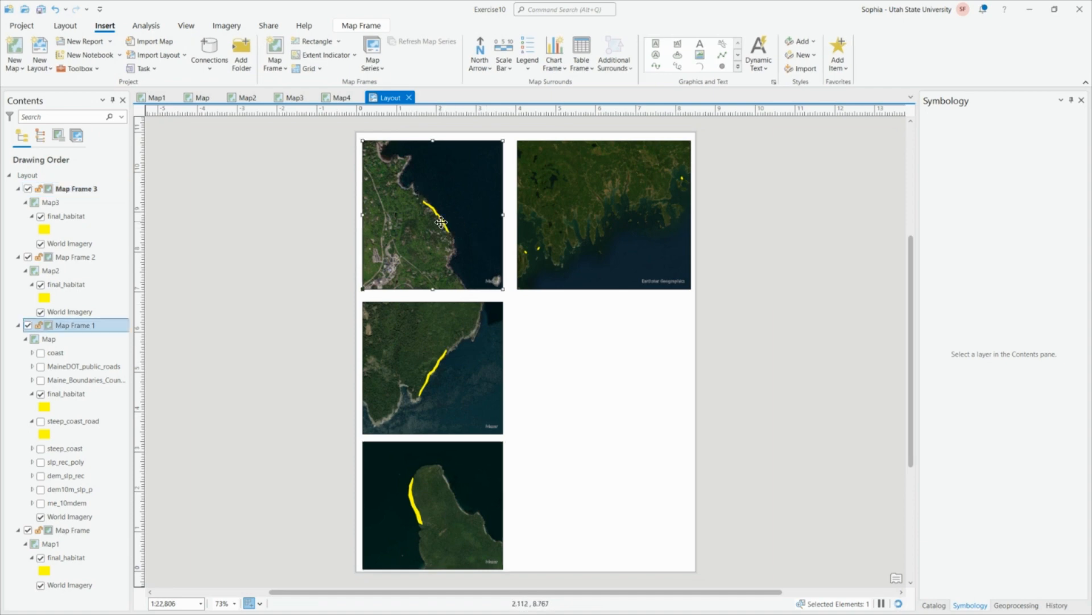
right_click(446, 233)
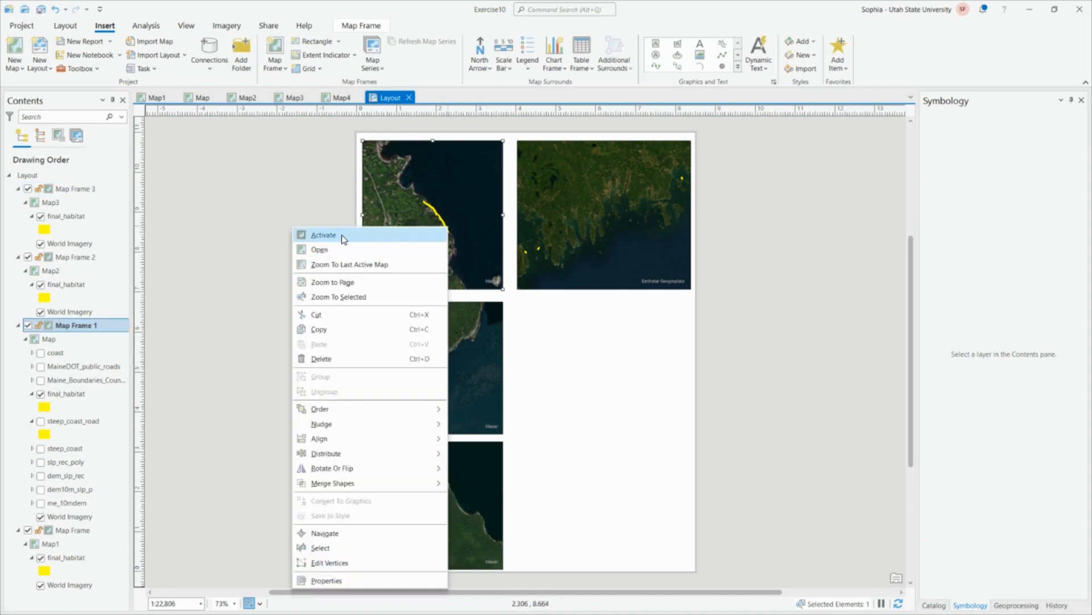
left_click(280, 329)
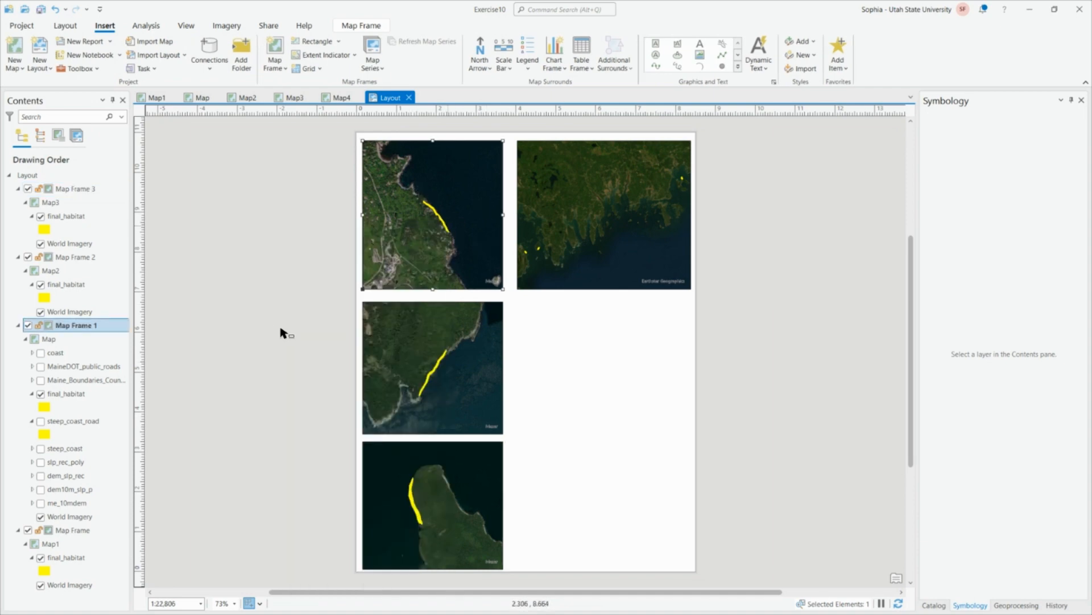
left_click(178, 604)
left_click(179, 603)
key("Return")
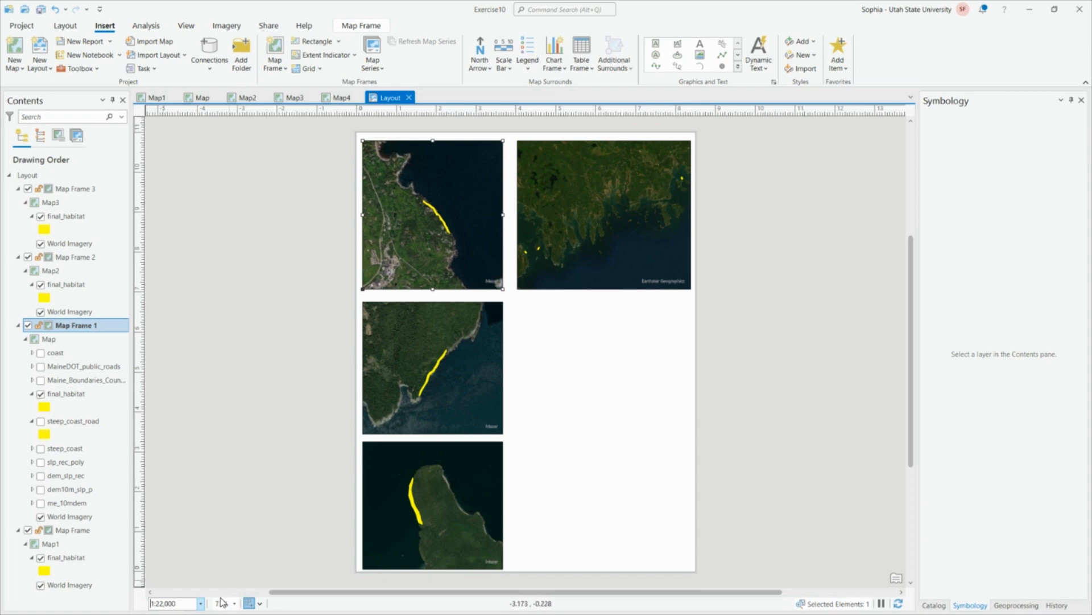
left_click(175, 603)
type("000")
key("Return")
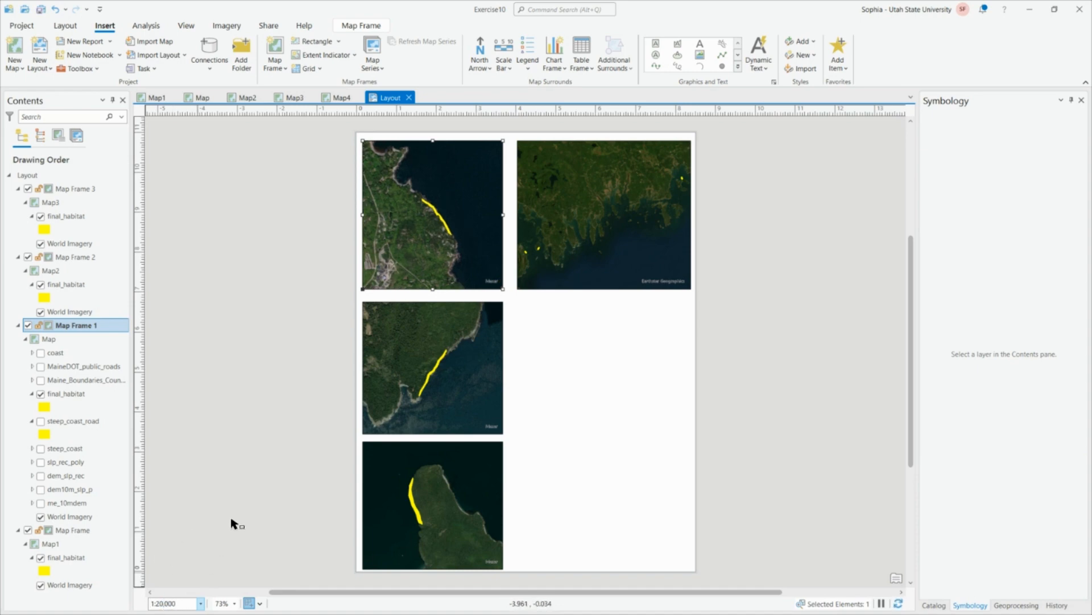
- Set the scale of Map Frame 2, the middle close-up, to 1:20,000
left_click(403, 346)
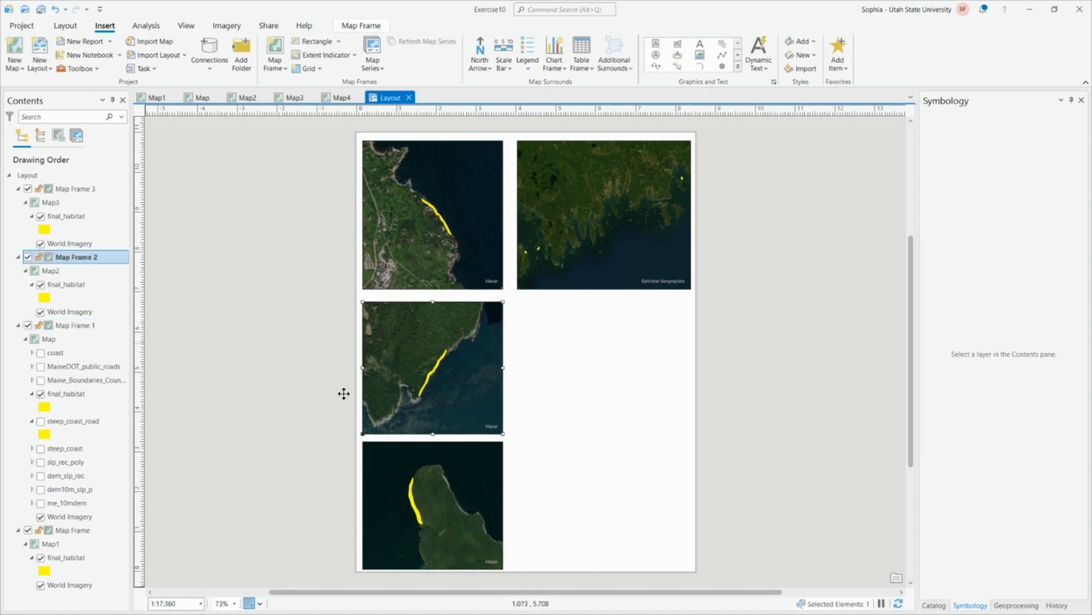
left_click(166, 604)
left_click(164, 606)
key("Return")
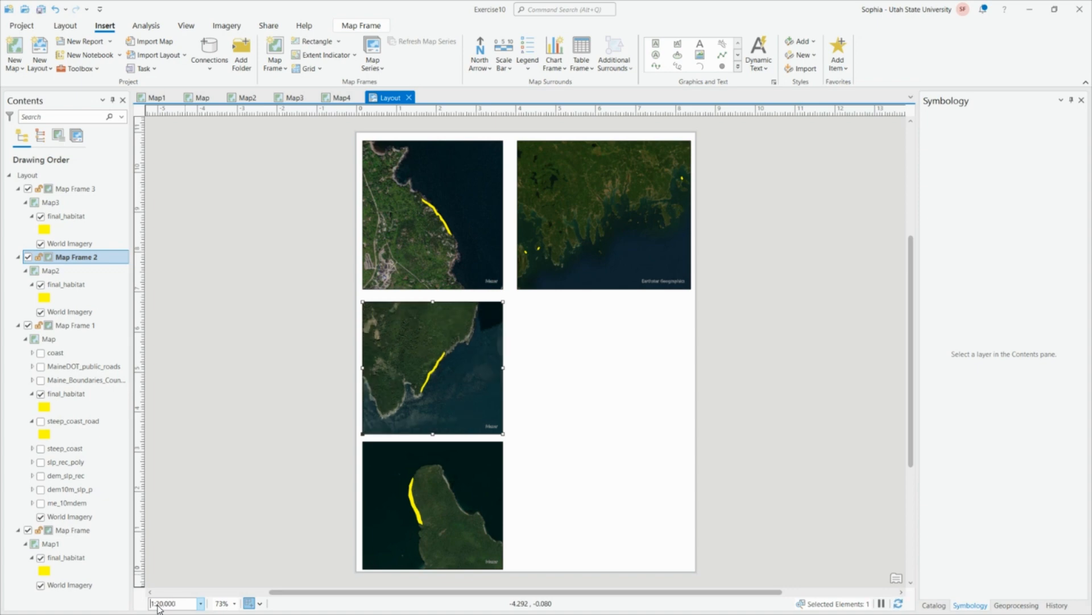
- Set the scale of Map Frame 3, the lowest close-up, to 1:20,000 and deselect the frame
left_click(421, 515)
left_click(183, 604)
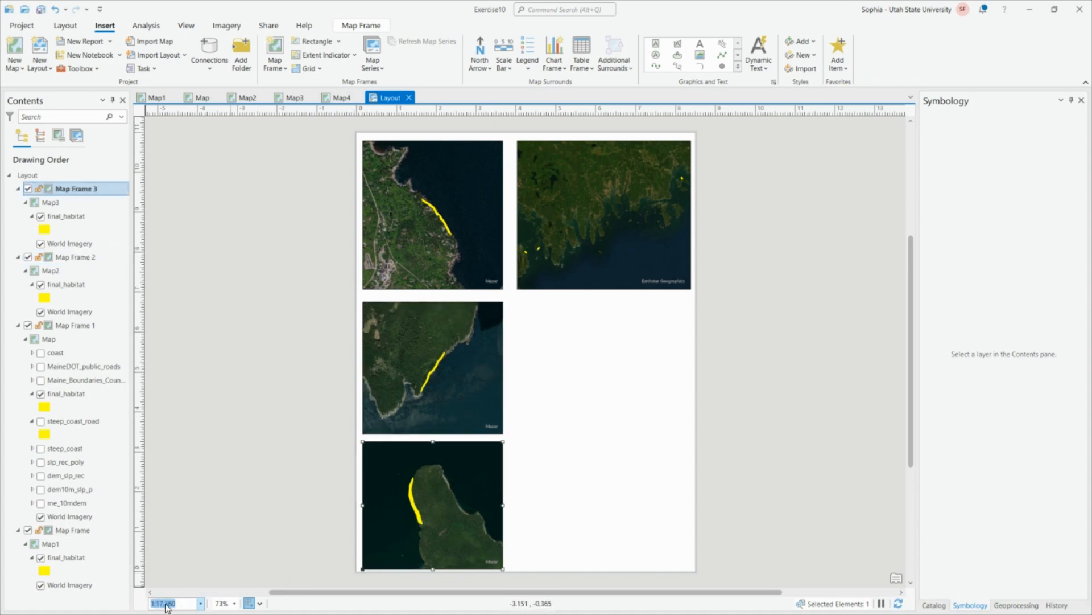
left_click(183, 604)
mouse_move(177, 614)
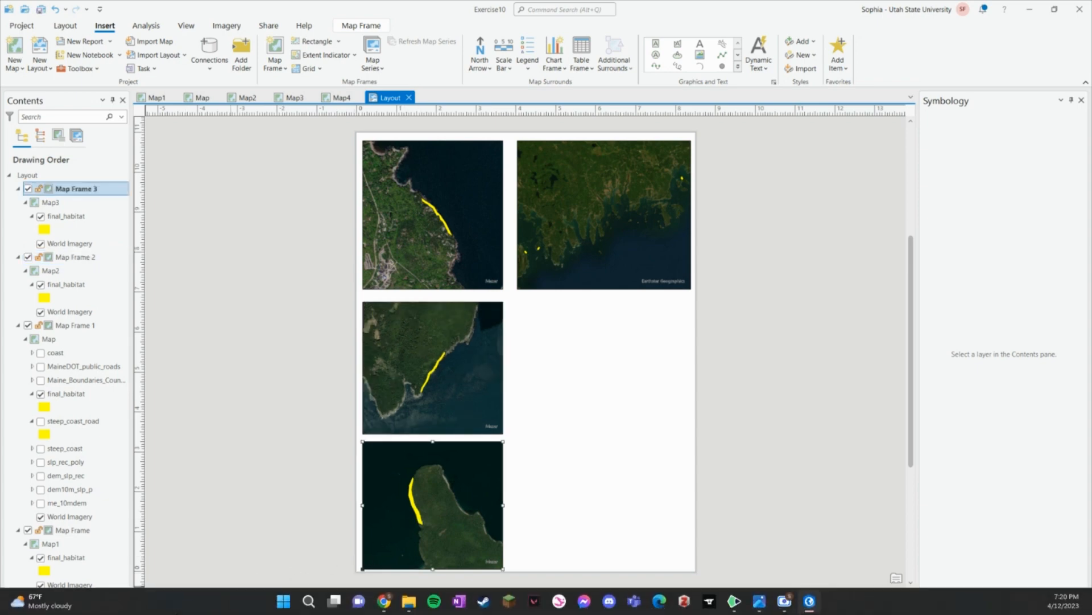
key("BackSpace")
key("BackSpace")
key("BackSpace")
key("BackSpace")
key("BackSpace")
key("BackSpace")
type("2000")
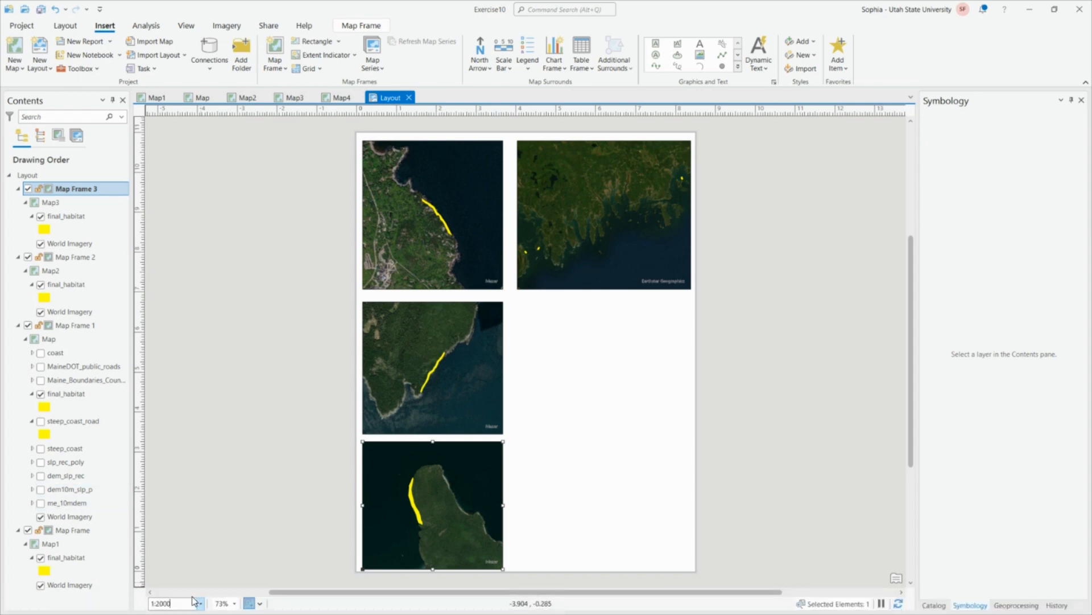
key("BackSpace")
key("BackSpace")
type(",000")
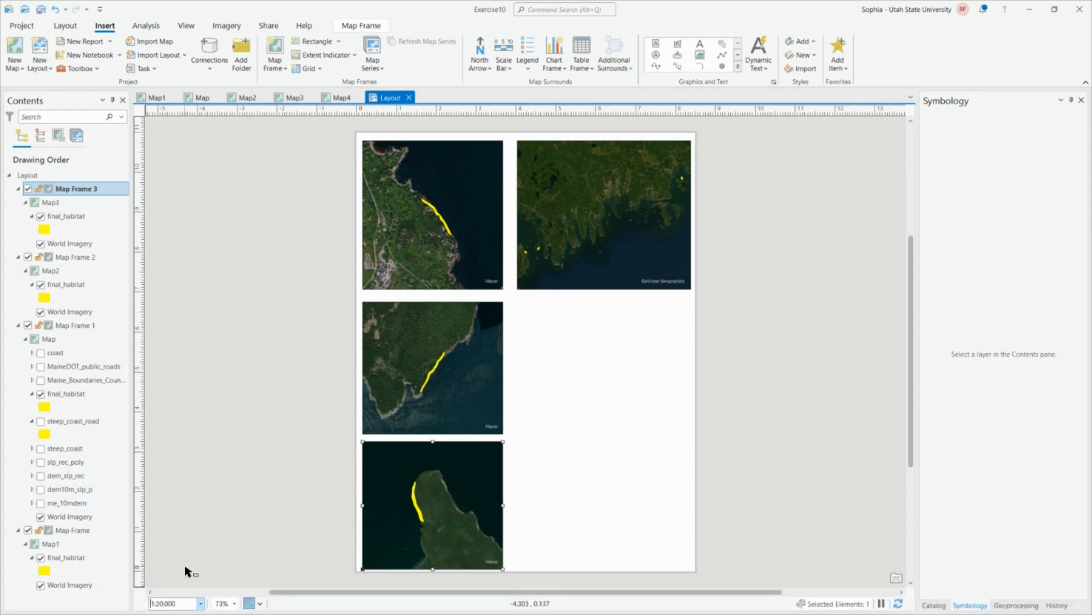
left_click(270, 509)
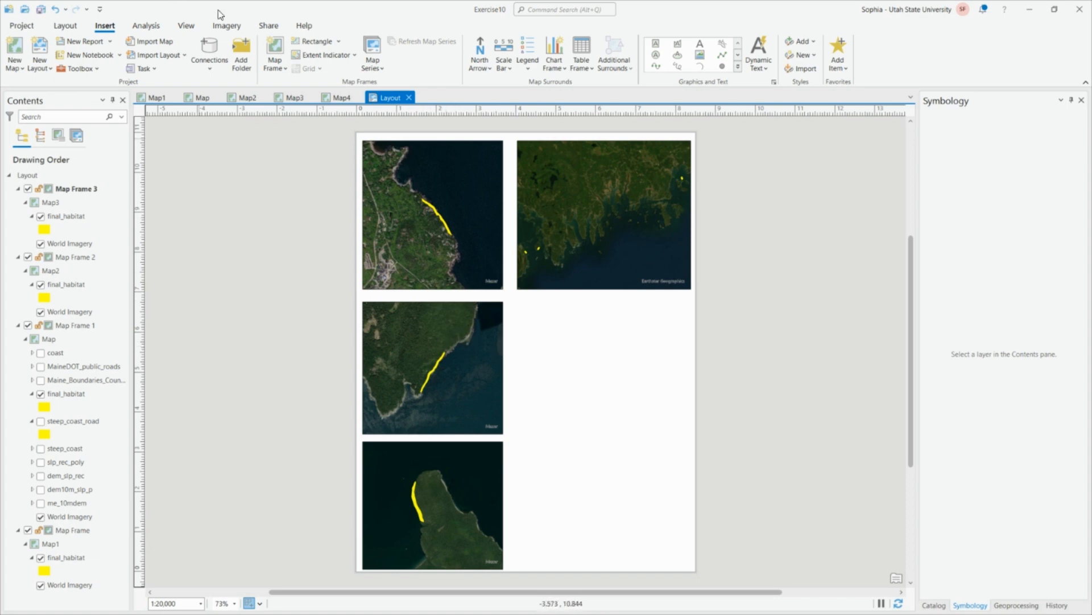
- Insert a Map4 locator frame below the Map1 overview frame, aligned to its left edge, about 2.6 by 2.5 inches
left_click(274, 61)
scroll(171, 239, "down", 3)
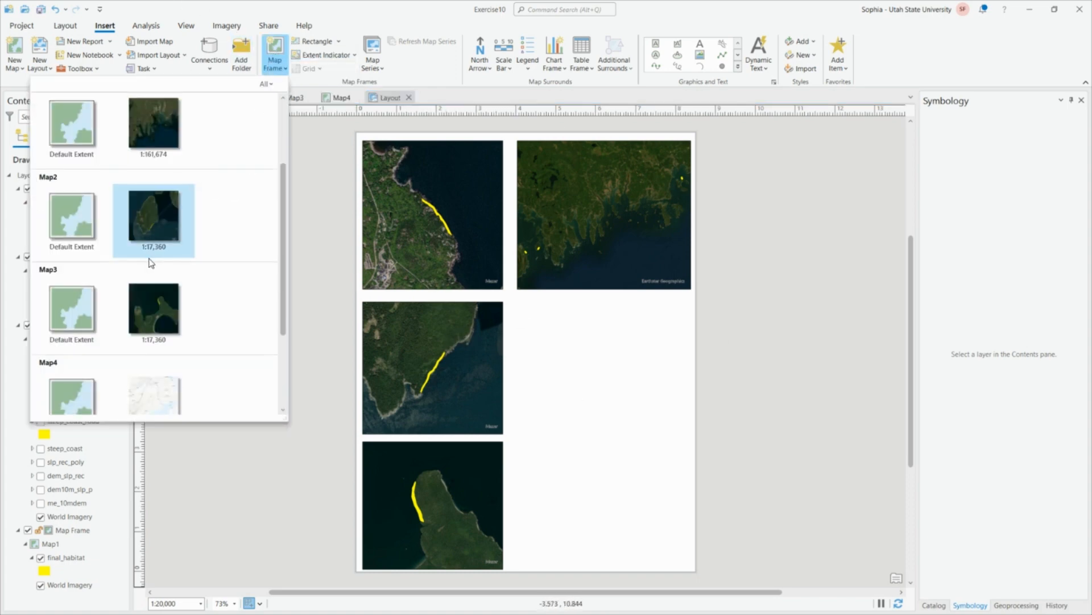
scroll(151, 263, "down", 2)
left_click(181, 299)
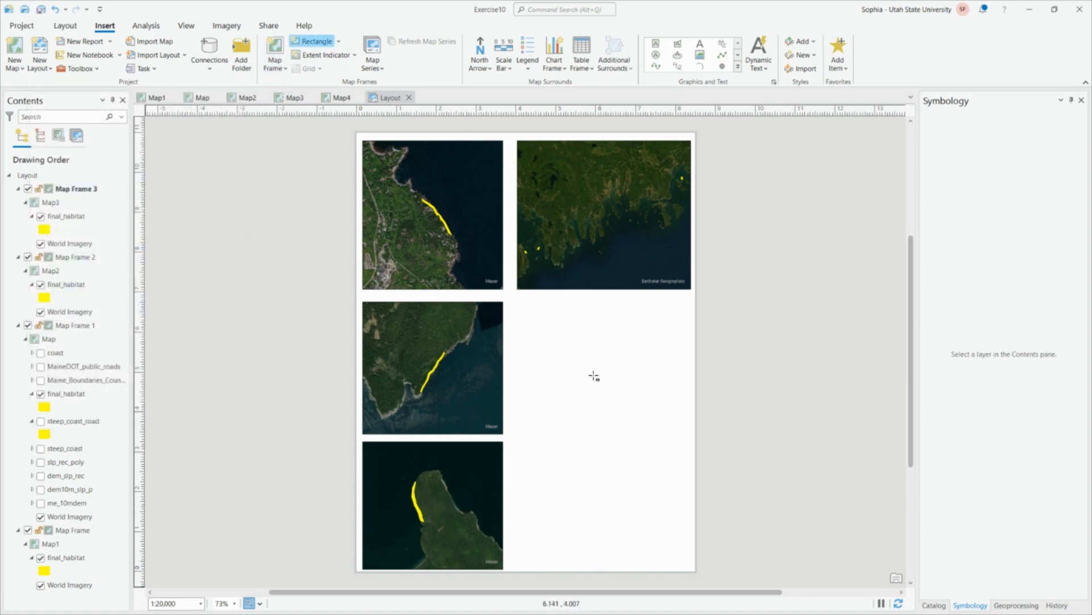
left_click_drag(517, 301, 619, 393)
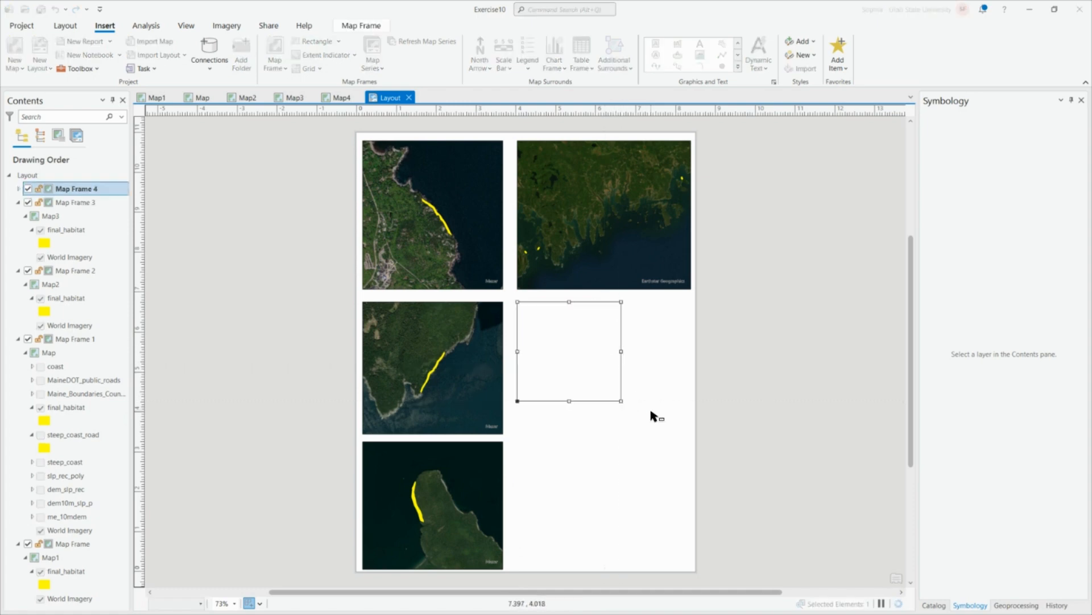
- Activate the Map4 frame, zoom out to 1:9,912,110 with all of Maine in view, and return to the layout page
right_click(582, 346)
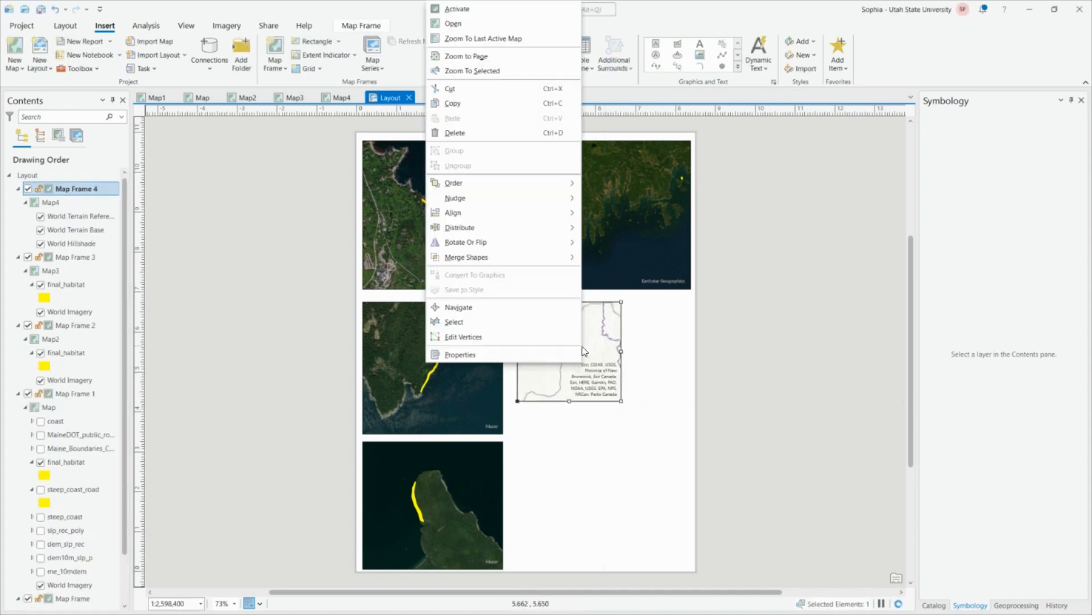
left_click(460, 7)
scroll(566, 346, "down", 3)
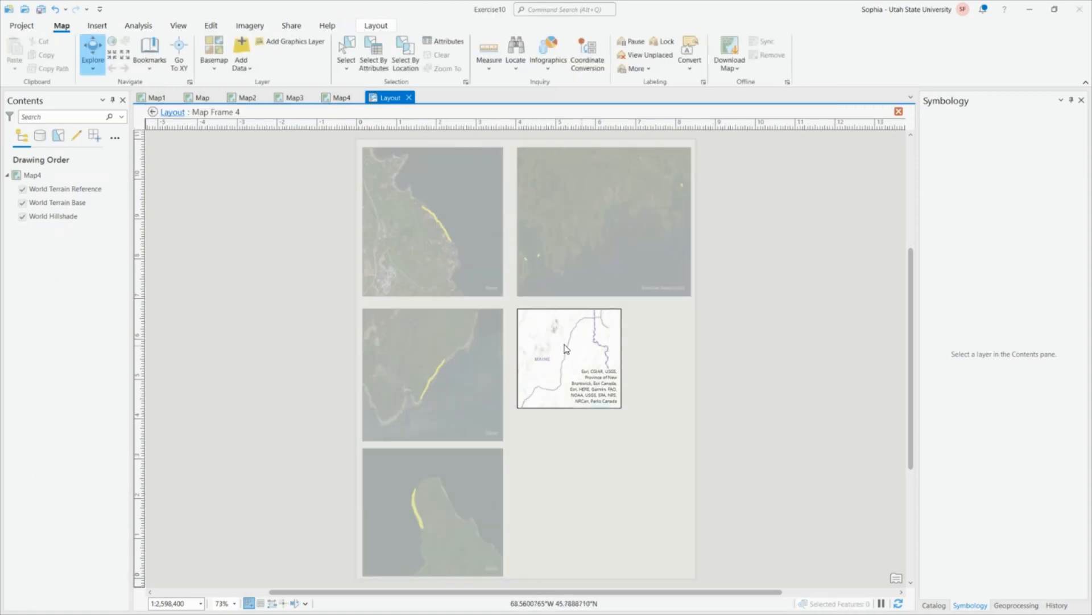
left_click_drag(565, 348, 581, 364)
scroll(581, 364, "down", 3)
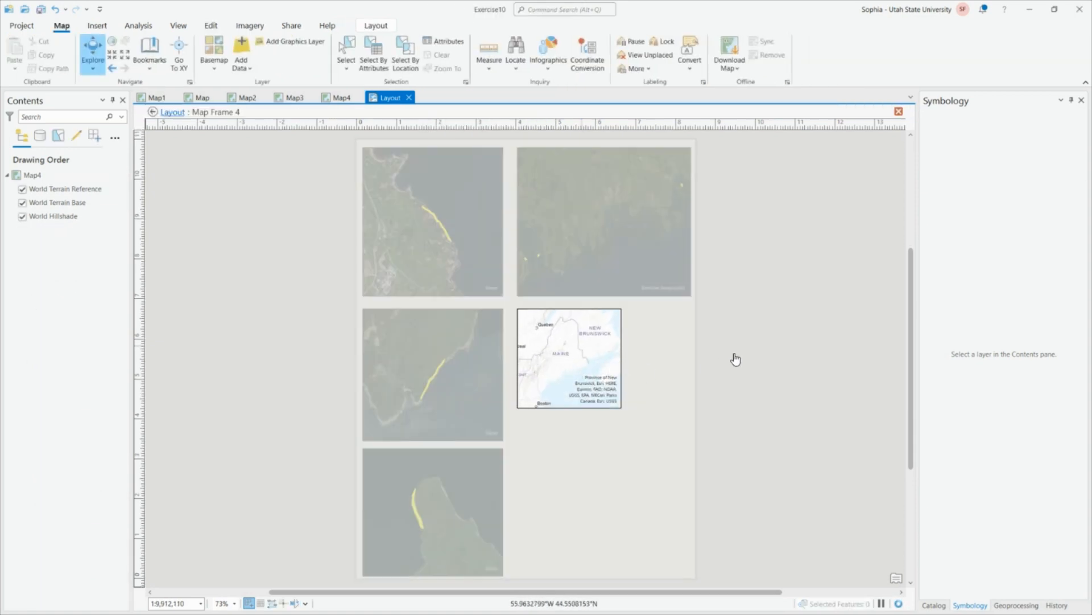
left_click(156, 112)
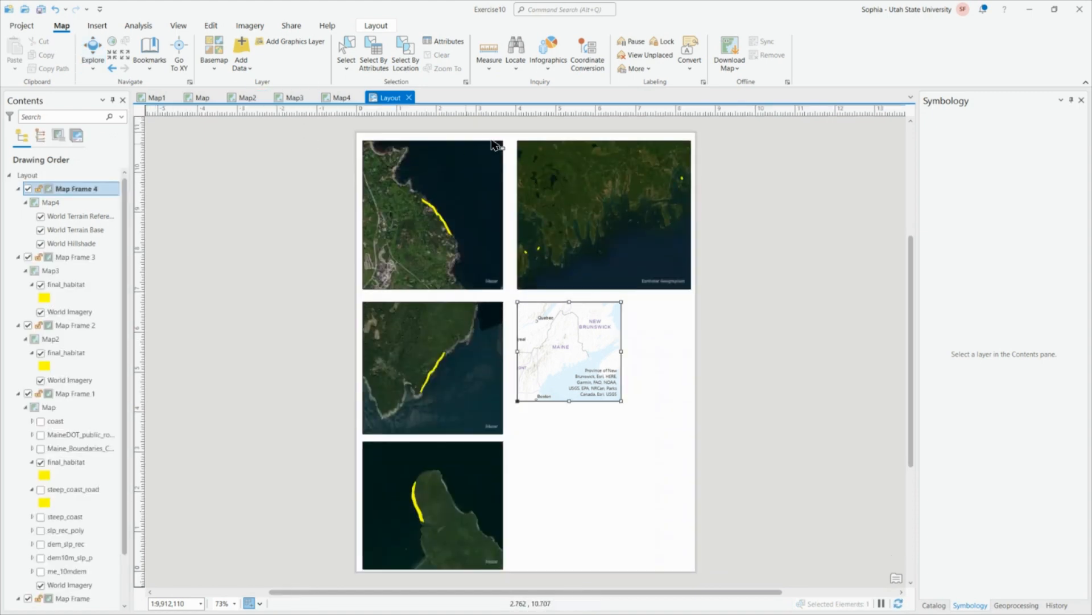
- Insert the Service Layer Credits dynamic text in a box outside the page, beside the overview and locator frames
left_click(758, 52)
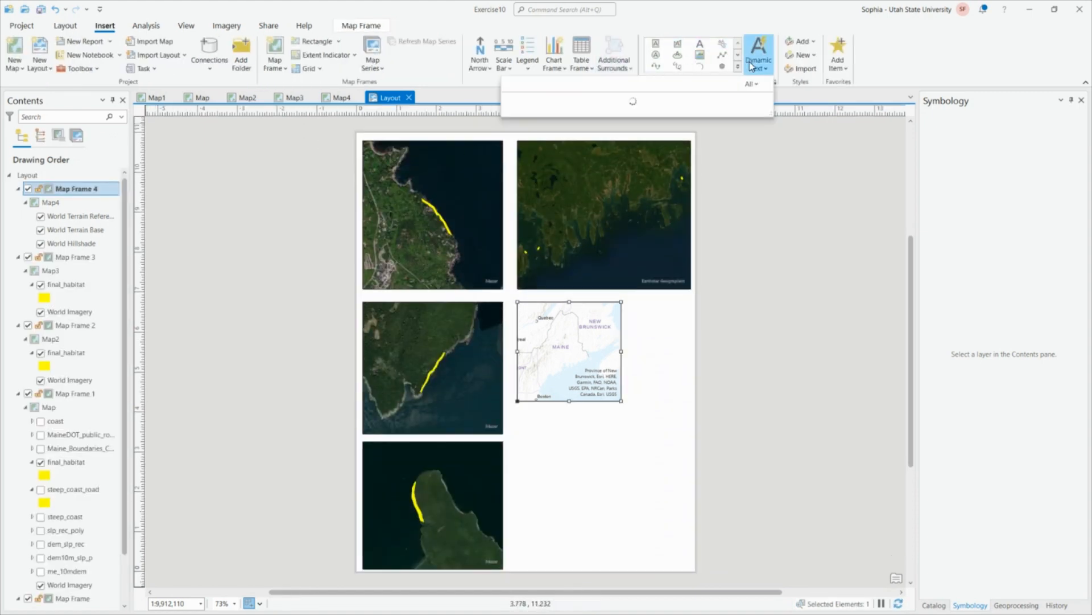
scroll(603, 207, "down", 2)
scroll(599, 213, "down", 5)
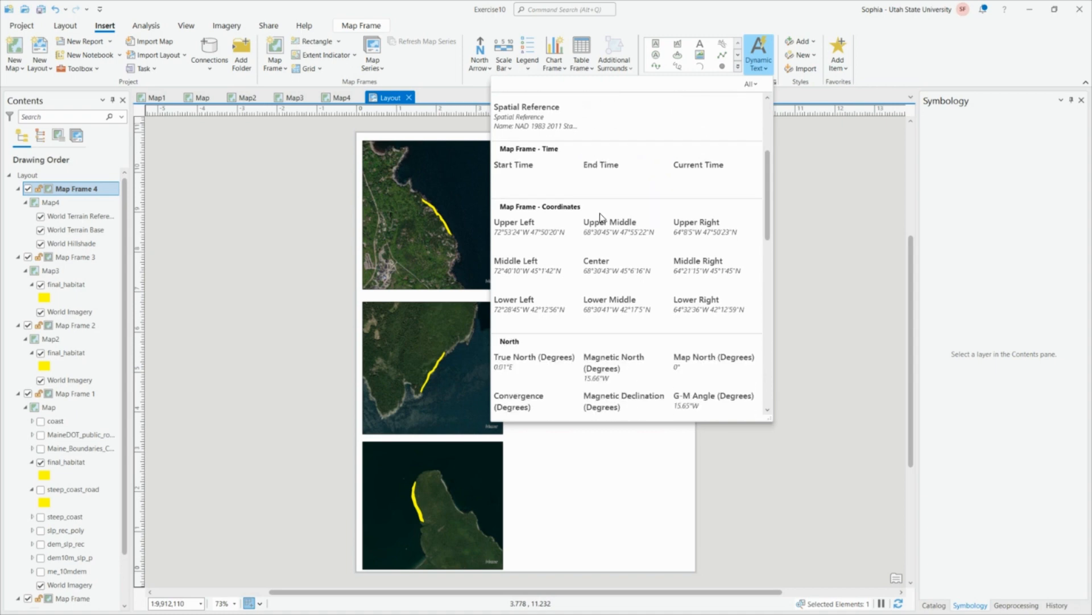
scroll(601, 220, "down", 1)
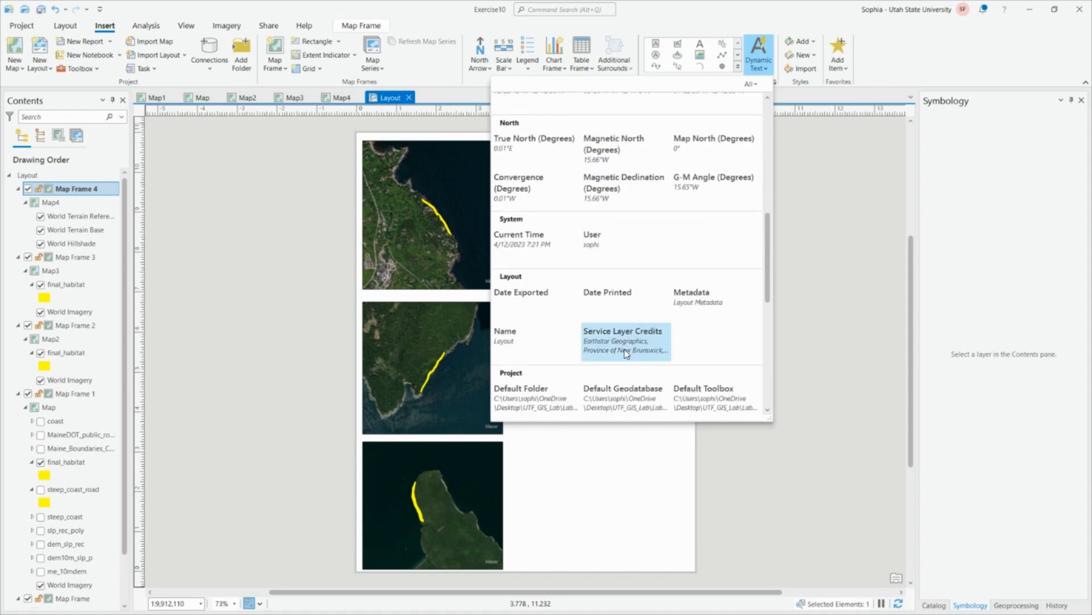
left_click(623, 364)
left_click_drag(771, 272, 857, 381)
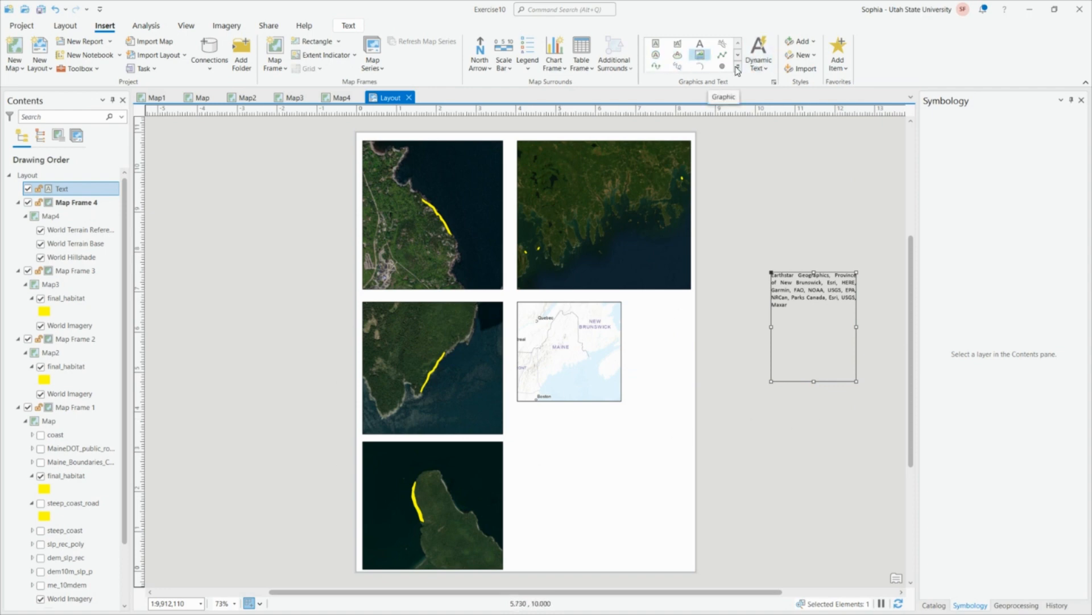
- Draw a rectangle about 0.5 by 0.4 inches over the Maine coast in the Map4 locator frame to mark the overview area
scroll(739, 68, "down", 1)
left_click(108, 28)
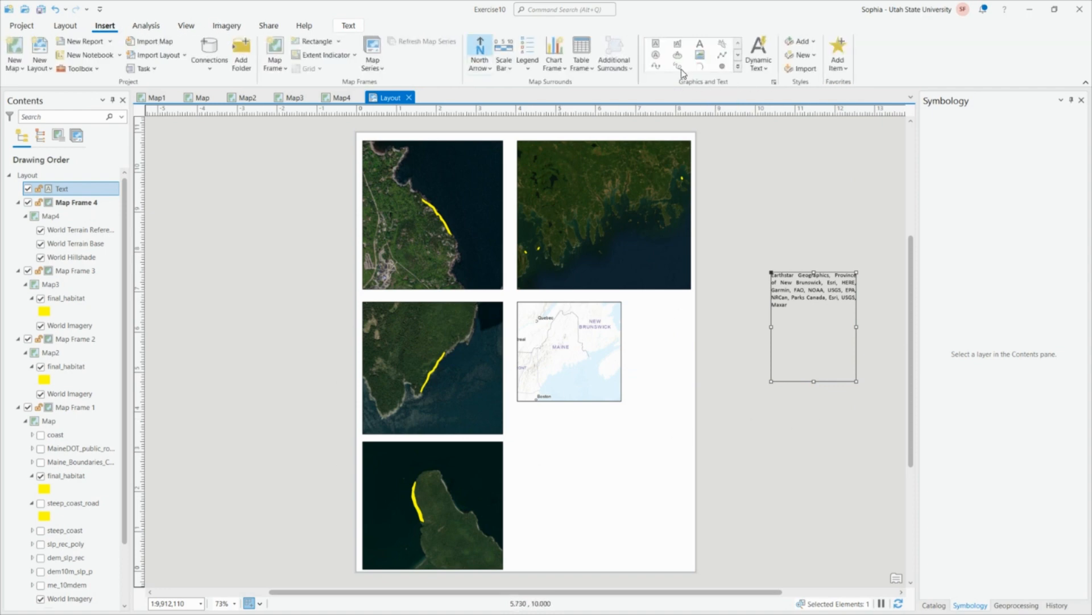
left_click(738, 69)
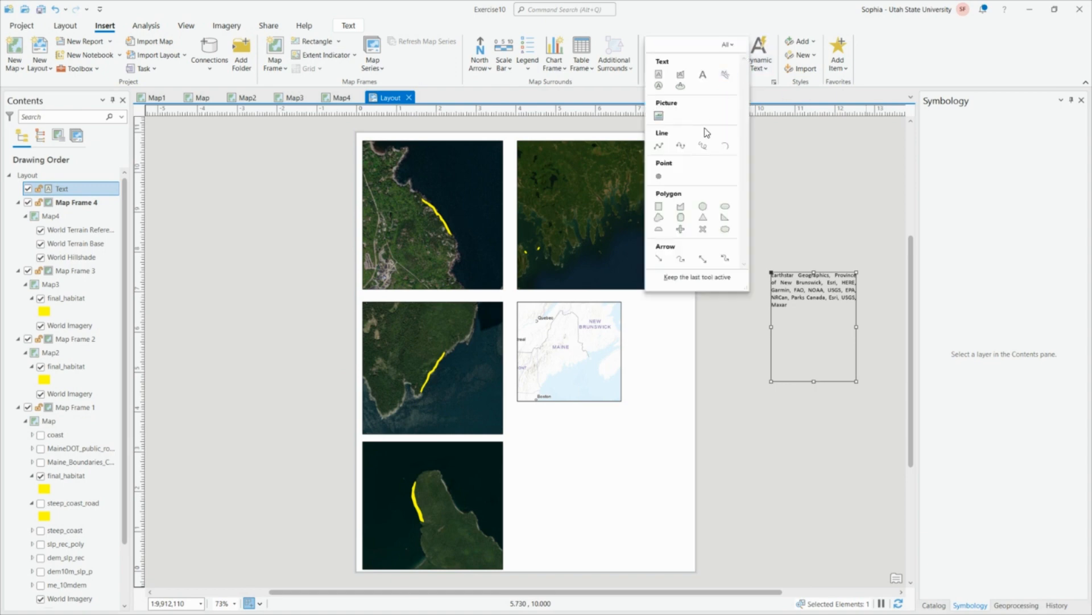
left_click(659, 211)
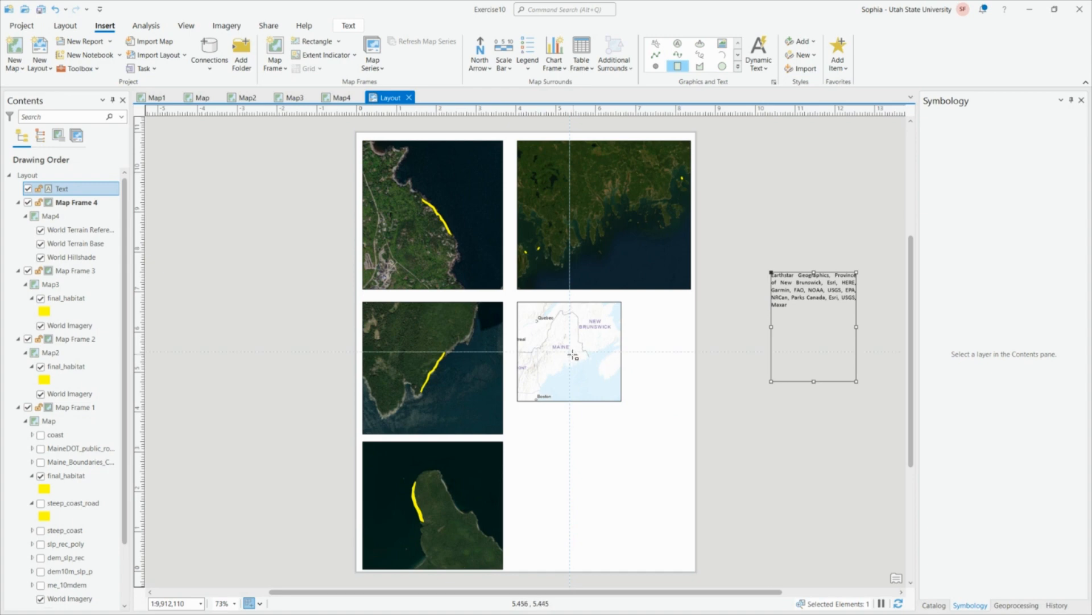
left_click_drag(571, 352, 591, 369)
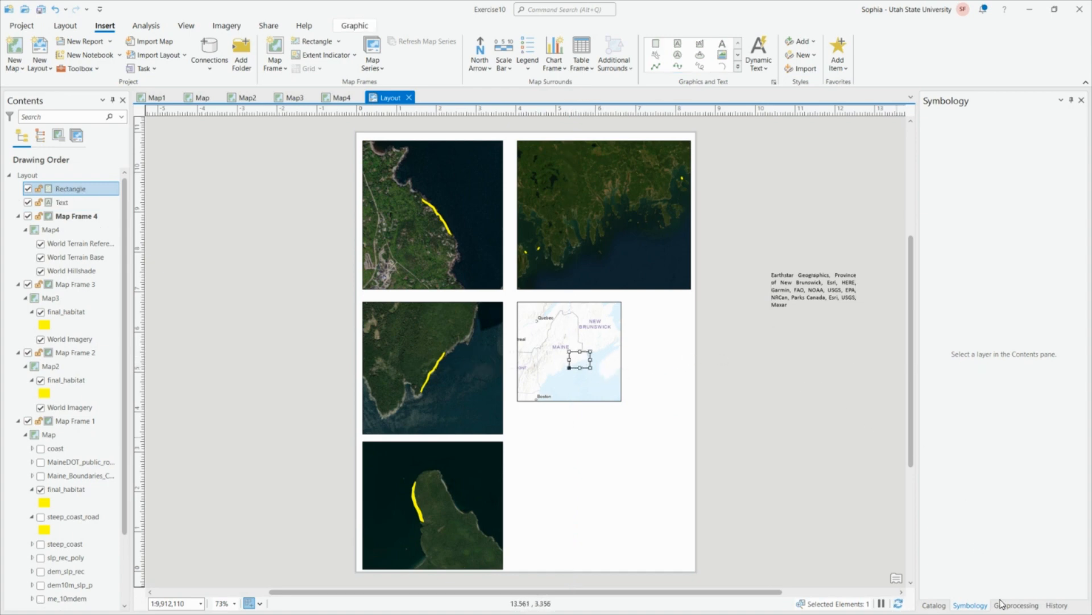
- Set the locator rectangle's outline width to 3 pt, apply it, and deselect the rectangle
right_click(580, 357)
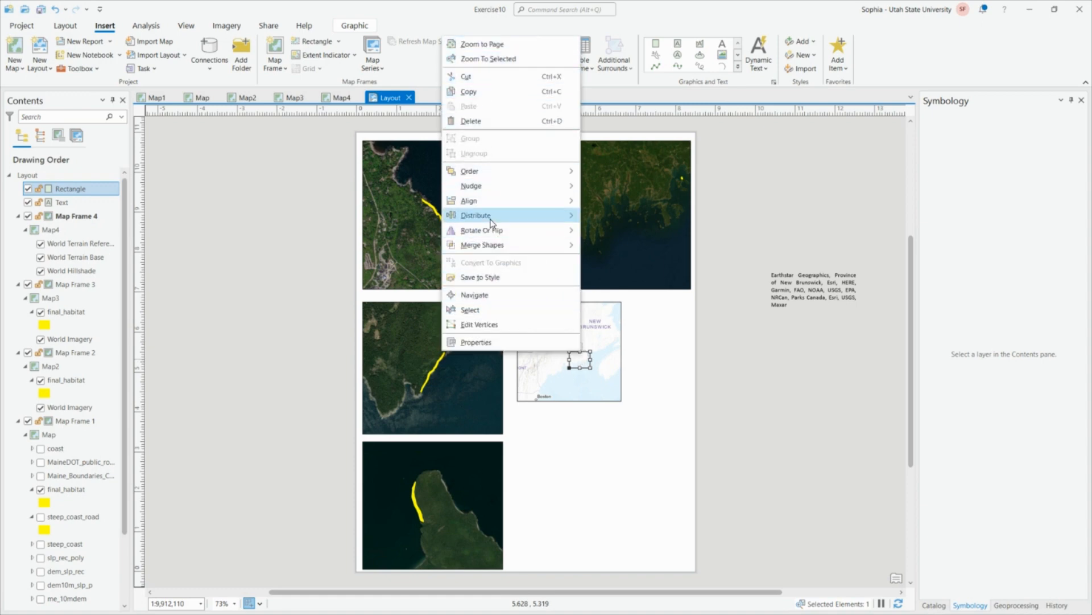
left_click(505, 343)
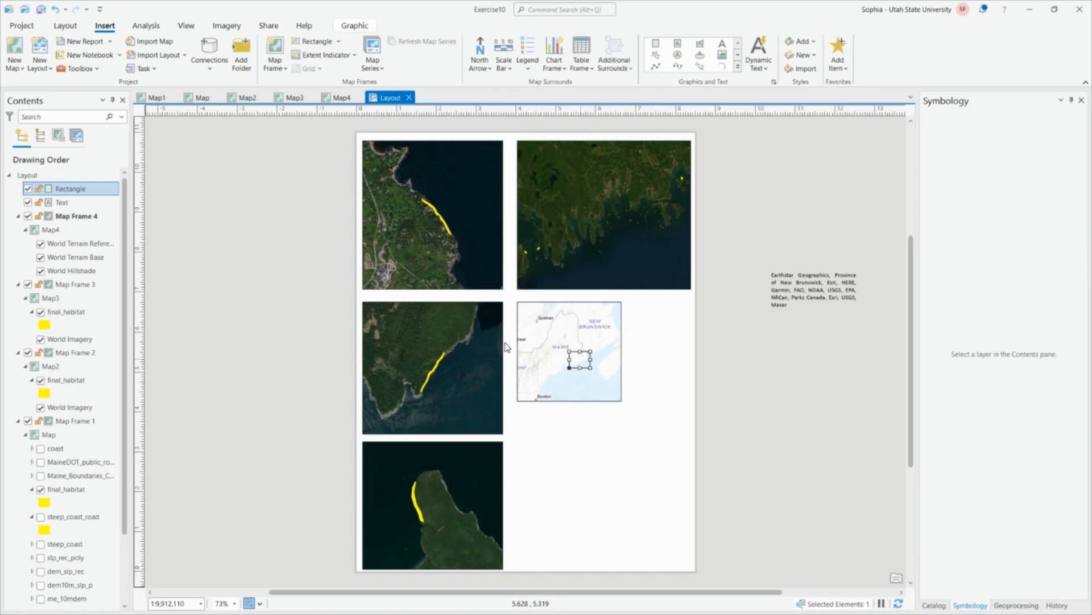
left_click(974, 128)
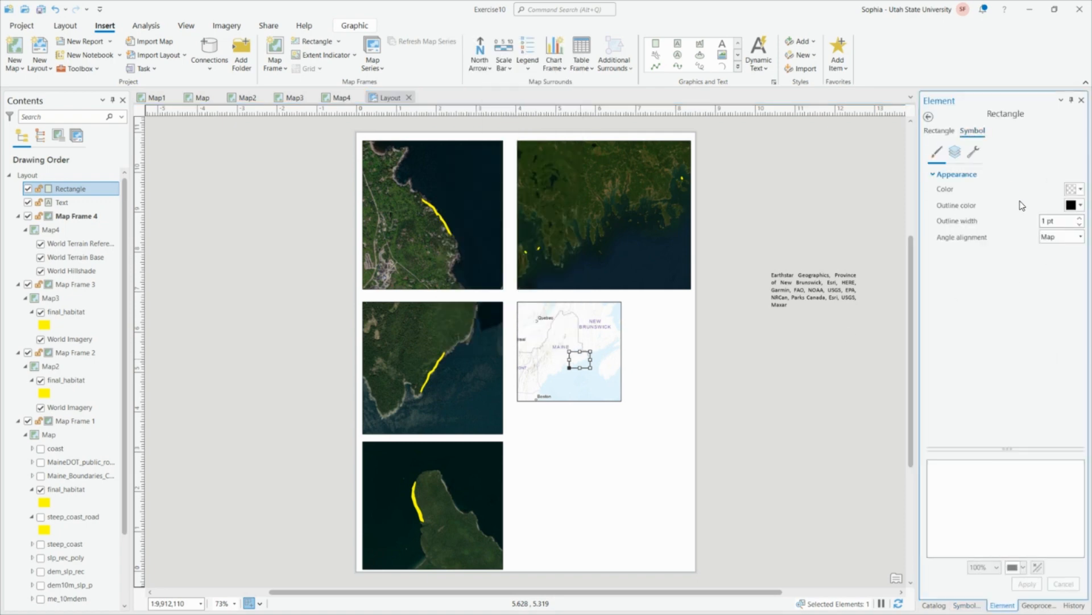
left_click(1080, 218)
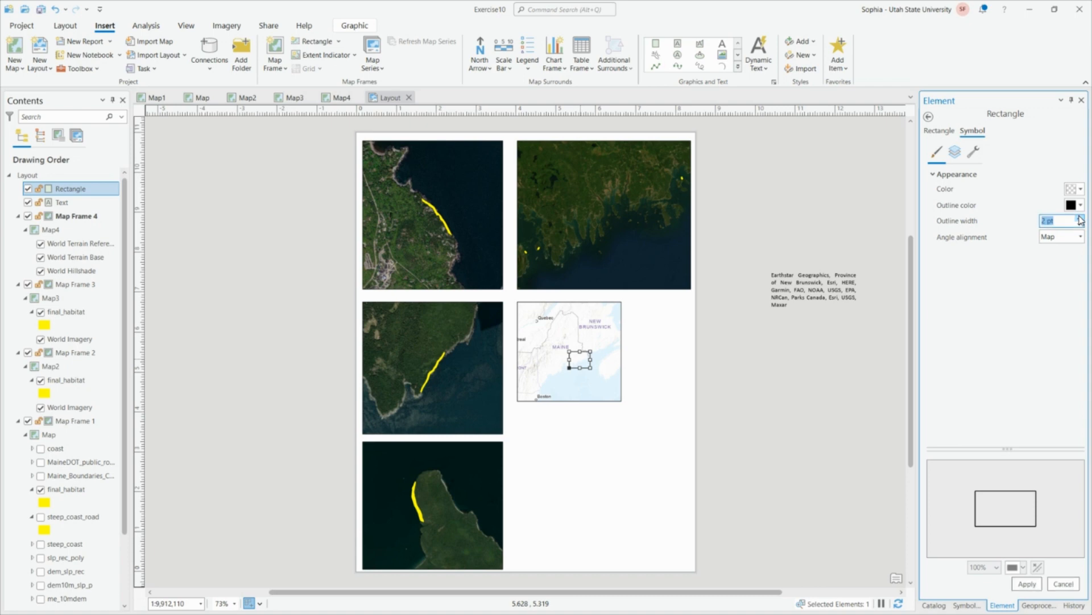
left_click(1080, 218)
left_click(1027, 584)
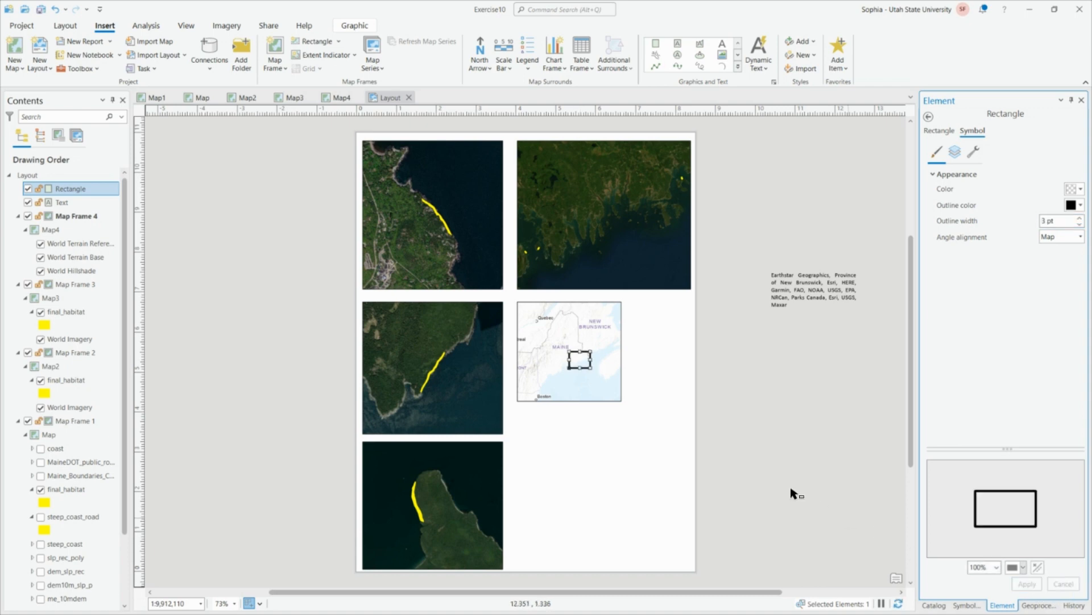
left_click(780, 481)
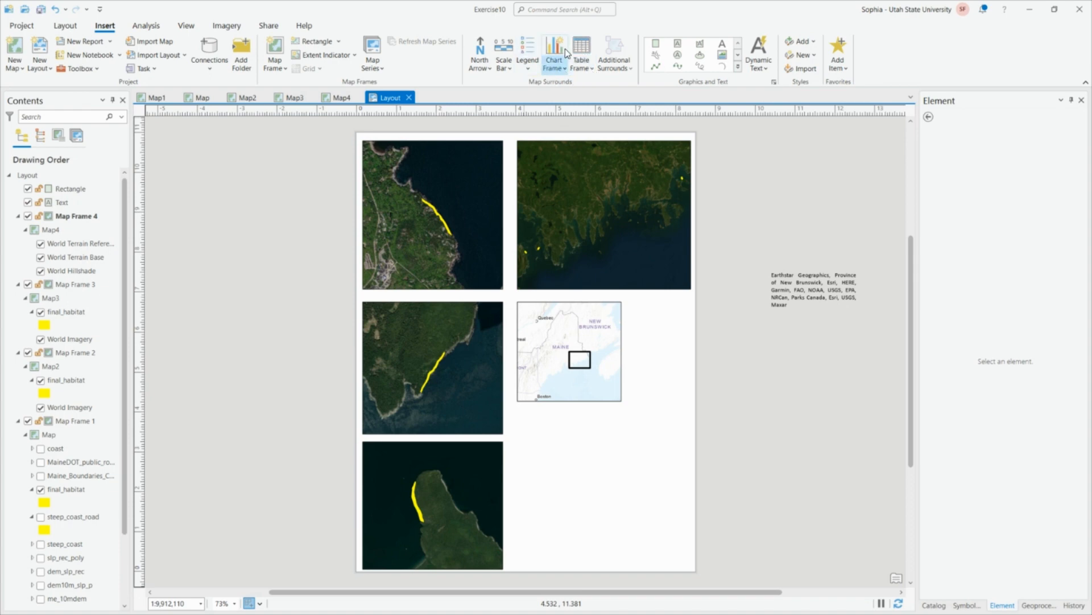
left_click(589, 67)
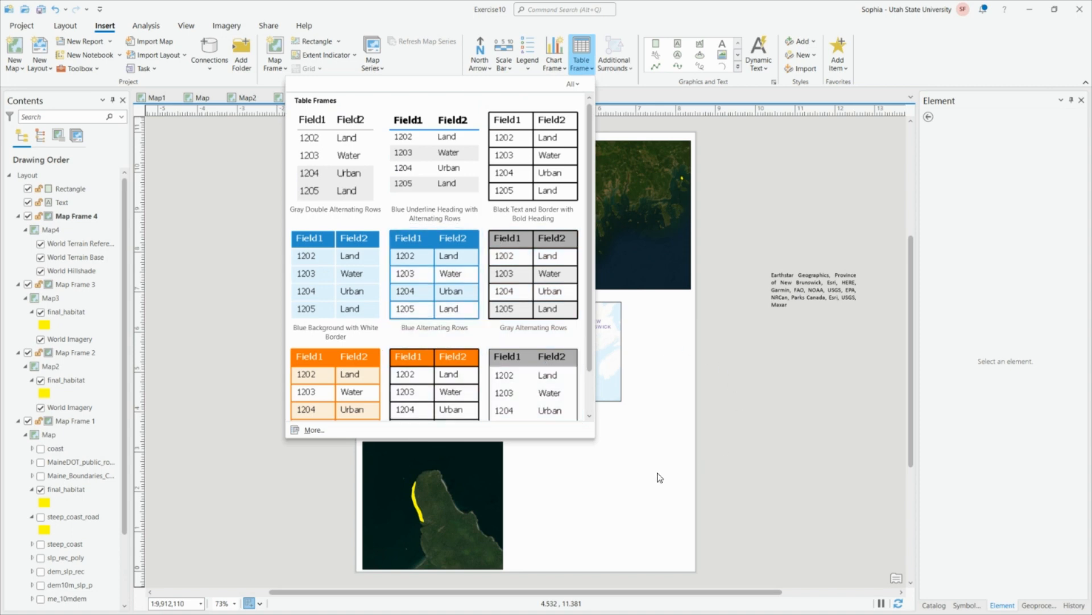
left_click(779, 478)
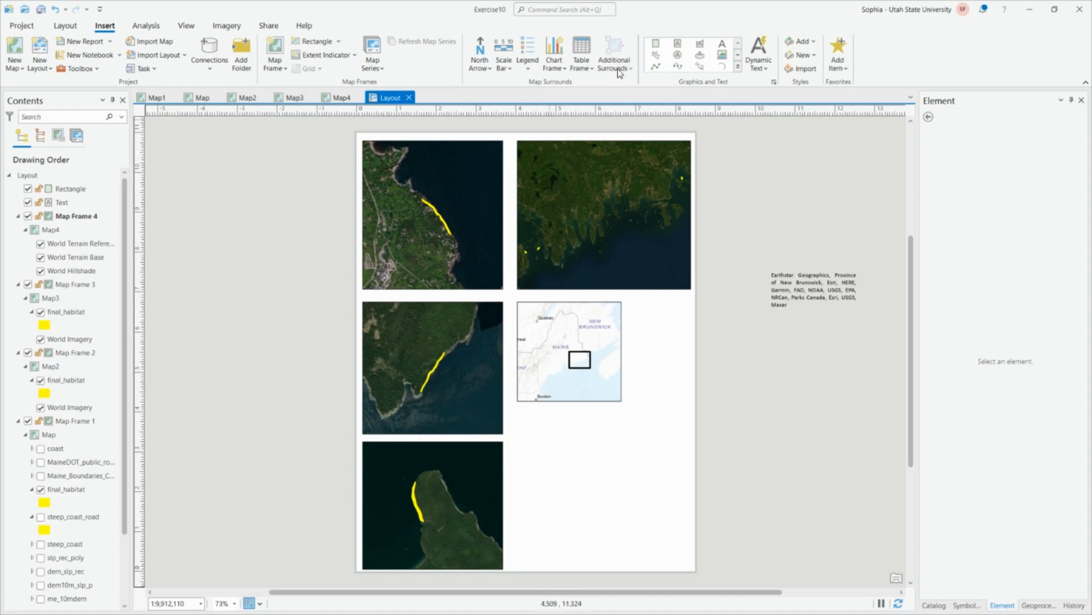
left_click(581, 63)
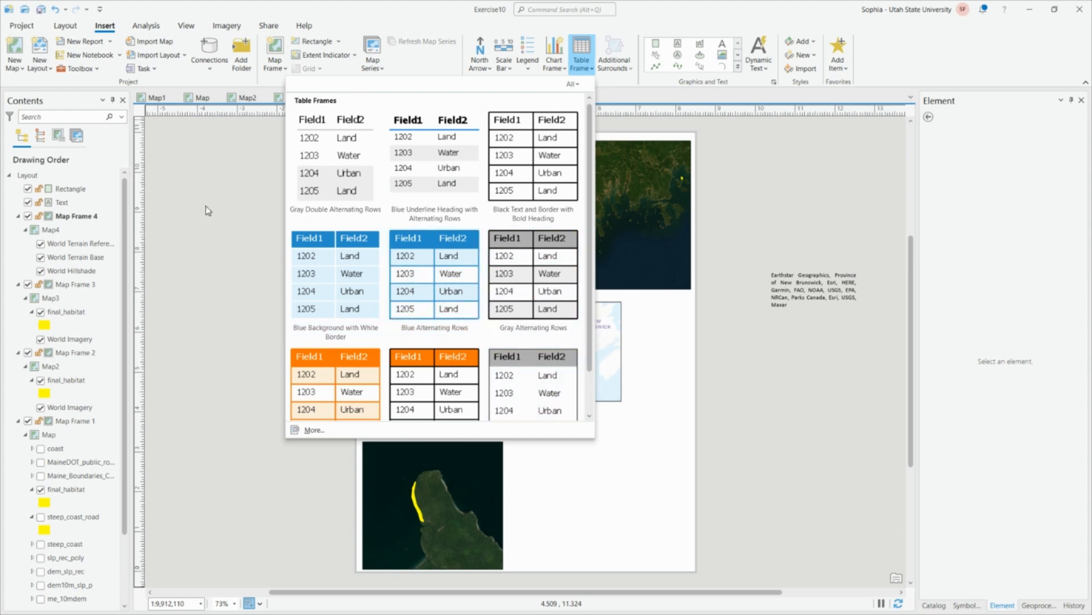
left_click(780, 424)
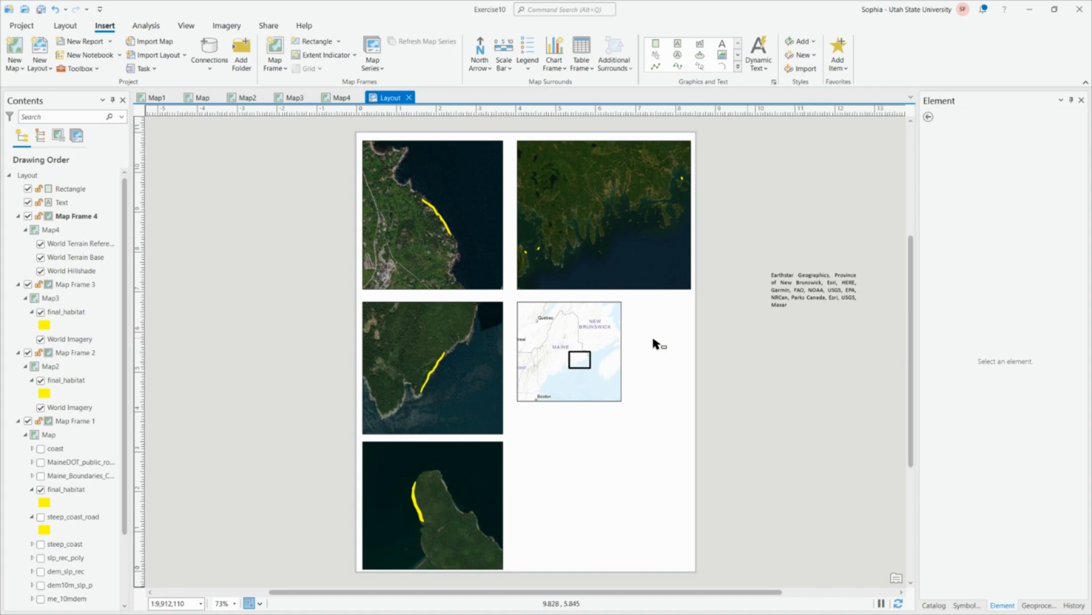
- Open the layout export settings and set the output file type to PNG
left_click(268, 25)
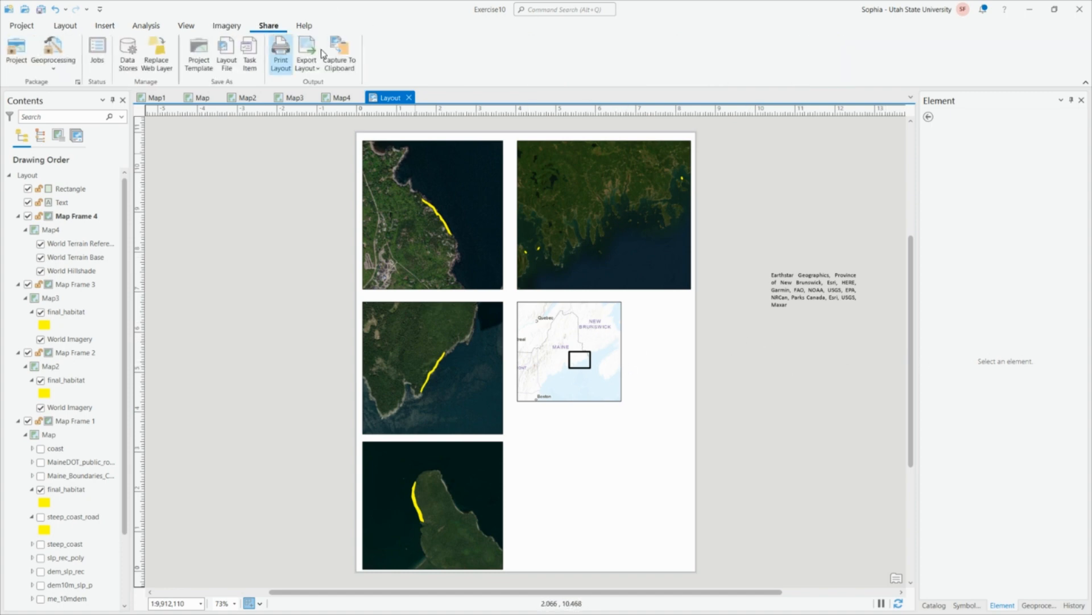
left_click(307, 48)
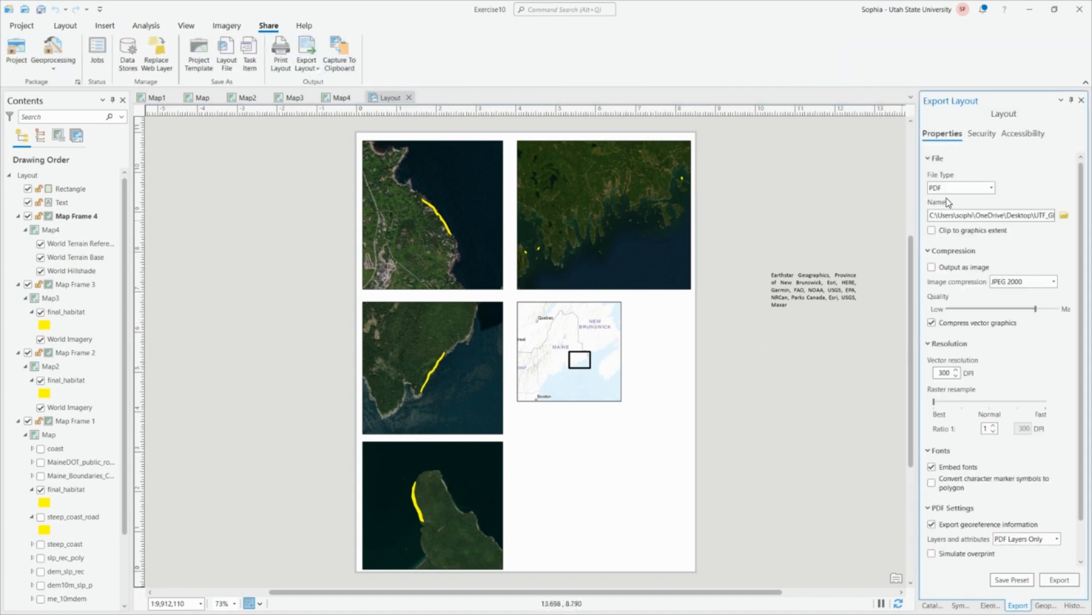
left_click(992, 190)
left_click(958, 283)
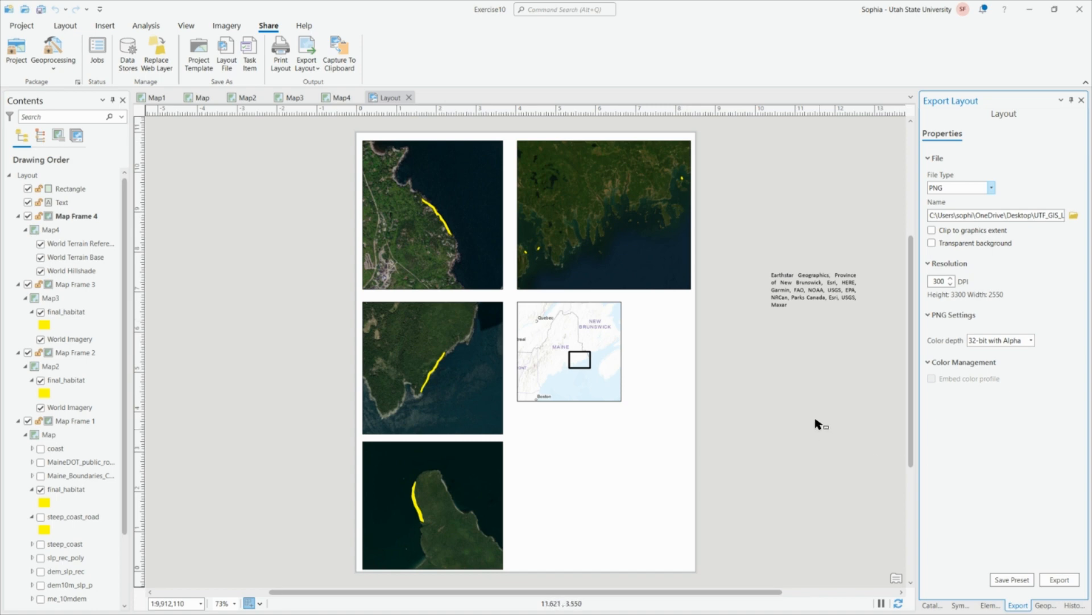
left_click(104, 26)
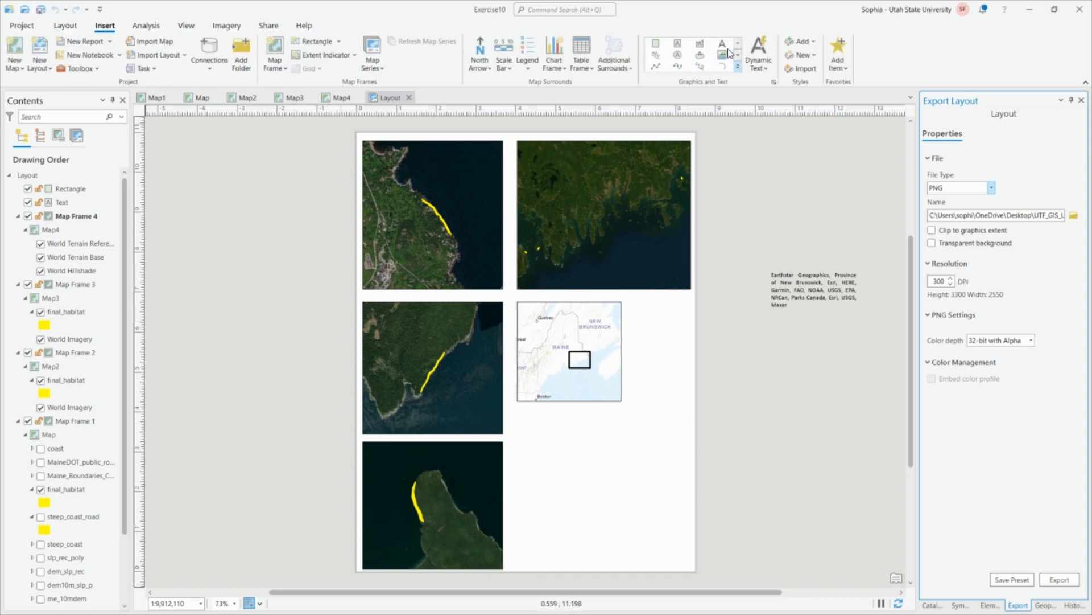